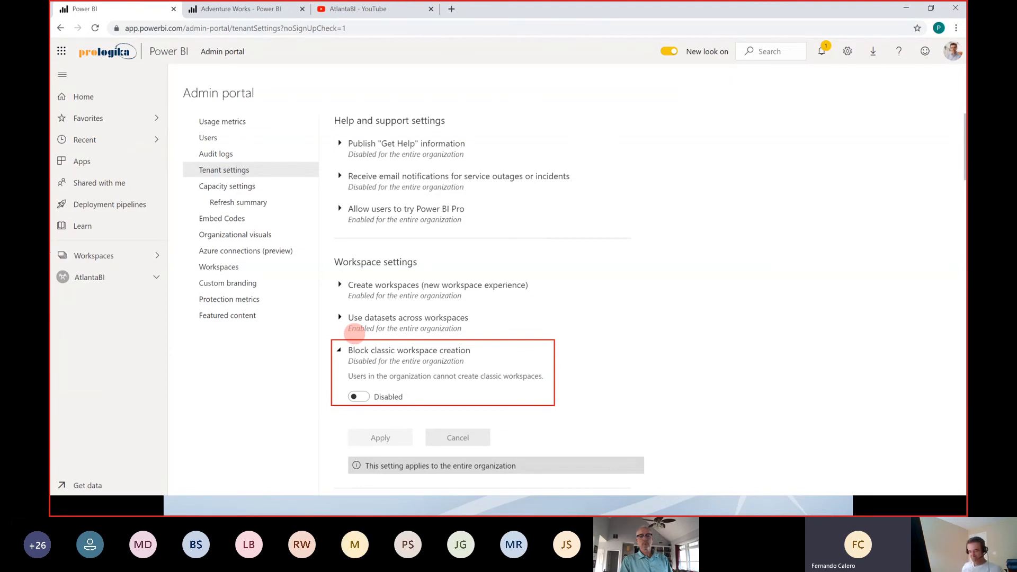
Step: Switch from the Power BI admin portal to the PowerPoint slide show with the MS BI News slide
key(alt+Tab)
key(alt+Tab)
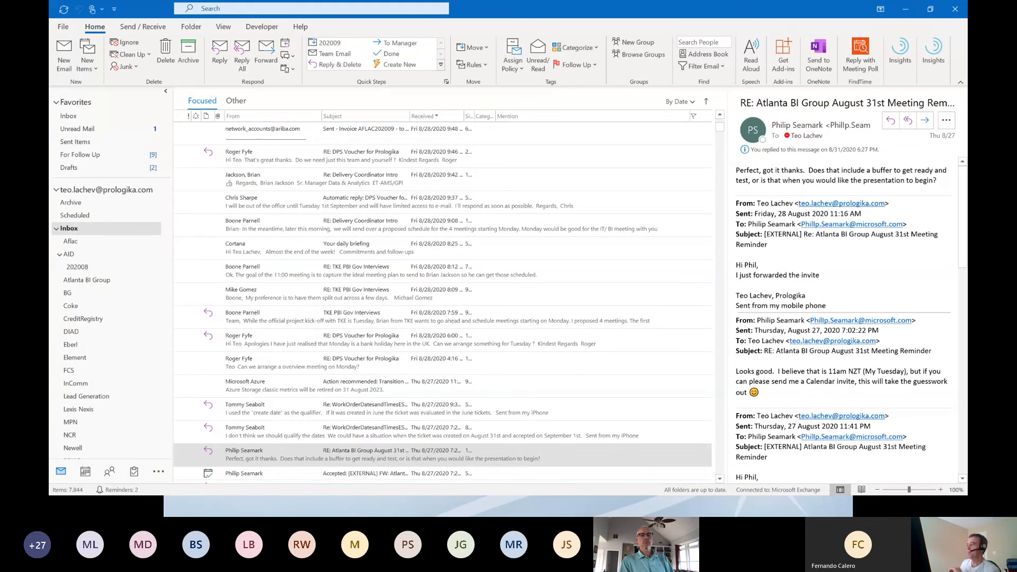
click(442, 455)
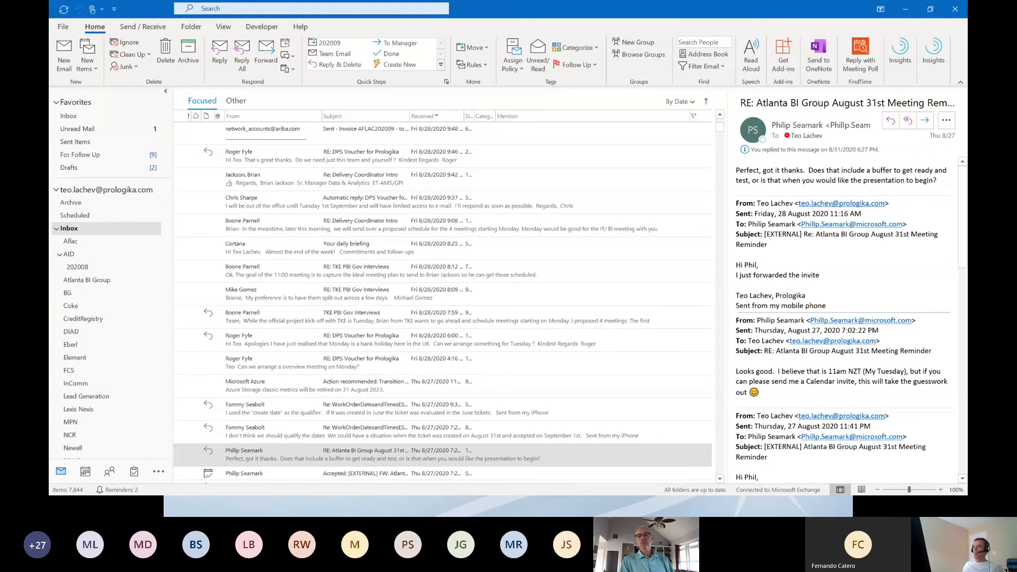
key(alt+Tab)
key(alt+Tab)
key(Tab)
key(Tab)
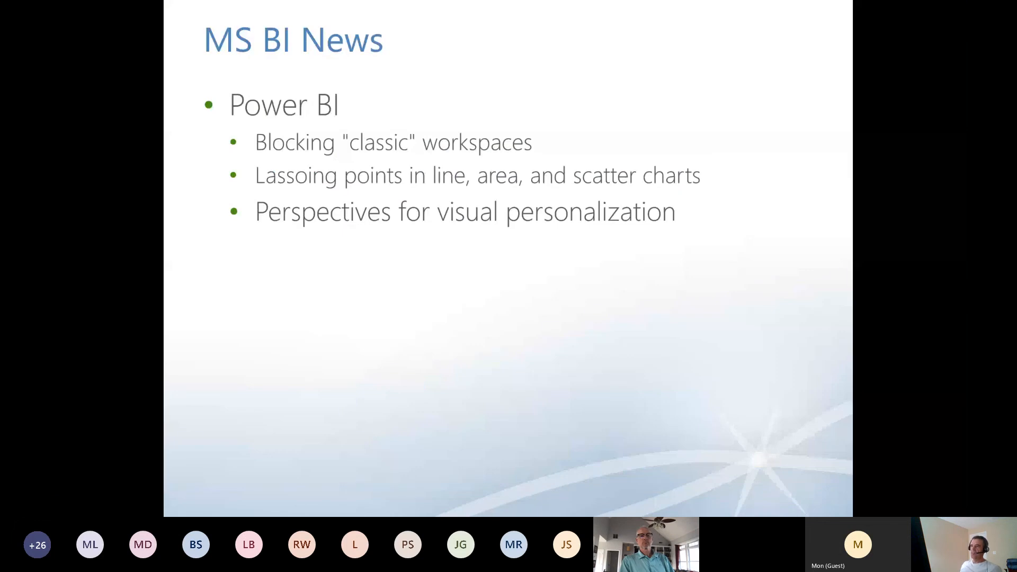
Step: Switch to the Prologika_InSight report in Power BI Desktop
key(alt+Tab)
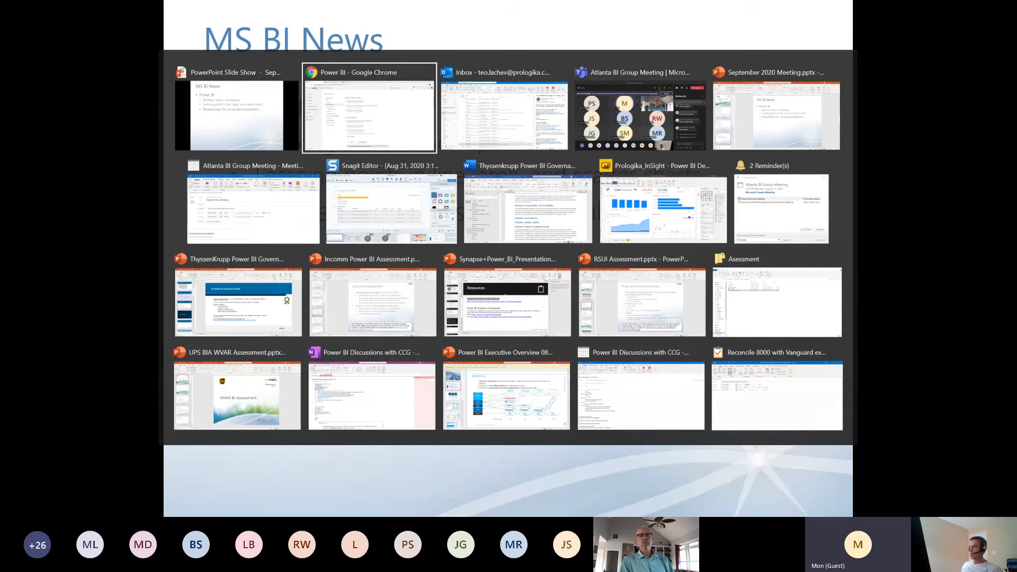
key(alt+Tab)
key(alt+Tab)
key(alt+Tab)
key(alt+Tab)
key(alt+Tab)
key(alt+Tab)
key(alt+Tab)
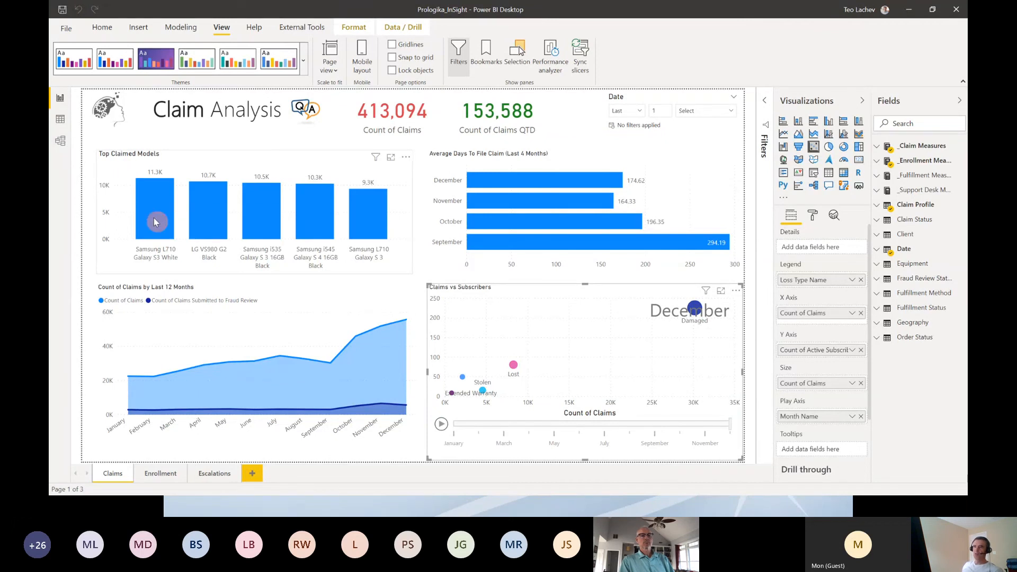
Step: Cross-filter the Claim Analysis page with single bars of the Top Claimed Models chart, and clear the selection
click(212, 202)
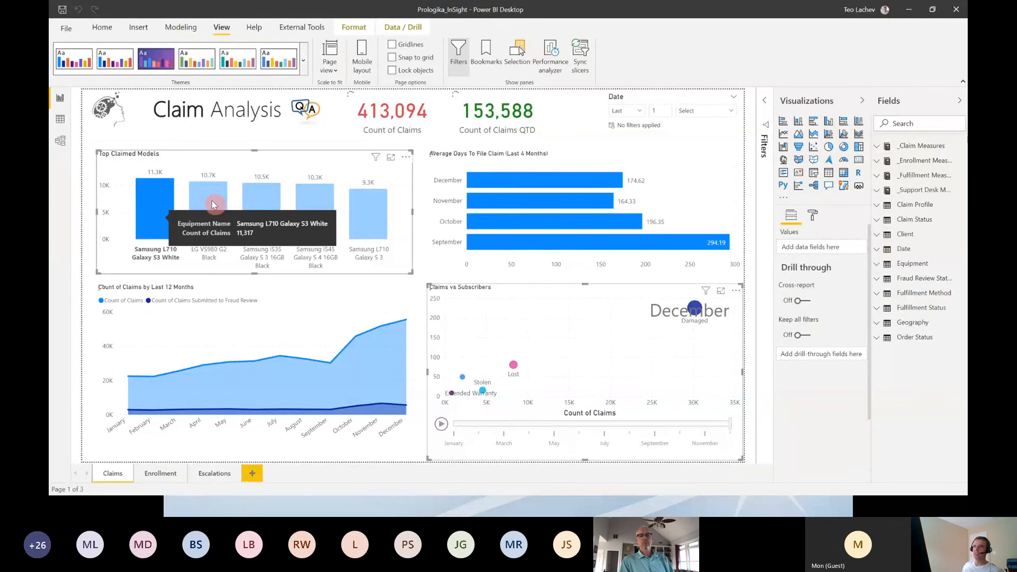
click(212, 203)
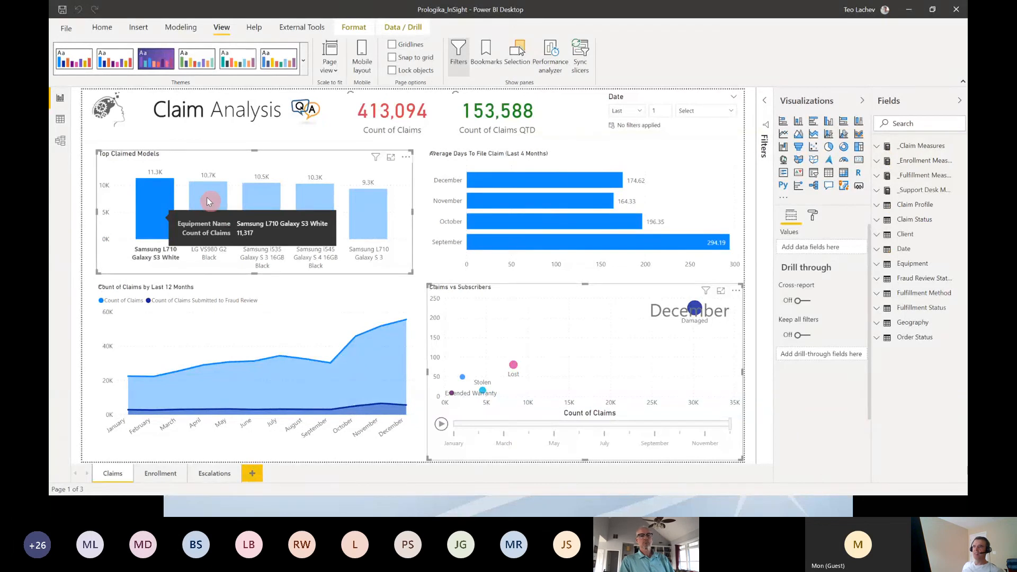
click(147, 201)
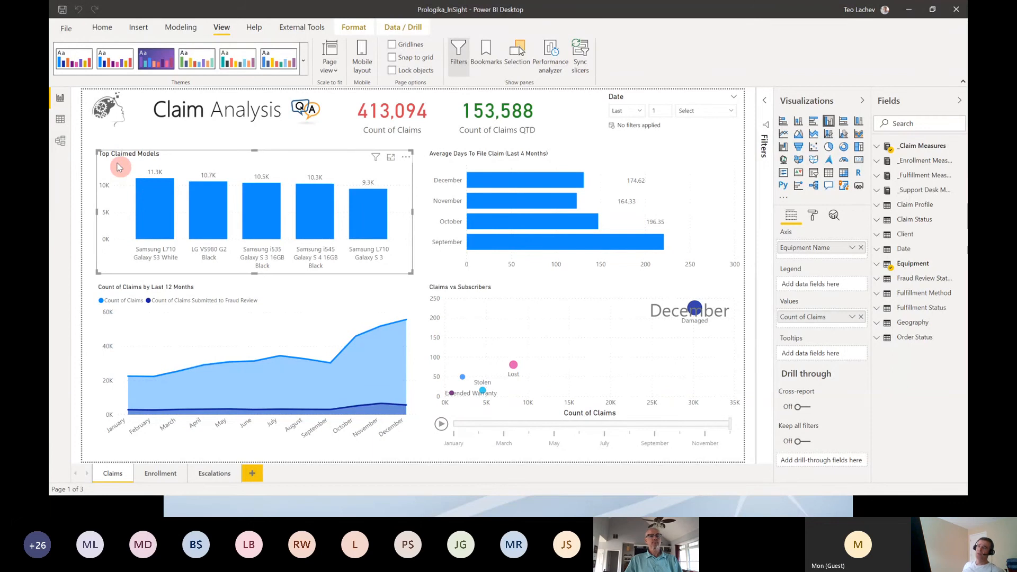
Step: Lasso-select the first two bars of the Top Claimed Models chart and add the last two bars to the selection
mouse_move(117, 168)
mouse_down()
mouse_move(151, 202)
mouse_move(117, 156)
mouse_up()
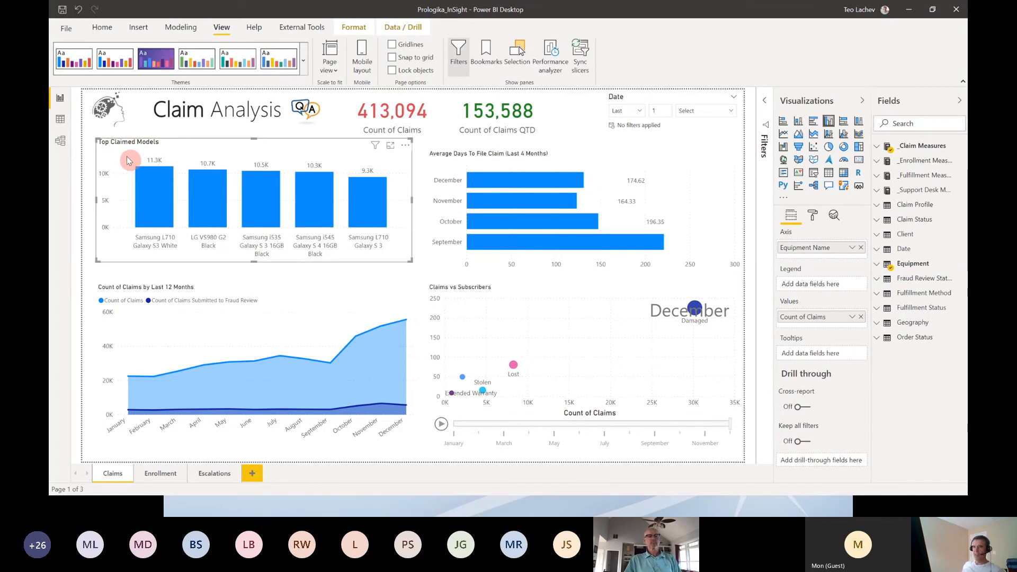
mouse_move(132, 166)
mouse_down()
mouse_move(227, 233)
mouse_move(236, 263)
mouse_move(75, 258)
mouse_up()
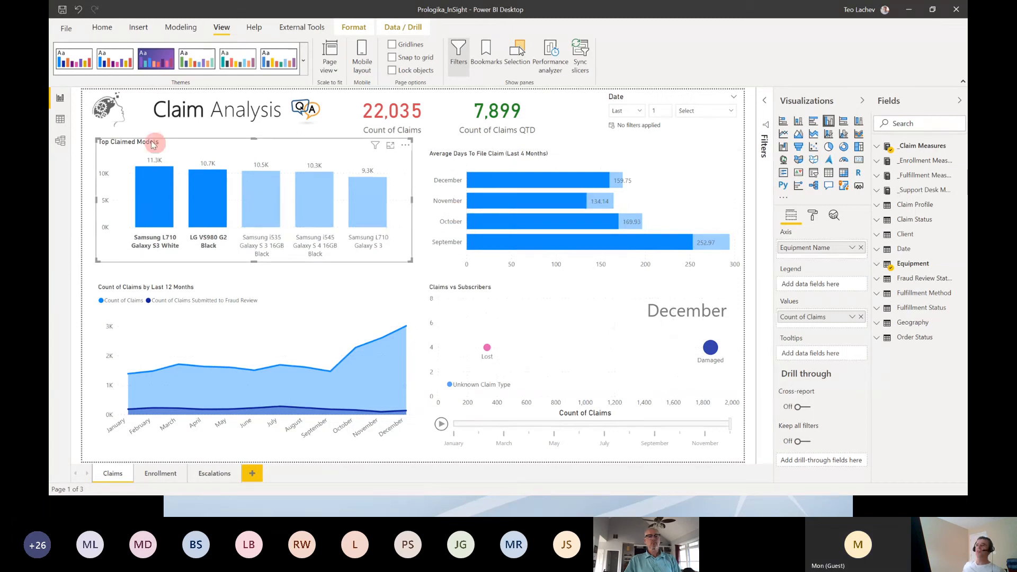
mouse_move(209, 189)
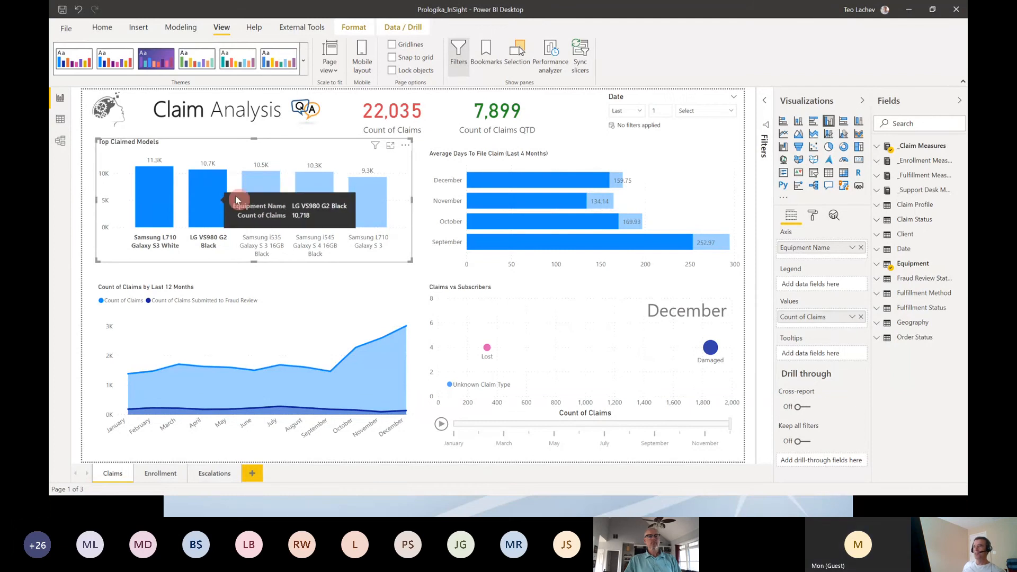
mouse_move(293, 158)
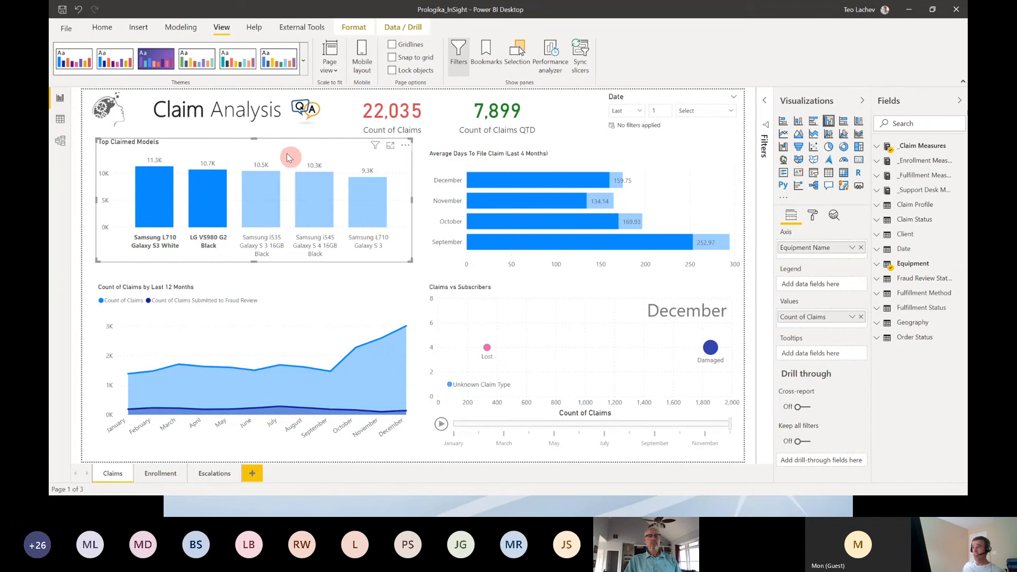
mouse_move(286, 153)
mouse_down()
mouse_move(311, 229)
mouse_move(334, 256)
mouse_move(400, 271)
mouse_up()
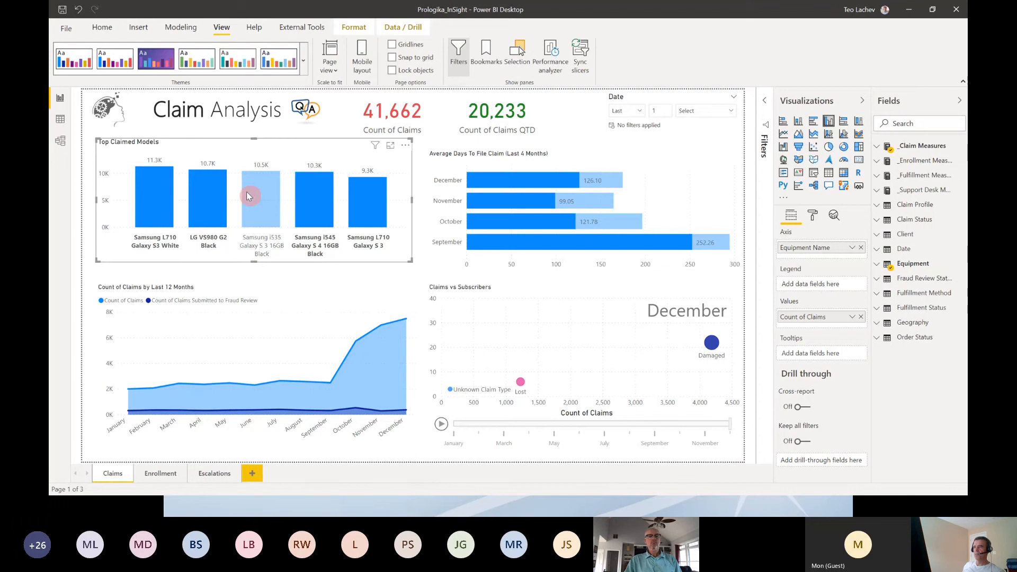
mouse_move(249, 197)
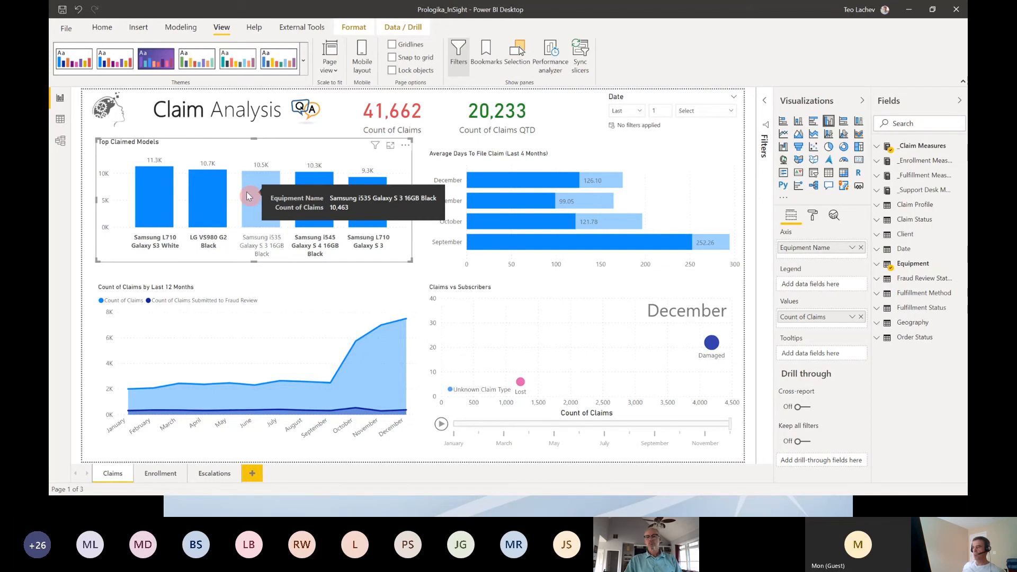
Step: Switch to Google Chrome and bring up the Adventure Works report in the Power BI service
key(alt+Tab)
key(alt+Tab)
key(alt+Tab)
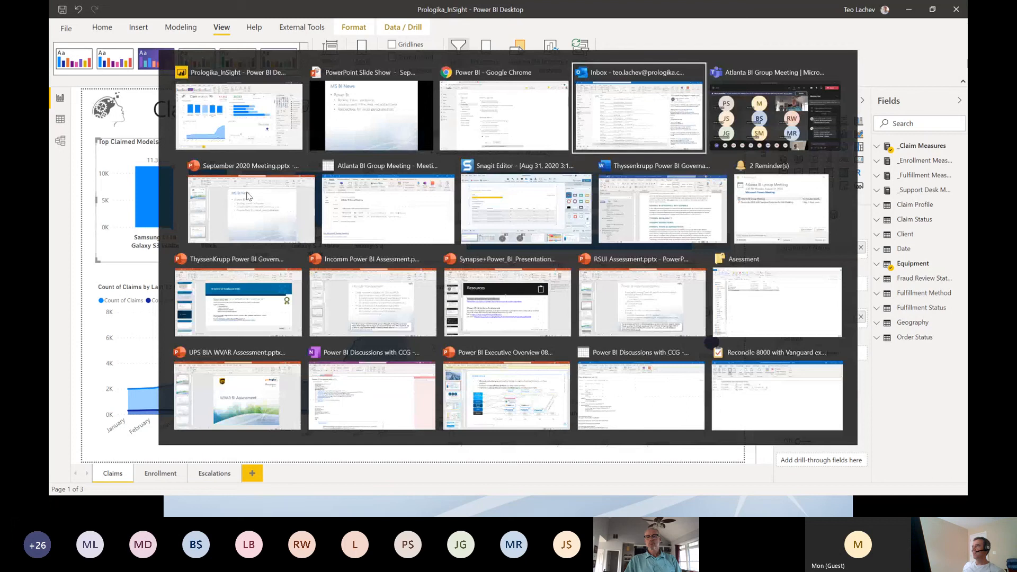
key(alt+Tab)
key(alt+Tab)
key(alt+Tab)
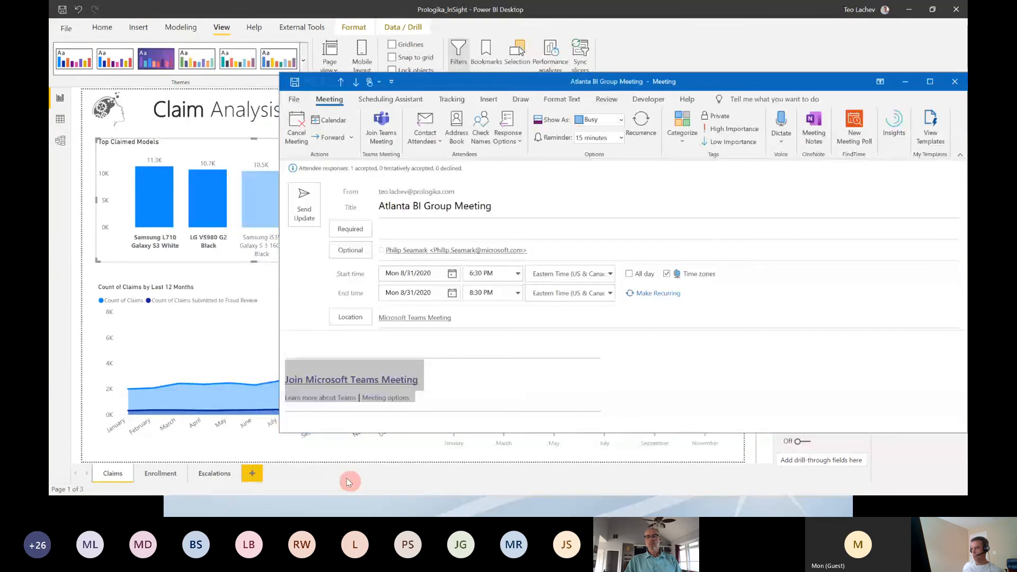
key(super)
click(417, 508)
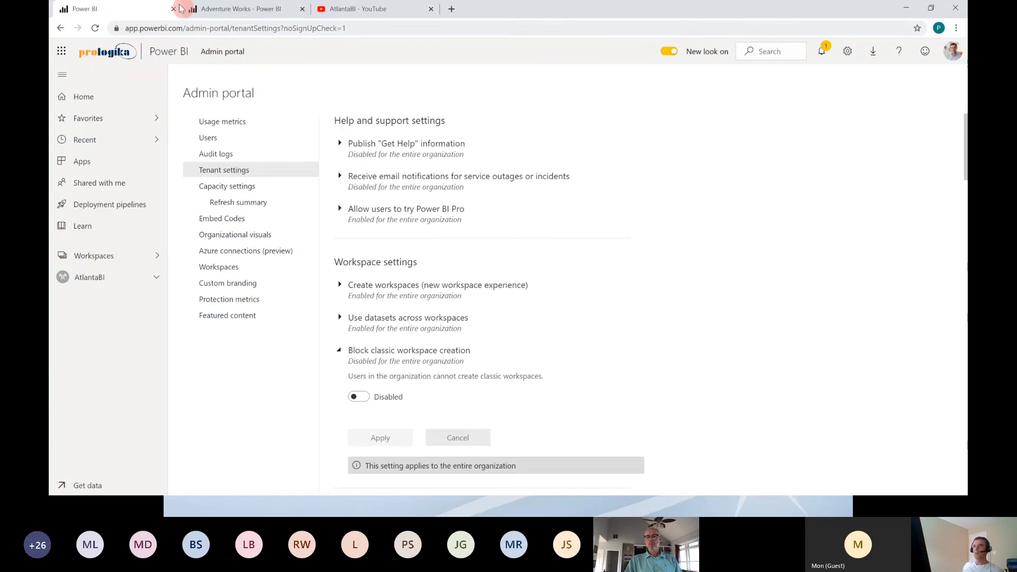
click(253, 10)
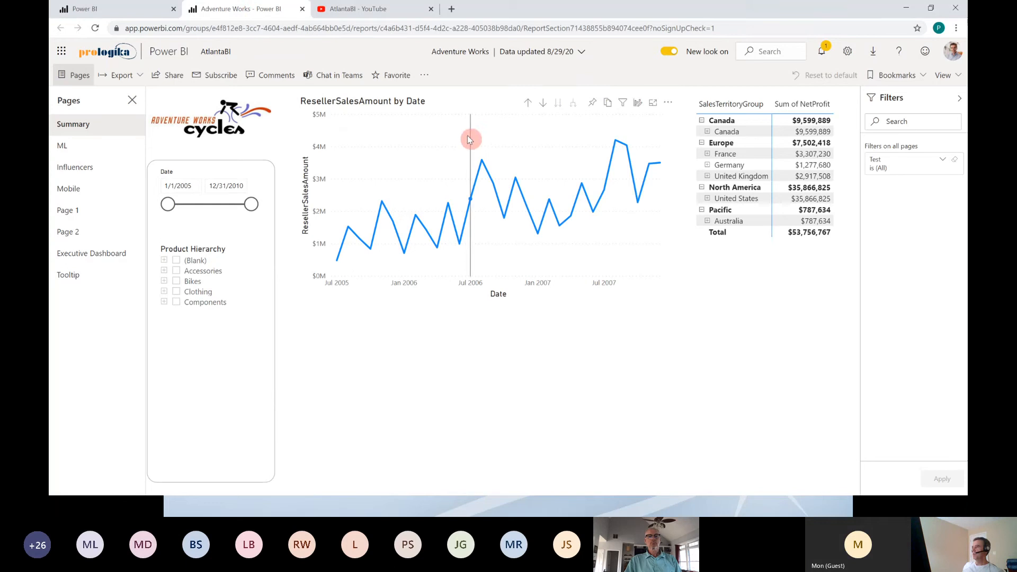
Step: Lasso-select two groups of points on the ResellerSalesAmount by Date line chart, and clear the selection
drag(468, 139, 578, 259)
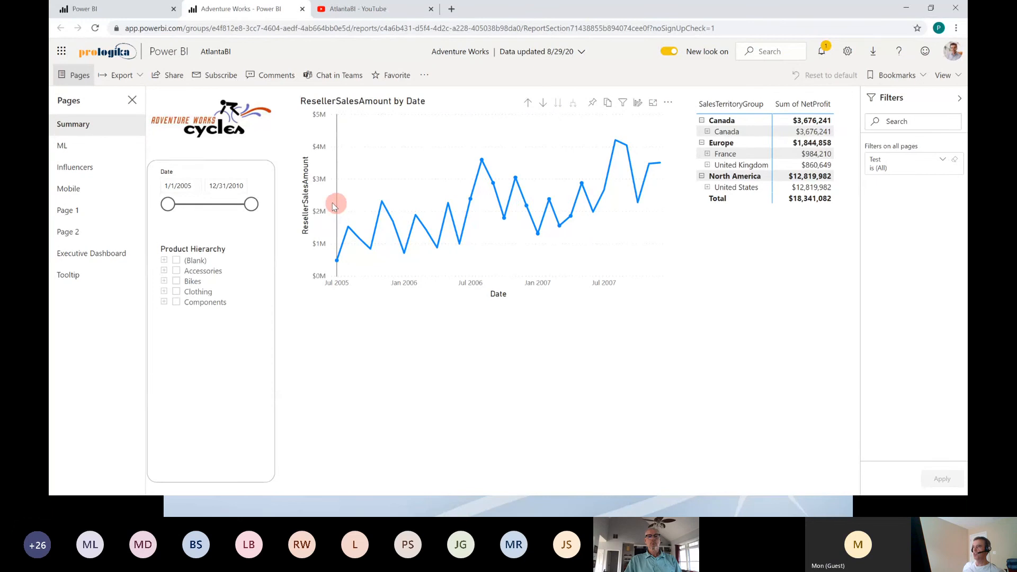
drag(333, 204, 447, 275)
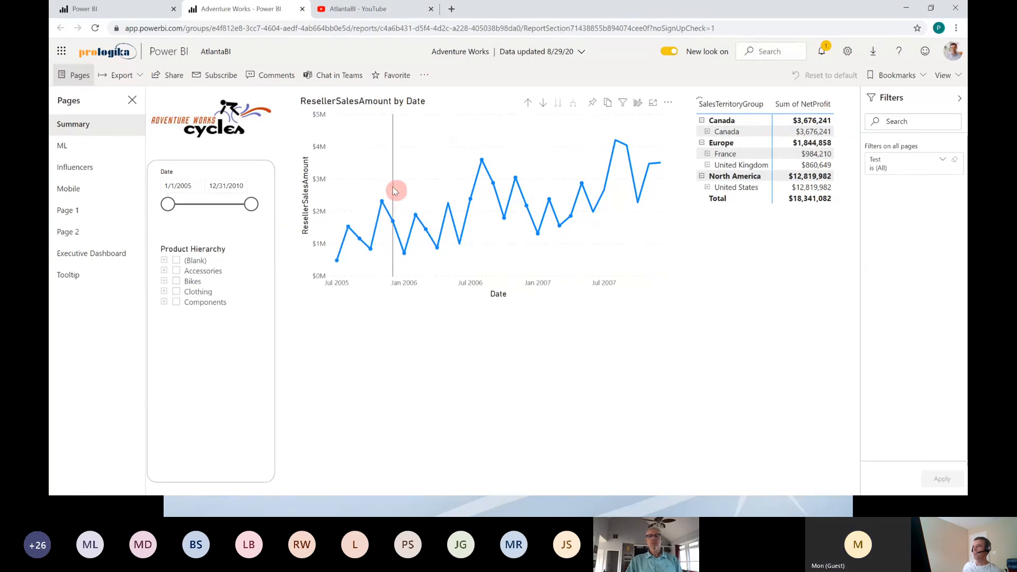
click(346, 187)
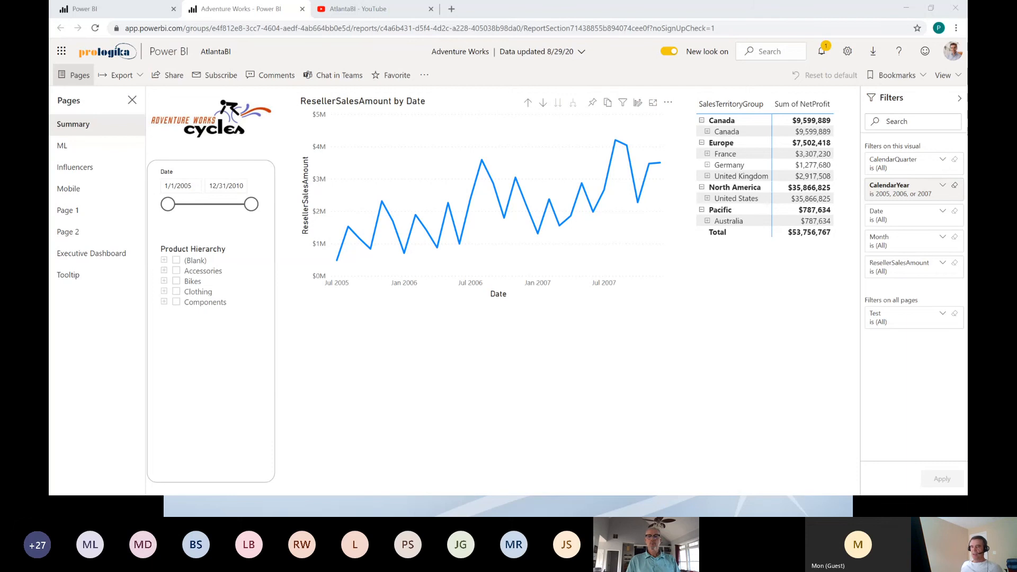
Step: Return from the Adventure Works report to the MS BI News slide in the PowerPoint slide show
key(alt+Tab)
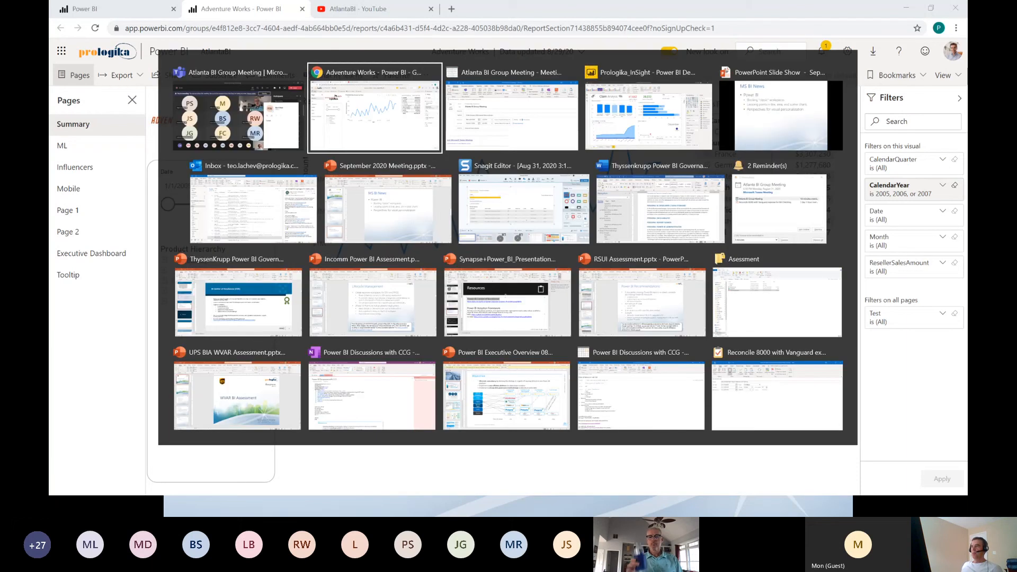
key(alt+Tab)
key(alt+Tab)
key(alt+Tab)
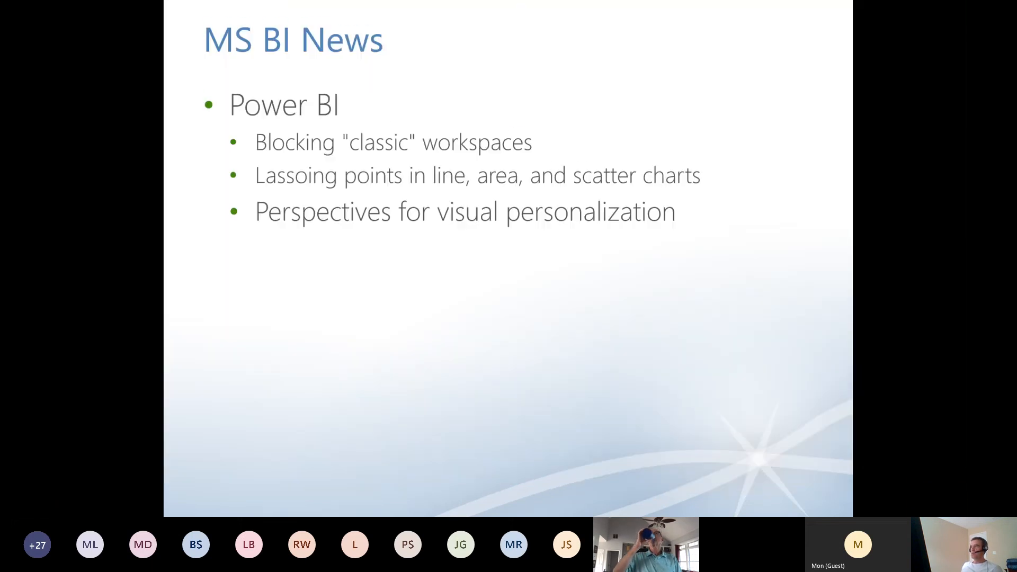
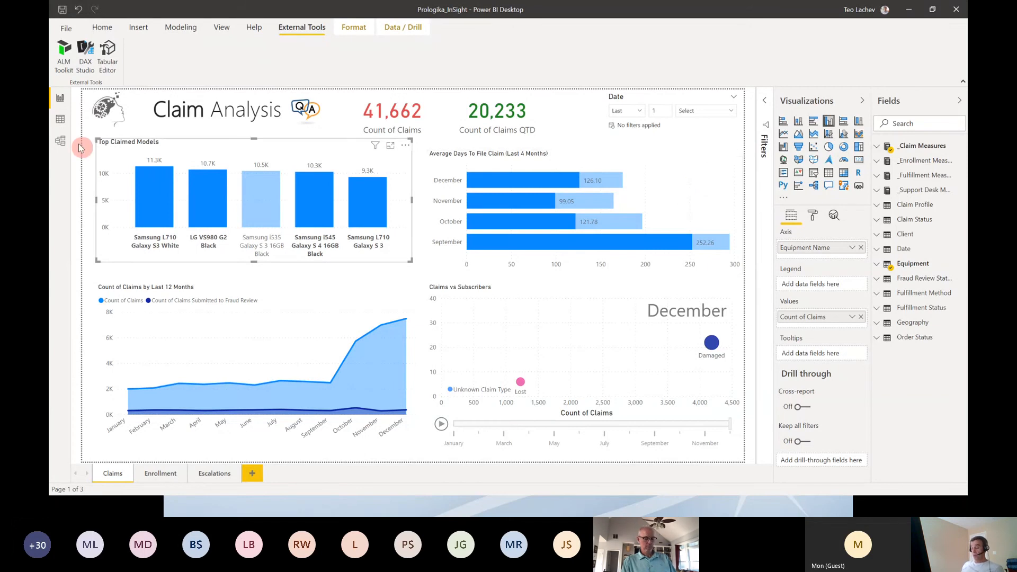
Step: Switch from Power BI Desktop to Google Chrome
key(super)
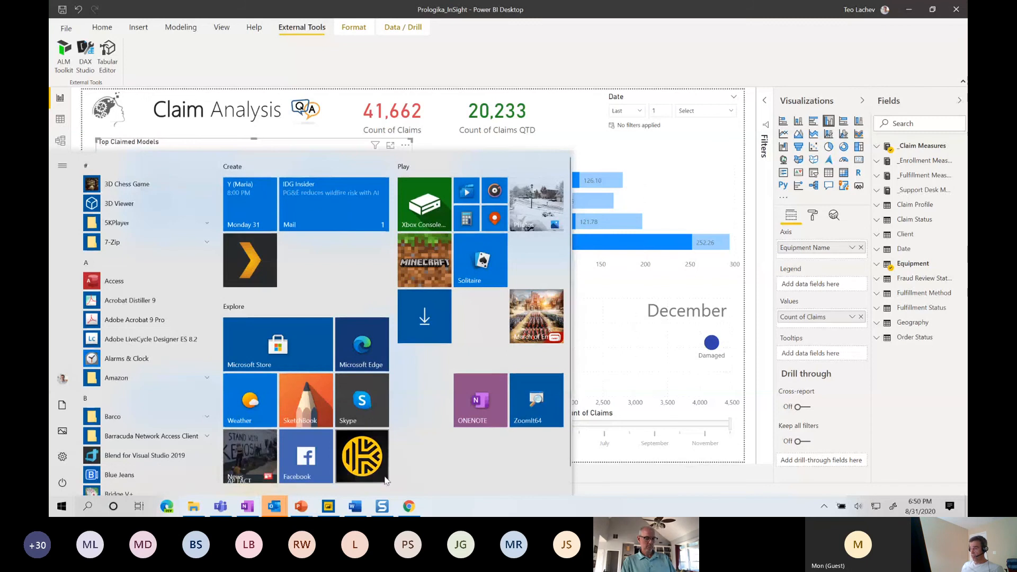
click(409, 507)
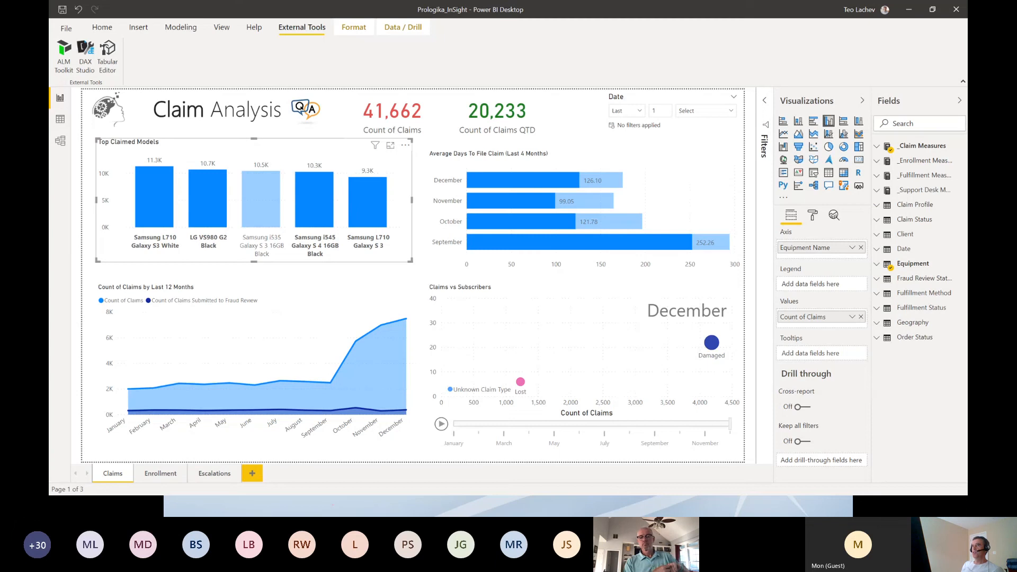
Step: Open the Power BI Desktop options and show the Personalize visuals entry among the global preview features
click(67, 31)
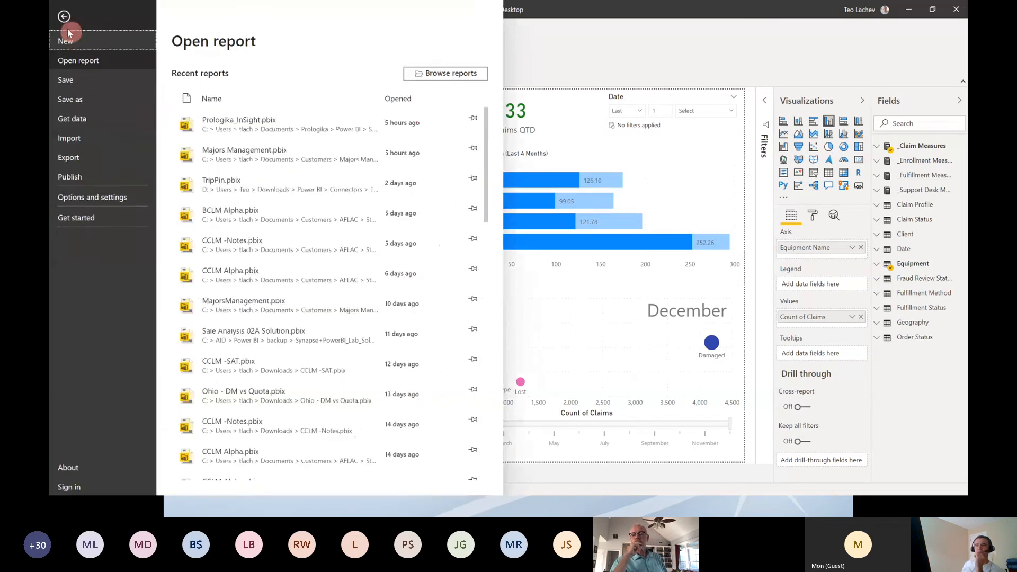
click(83, 199)
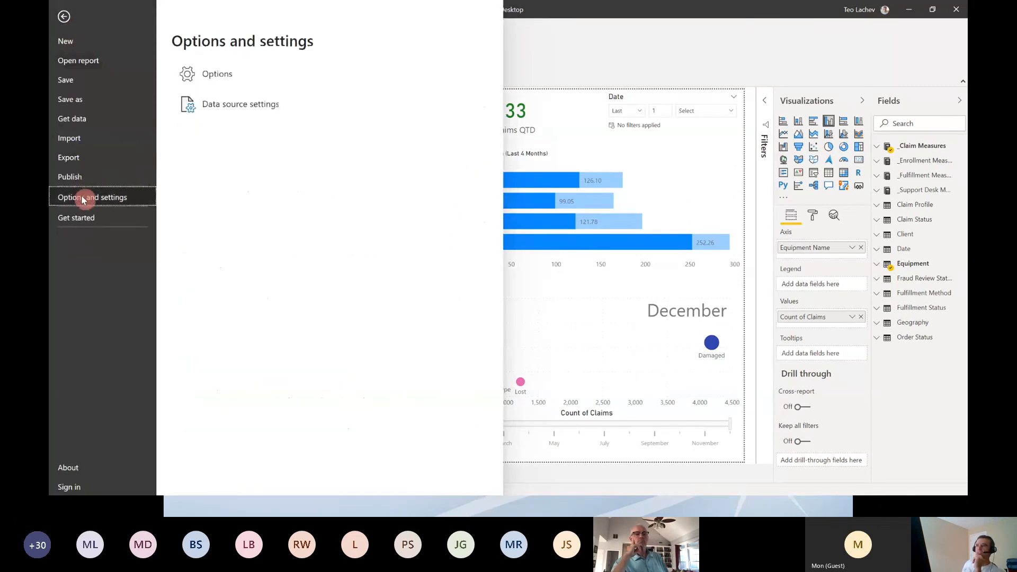
click(253, 78)
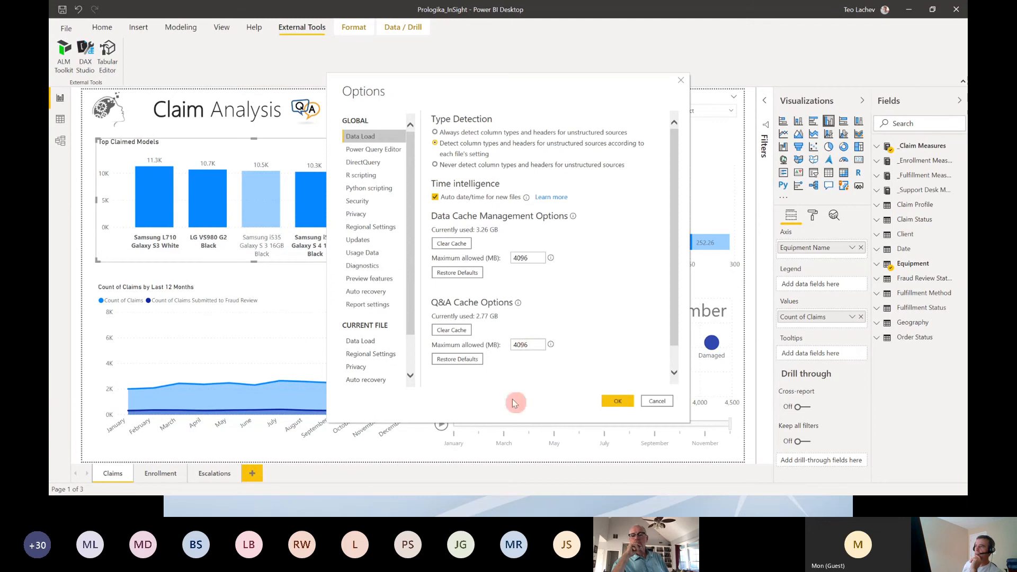
click(367, 281)
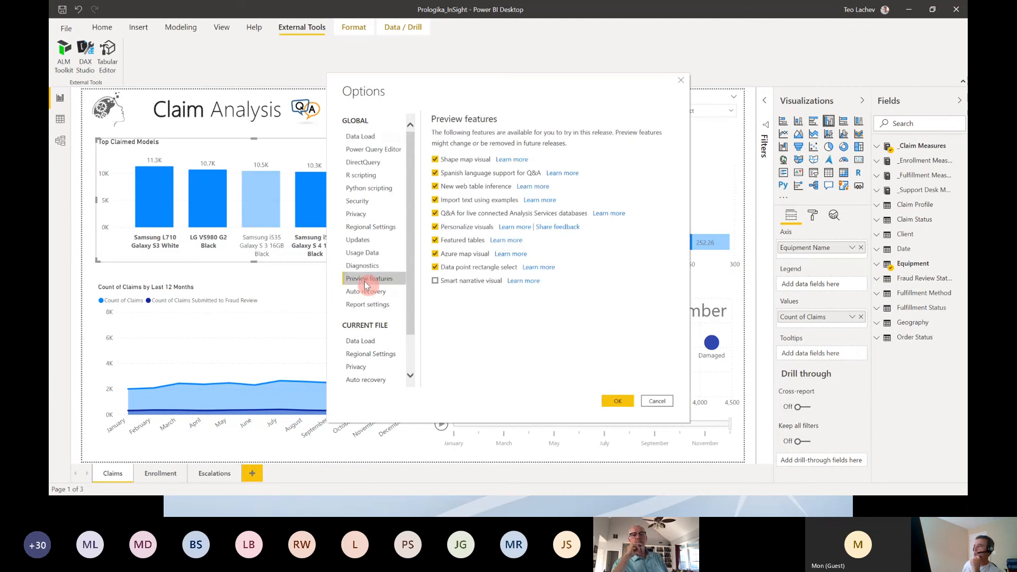
click(436, 227)
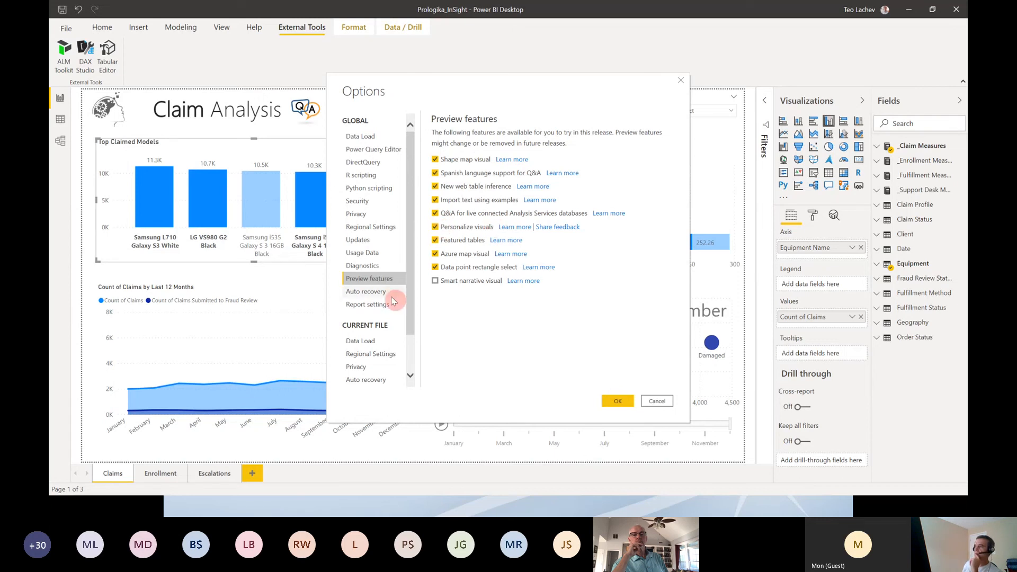
Step: Show the option for letting report readers personalize visuals in the current file's report settings
drag(408, 295, 418, 362)
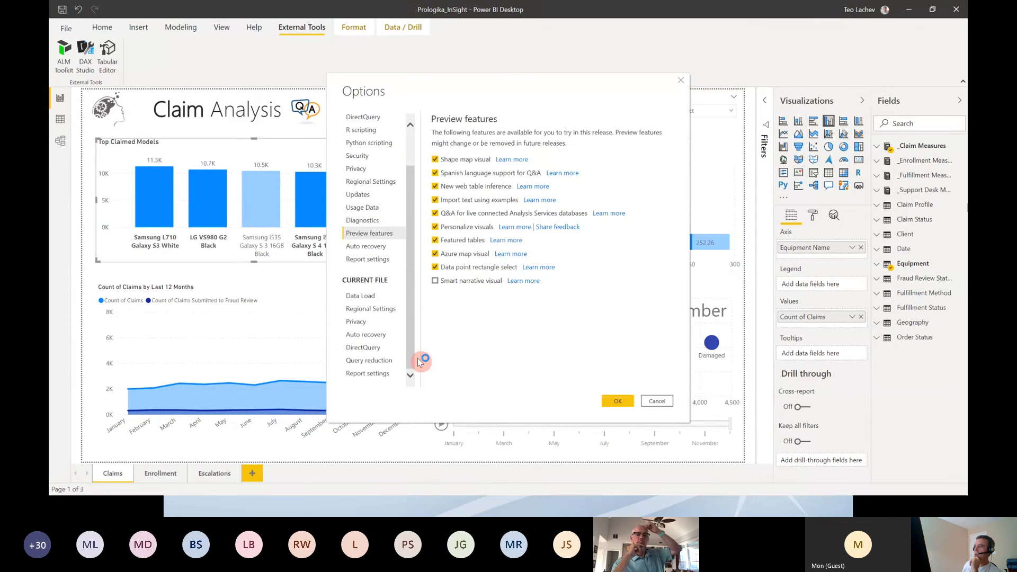
click(395, 376)
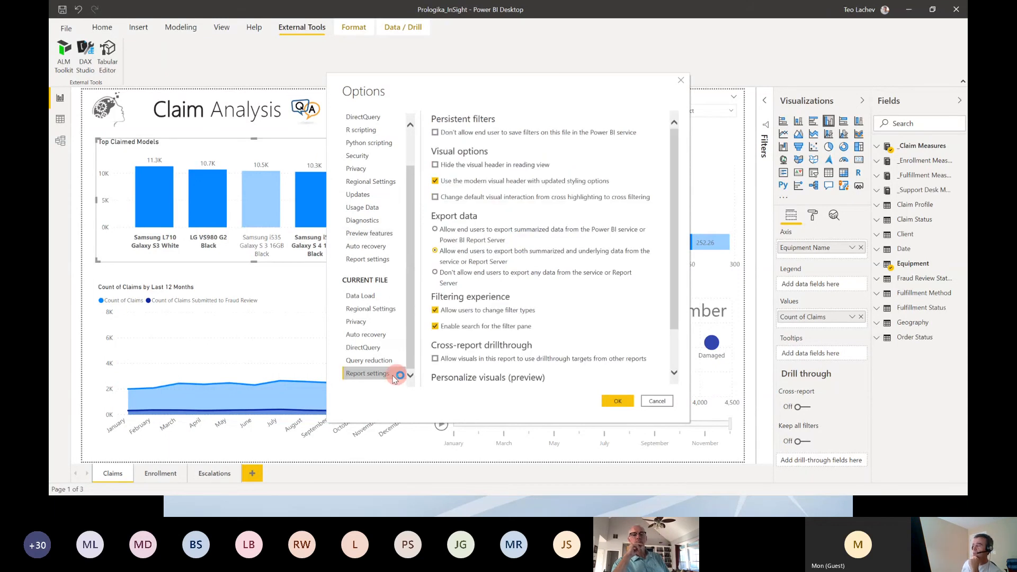
scroll(522, 339, down, 1)
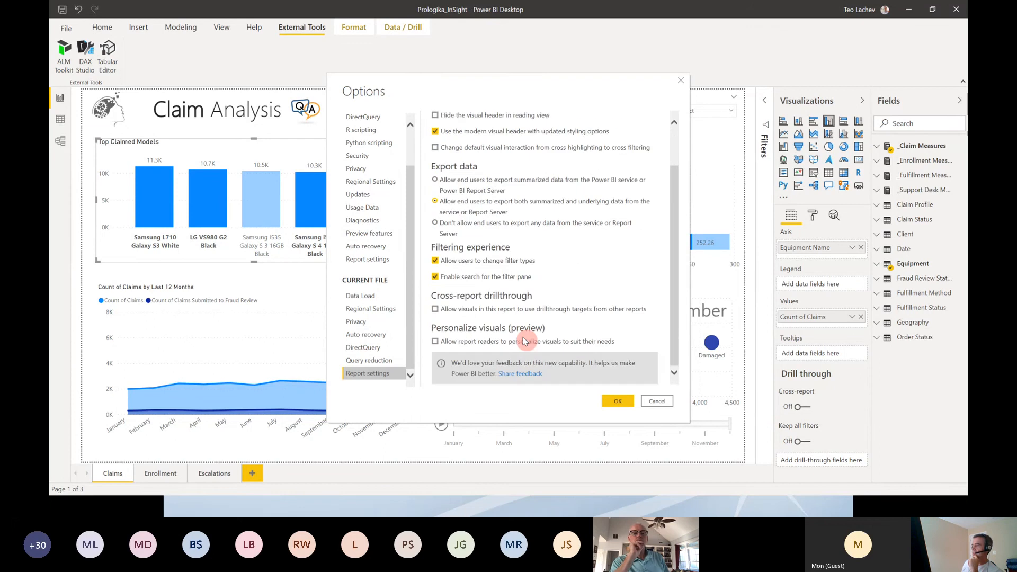
click(435, 342)
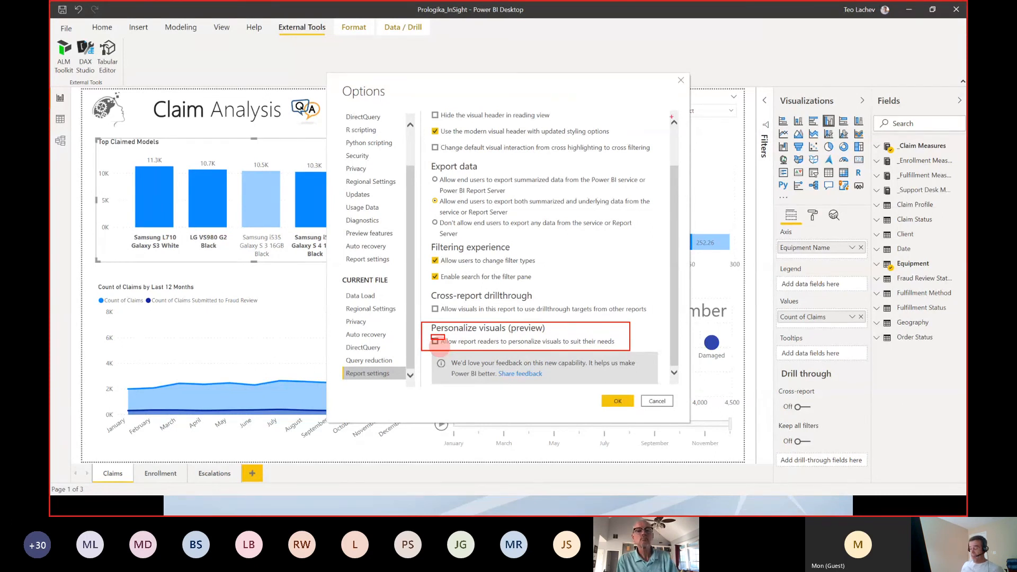
Step: Switch to the Adventure Works report in Google Chrome and check its additional report commands, including Settings
key(alt+Tab)
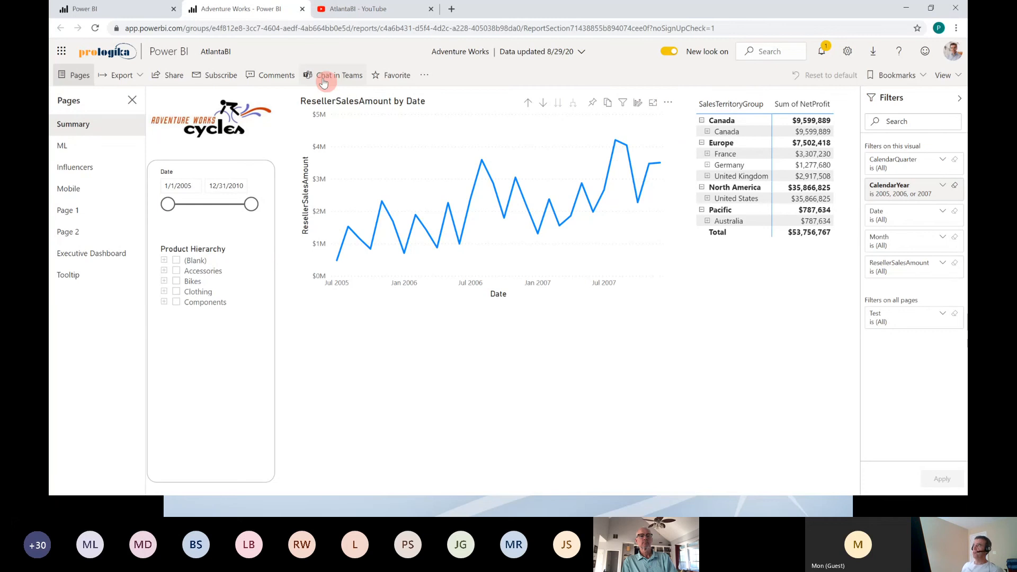
click(425, 77)
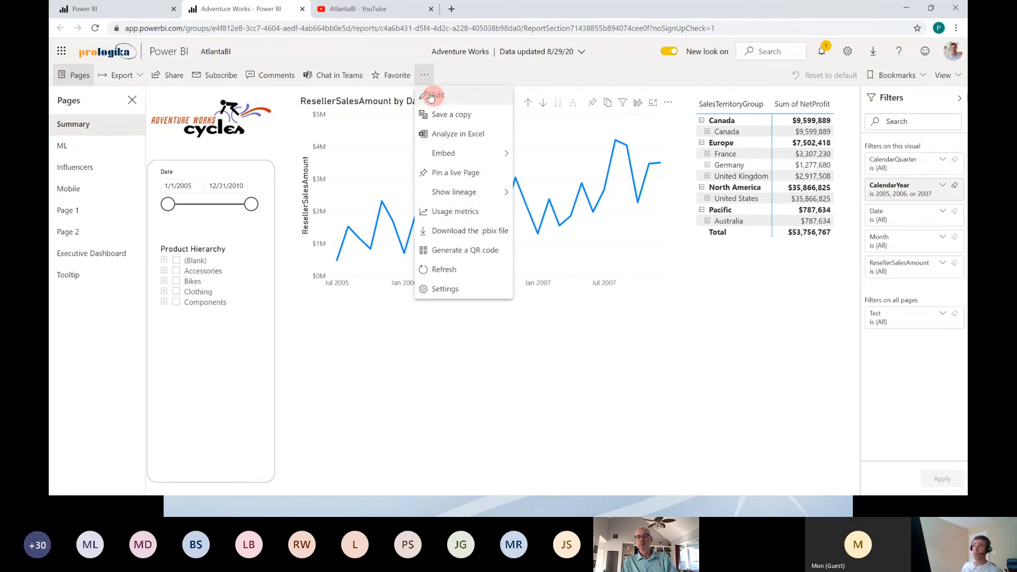
click(380, 364)
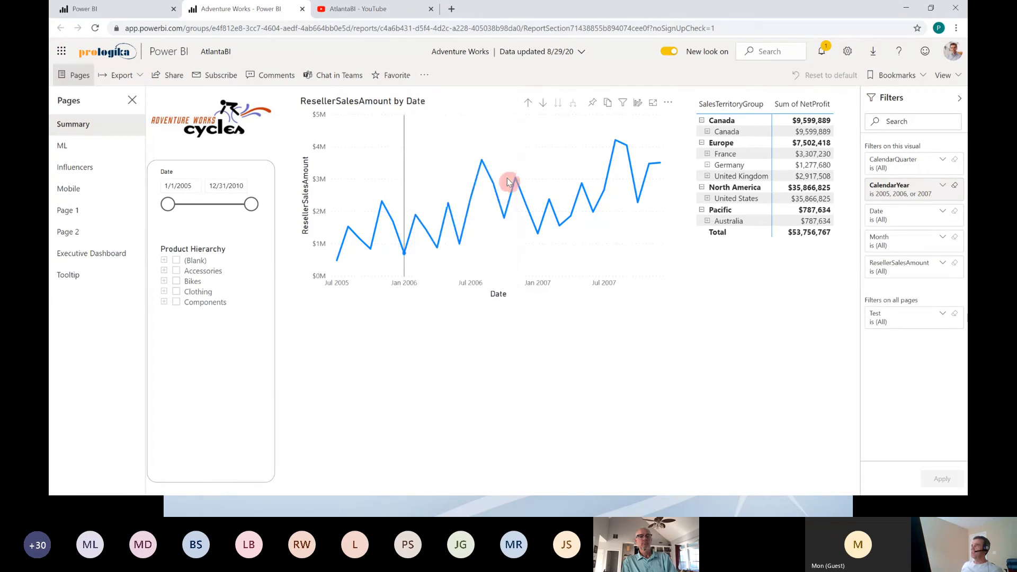
Step: Select the SalesTerritoryGroup matrix on the Summary page and open its Personalize options
click(839, 120)
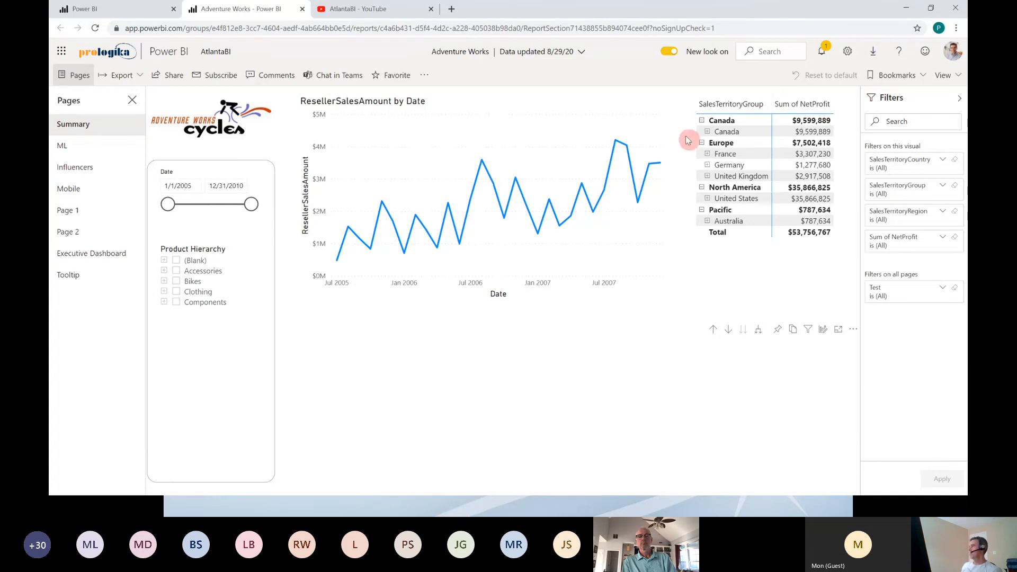
click(720, 104)
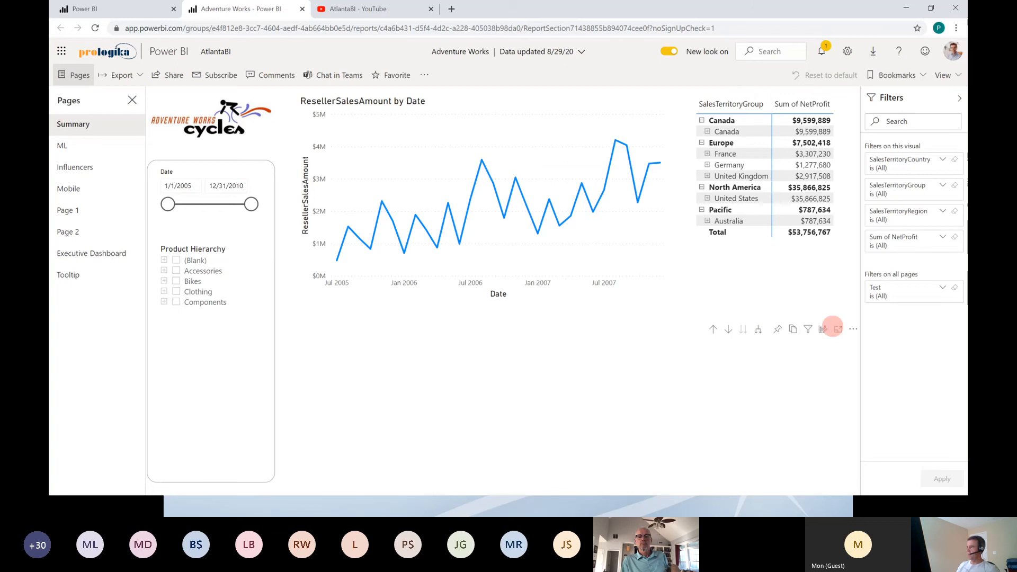
mouse_move(797, 326)
mouse_down()
mouse_move(825, 374)
mouse_move(839, 350)
mouse_up()
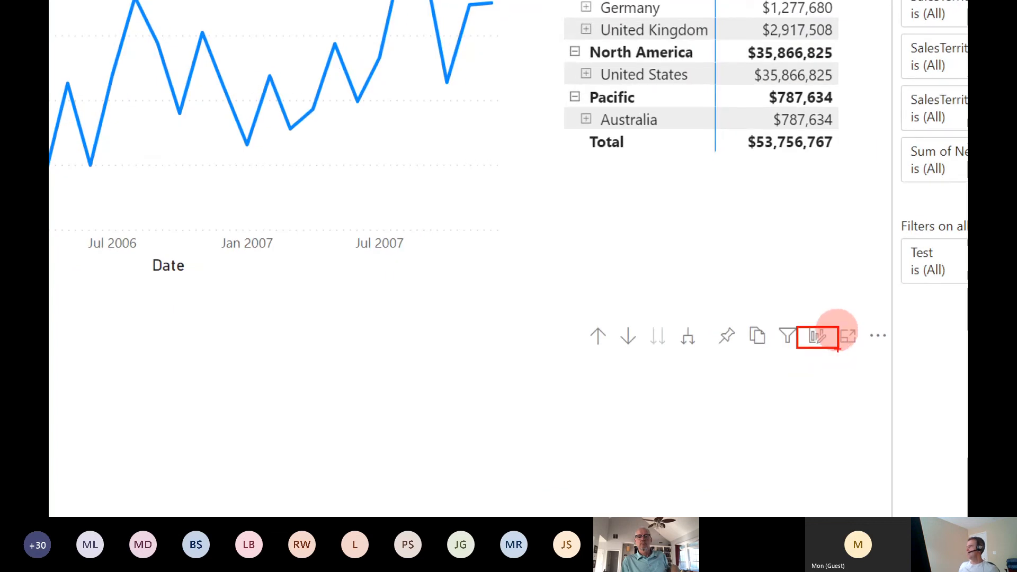
click(817, 336)
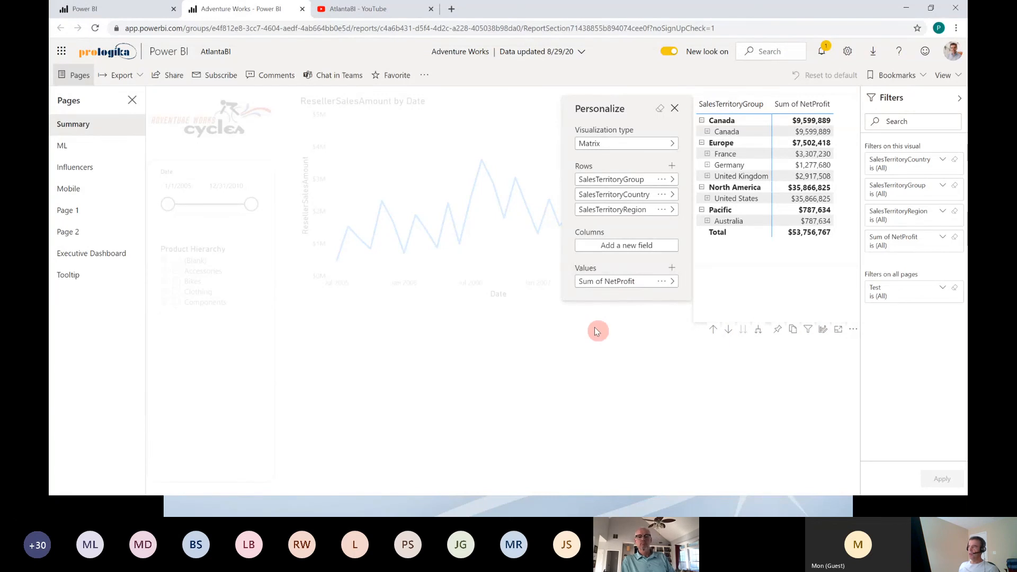
Step: Remove the SalesTerritoryCountry and SalesTerritoryRegion fields from the matrix rows
click(662, 195)
click(689, 199)
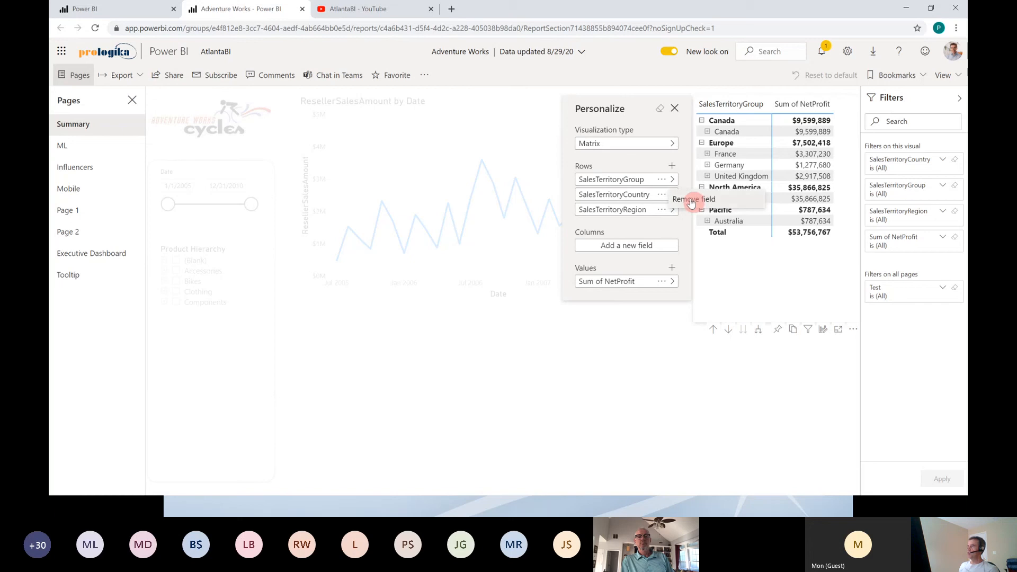
click(662, 195)
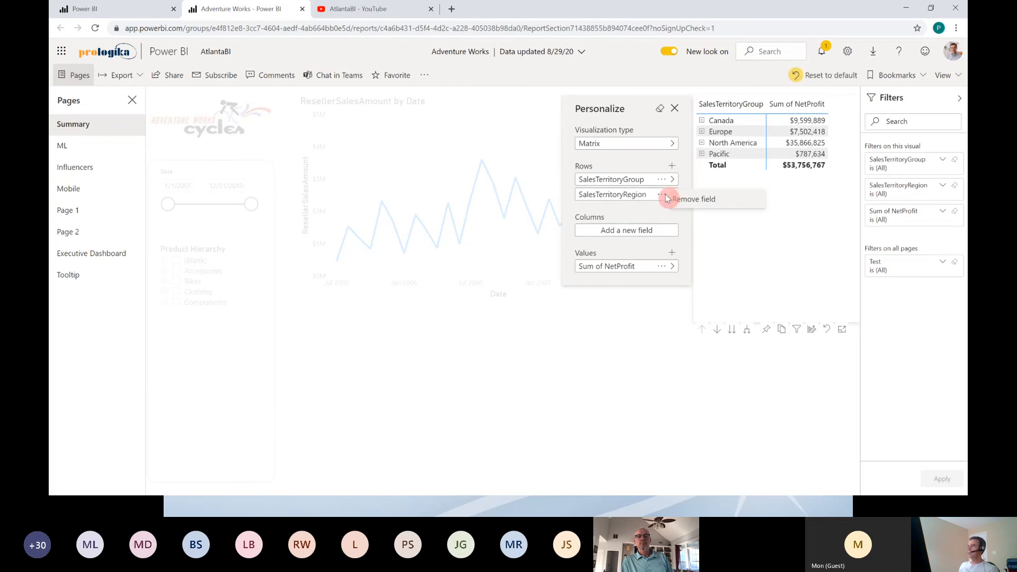
click(681, 201)
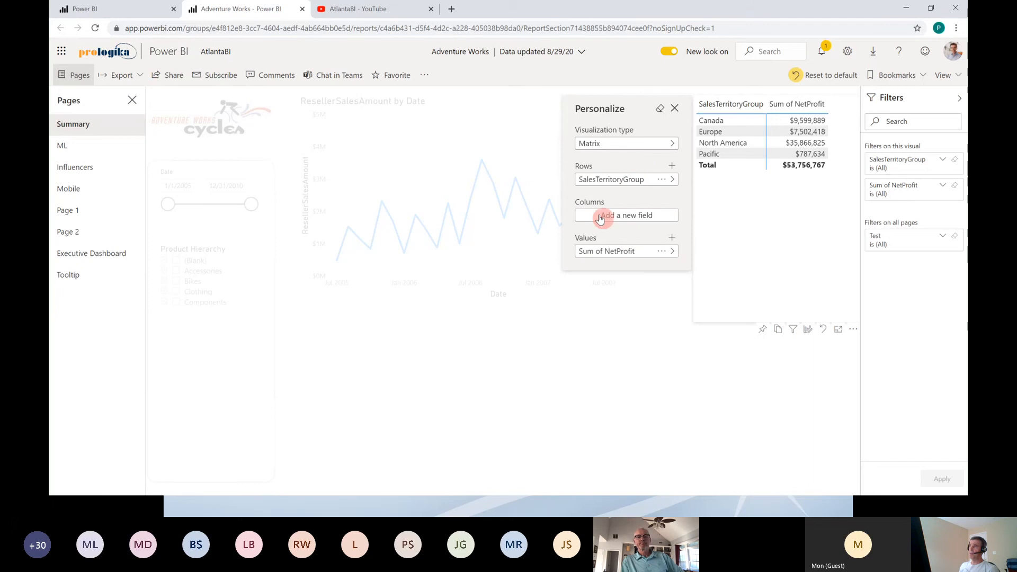
Step: Look through the aggregation choices for Sum of NetProfit and change the matrix's visualization type to Table
click(661, 252)
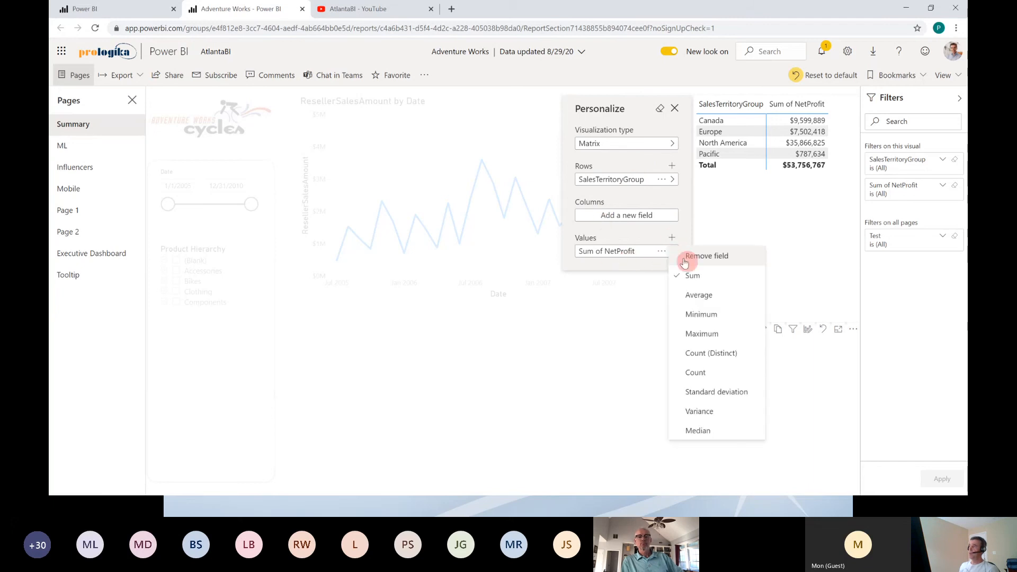
click(610, 268)
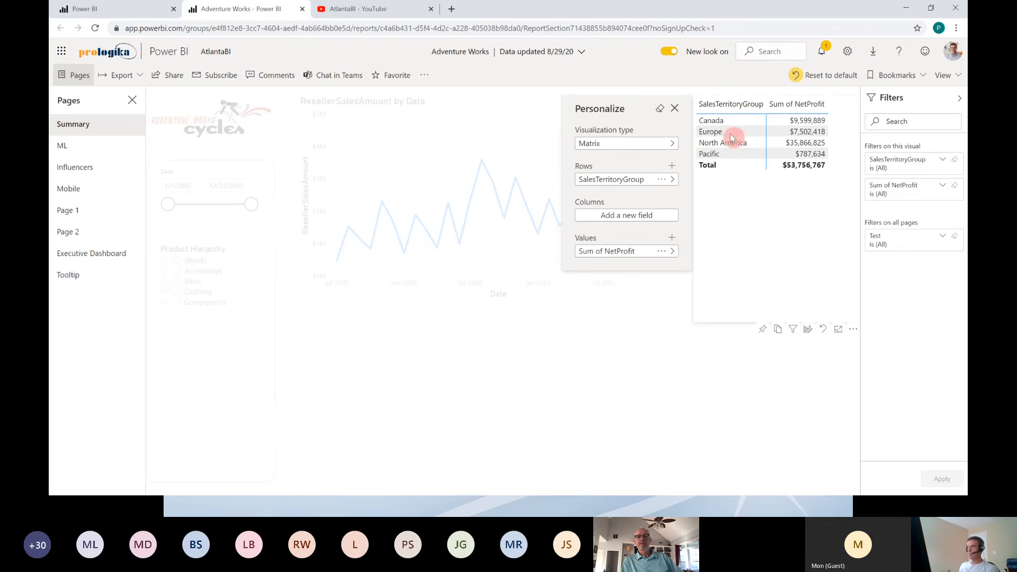
click(676, 144)
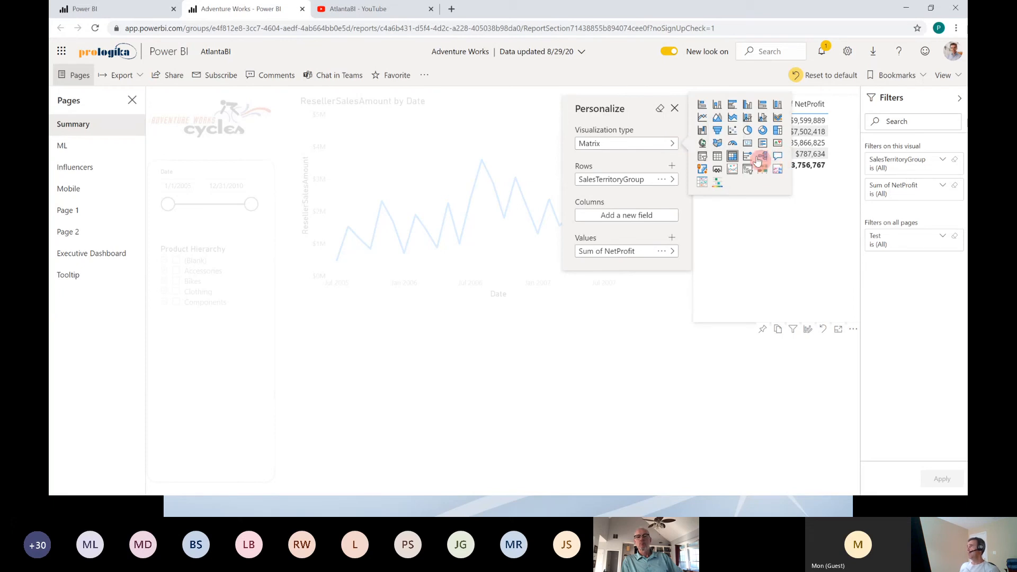
click(720, 158)
click(747, 257)
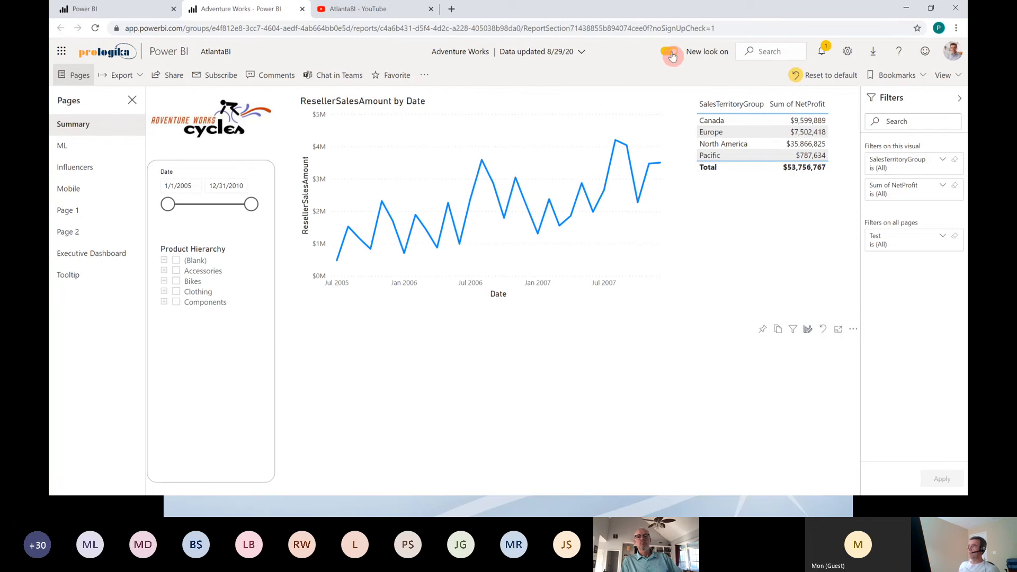
Step: Save the personalized report state as a personal bookmark named Atlanta BI without making it the default view
click(924, 77)
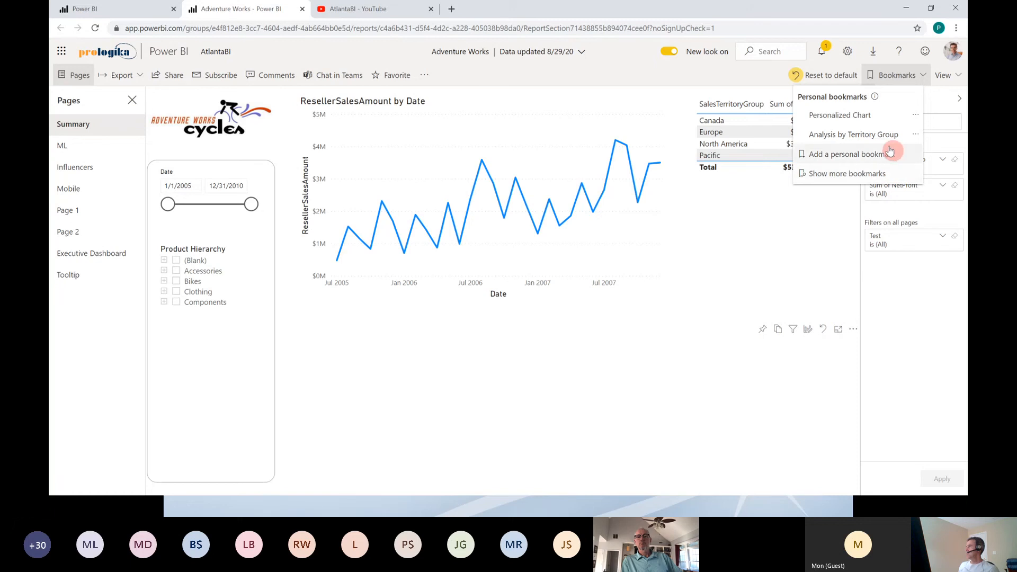
click(863, 155)
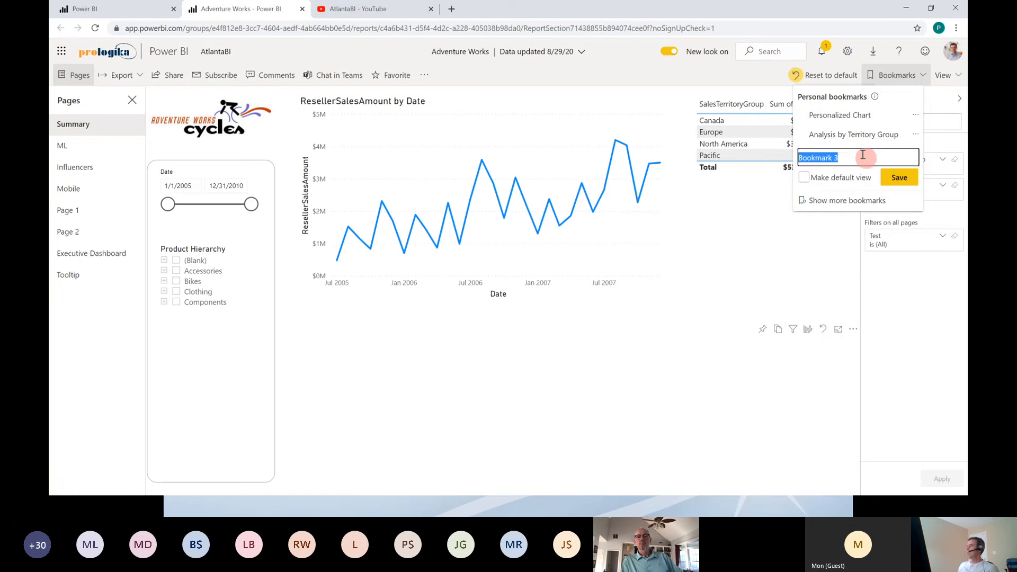
text(P)
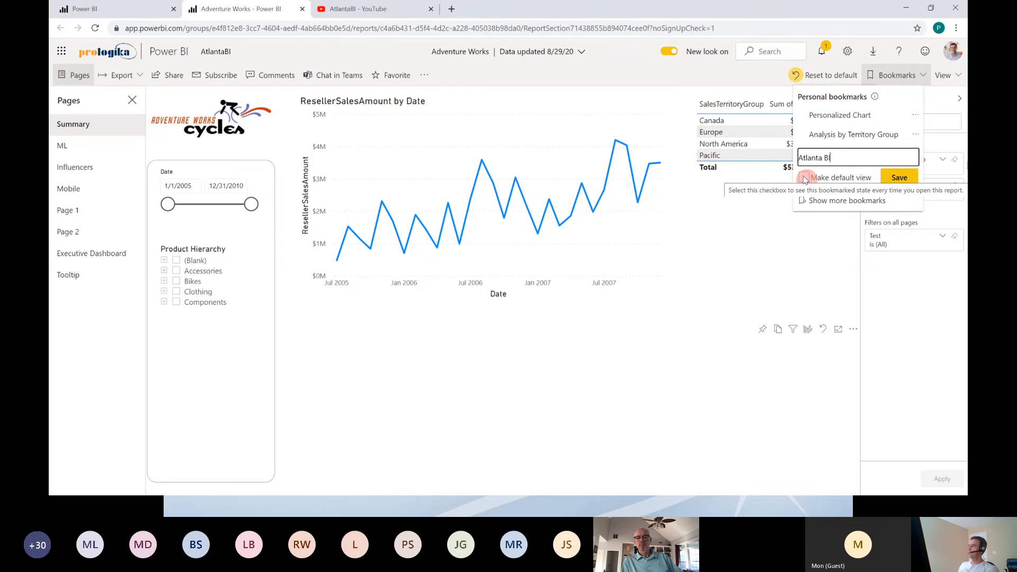
click(899, 177)
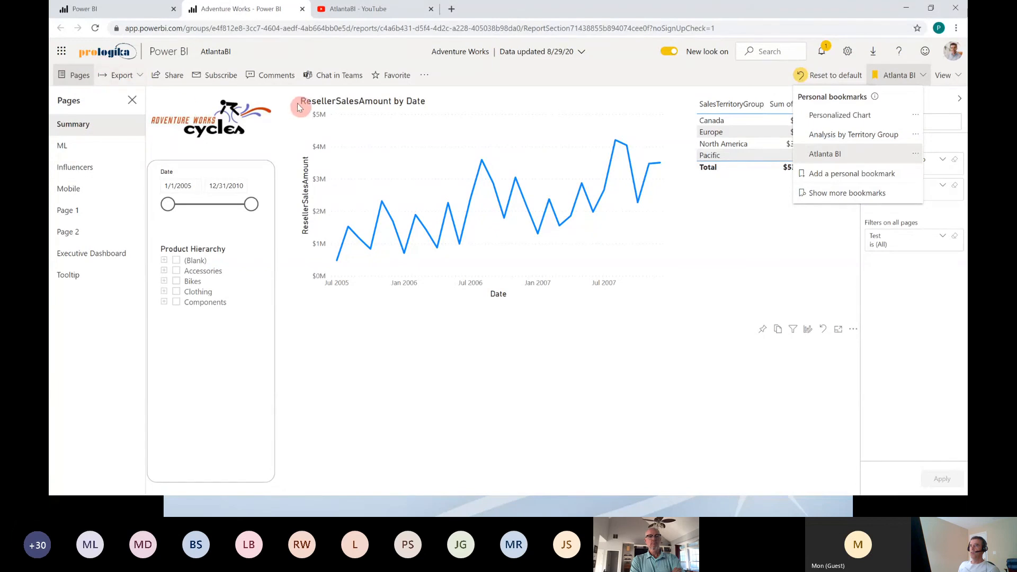
Step: Return to the AtlantaBI workspace and open the Adventure Works report in a new browser tab
click(221, 53)
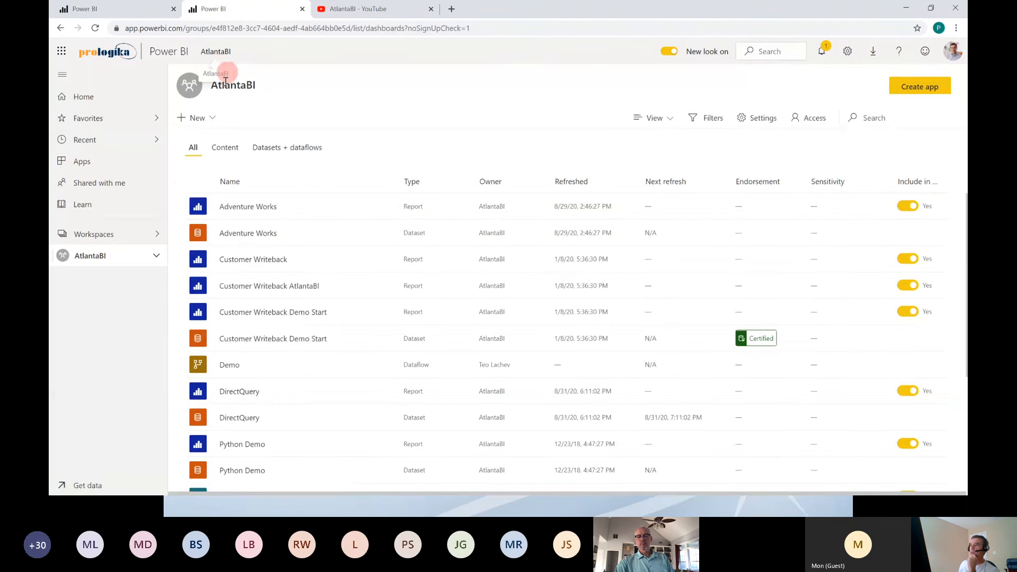
click(259, 255)
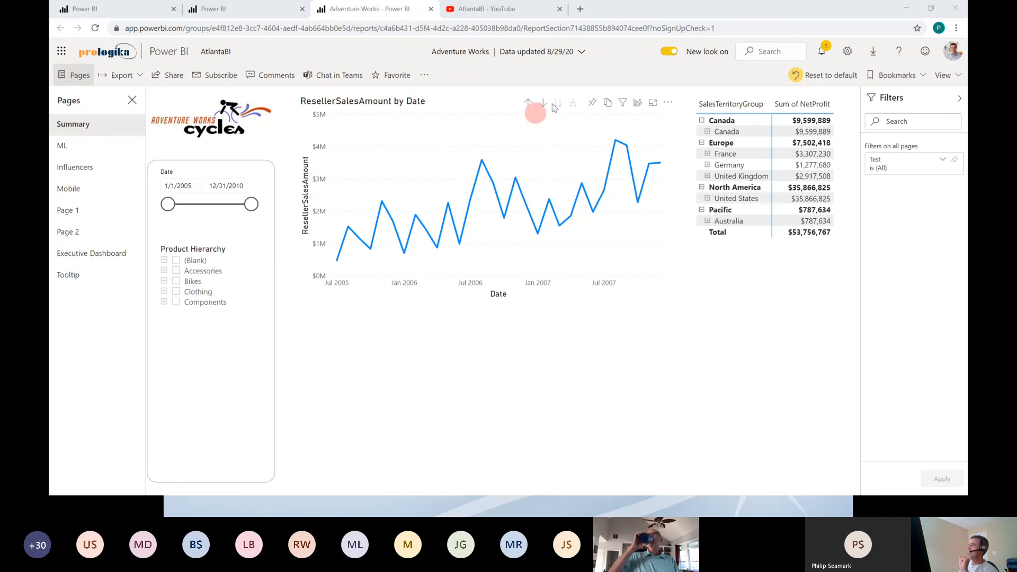
Step: Apply the Atlanta BI personal bookmark to the Adventure Works report
mouse_move(640, 104)
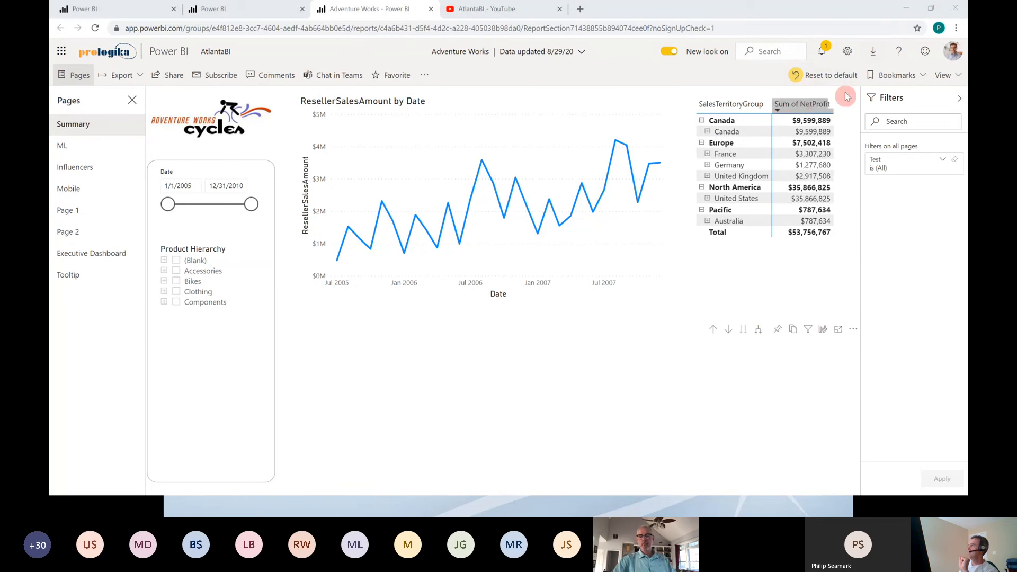
click(897, 75)
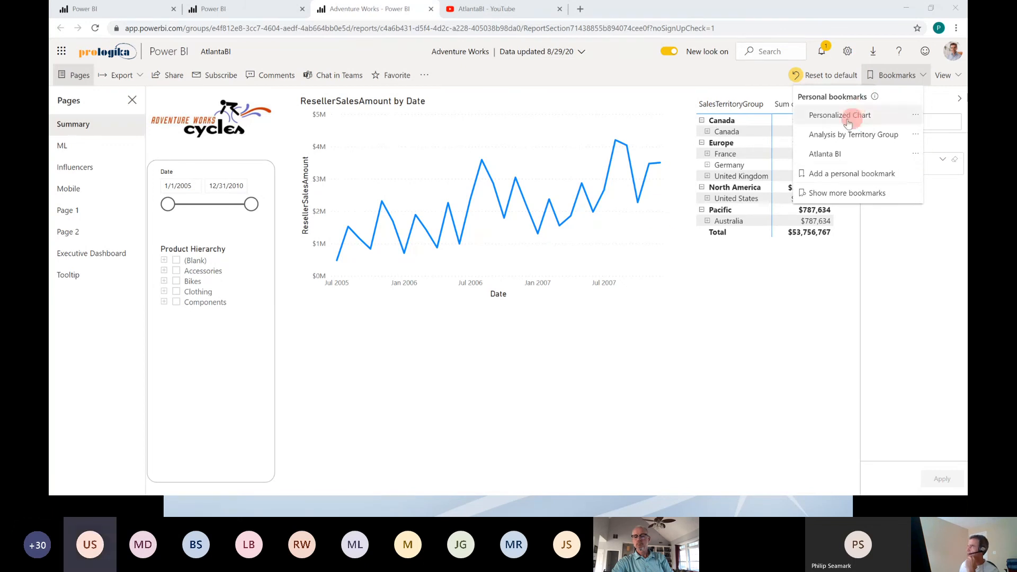
click(556, 374)
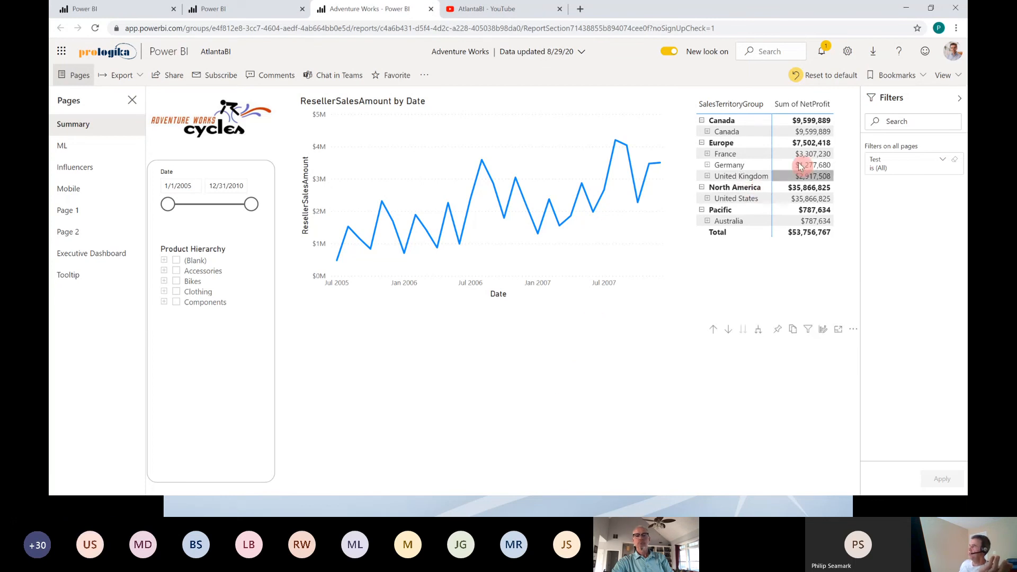
click(922, 80)
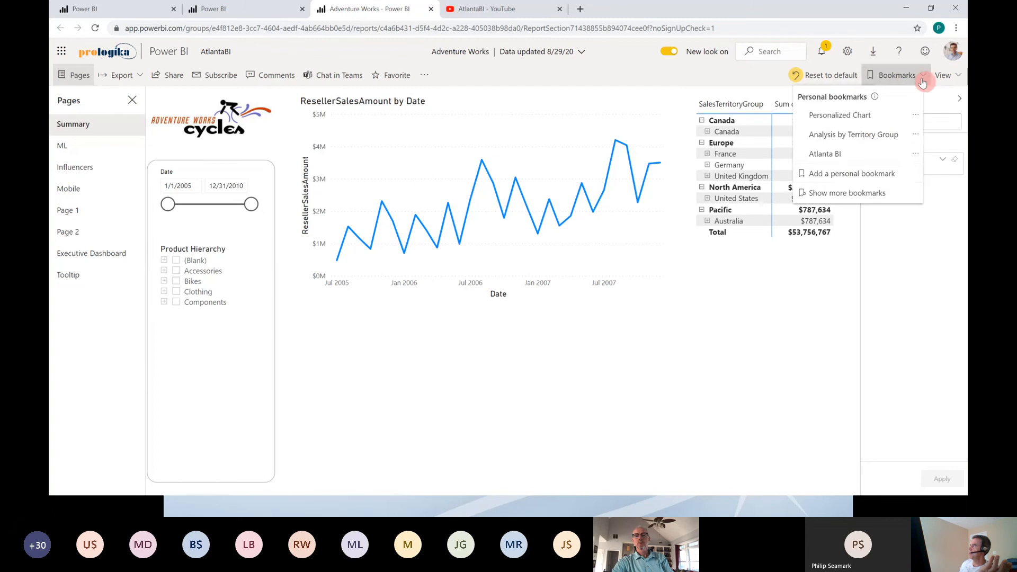
click(826, 154)
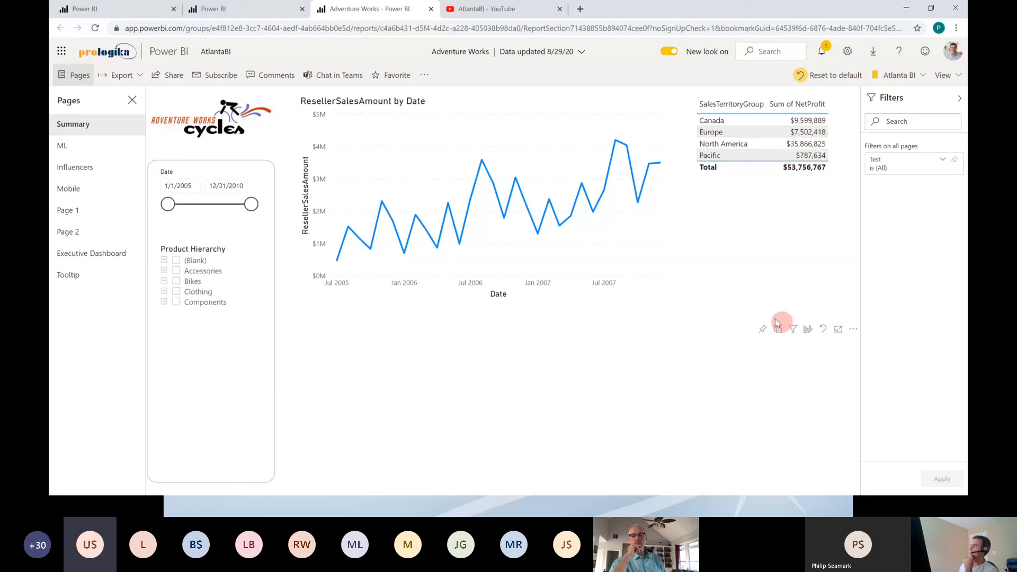
Step: Open the personalization options of the SalesTerritoryGroup table and look through the data tables available for adding a value field
click(808, 331)
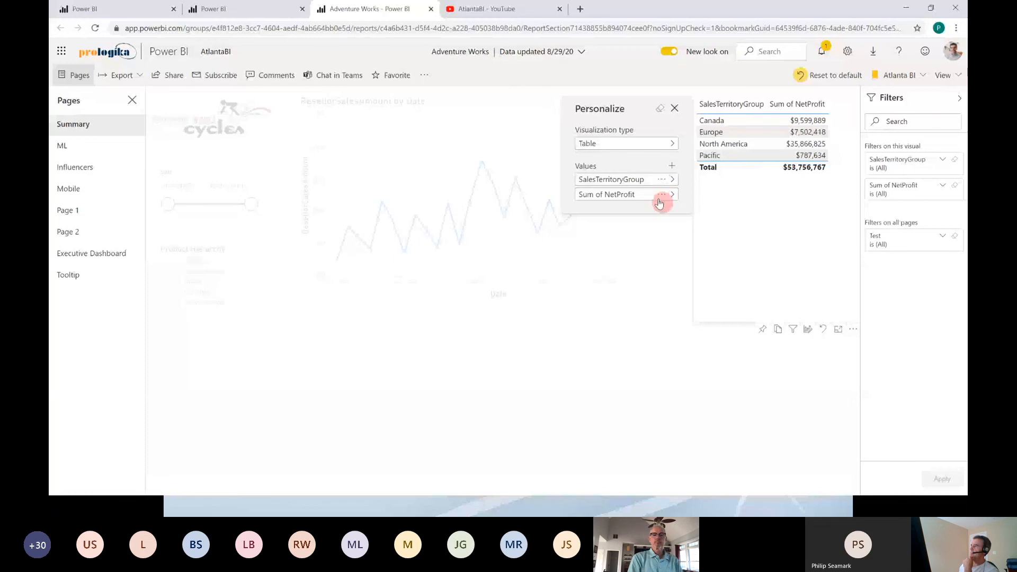
click(661, 200)
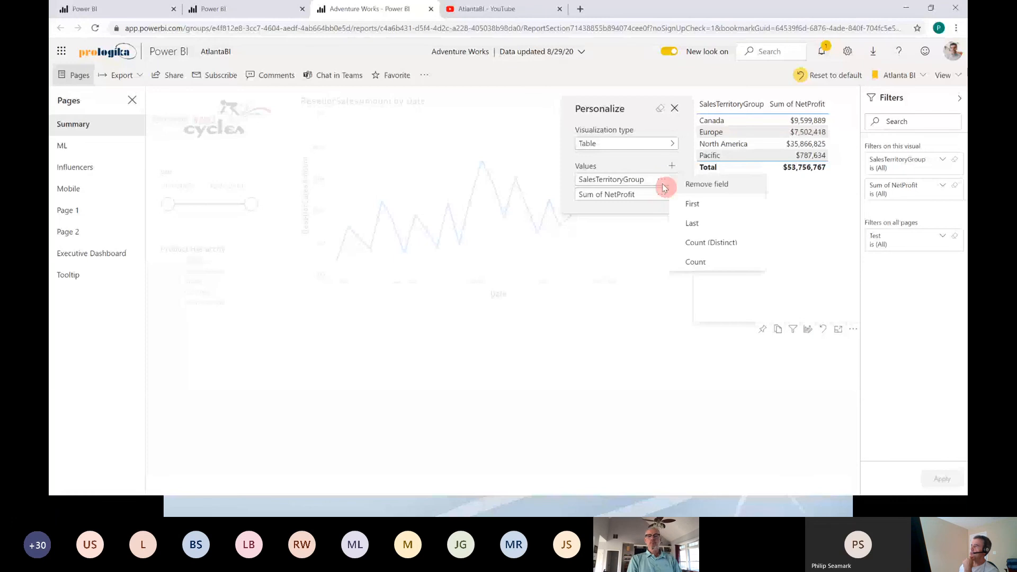
click(607, 211)
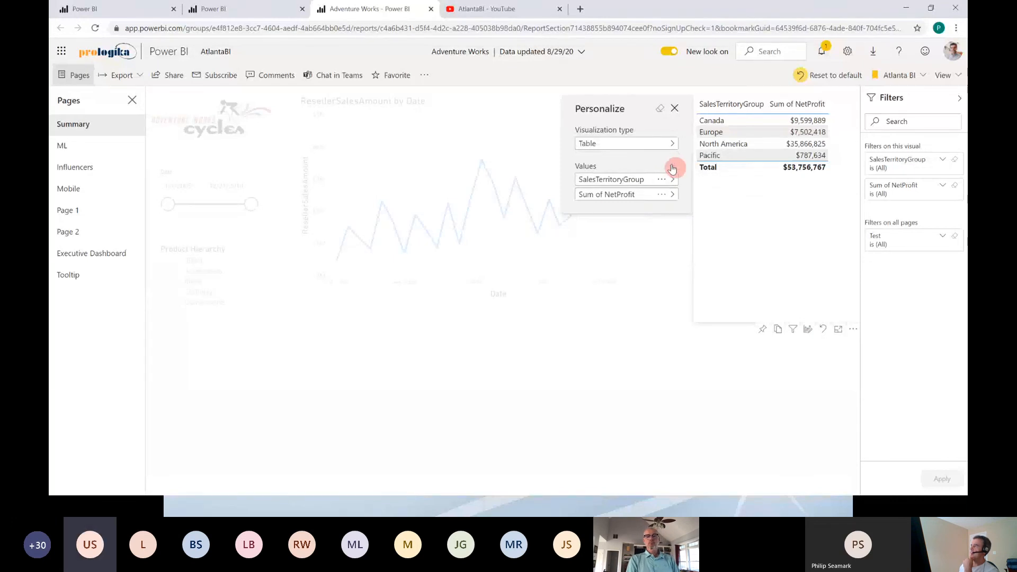
click(671, 168)
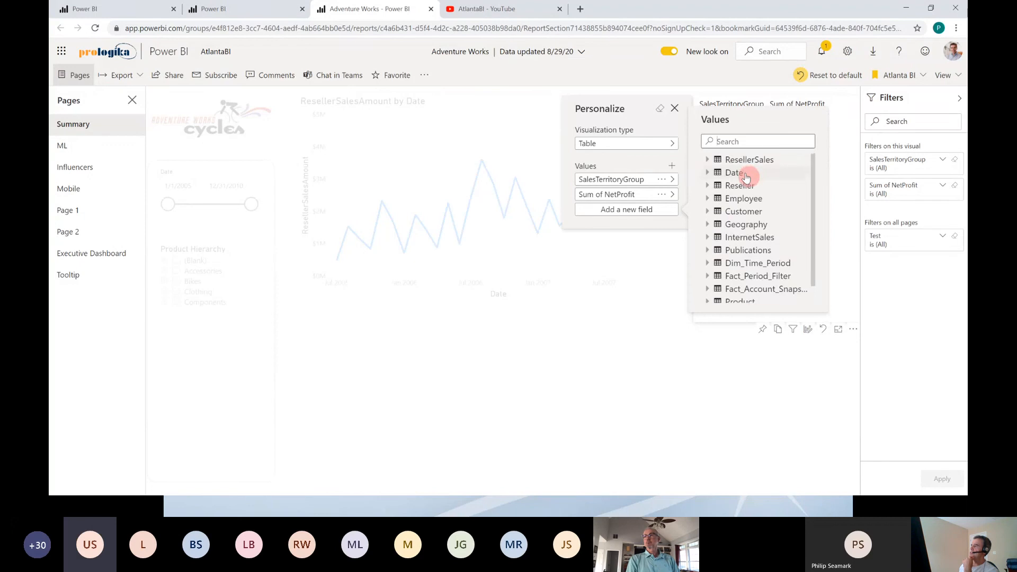
scroll(746, 178, down, 1)
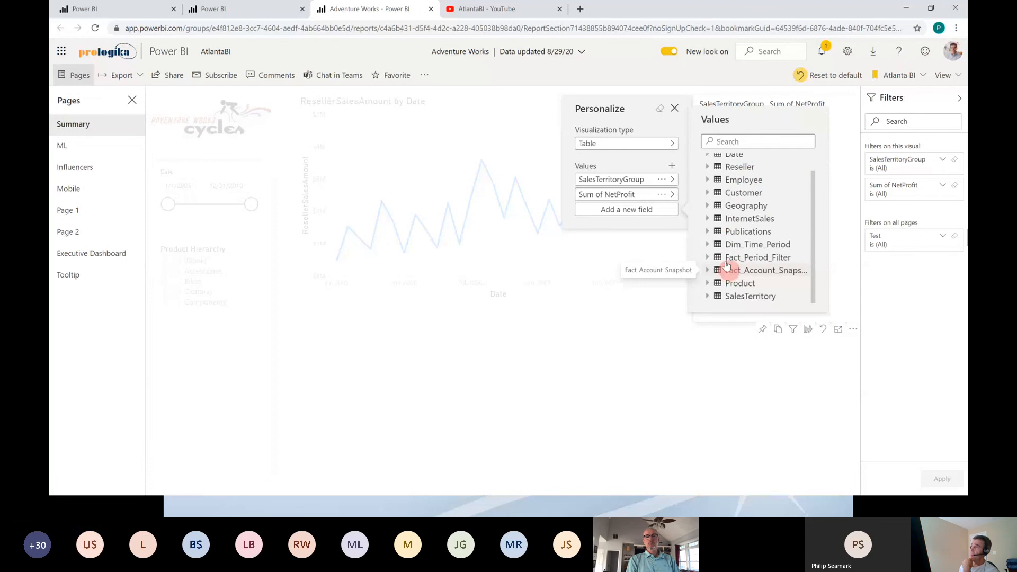
scroll(727, 271, up, 1)
scroll(724, 262, down, 1)
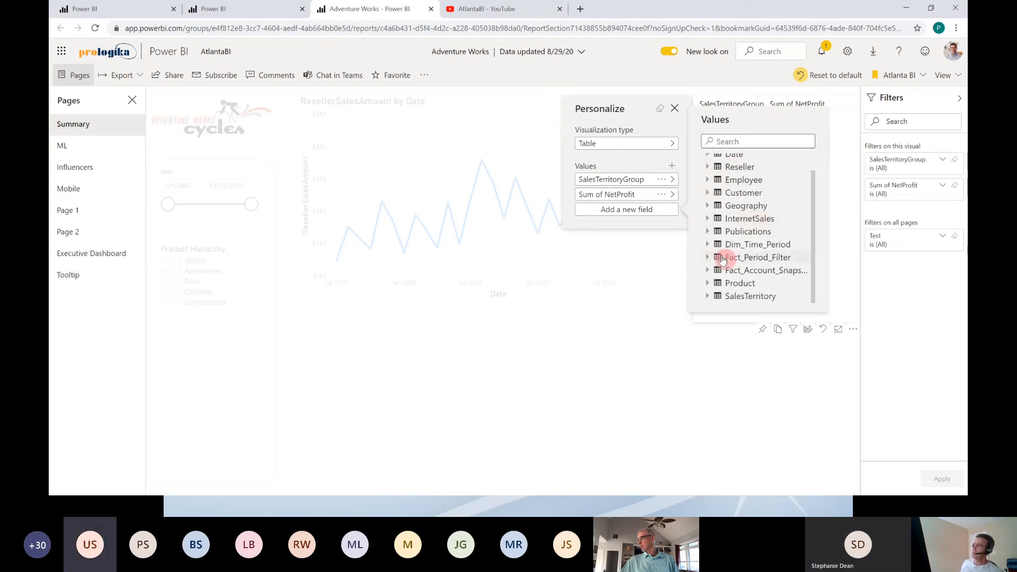
scroll(740, 263, up, 1)
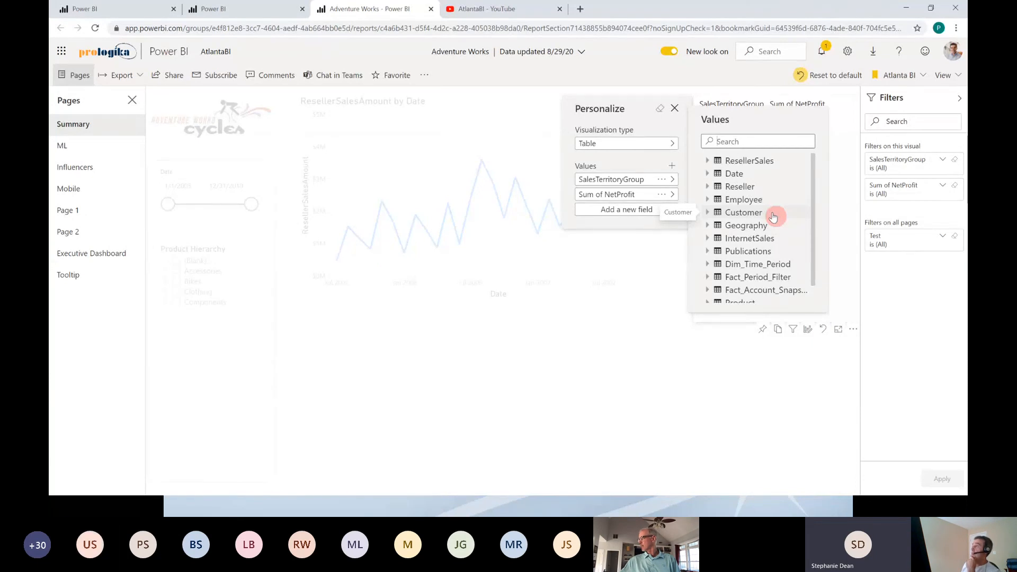
click(713, 377)
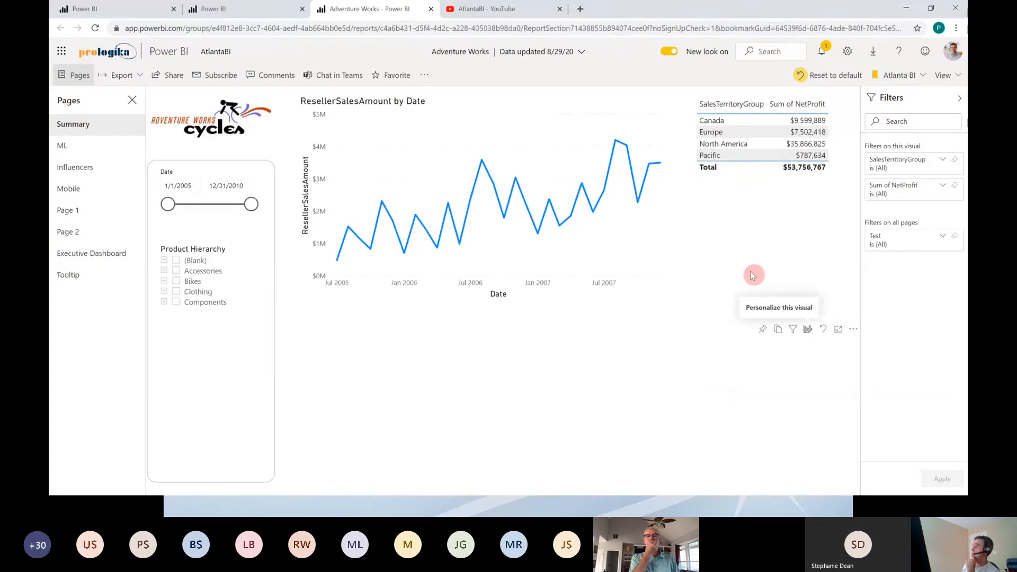
Step: Pin the personalized Sum of NetProfit table to the existing Python Demo.pbix dashboard
click(763, 331)
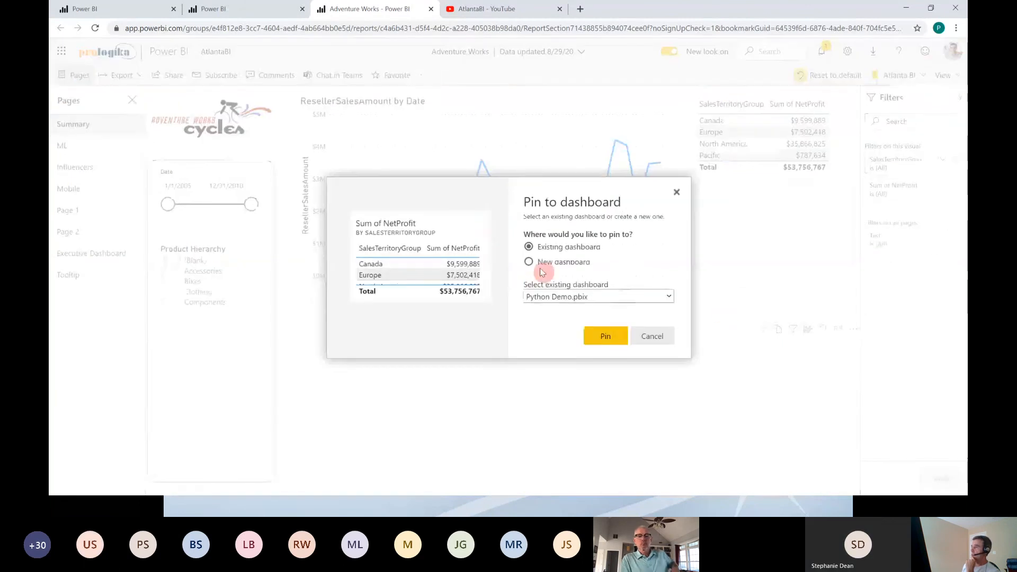
click(553, 296)
click(551, 313)
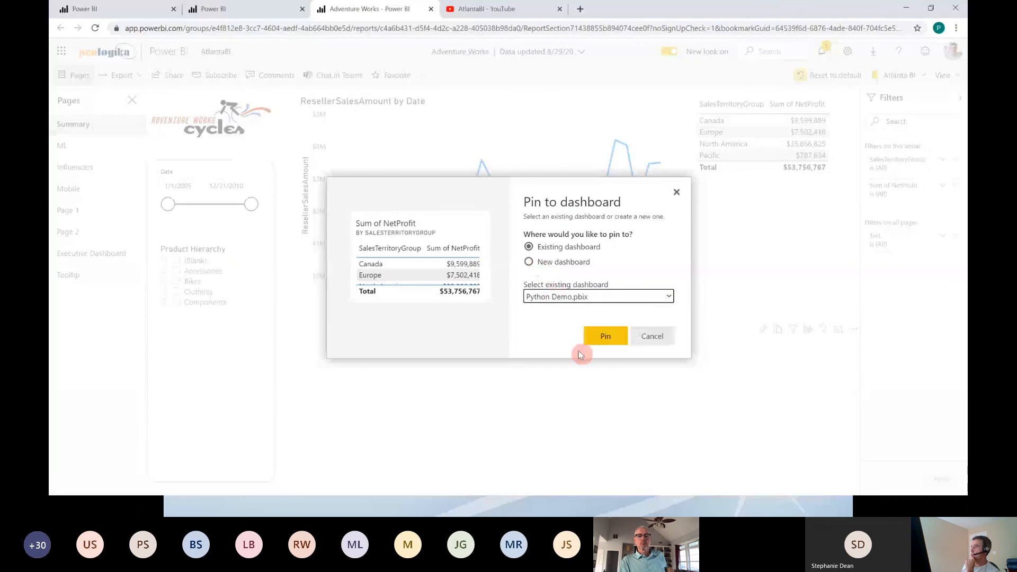
click(609, 339)
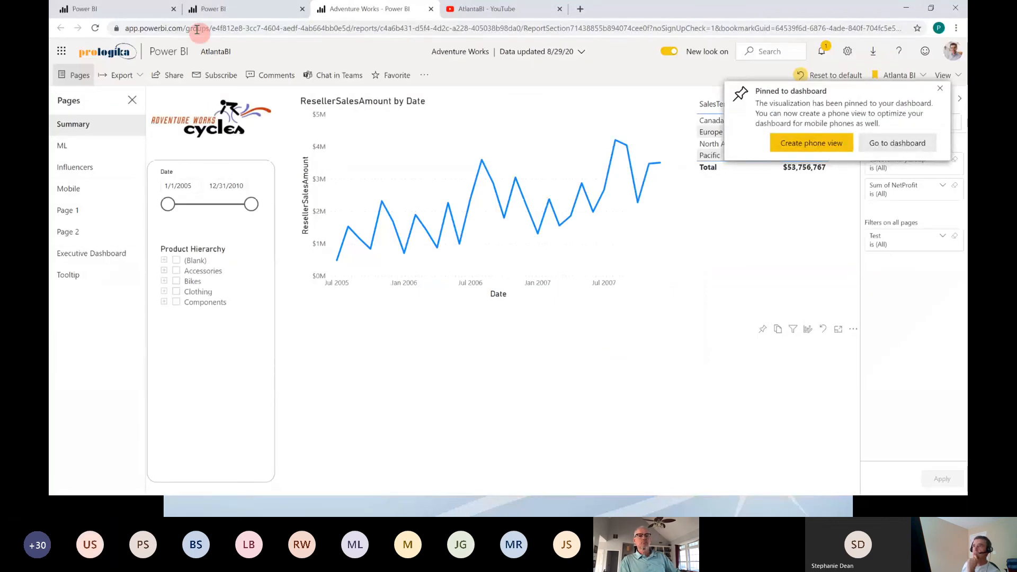
Step: Go to the Python Demo.pbix dashboard and open the Adventure Works report from the Sum of NetProfit tile
click(215, 53)
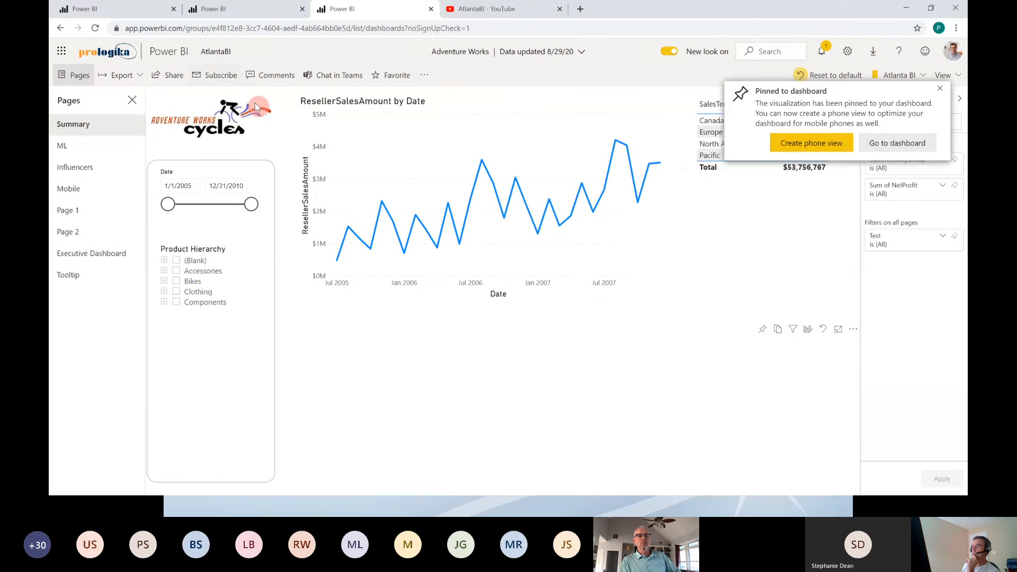
click(888, 147)
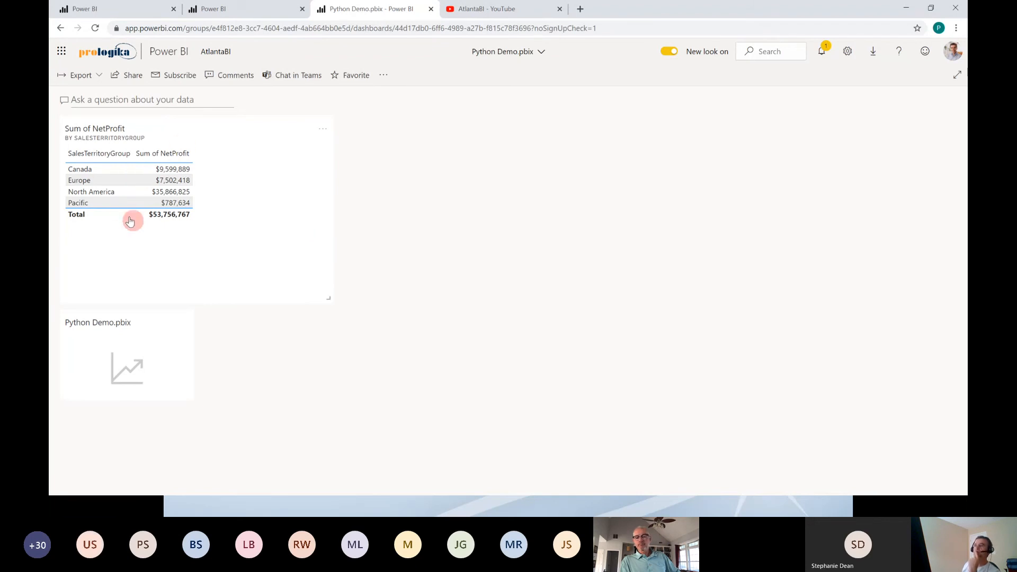
click(135, 181)
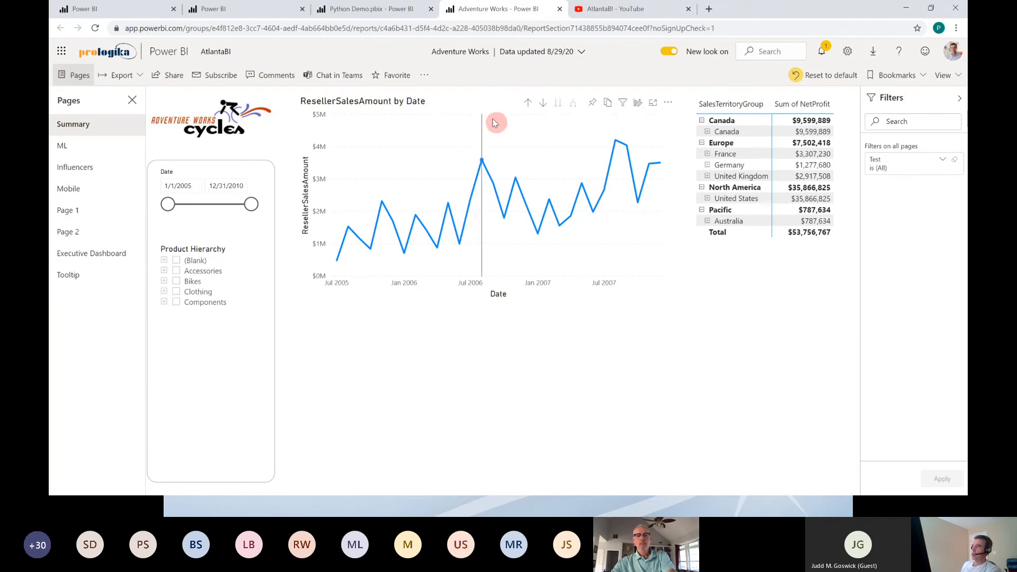
click(425, 76)
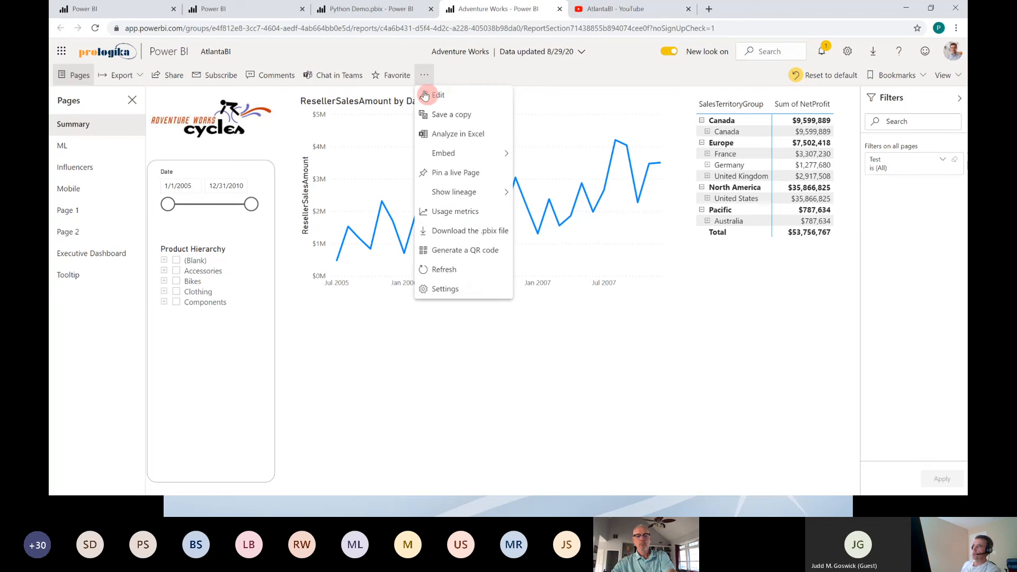
click(438, 100)
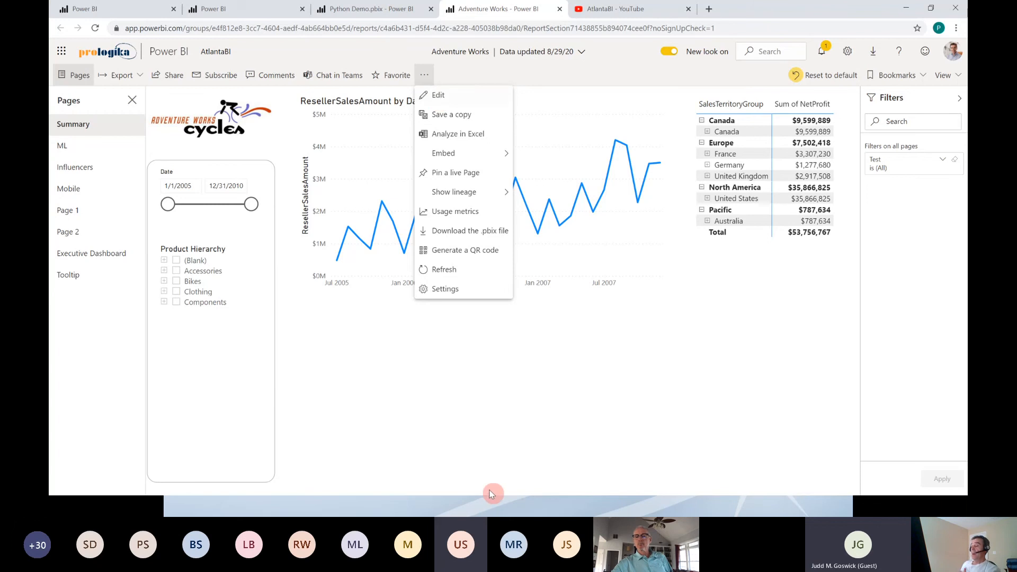
key(super)
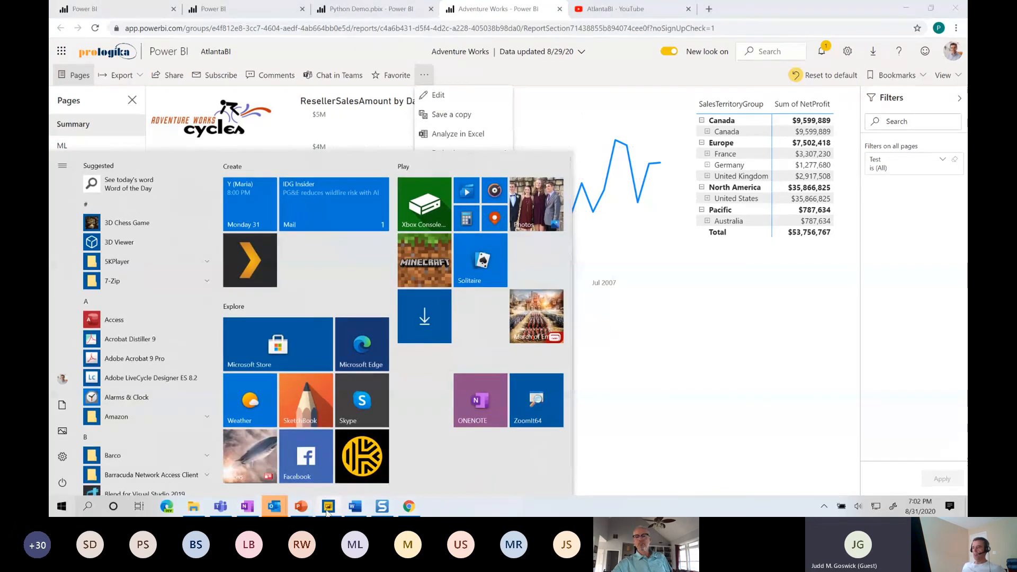
mouse_move(327, 509)
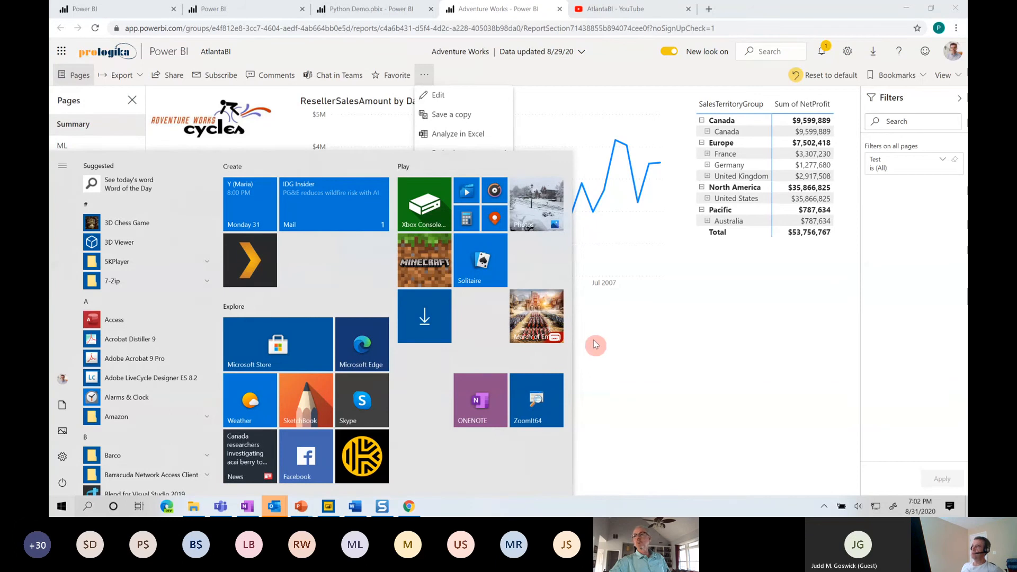
click(576, 81)
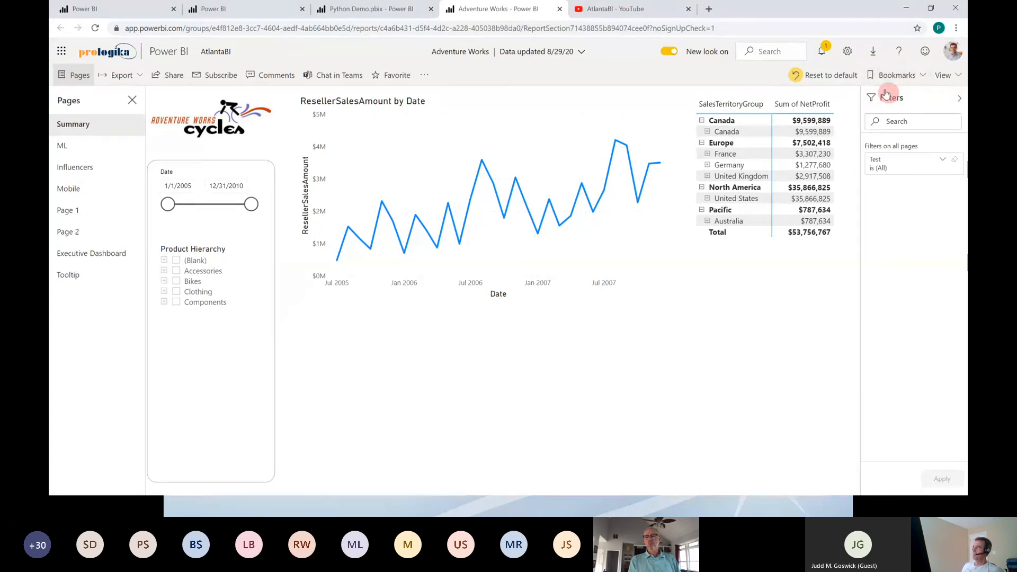
click(897, 75)
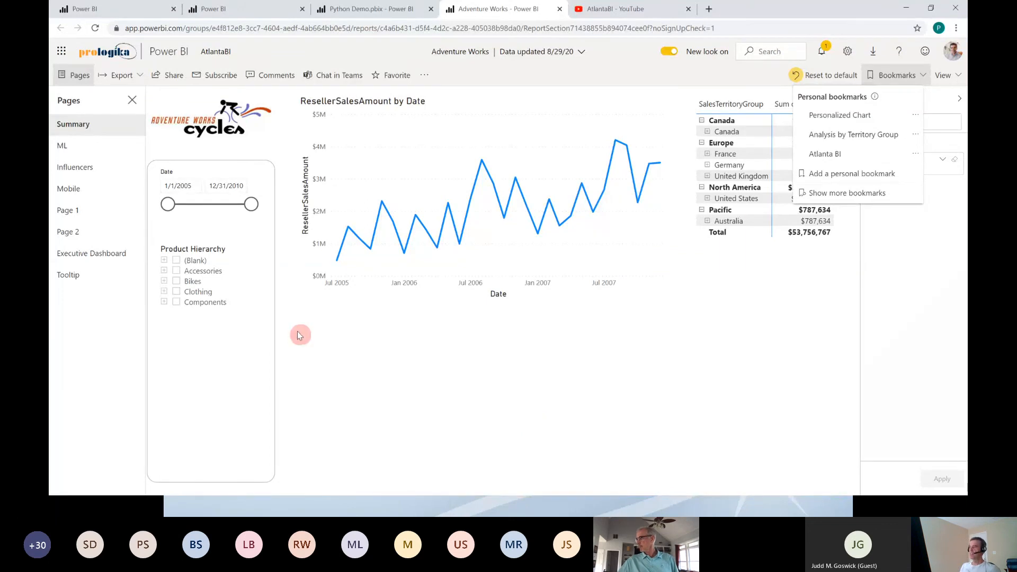
click(325, 330)
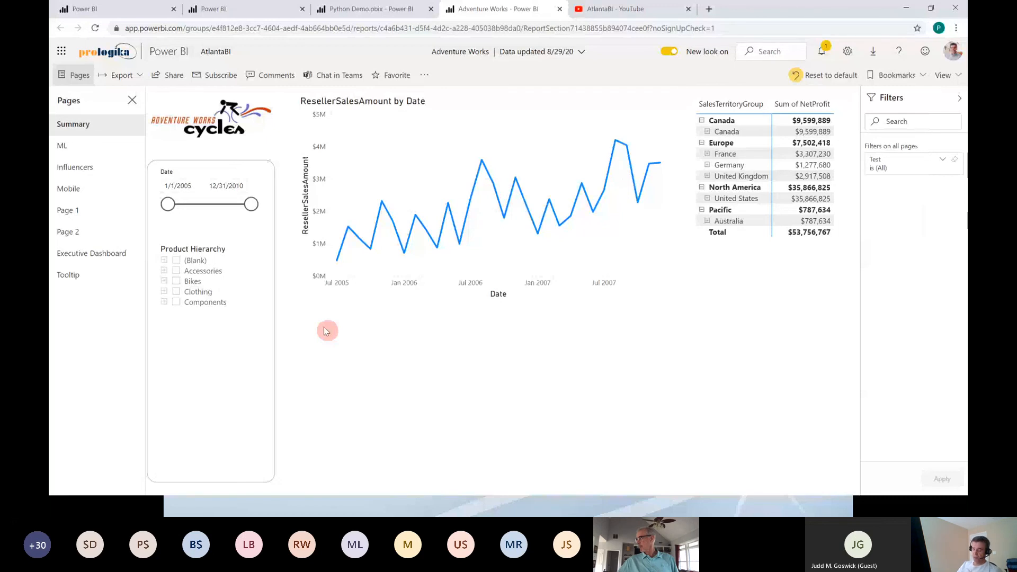
Step: Switch from the browser to the Prologika_InSight report in Power BI Desktop
key(alt+Tab)
key(alt+Tab)
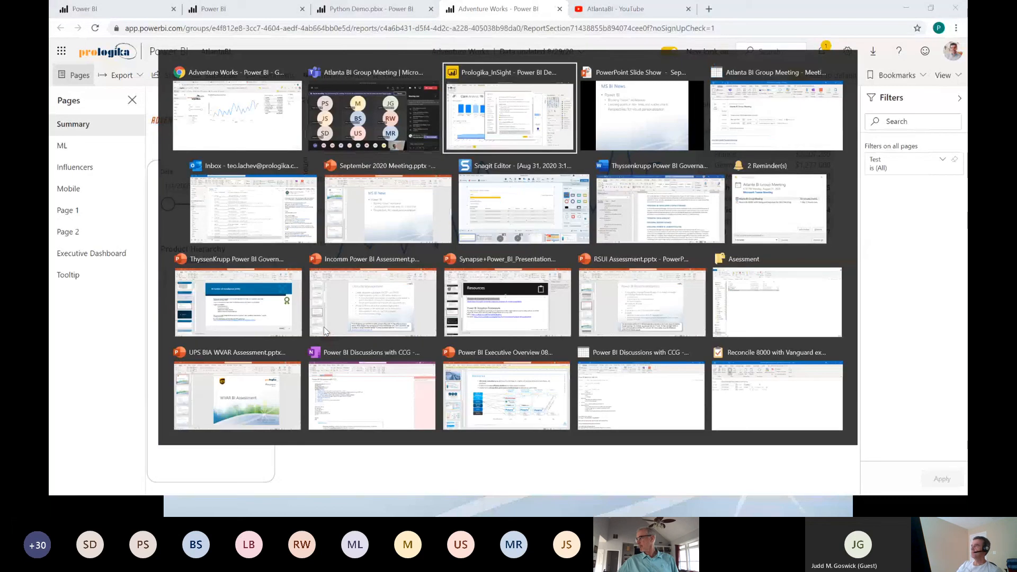
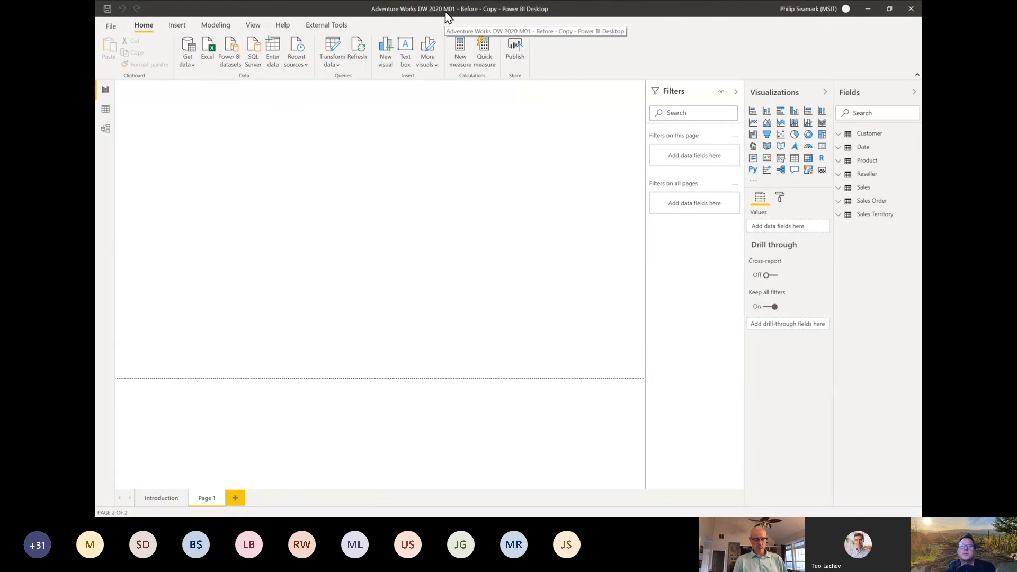
Step: Review the Adventure Works model diagram and the report's Introduction page, ending on Page 1
click(105, 139)
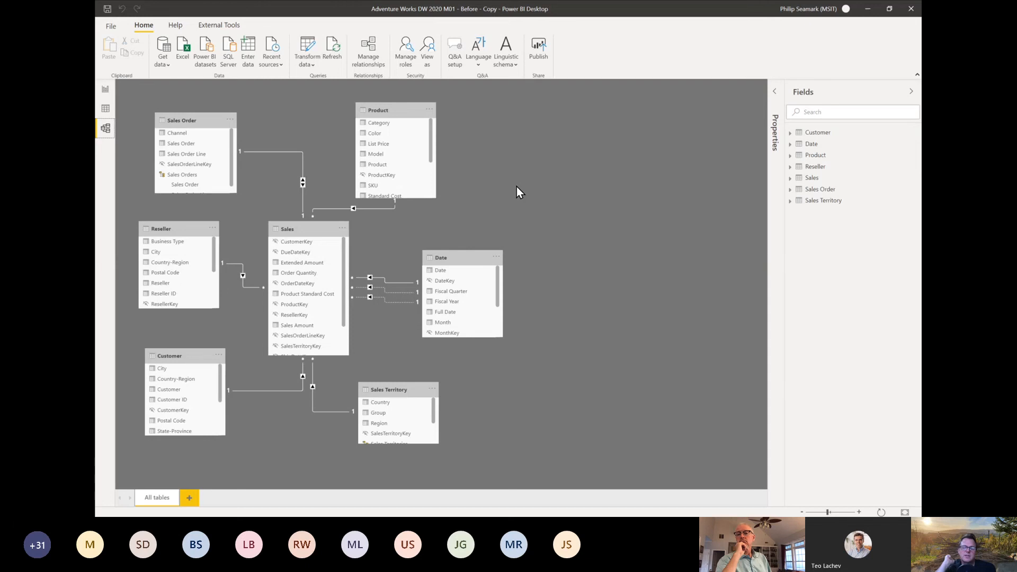
click(106, 90)
click(164, 495)
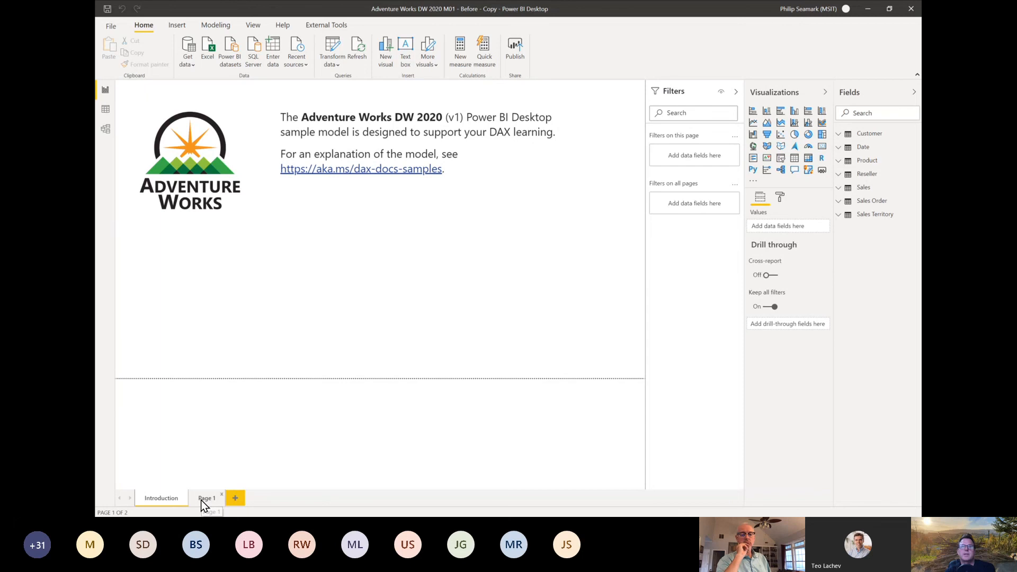
click(204, 503)
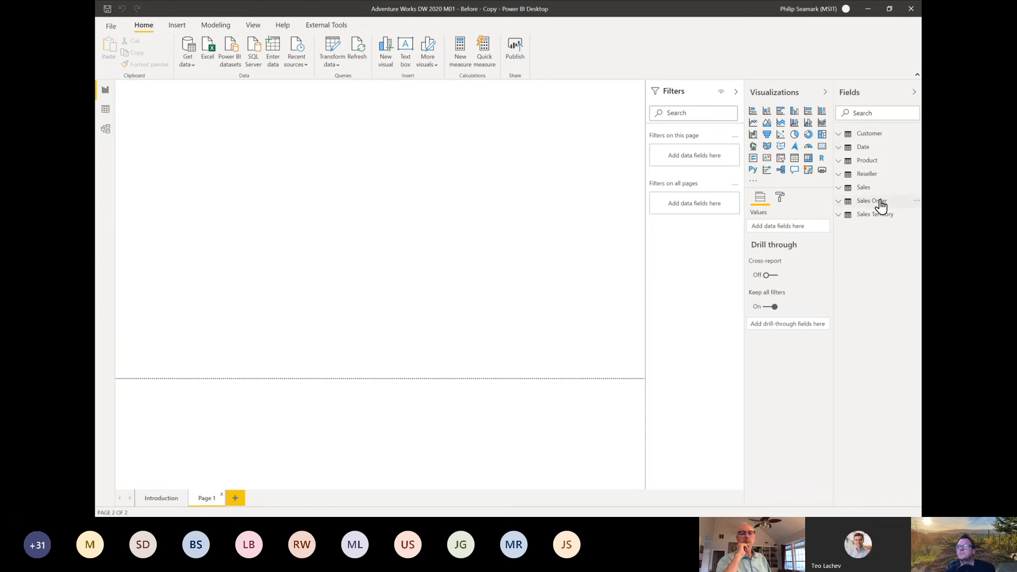
click(161, 499)
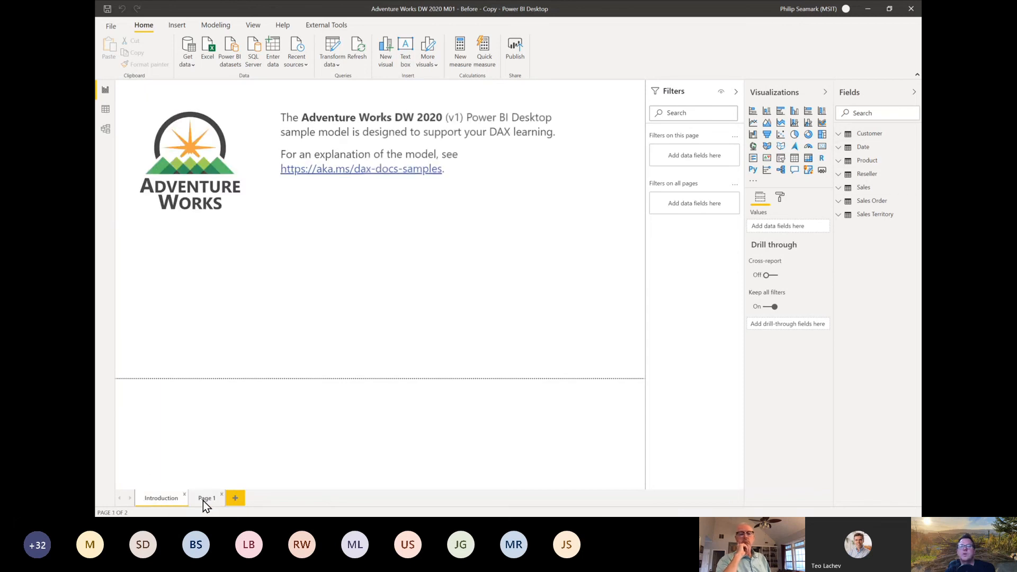
click(205, 501)
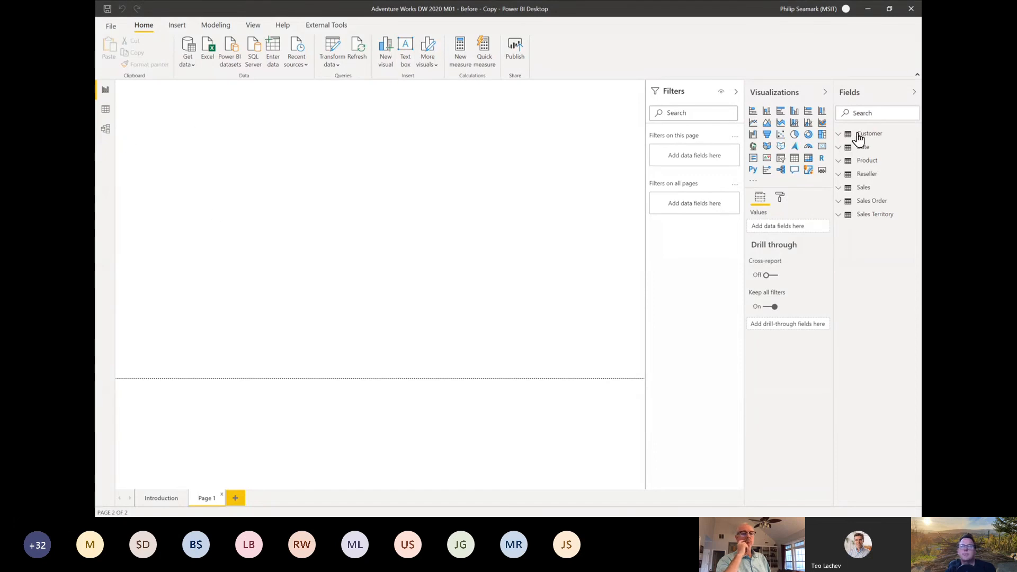
Step: Build a table on Page 1 with Date, Order Quantity, Sales Amount and Total Product Cost, widening the field list for readability
click(840, 192)
drag(837, 226, 760, 217)
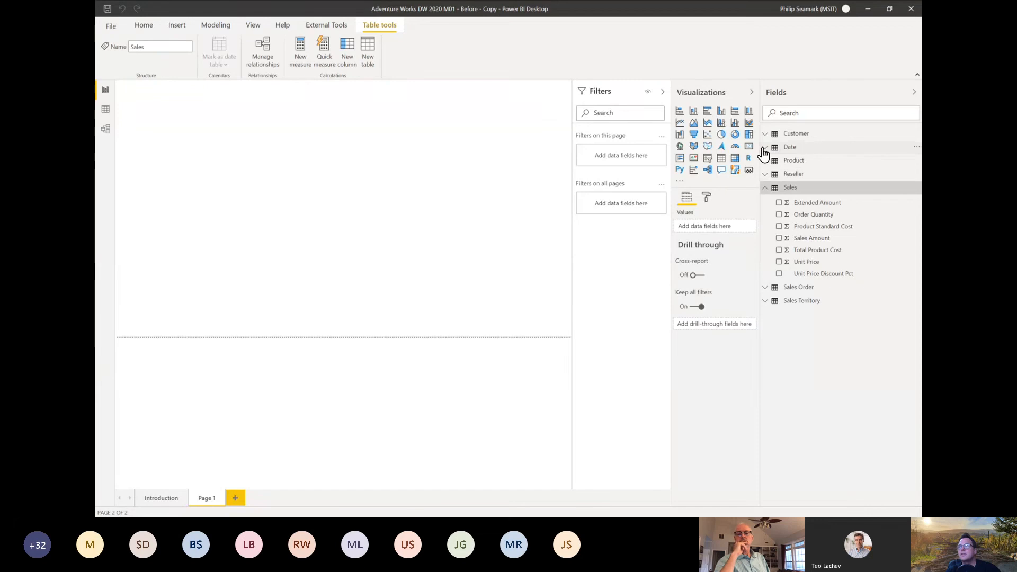
click(764, 155)
drag(794, 163, 240, 159)
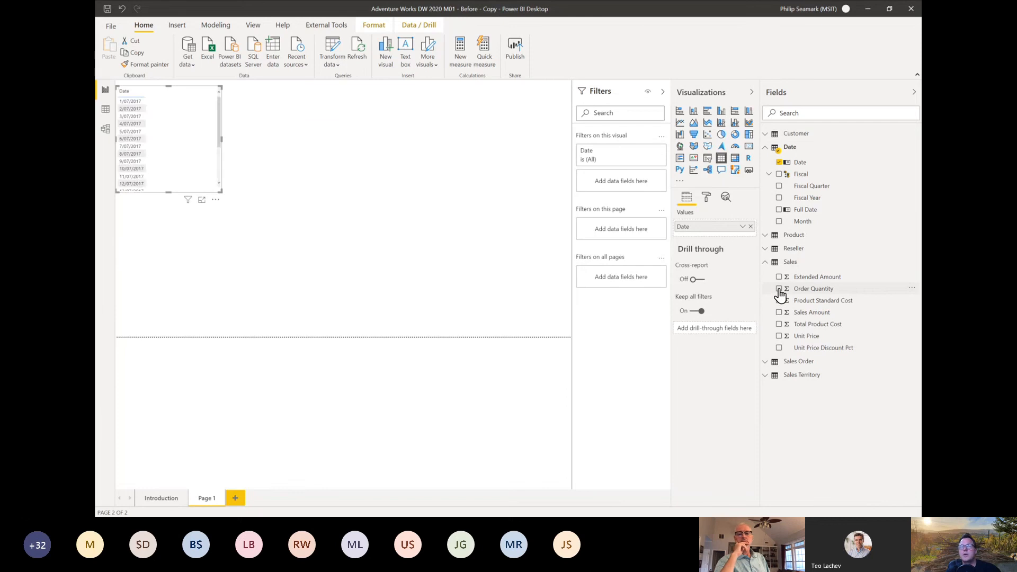
click(780, 290)
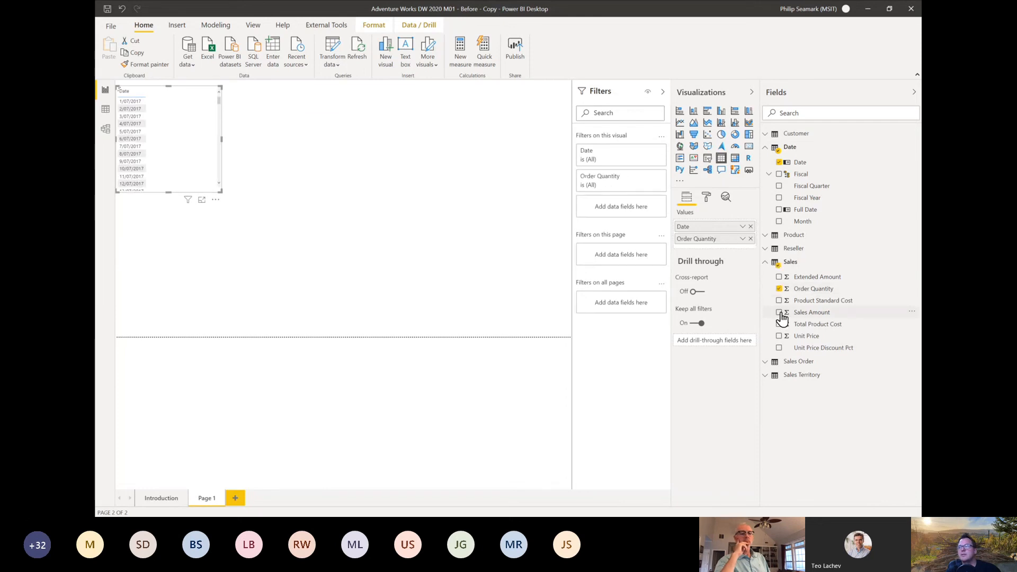
click(779, 312)
click(779, 324)
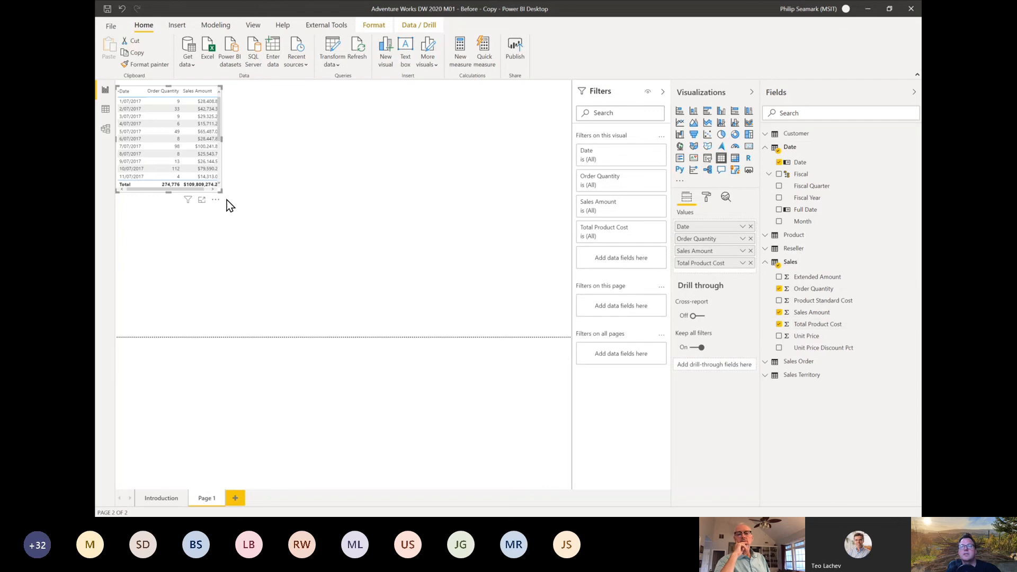
Step: Enlarge the sales table, move it lower on the page, and collapse the filters to free up canvas space
drag(223, 193, 357, 298)
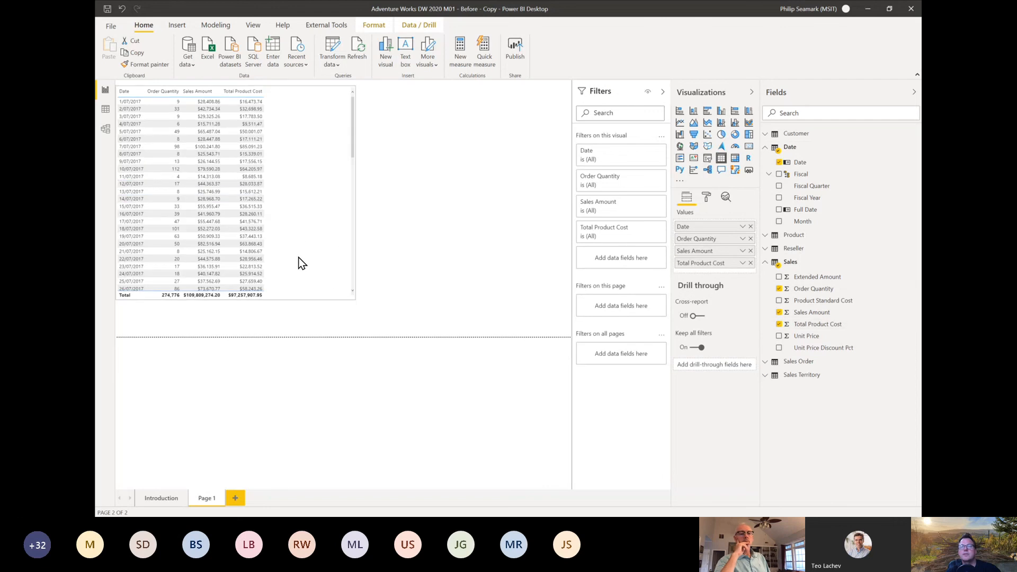
drag(300, 263, 296, 330)
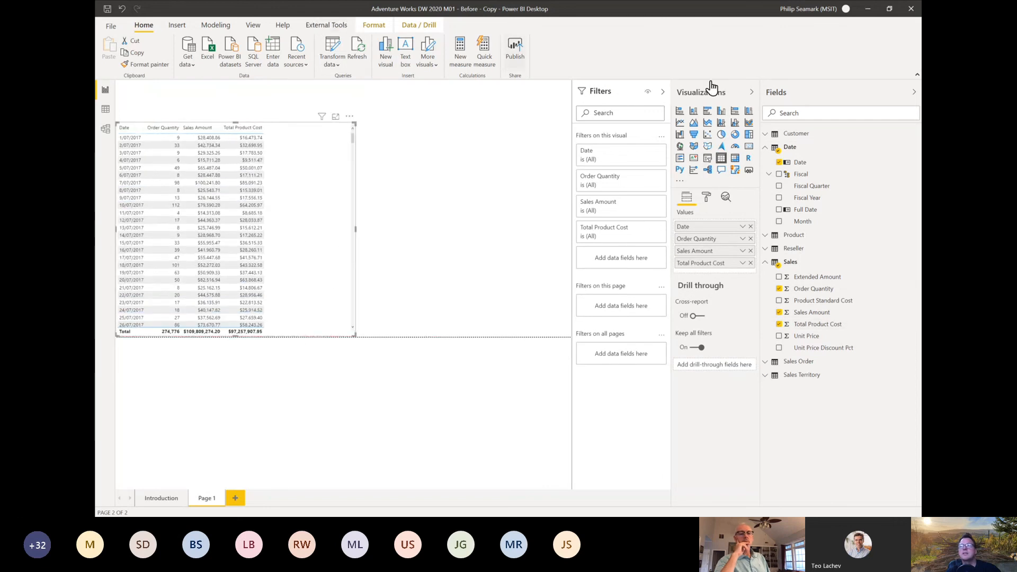
click(663, 92)
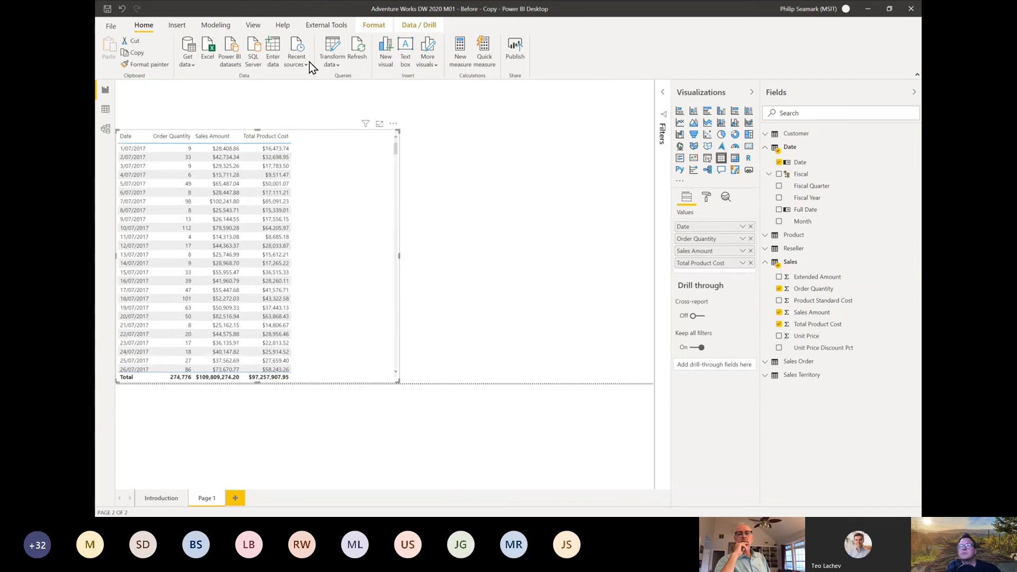
Step: Customize the current theme with a larger general text font size and narrow the sales table to fit its columns
click(252, 26)
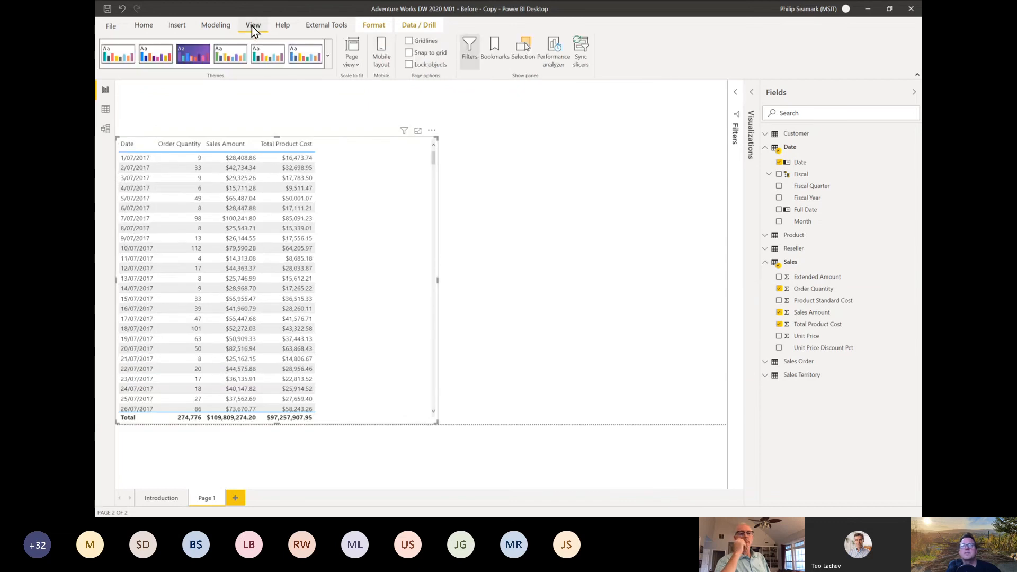
click(327, 66)
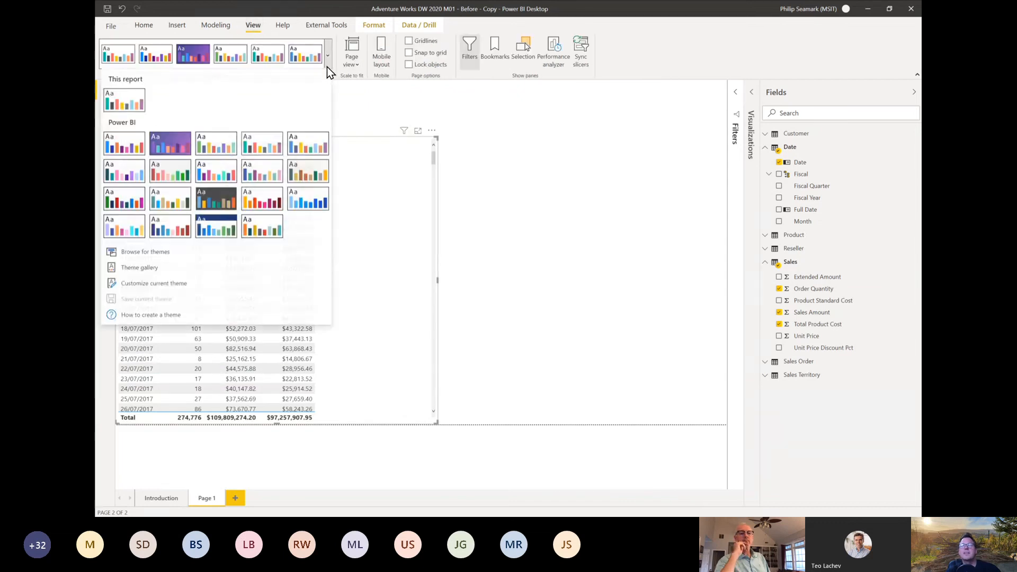
click(157, 284)
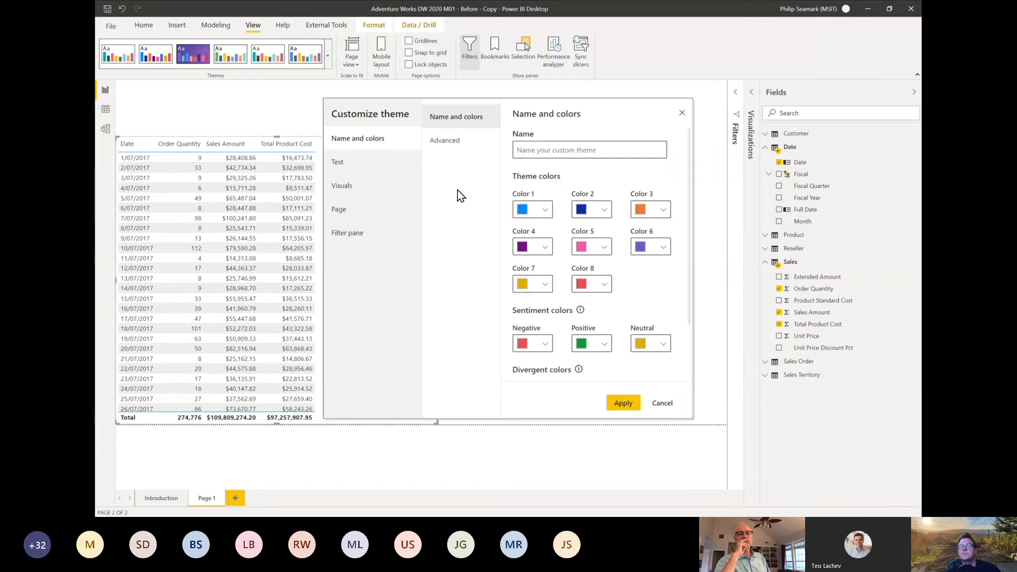
click(345, 162)
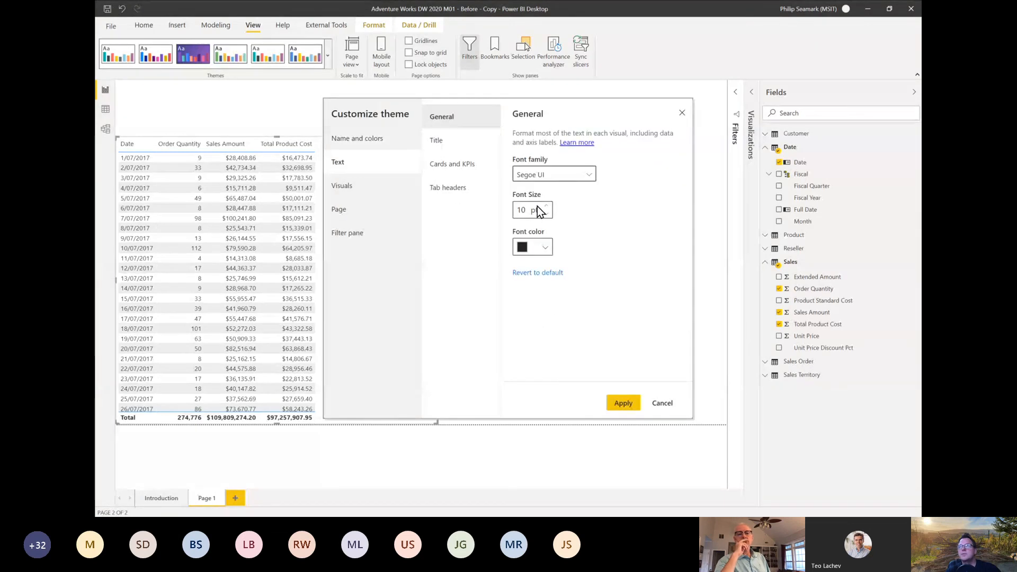
click(621, 405)
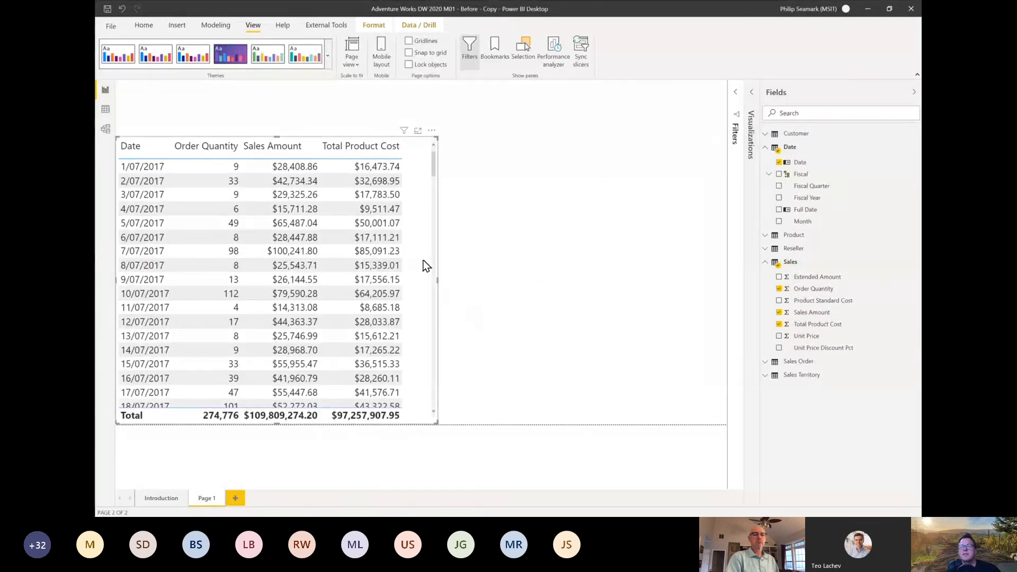
drag(437, 278, 420, 278)
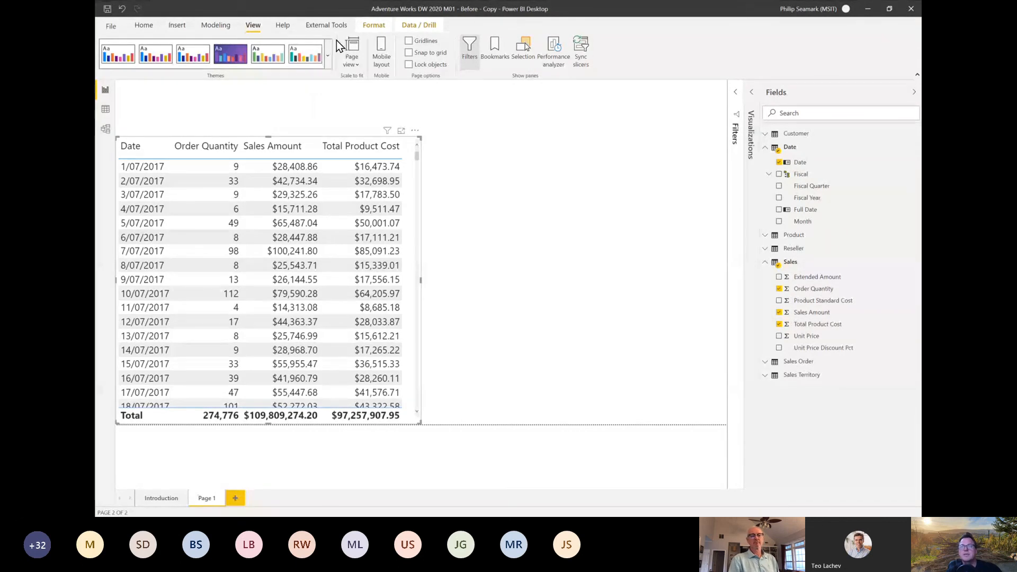
Step: Open the model in Tabular Editor and expand the Sales table to list its columns
click(324, 26)
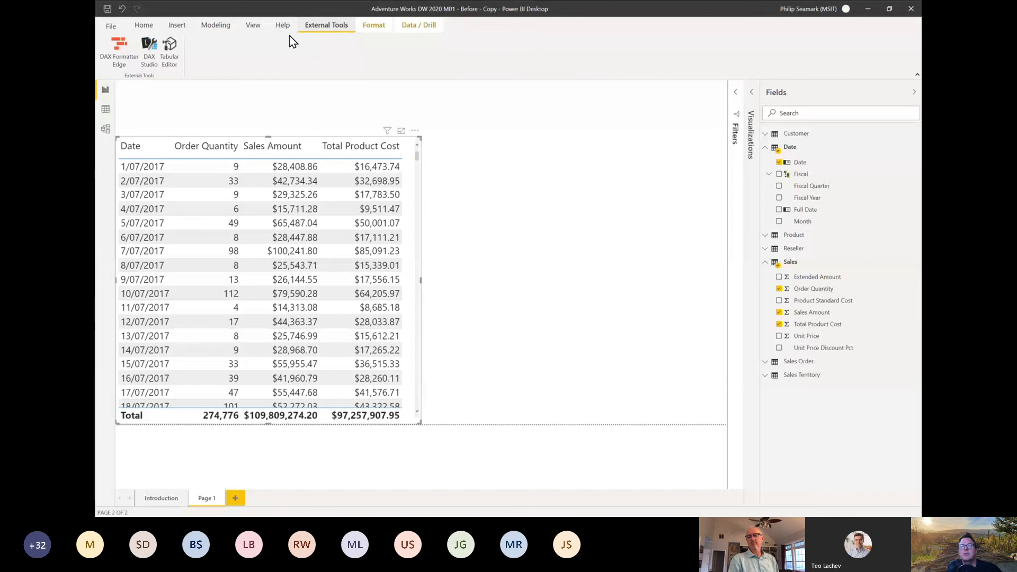
click(167, 60)
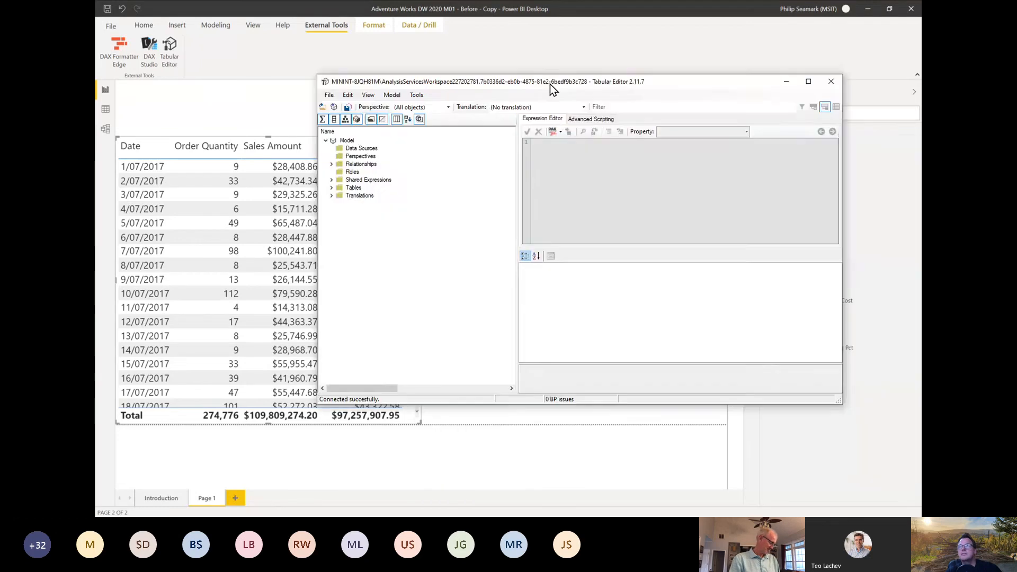
drag(550, 84, 451, 40)
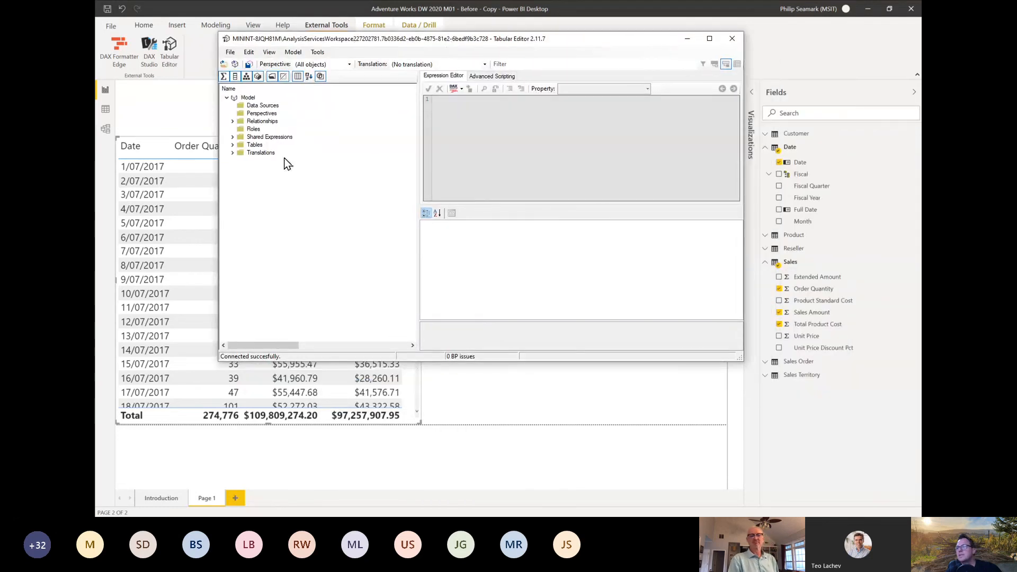
click(233, 145)
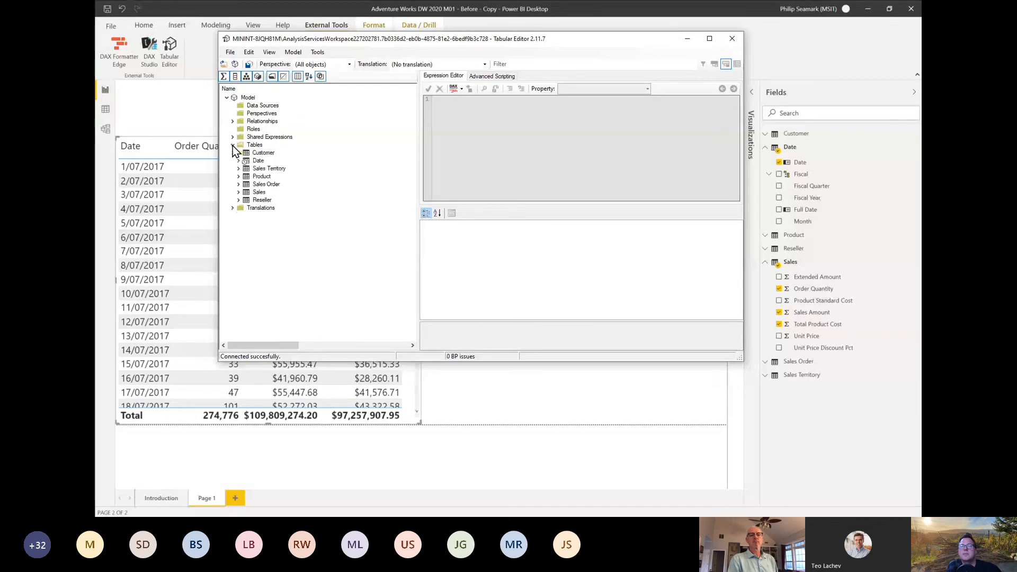
click(238, 192)
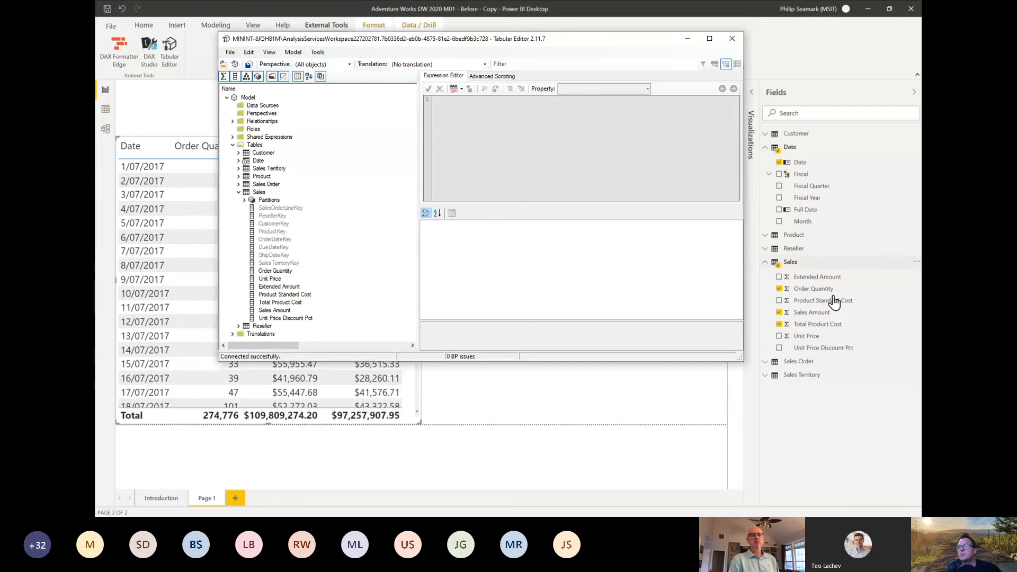
Step: Create a new measure in the Sales table and name it Sum of Sales Amount
click(260, 193)
right_click(263, 193)
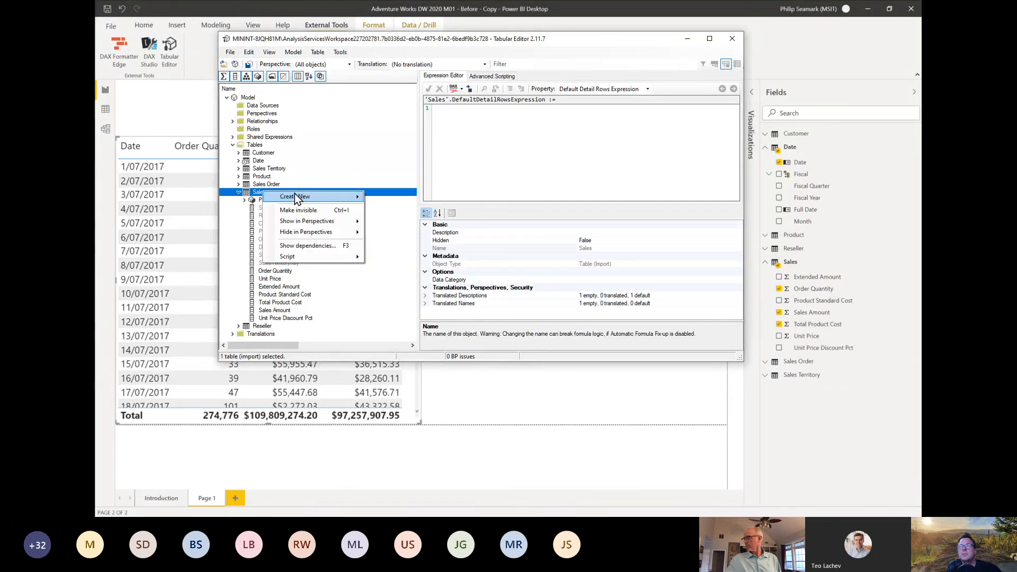
mouse_move(306, 198)
click(409, 197)
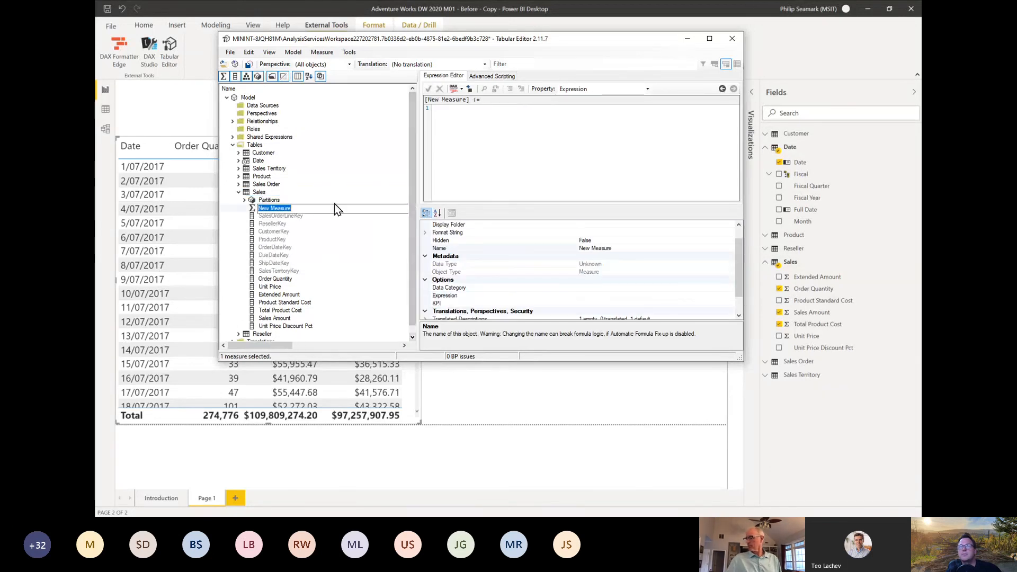
key(Return)
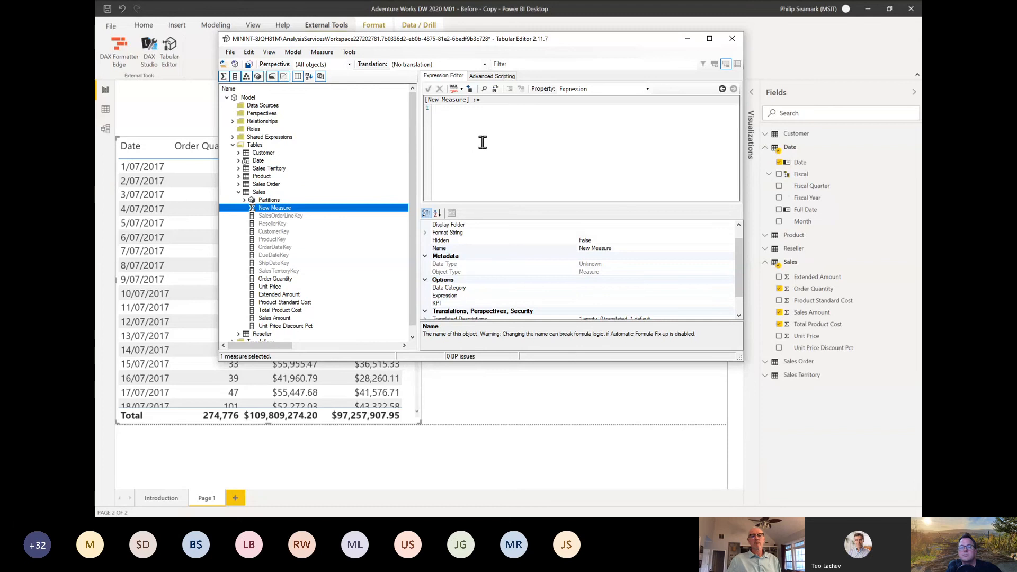
key(alt+Tab)
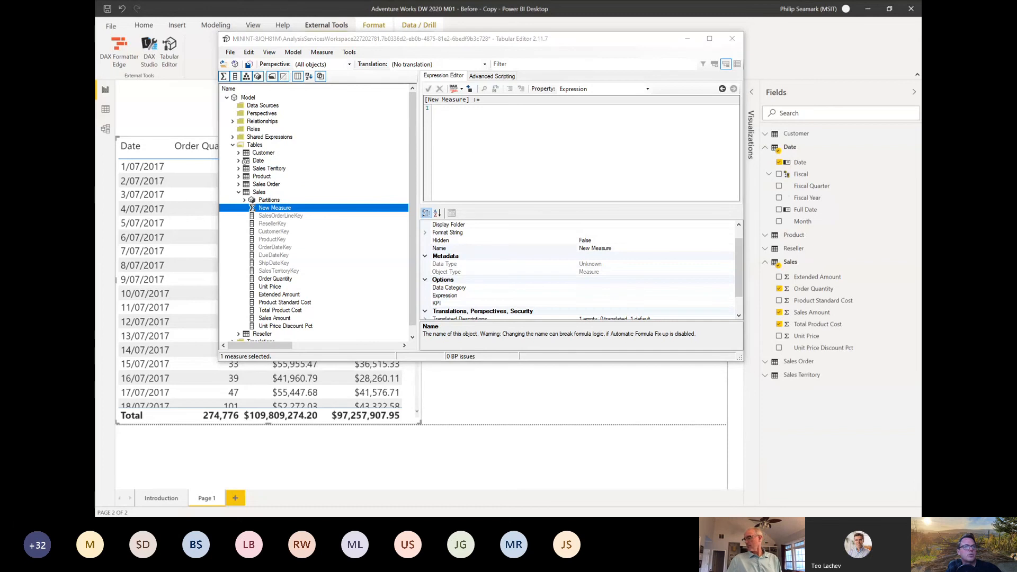
click(600, 250)
drag(614, 250, 541, 253)
text(Sum of Sales Amount)
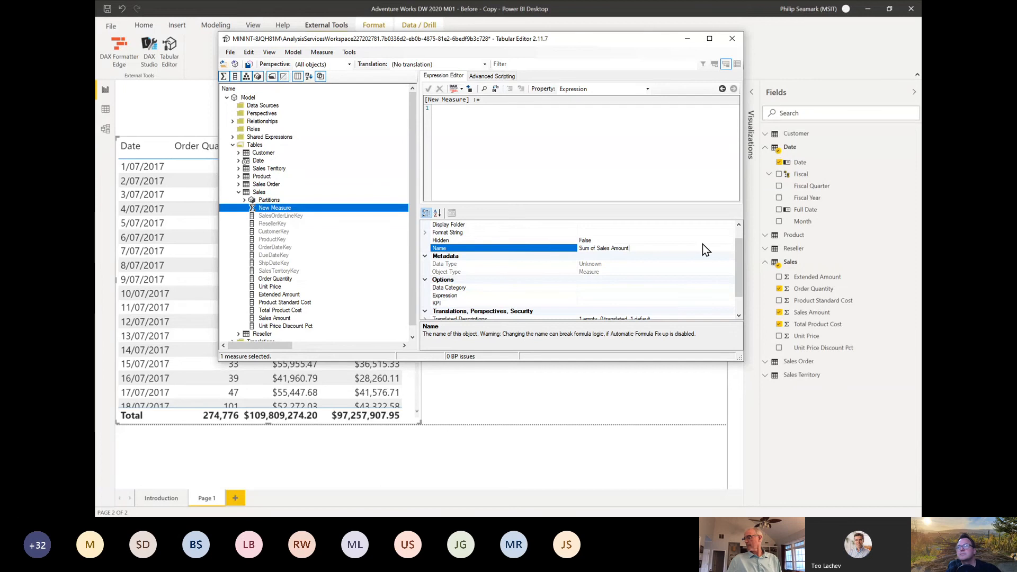
key(Return)
Step: Set the Sum of Sales Amount expression to SUM('Sales'[Sales Amount]) and save the changes to the model
key(alt+Tab)
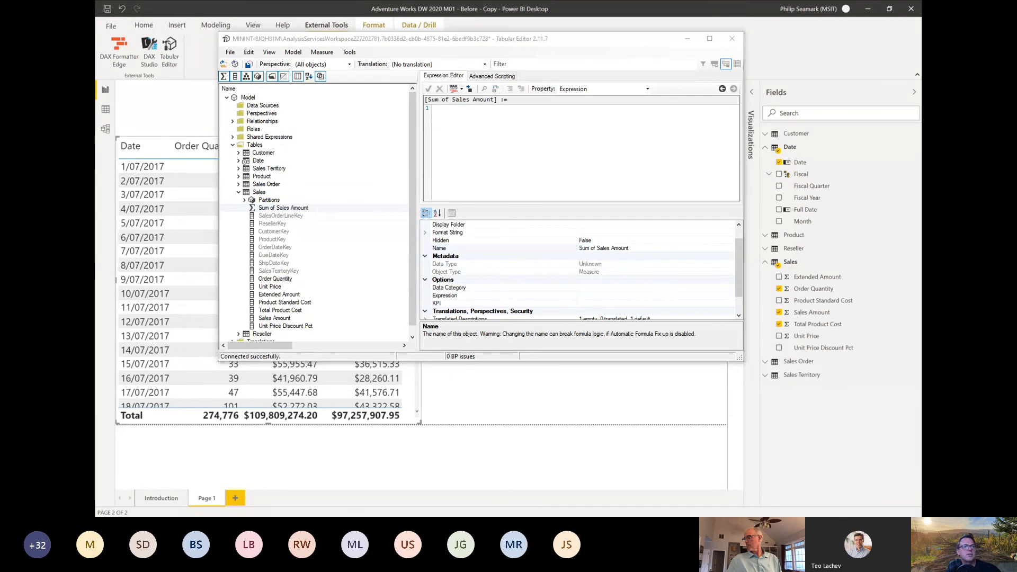
click(538, 148)
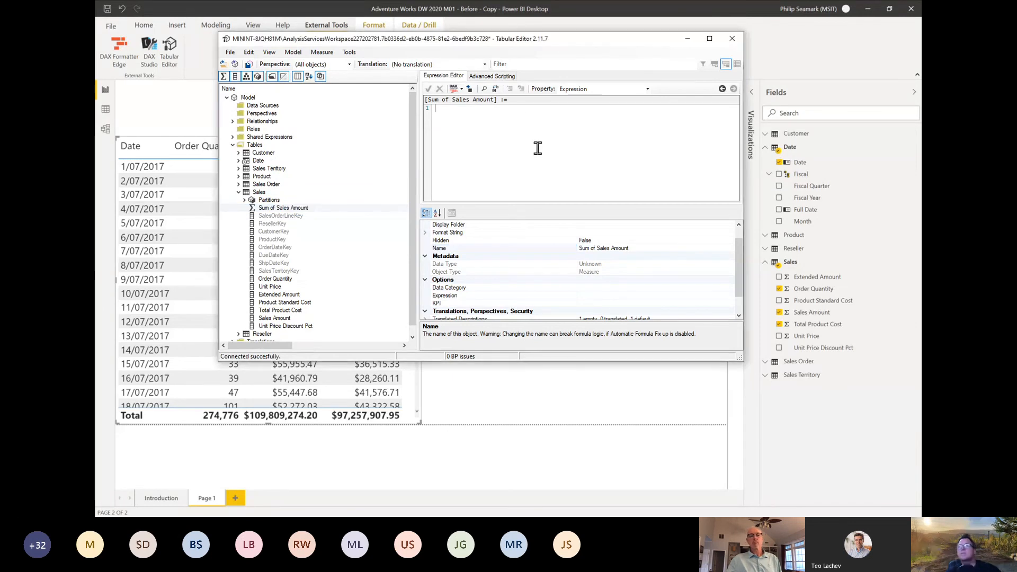
text(SUM('Sales'[Sales Amount]))
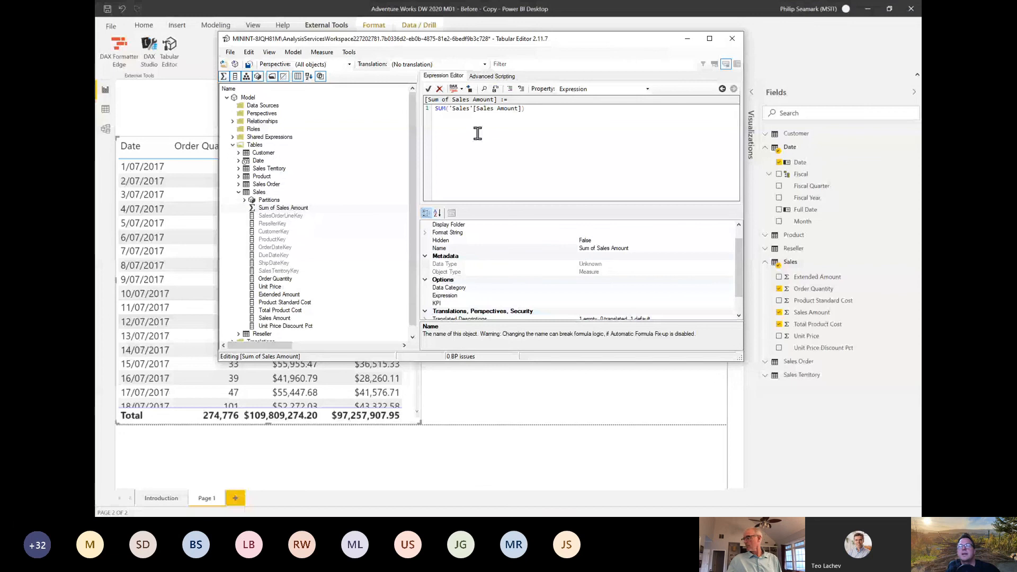
click(230, 52)
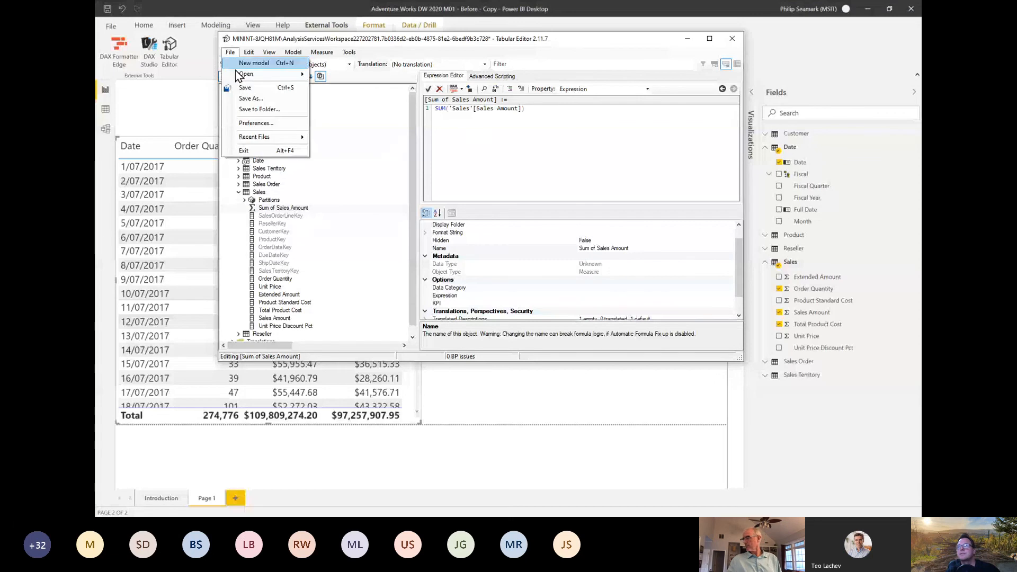
click(241, 87)
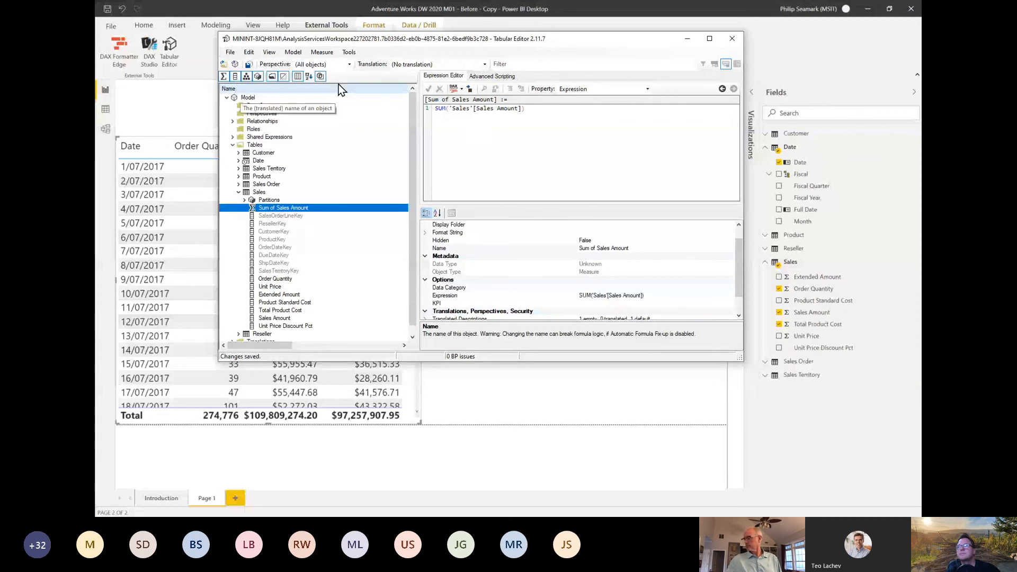
Step: Switch to Power BI Desktop and add a Sales table measure Sum of Order Quantity = SUM('Sales'[Order Quantity])
drag(472, 40, 449, 108)
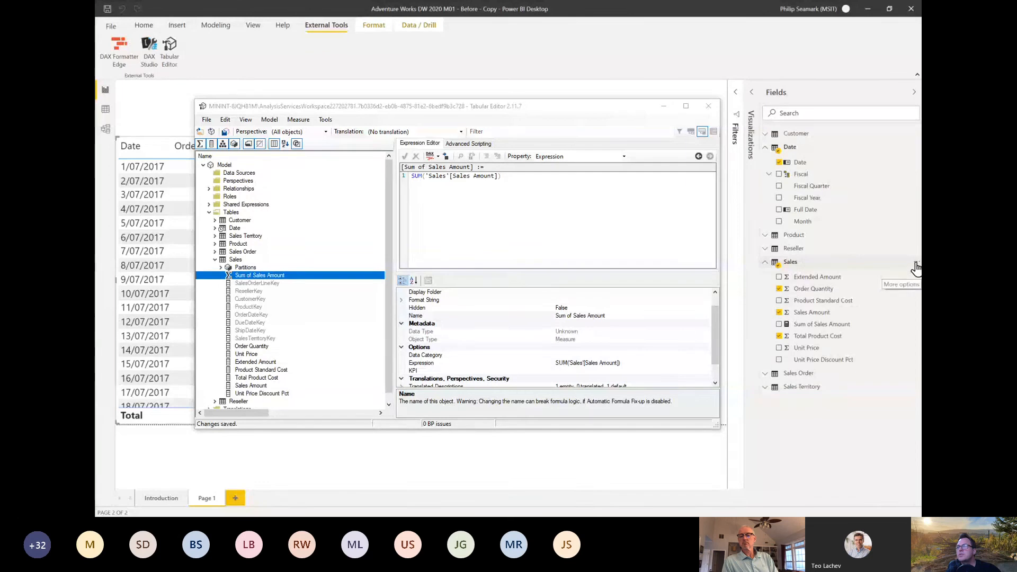
click(913, 265)
click(881, 274)
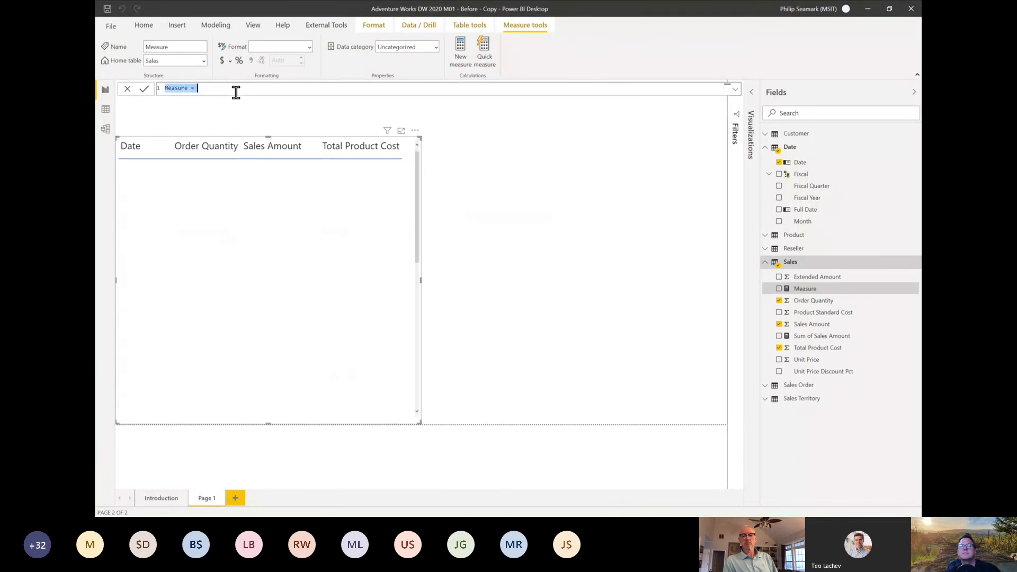
text(Sum of Order Quantity = SUM('Sales'[Order Quantity]))
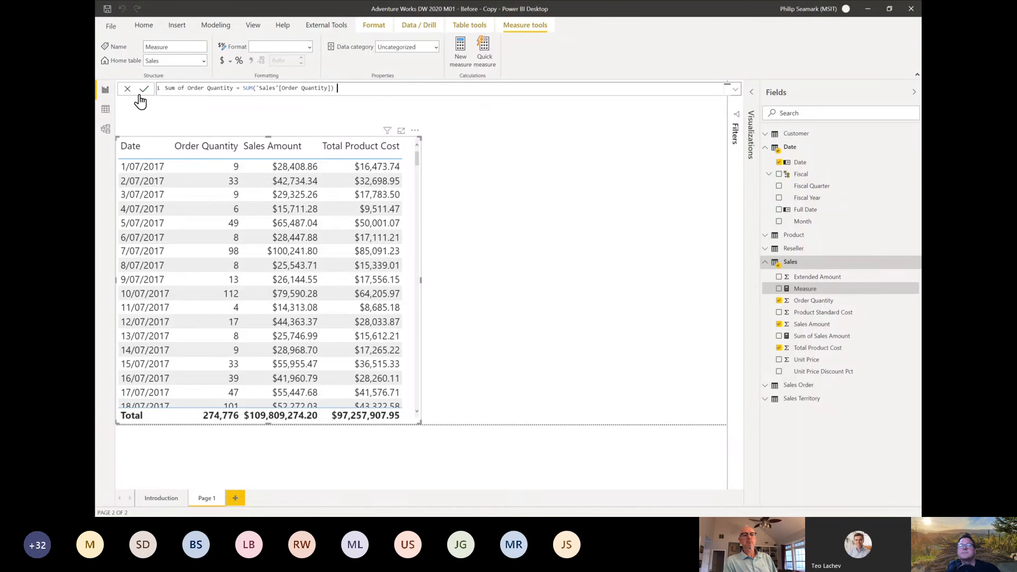
click(144, 90)
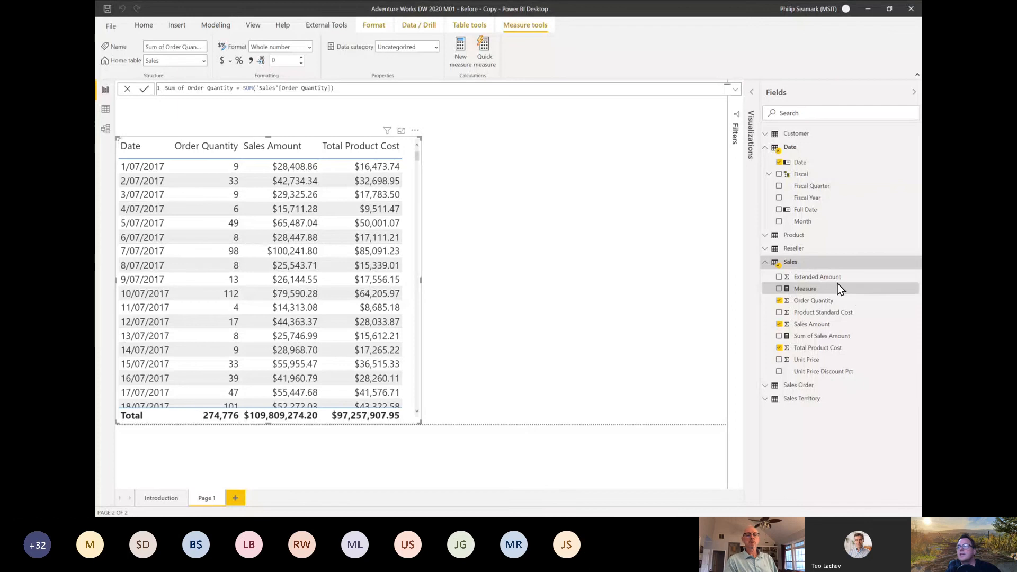
Step: Add another measure to the Sales table: Sum of Total Product Cost = SUM('Sales'[Total Product Cost])
click(916, 264)
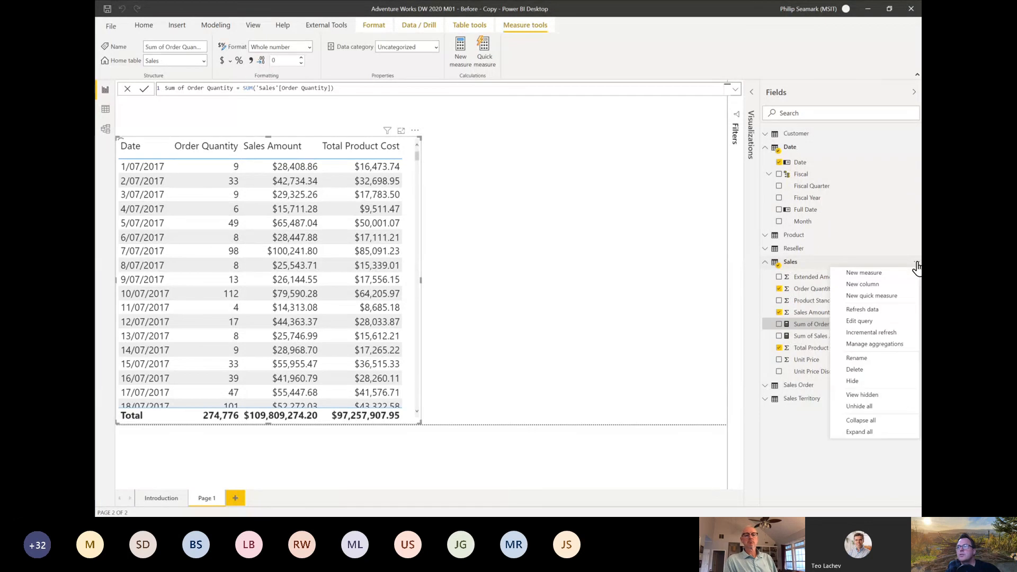
click(897, 270)
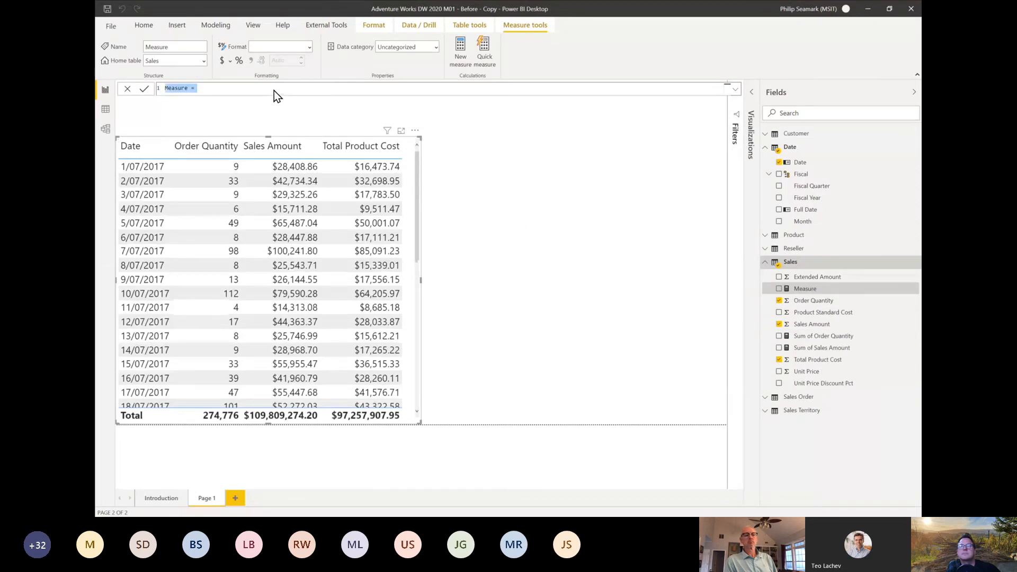
drag(200, 88, 173, 86)
text(Sum of Total Product Cost = SUM('Sales'[Total Product Cost]))
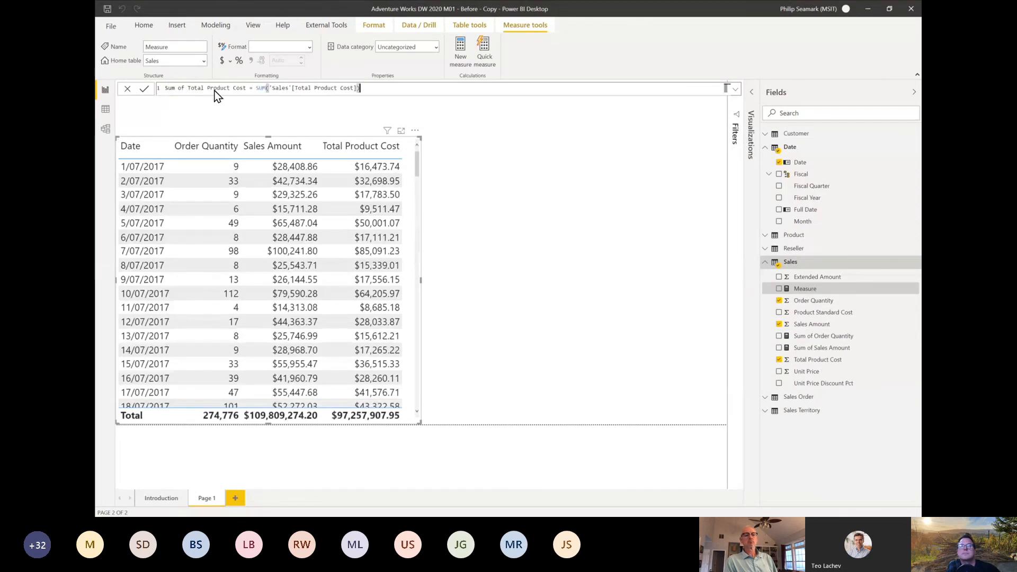
key(Return)
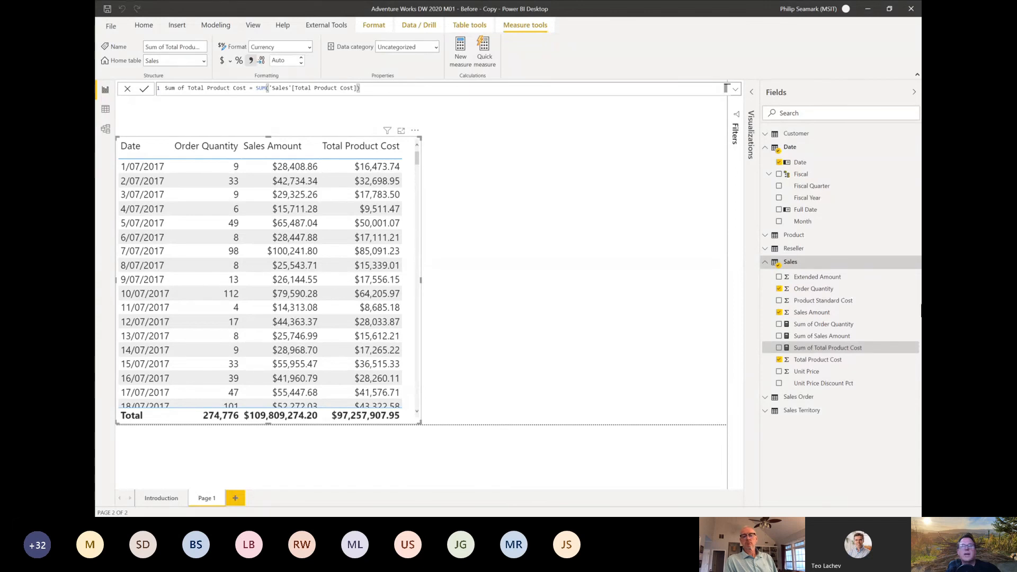
Step: Switch to Tabular Editor and create a new calculation group in the model
key(alt+Tab)
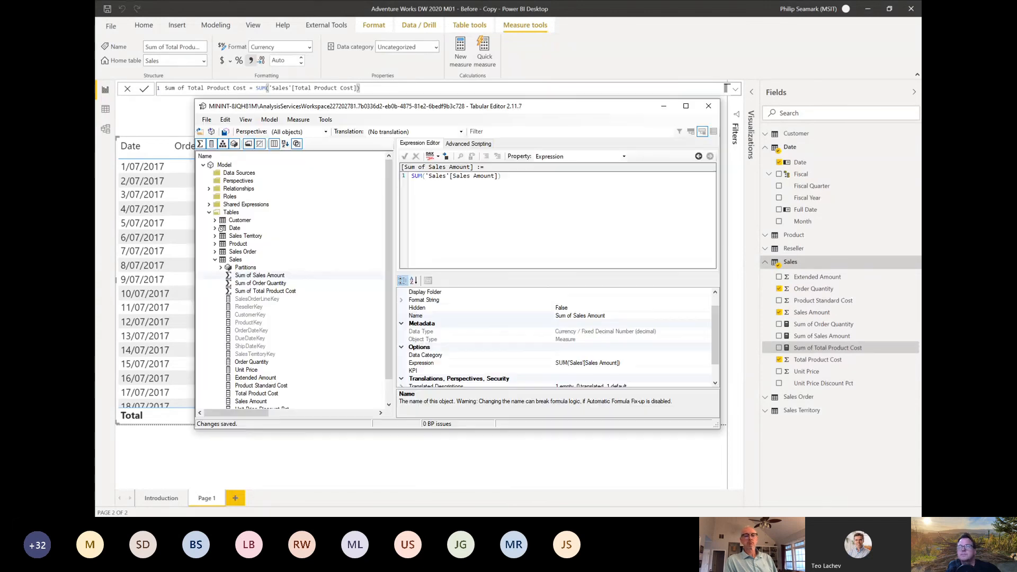
click(284, 275)
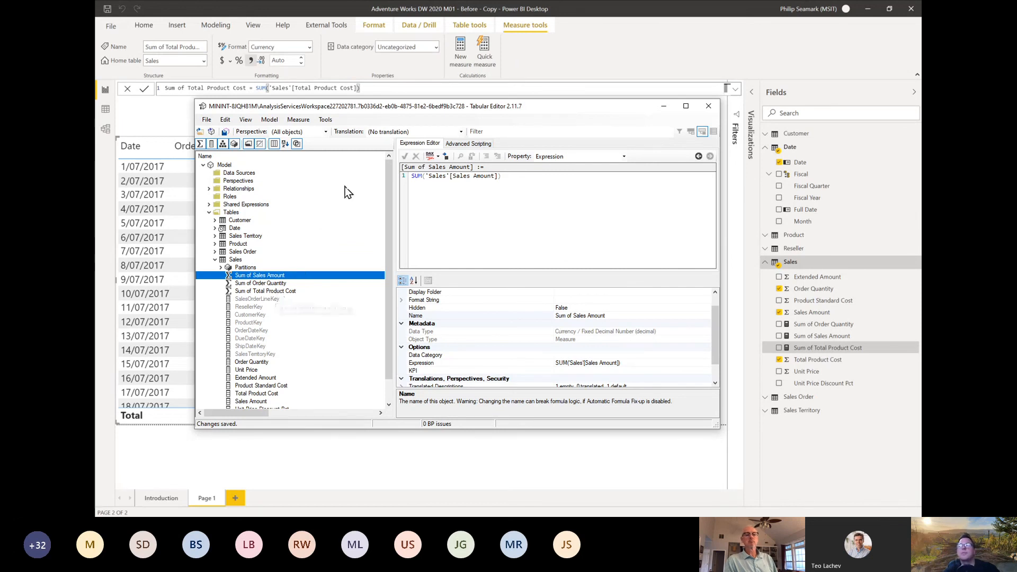
click(277, 120)
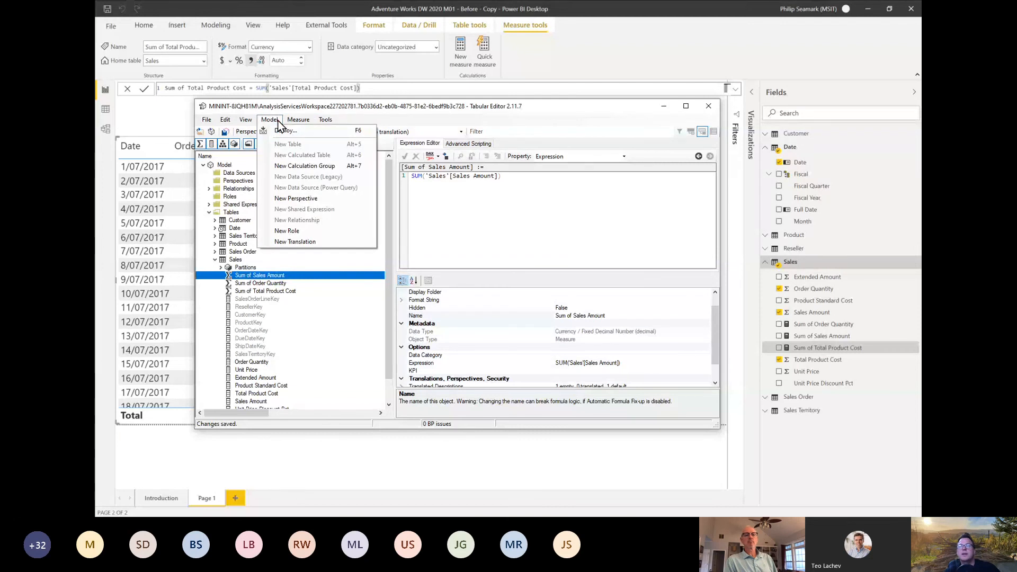
click(285, 167)
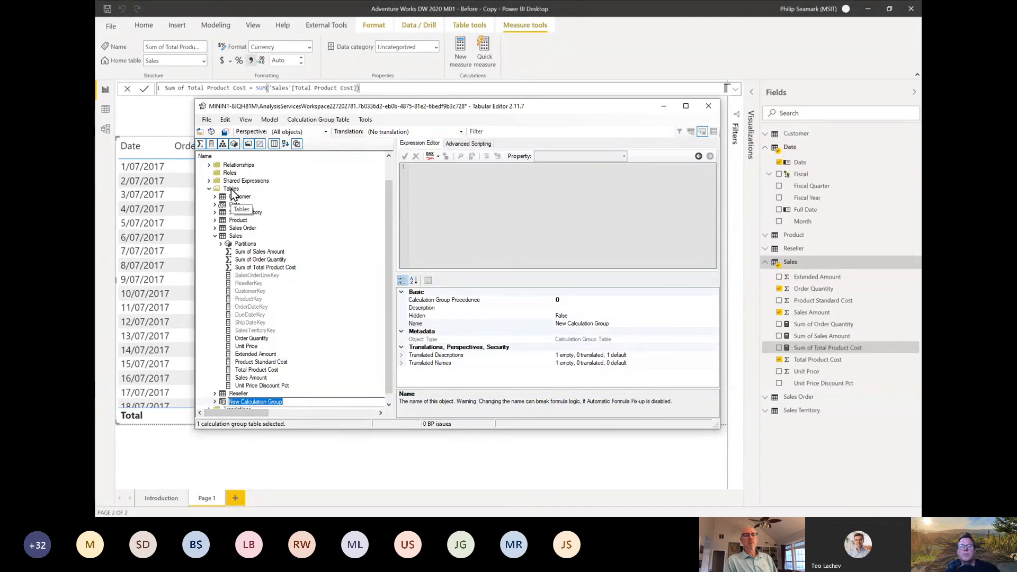
Step: Name the new calculation group Time Intelligence
click(299, 402)
drag(302, 403, 209, 405)
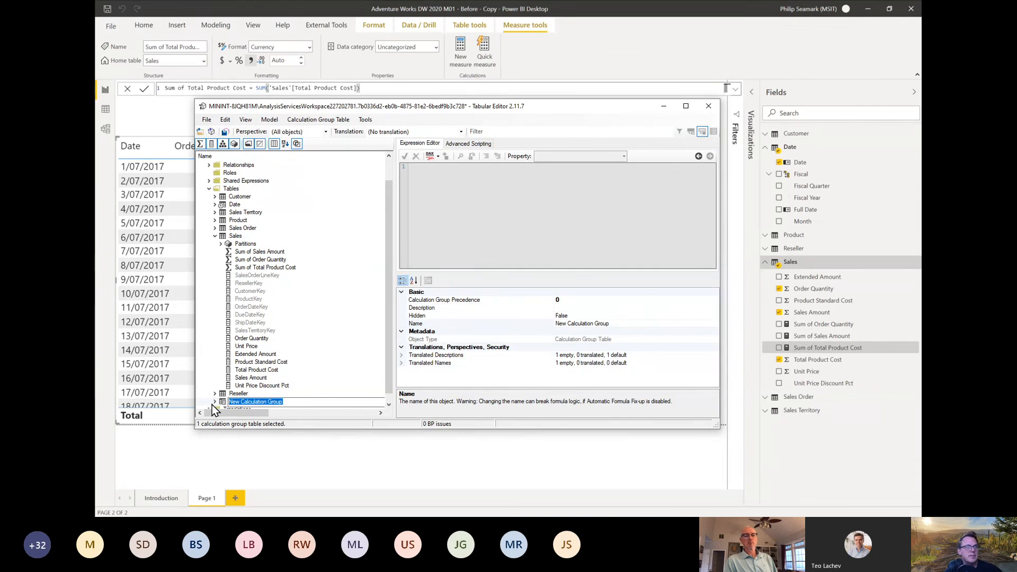
text(Tim)
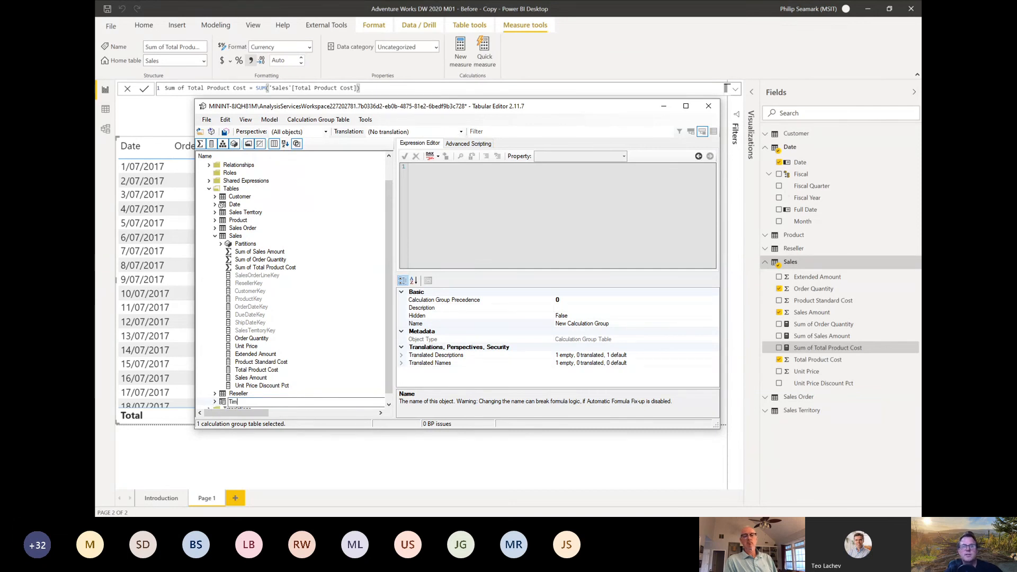
text(e Intellignc)
key(BackSpace)
key(BackSpace)
text(ence)
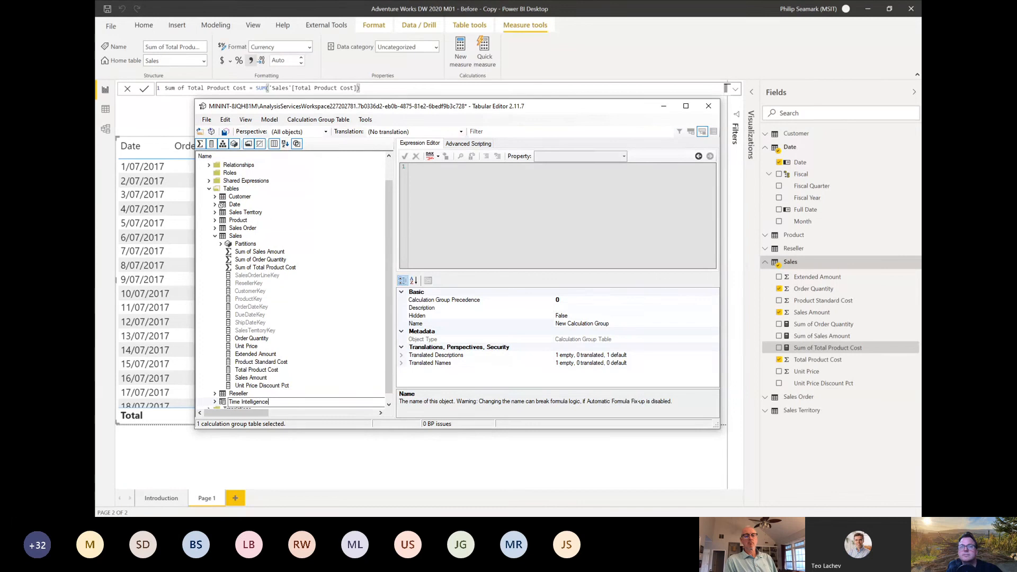
key(Return)
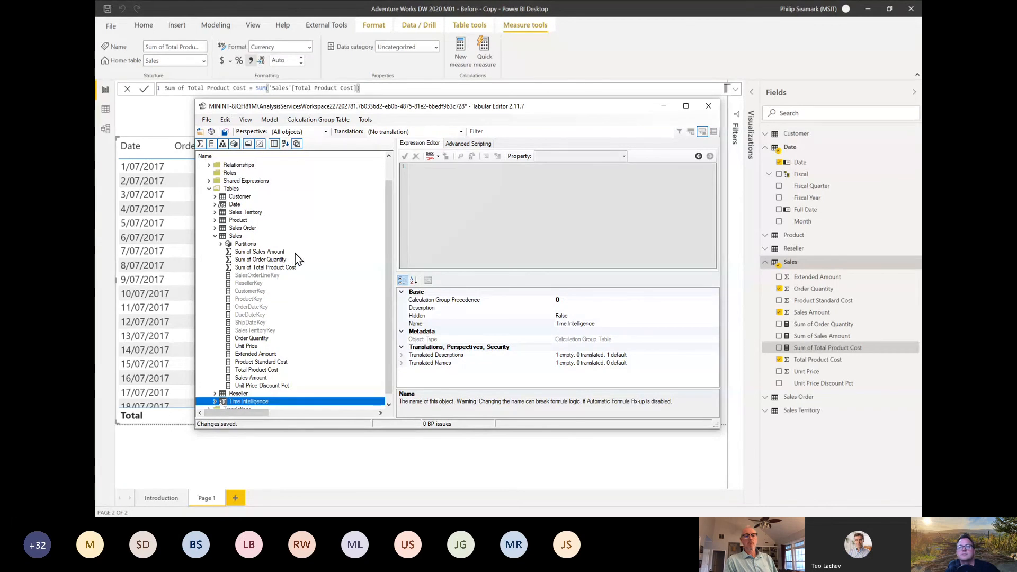
Step: Expand the Time Intelligence calculation group and rename its Name column to Time Calculation
click(215, 402)
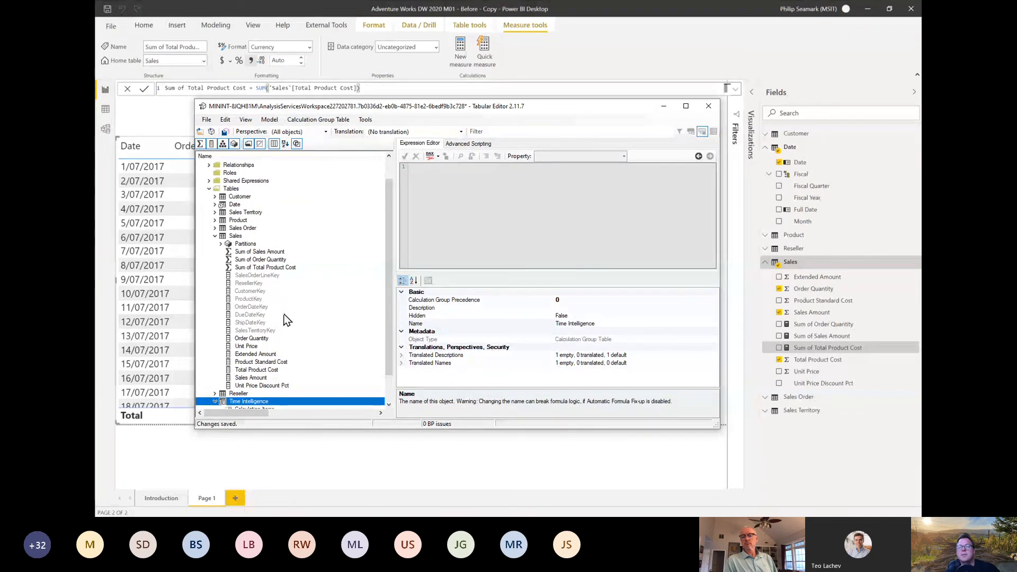
drag(389, 271, 383, 376)
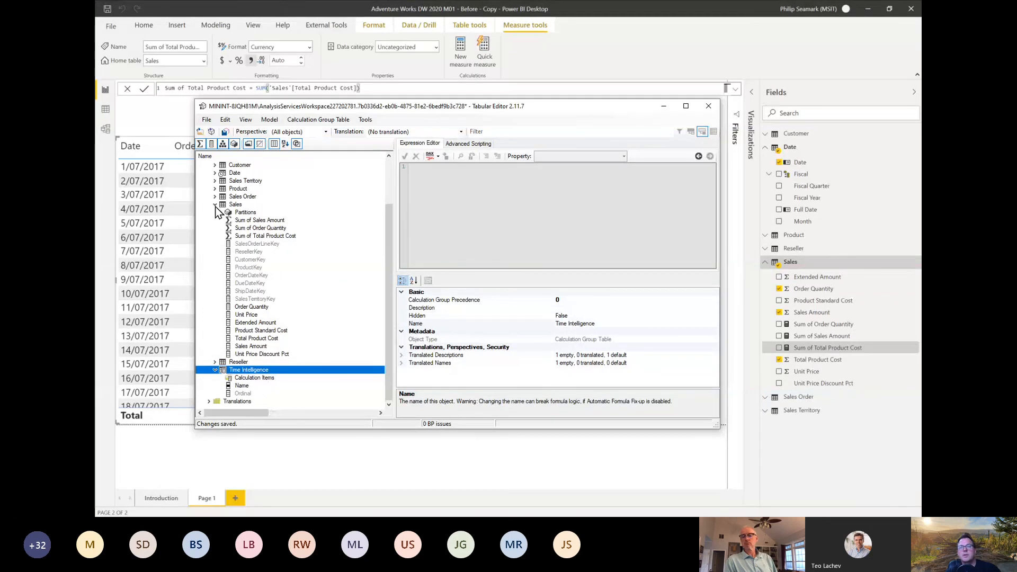
click(242, 387)
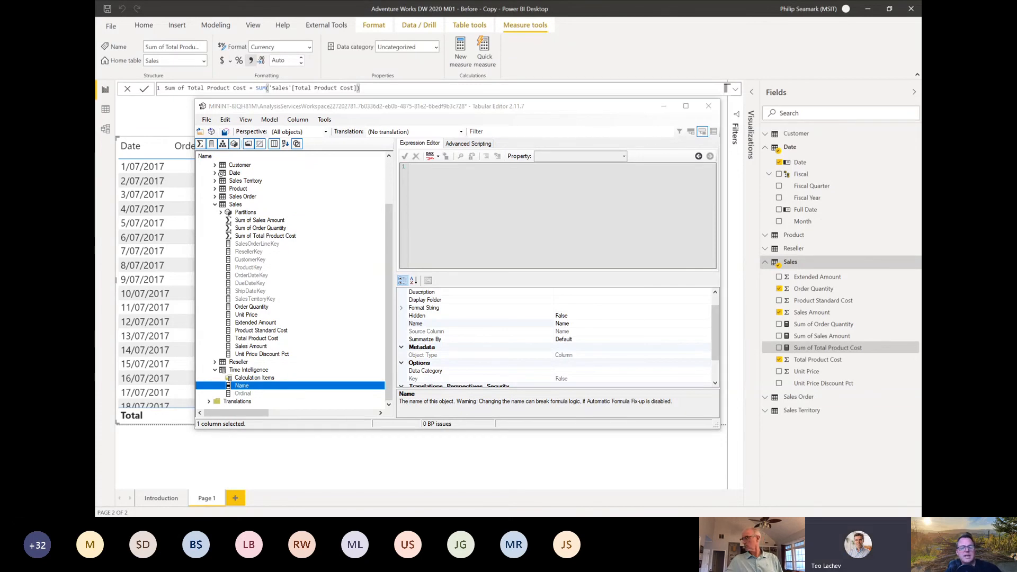
click(563, 324)
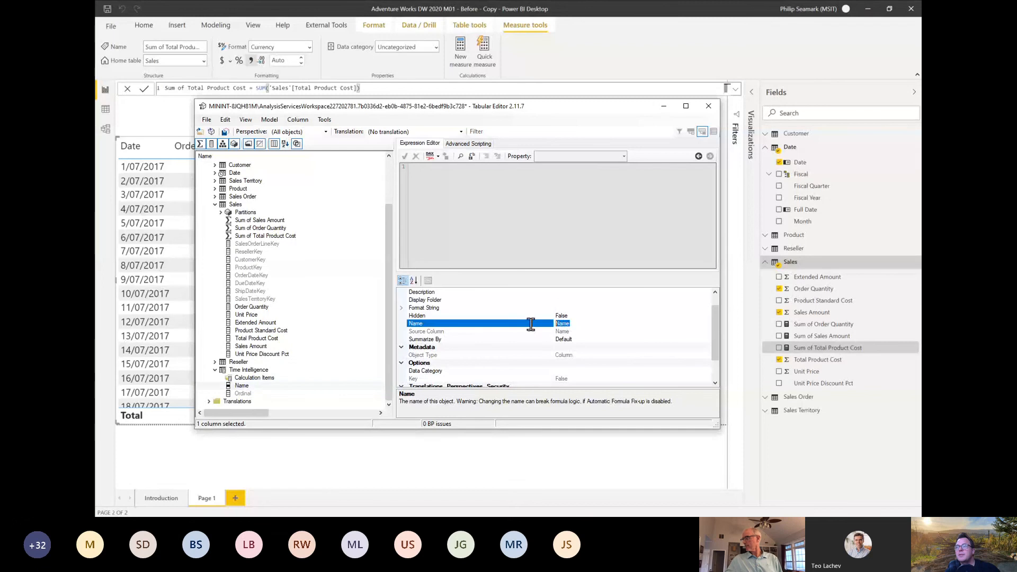
text(Time Calculation)
key(Return)
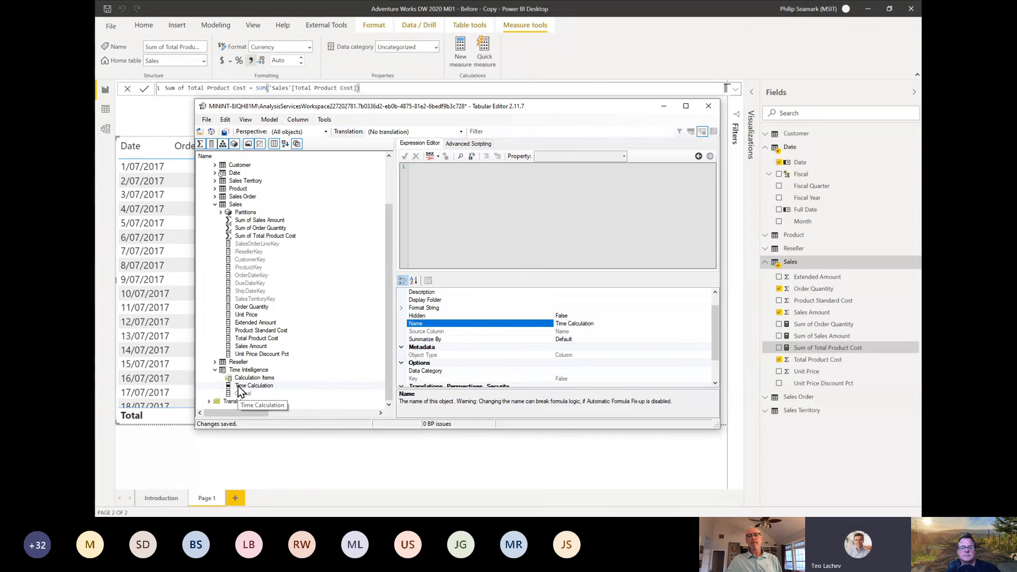
Step: Maximize the Tabular Editor window and add a calculation item named YTD to the Time Intelligence group
click(684, 107)
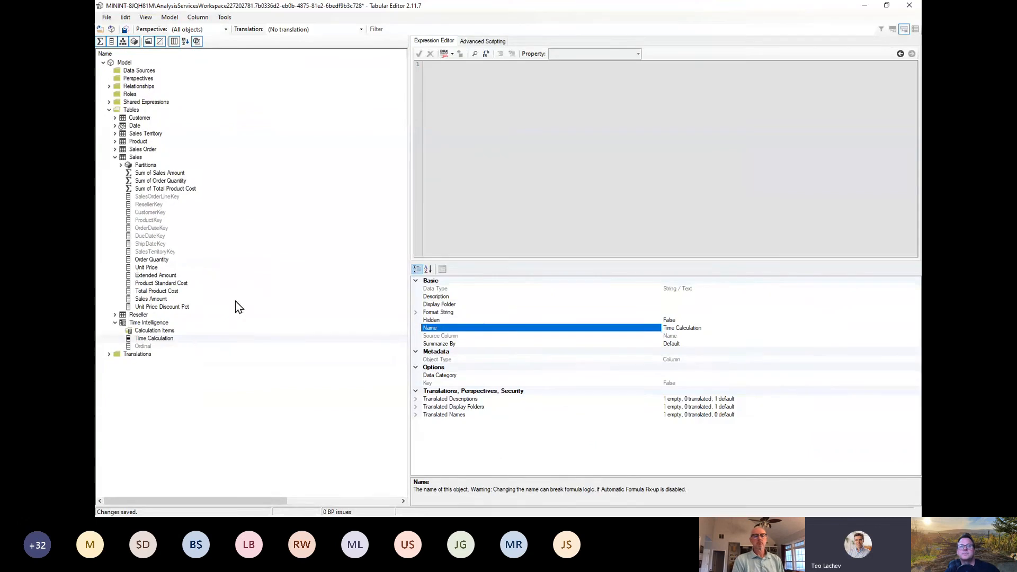
click(152, 331)
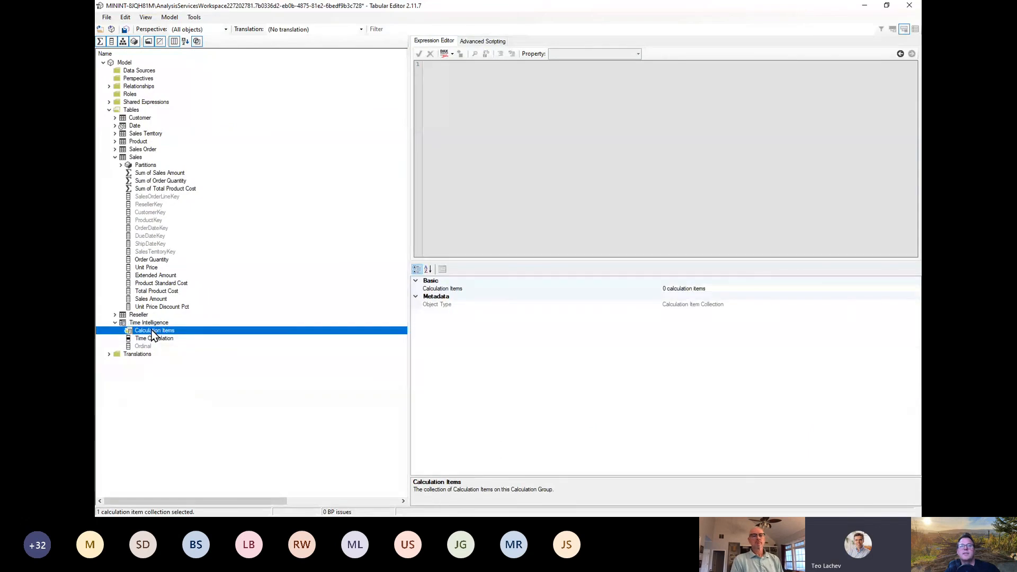
right_click(153, 334)
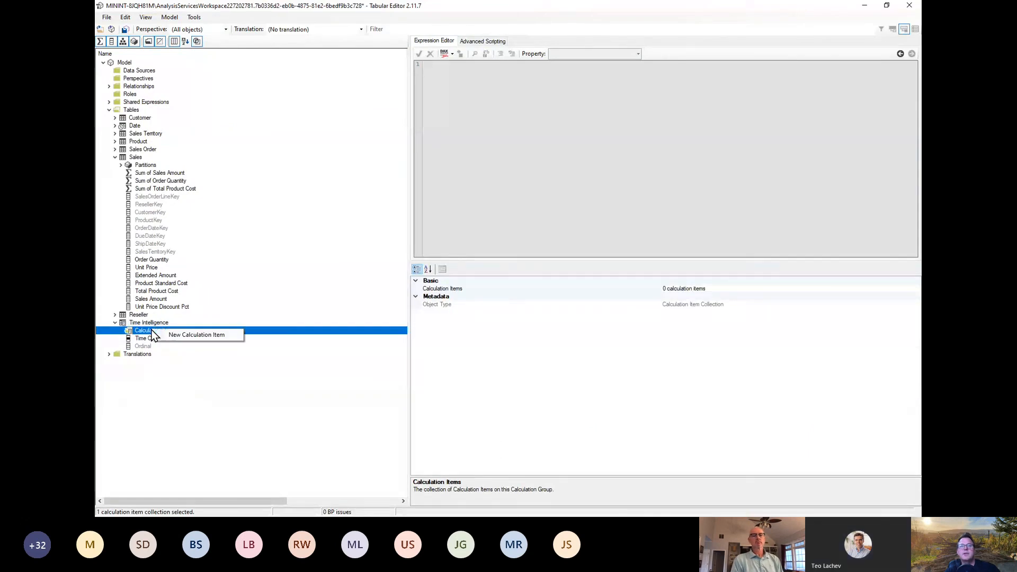
click(183, 335)
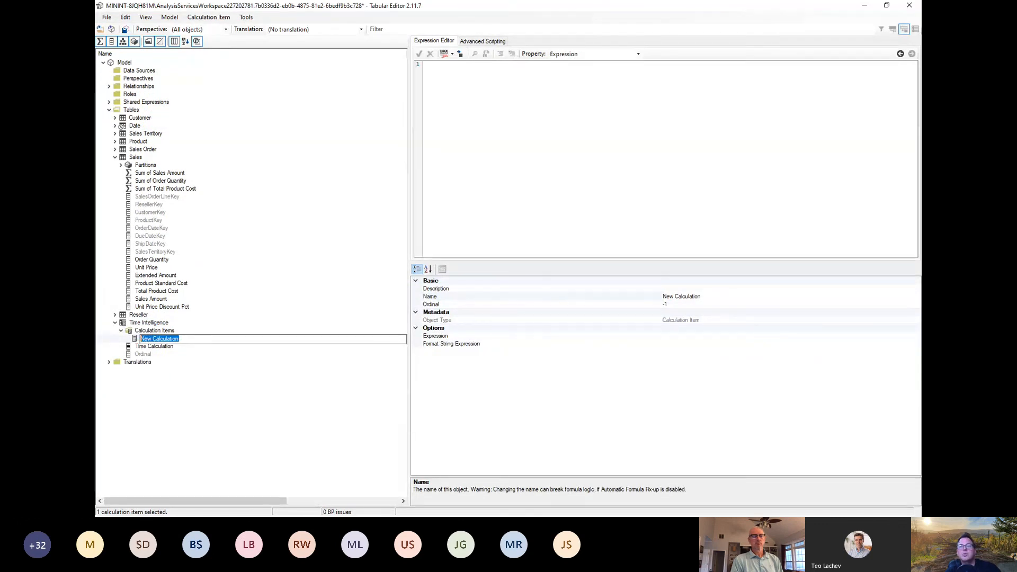
text(YT)
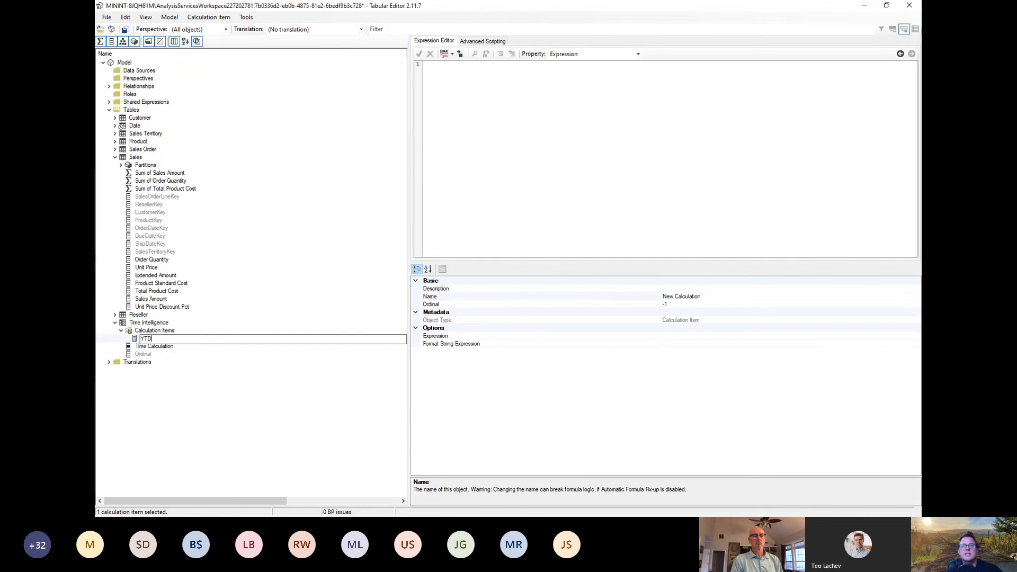
text(D)
key(Return)
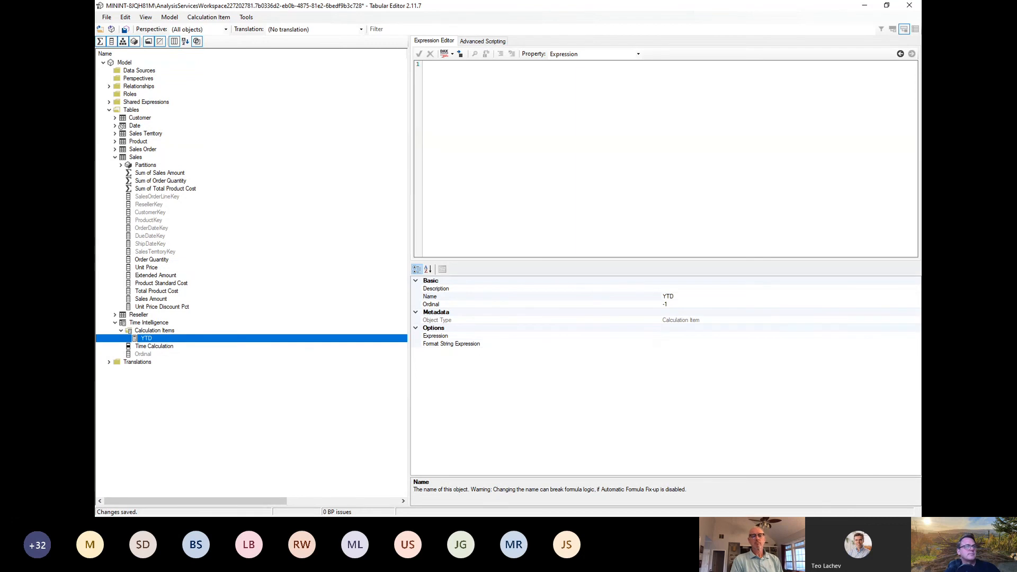
Step: Enter the YTD calculation item's expression as CALCULATE(SELECTEDMEASURE(), DATESYTD('Date'[Date]))
key(alt+Tab)
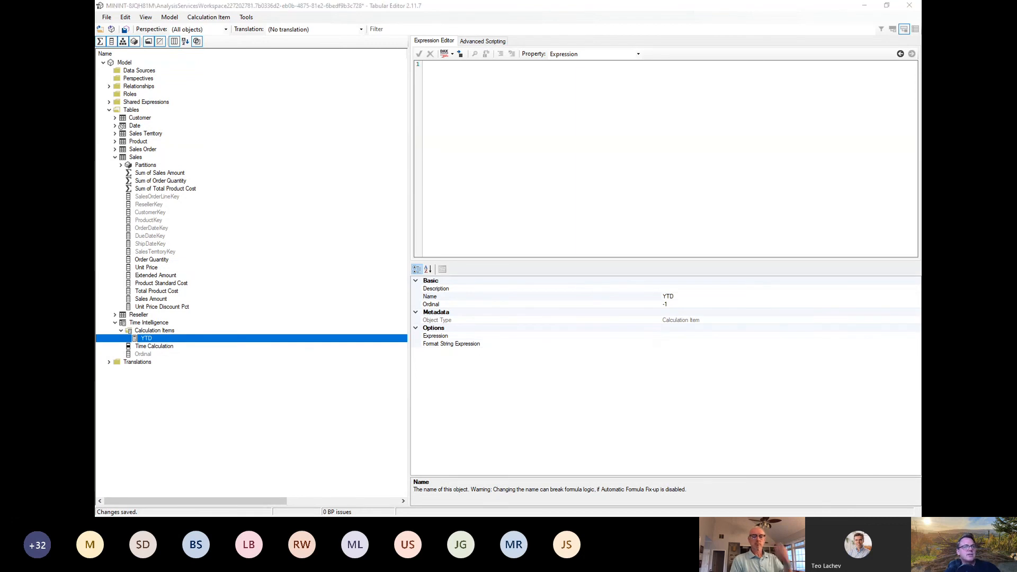
click(573, 151)
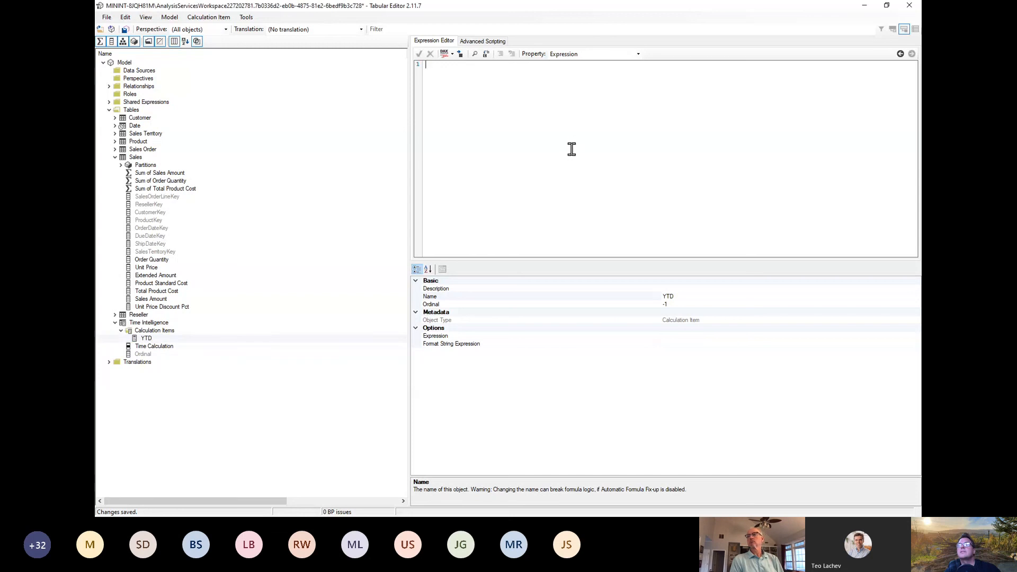
text(CALCULATE(SELECTEDMEASURE(), DATESYTD('Date'[Date])))
Step: Split the YTD expression over four lines, putting SELECTEDMEASURE(), DATESYTD('Date'[Date]) and the closing parenthesis each on its own line
click(461, 65)
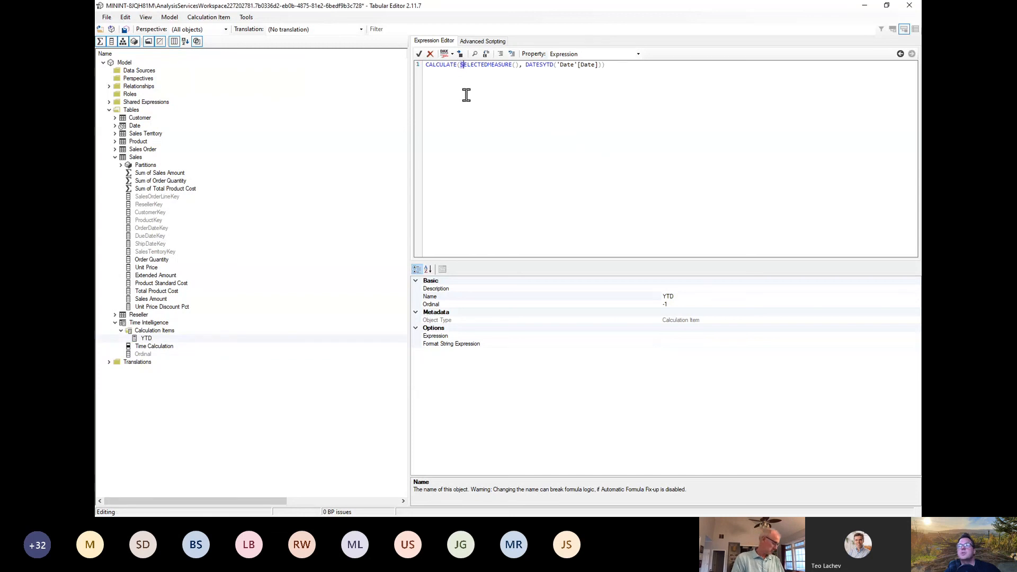
key(Return)
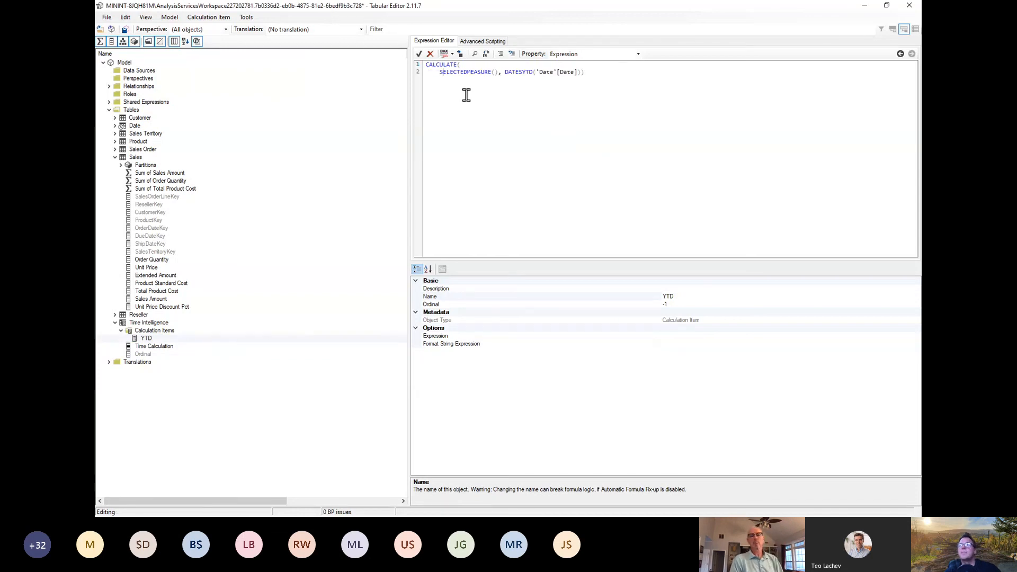
key(Right)
key(Return)
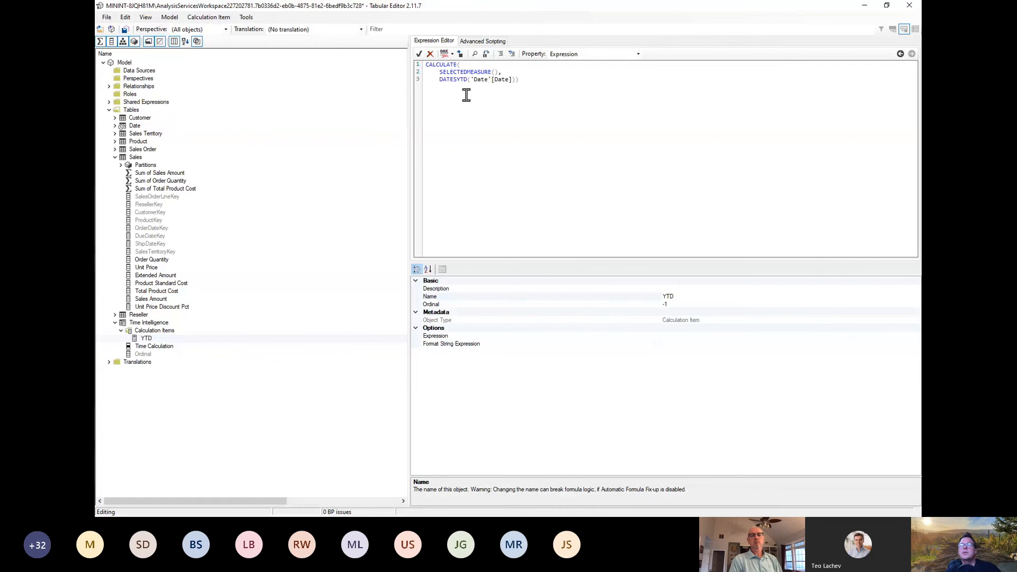
key(Right)
key(Right)
key(Right)
key(Right)
key(Right)
key(Right)
key(Right)
key(Right)
key(Right)
key(Return)
scroll(582, 145, up, 5)
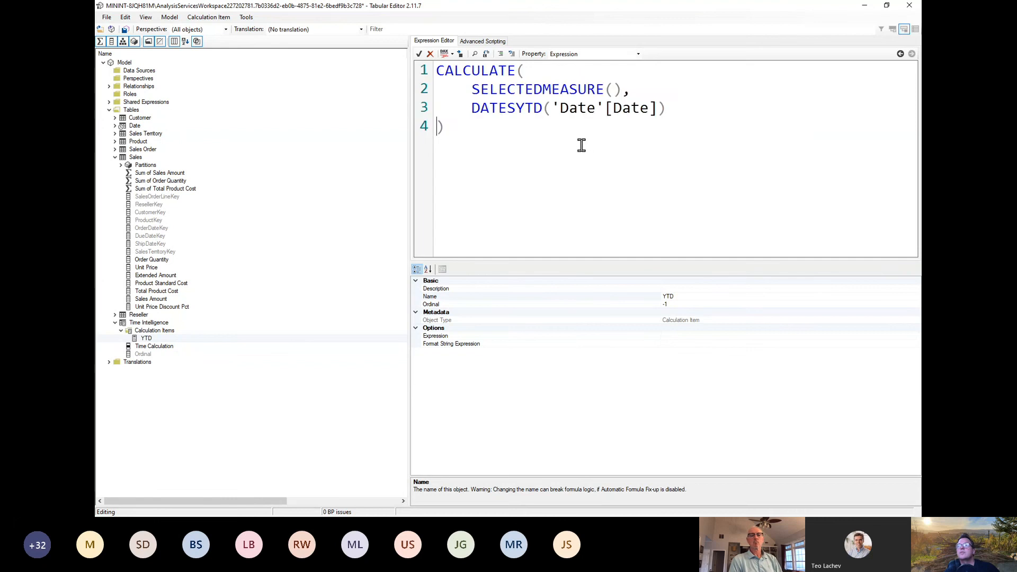
scroll(582, 145, up, 2)
scroll(582, 145, down, 1)
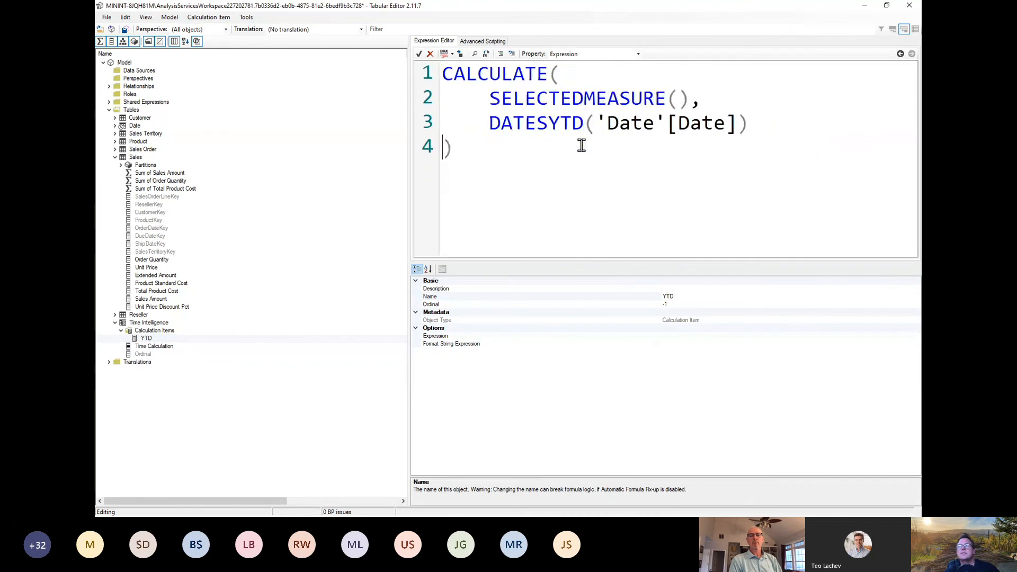
scroll(581, 145, down, 2)
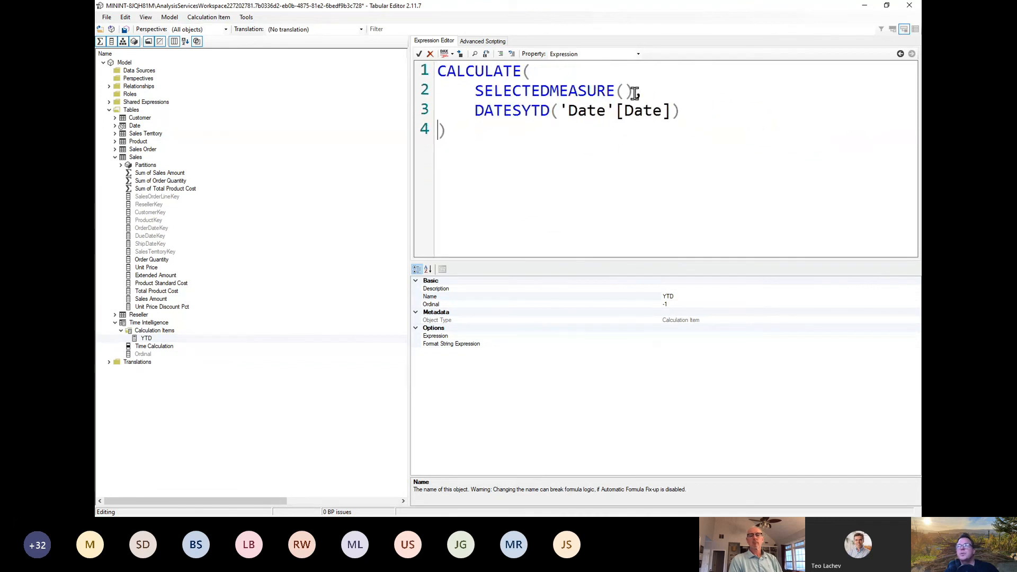
Step: Accept the YTD calculation item's expression and save the changes to the connected Power BI model
drag(634, 93, 474, 94)
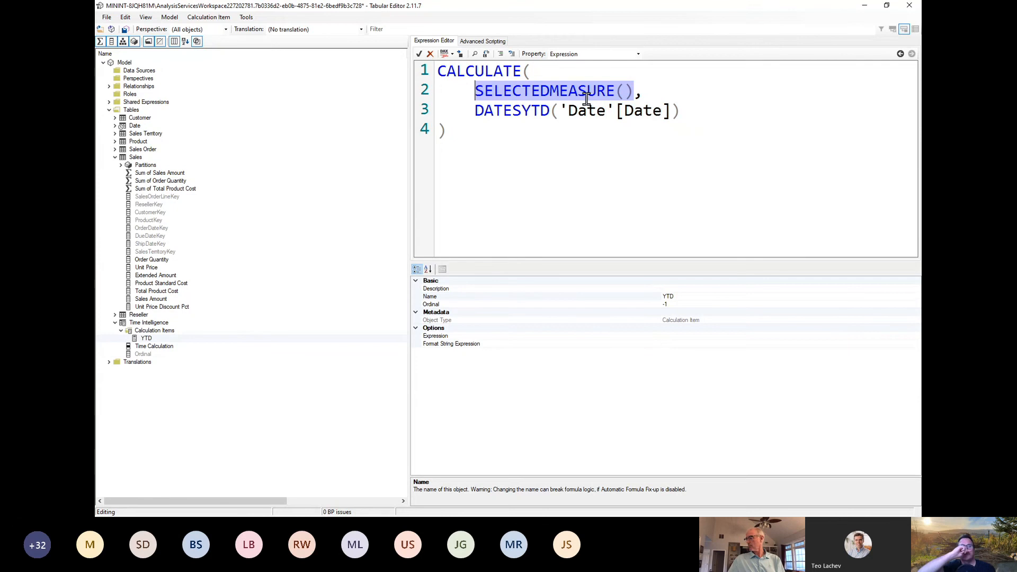
click(558, 197)
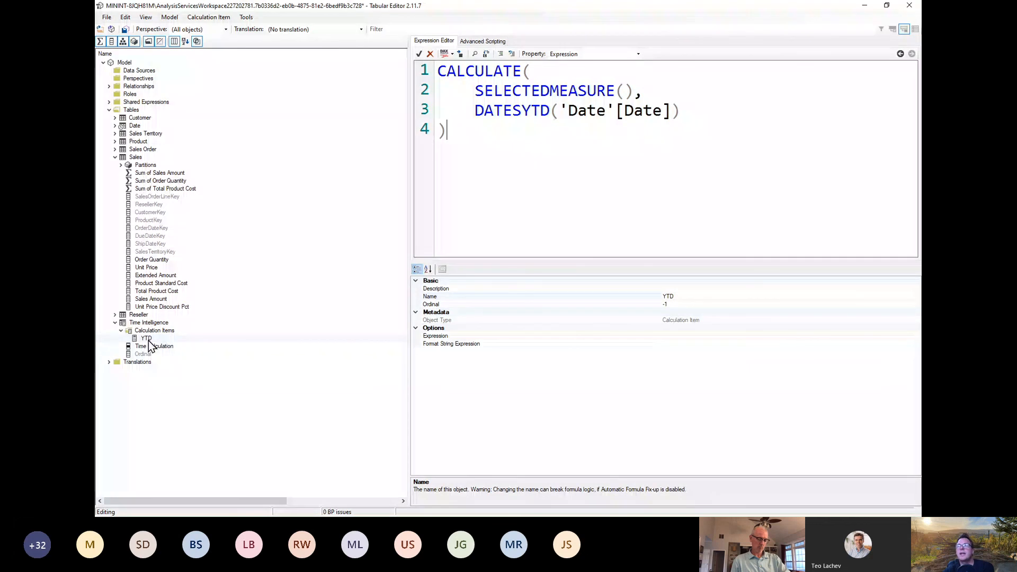
click(111, 19)
click(128, 55)
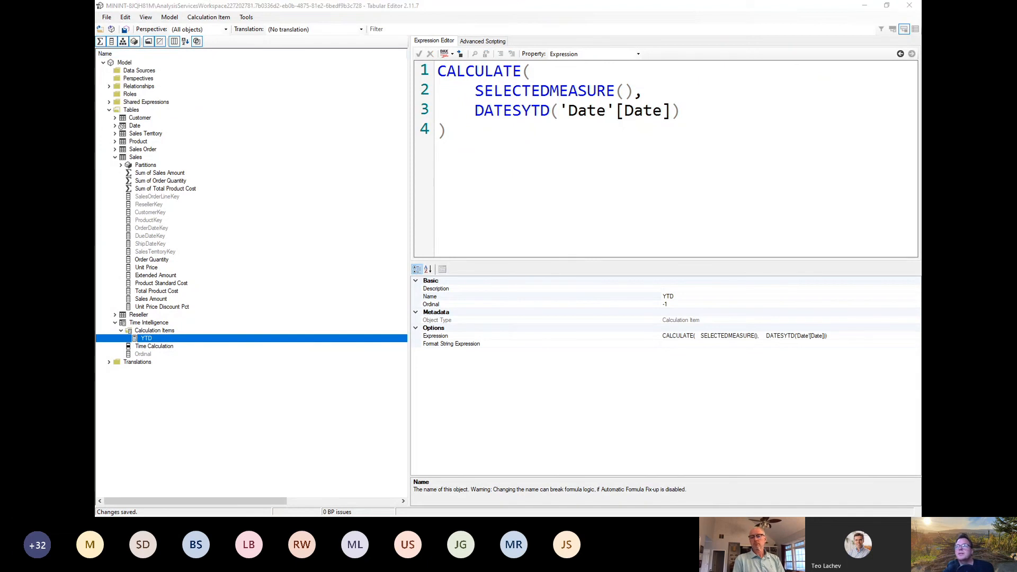
Step: Switch to Power BI Desktop and refresh the calculation groups
key(alt+Tab)
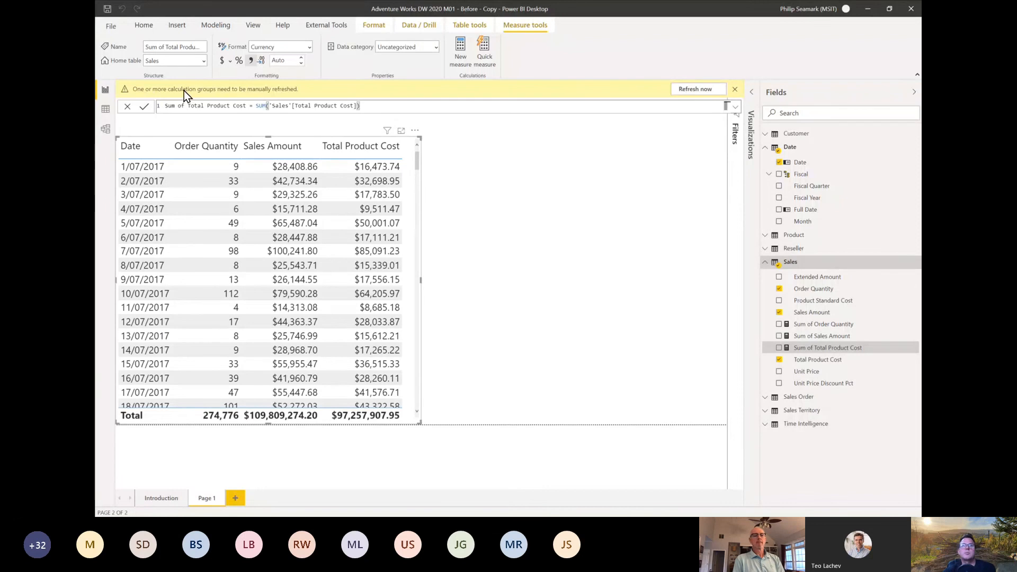
click(690, 91)
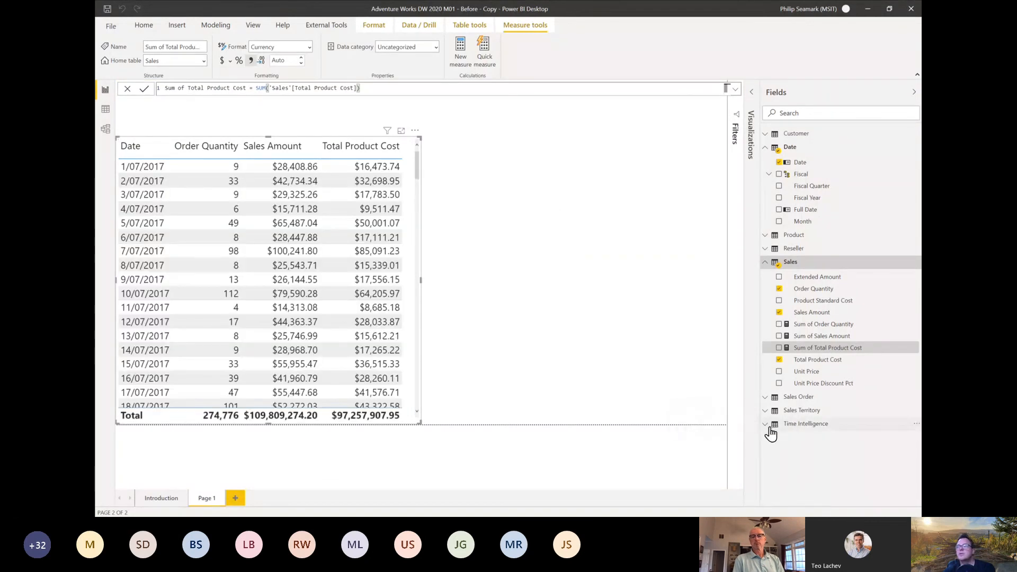
Step: Examine the rows of the Time Intelligence table in the data view
click(768, 425)
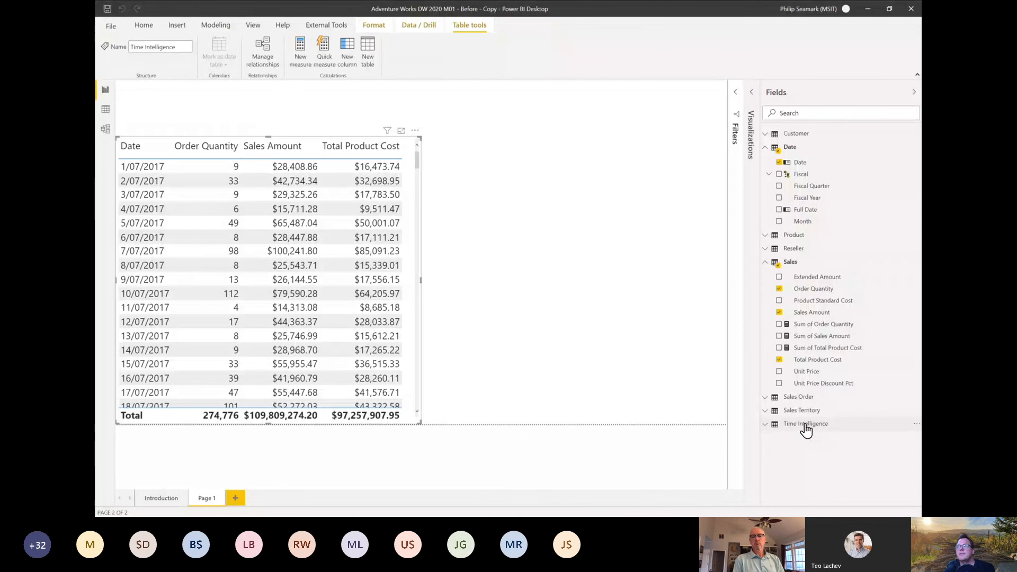
click(108, 120)
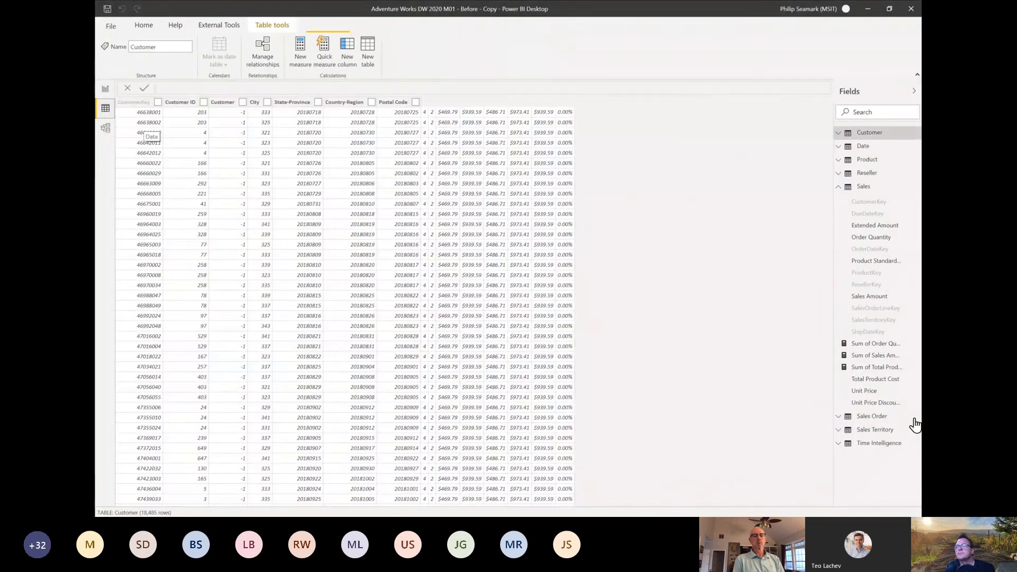
click(879, 443)
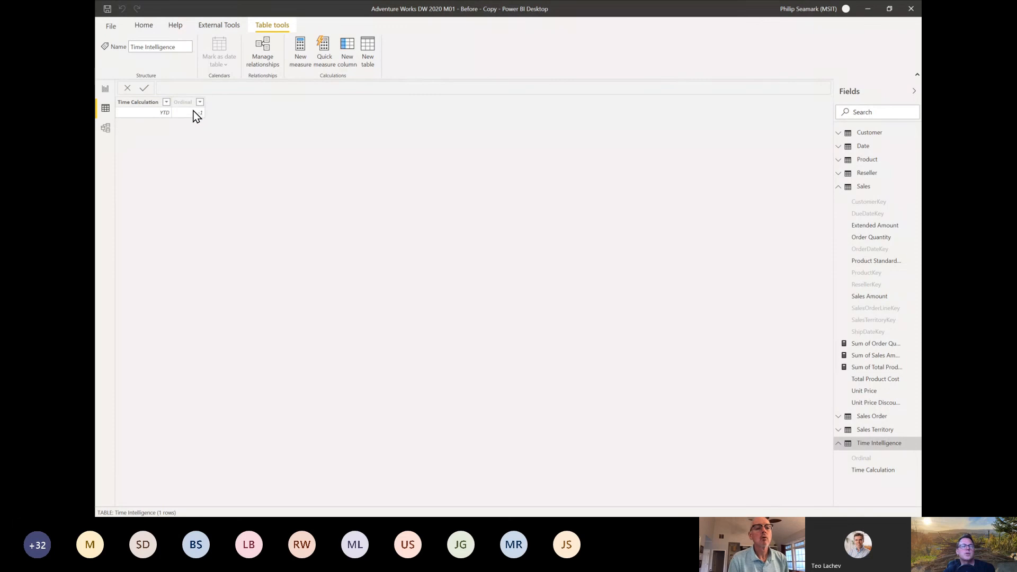
Step: Back on report Page 1, create a second table visual beside the existing one with the Date and Time Calculation fields
click(106, 94)
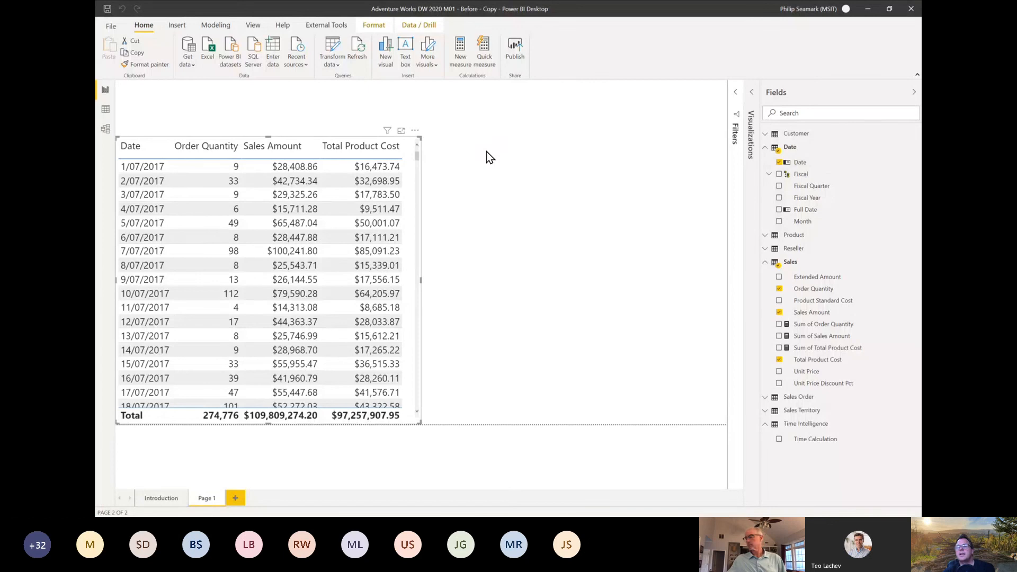
drag(486, 151, 486, 152)
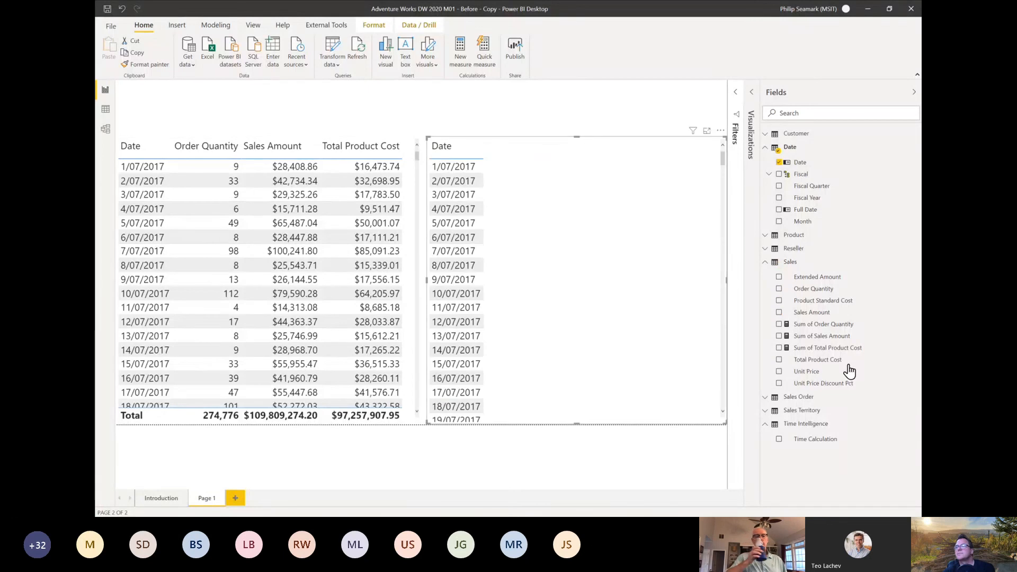
drag(827, 448, 607, 264)
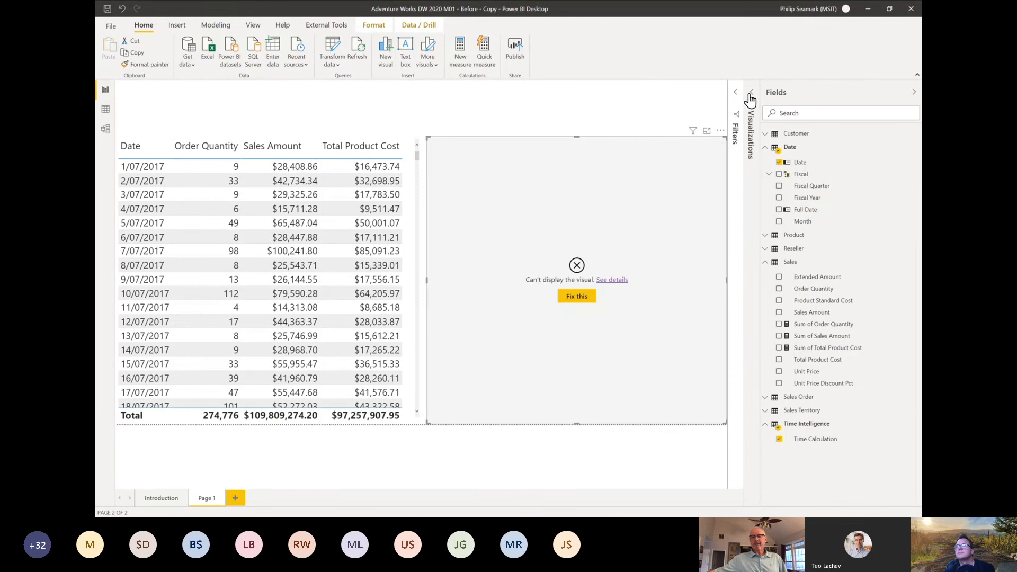
Step: Convert the new visual to a matrix and add the Sum of Order Quantity measure as its values
click(753, 97)
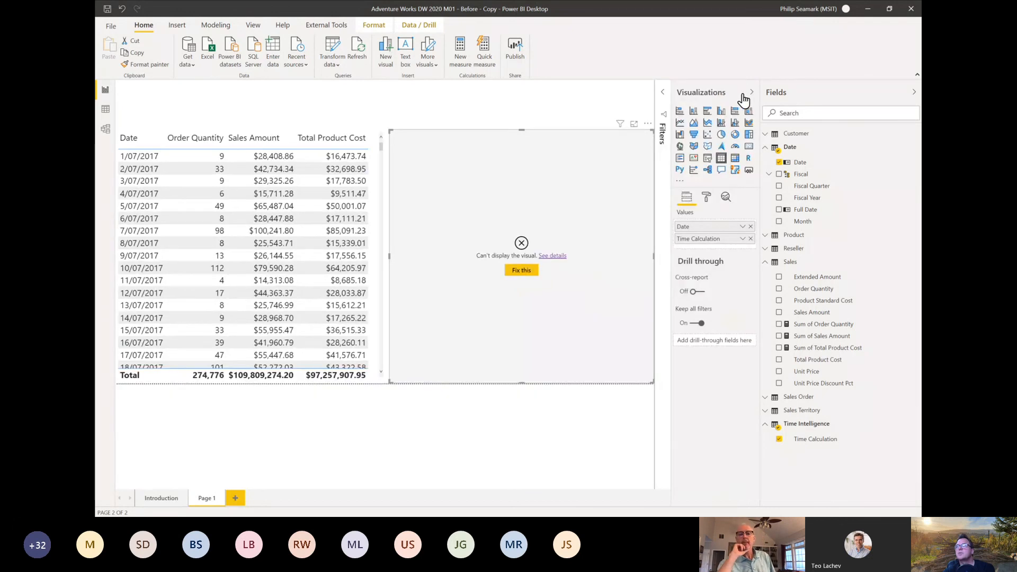
click(735, 158)
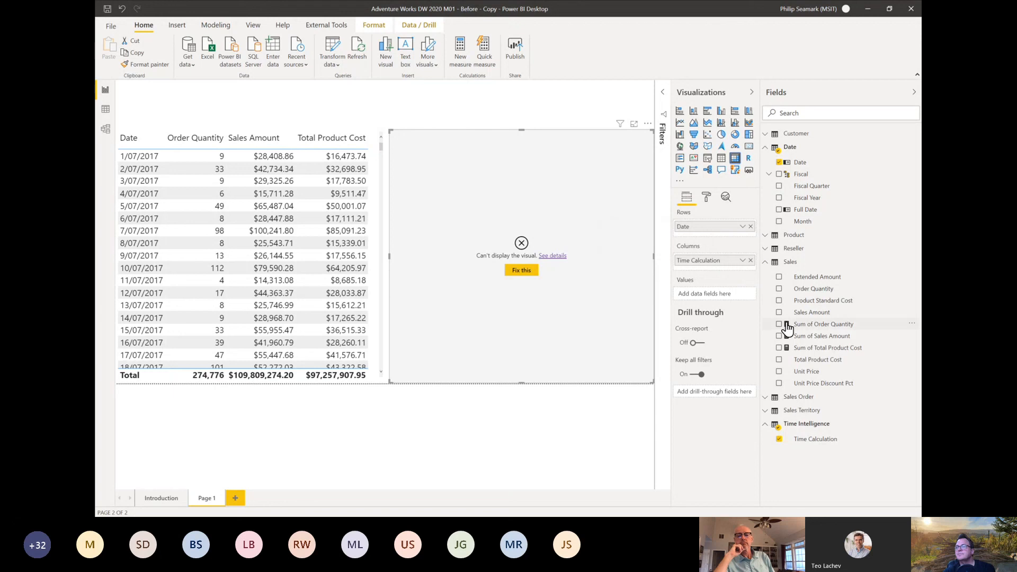
drag(828, 330, 536, 281)
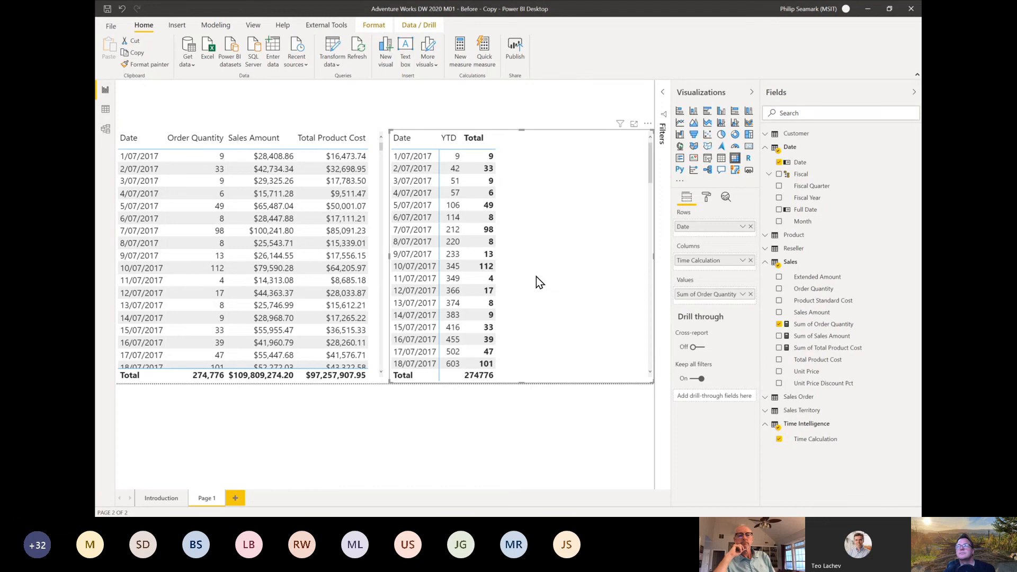
Step: Find the totals formatting options for the matrix and turn off both row subtotals and column subtotals
click(705, 198)
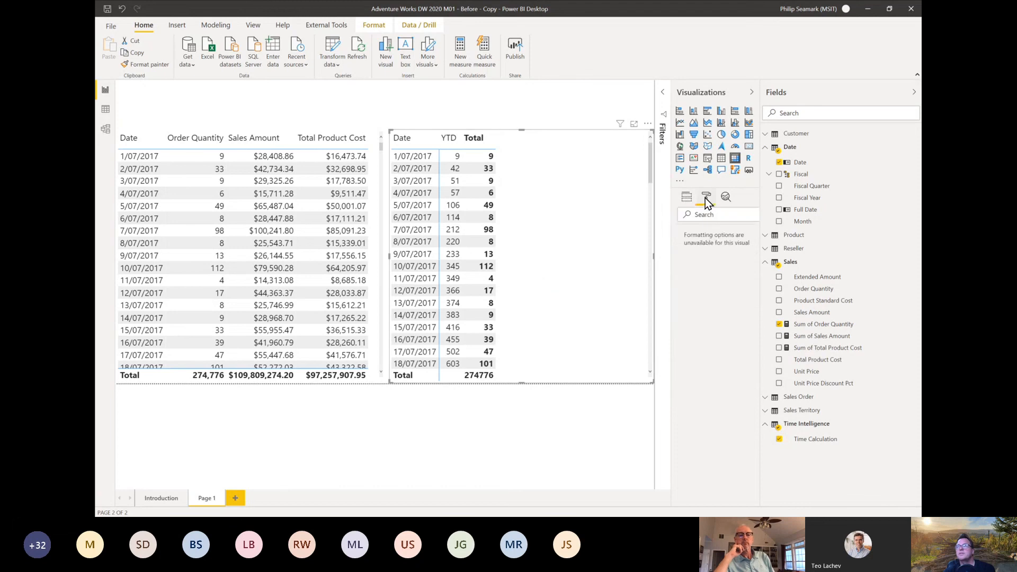
click(711, 219)
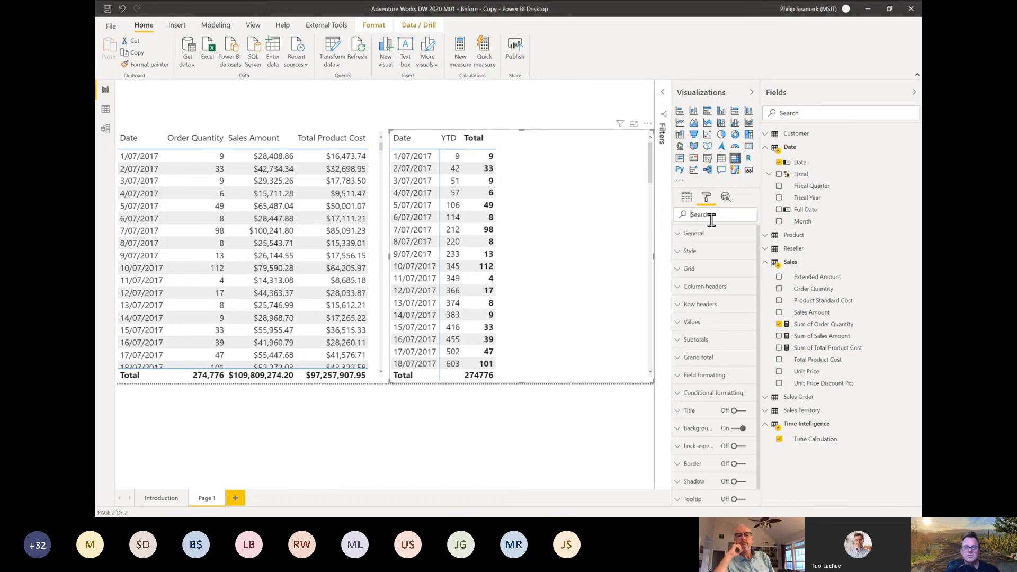
text(totals)
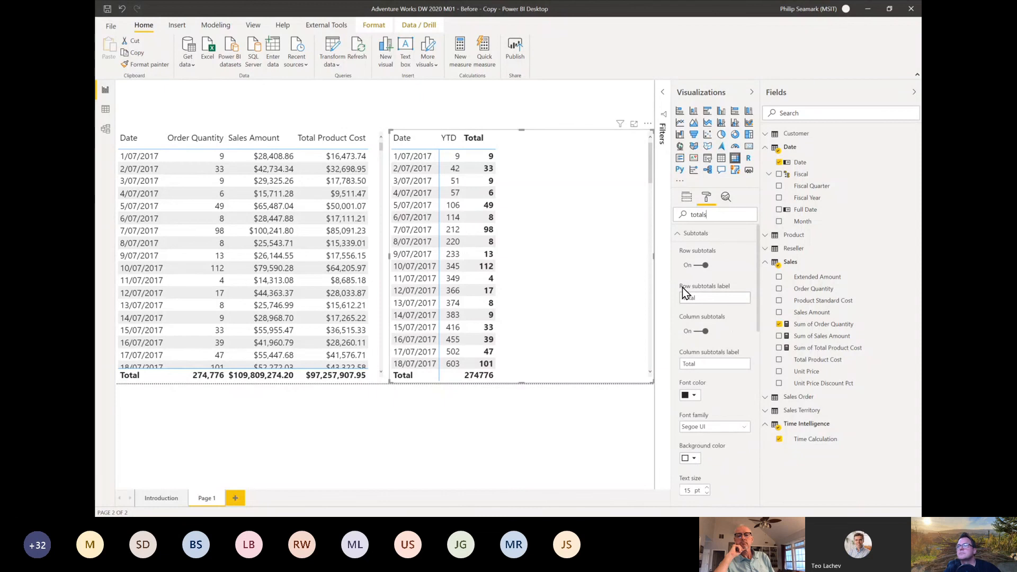
click(699, 267)
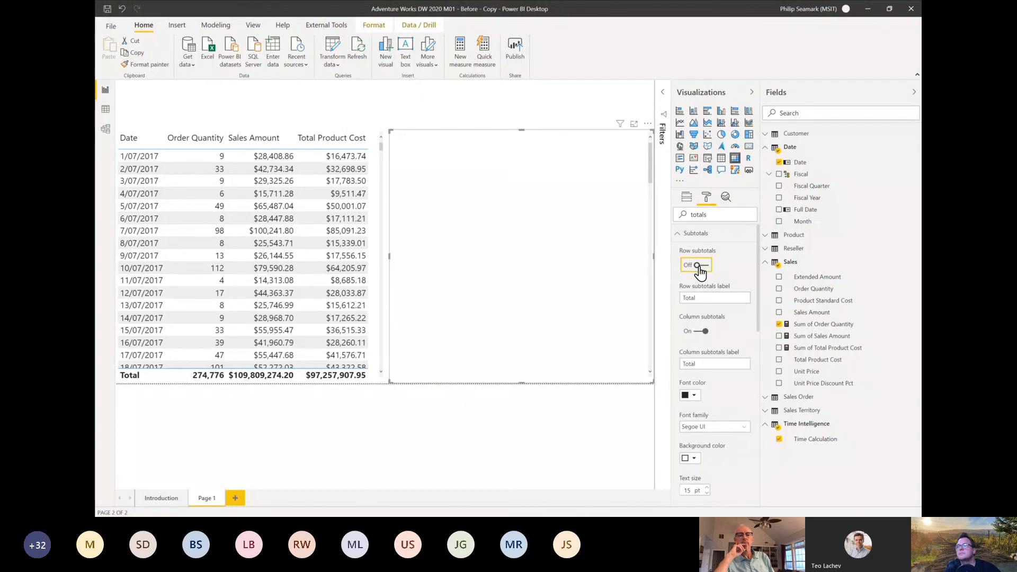
click(697, 302)
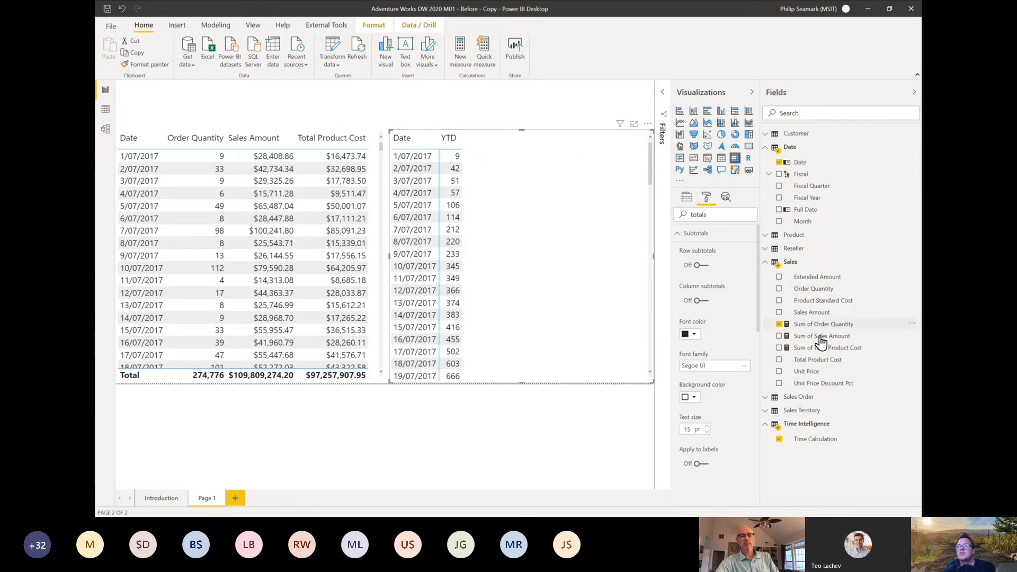
Step: Add the Sum of Sales Amount and Sum of Total Product Cost measures to the matrix and view their YTD columns
drag(812, 337, 555, 268)
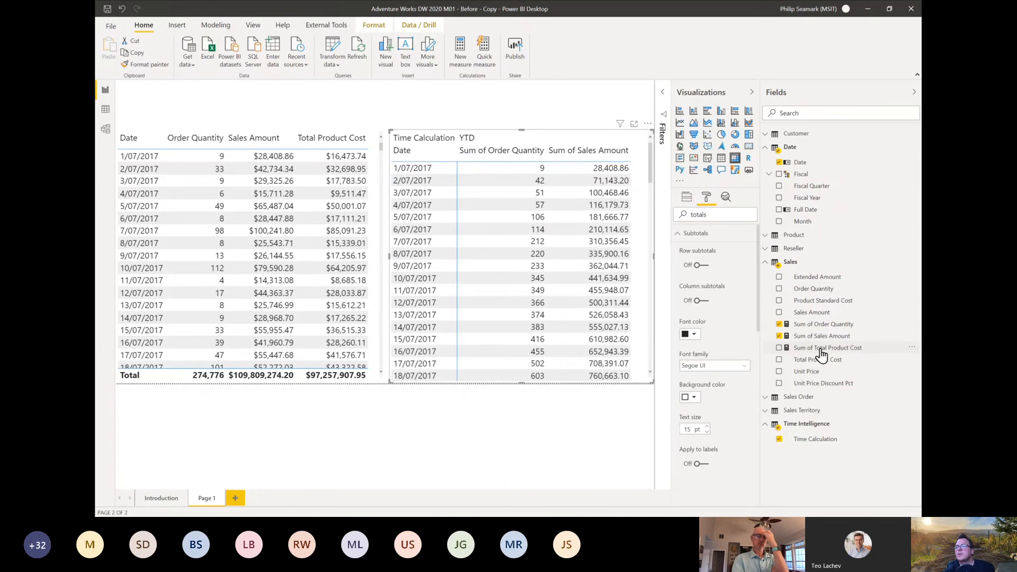
drag(821, 348, 594, 298)
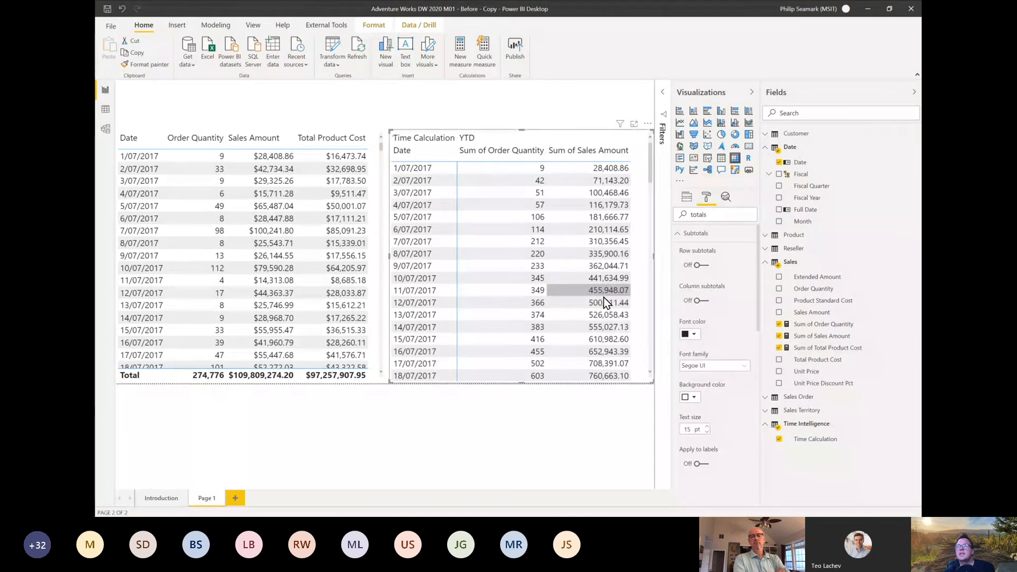
click(823, 351)
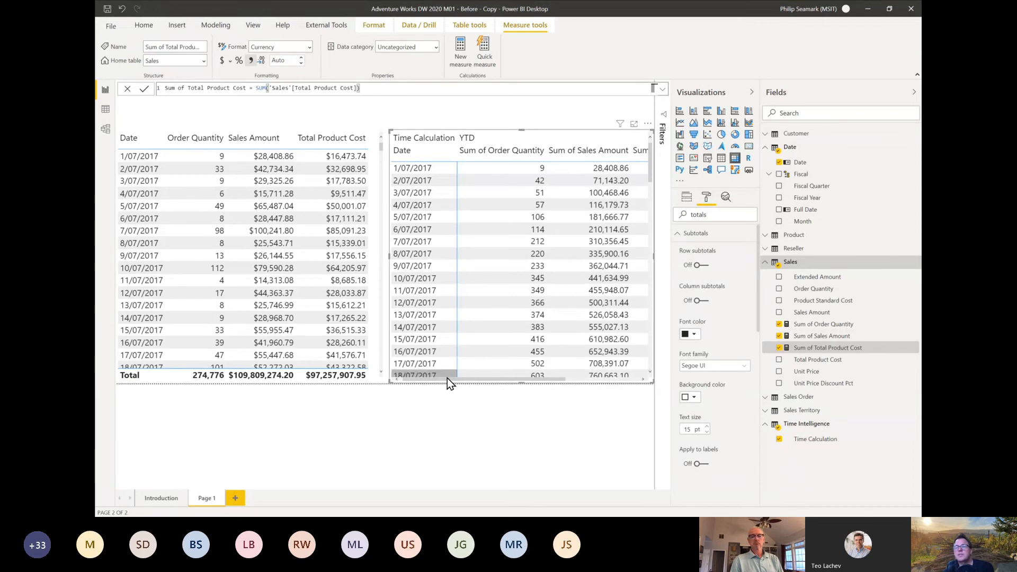
drag(450, 381, 529, 381)
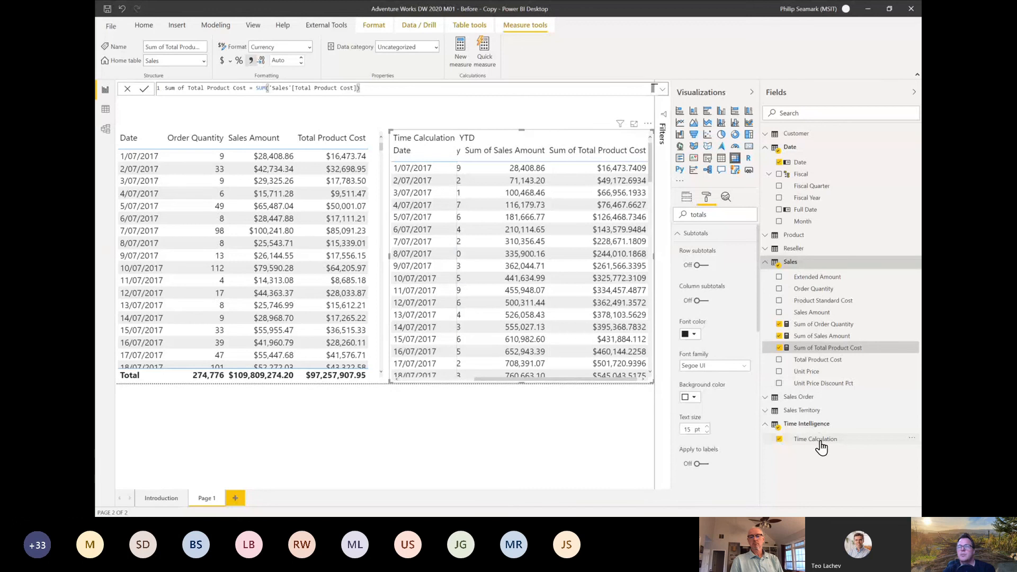
Step: Remove Sum of Total Product Cost and Sum of Sales Amount from the matrix
click(779, 348)
click(780, 336)
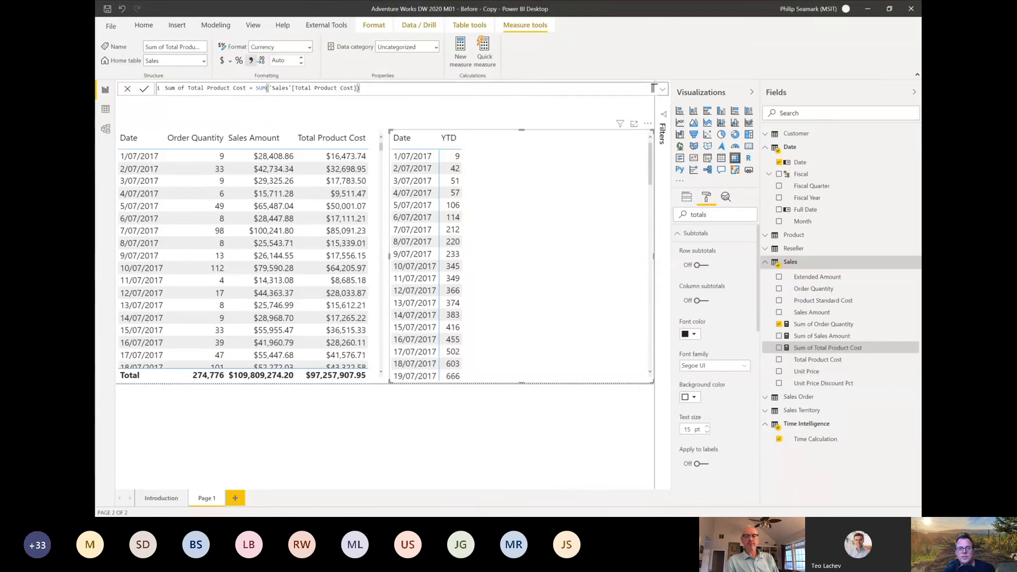
Step: Switch to Tabular Editor and add a calculation item named PD Diff to the Time Intelligence group
key(alt+Tab)
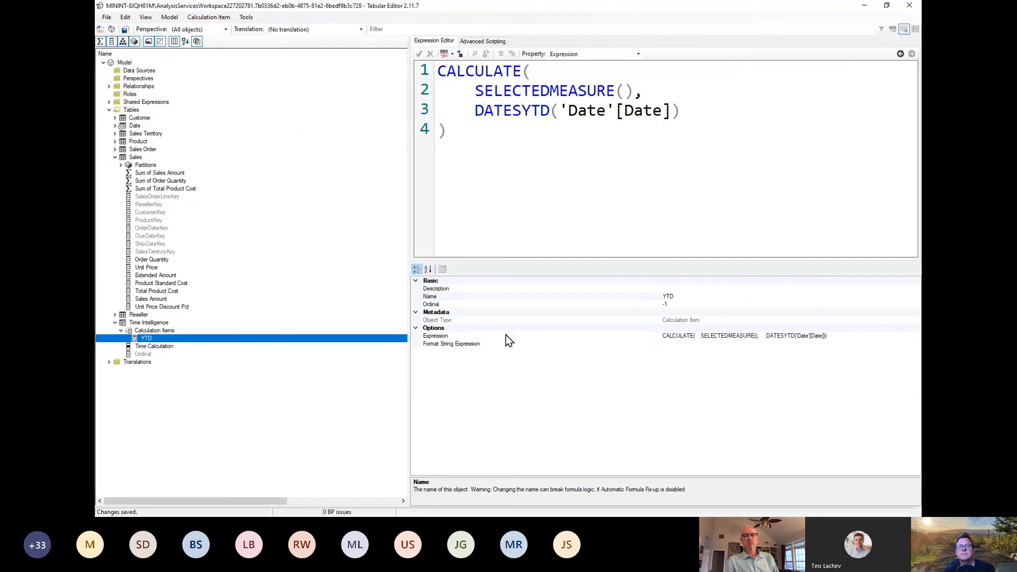
right_click(153, 331)
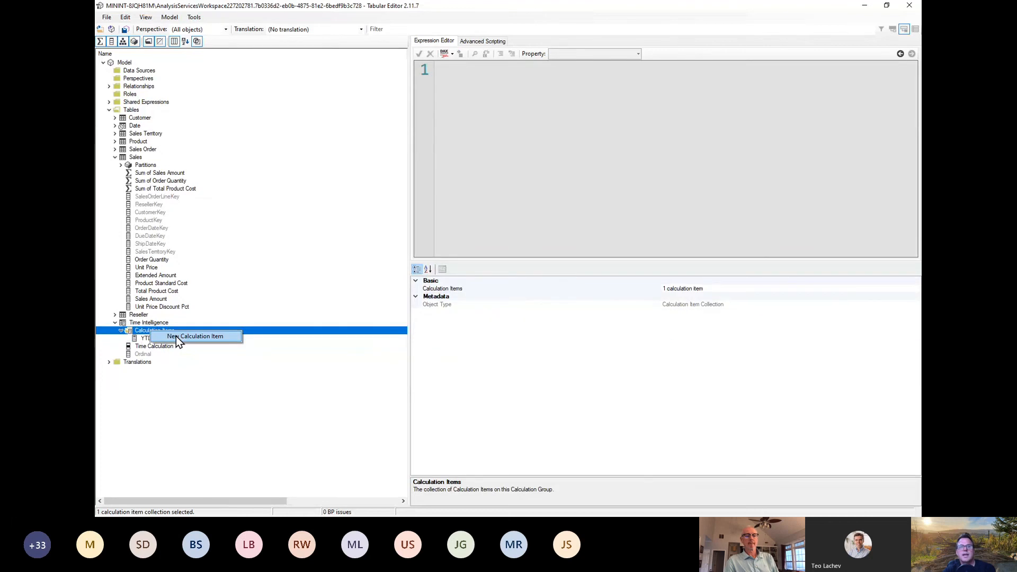
click(176, 336)
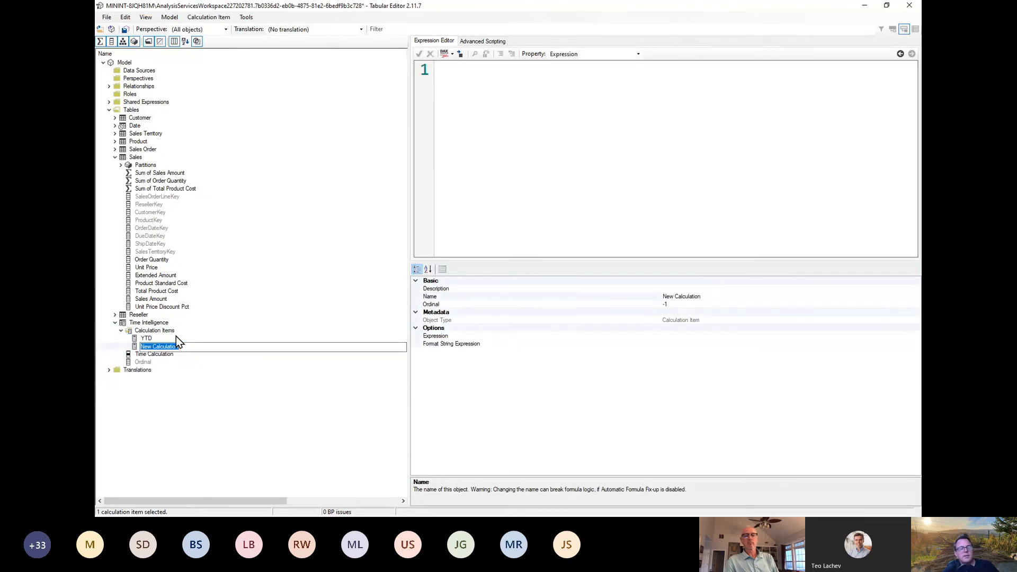
click(185, 348)
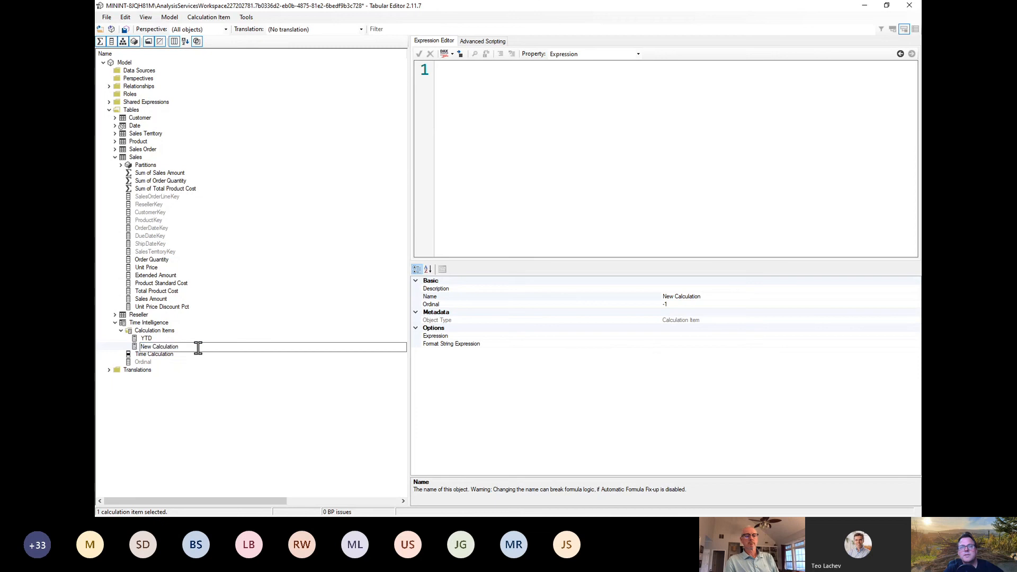
drag(198, 347, 136, 346)
text(PD)
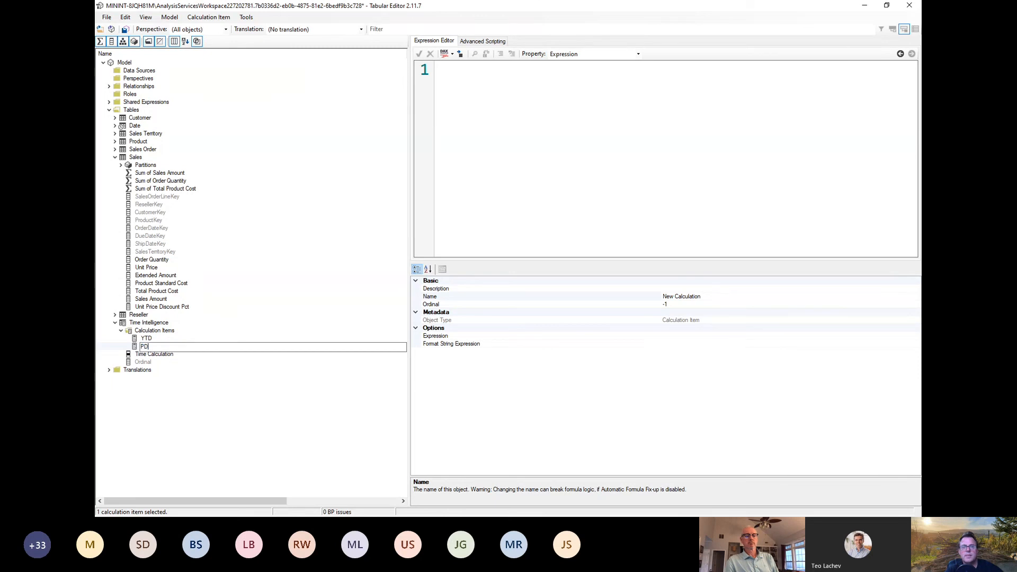
text( Diff)
key(Return)
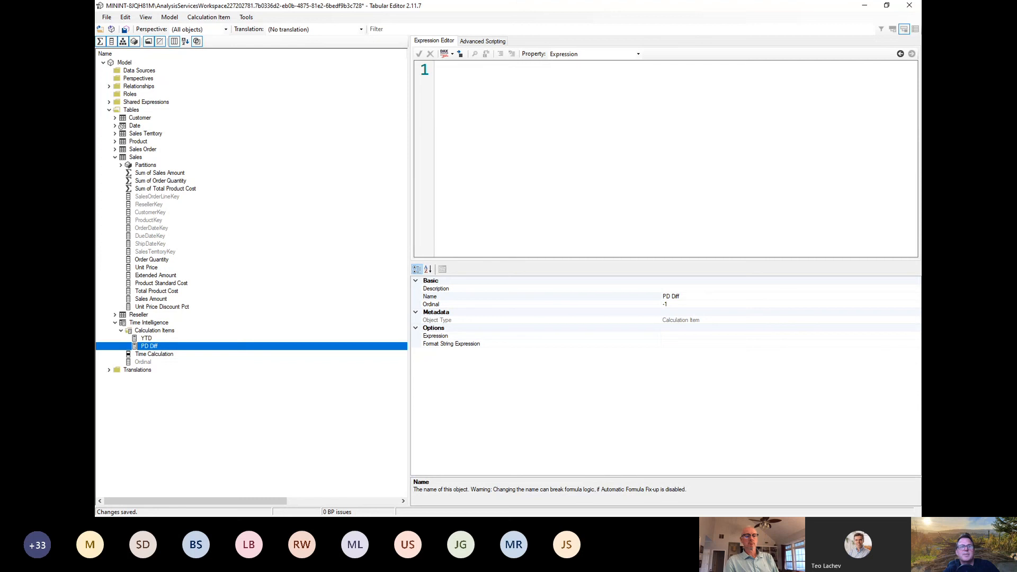
Step: Paste the prepared PD Diff expression returning myToday - myYesterday, using PREVIOUSDAY('Date'[Date]), and delete the stray "11. Back to PBI-D" text
key(alt+Tab)
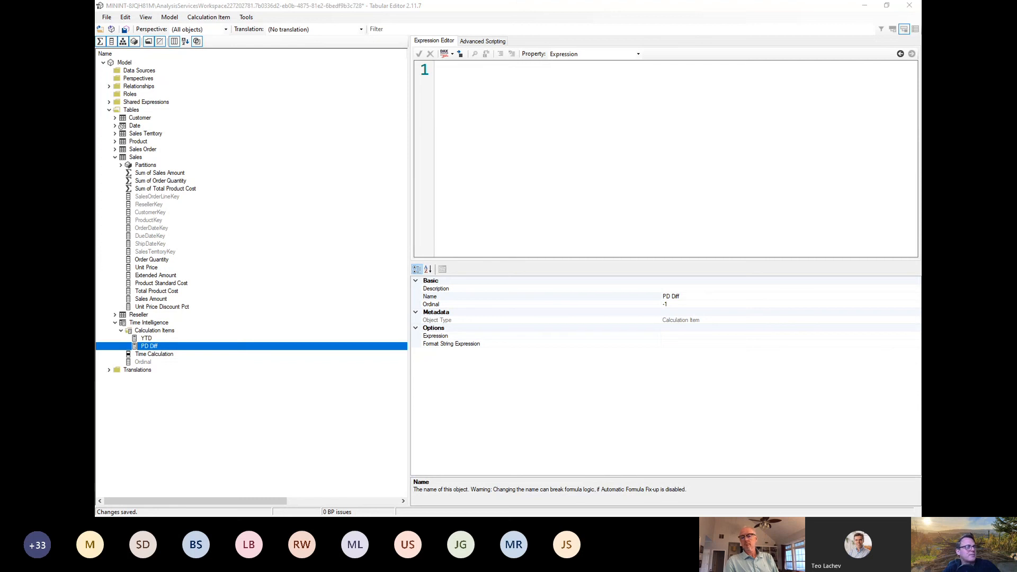
click(532, 143)
key(ctrl+v)
scroll(595, 179, down, 2)
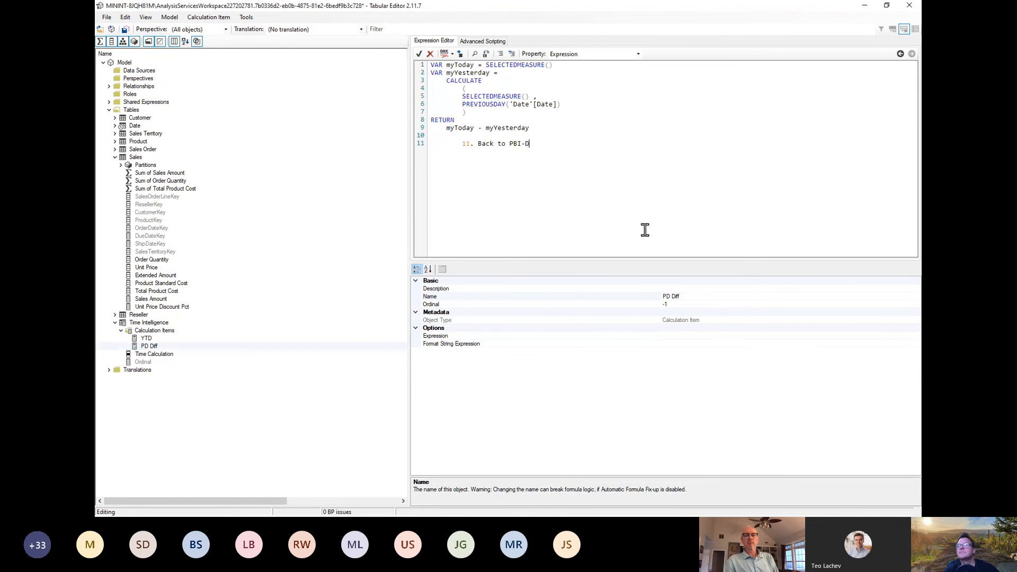
scroll(615, 213, up, 2)
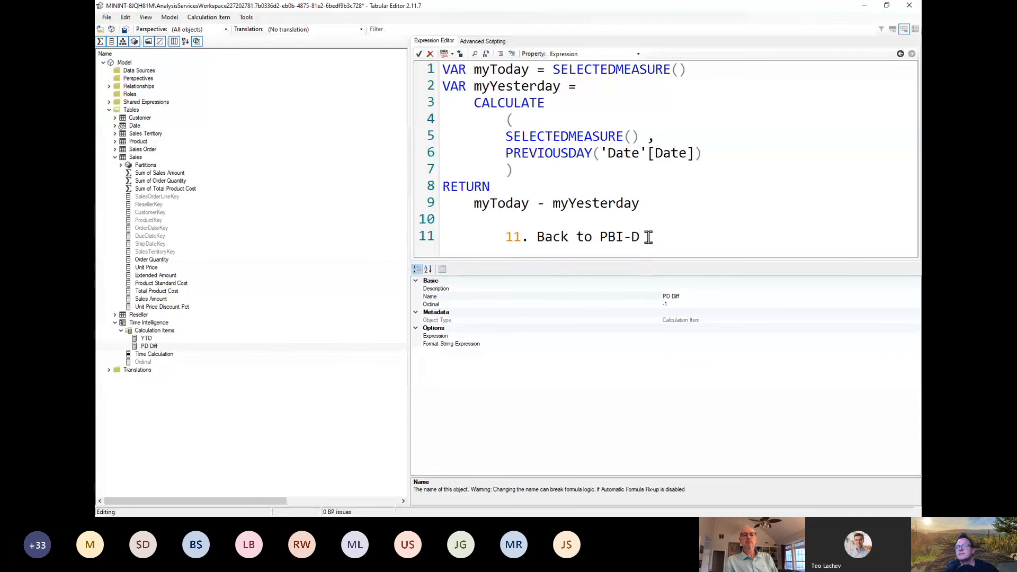
drag(647, 237, 406, 231)
key(BackSpace)
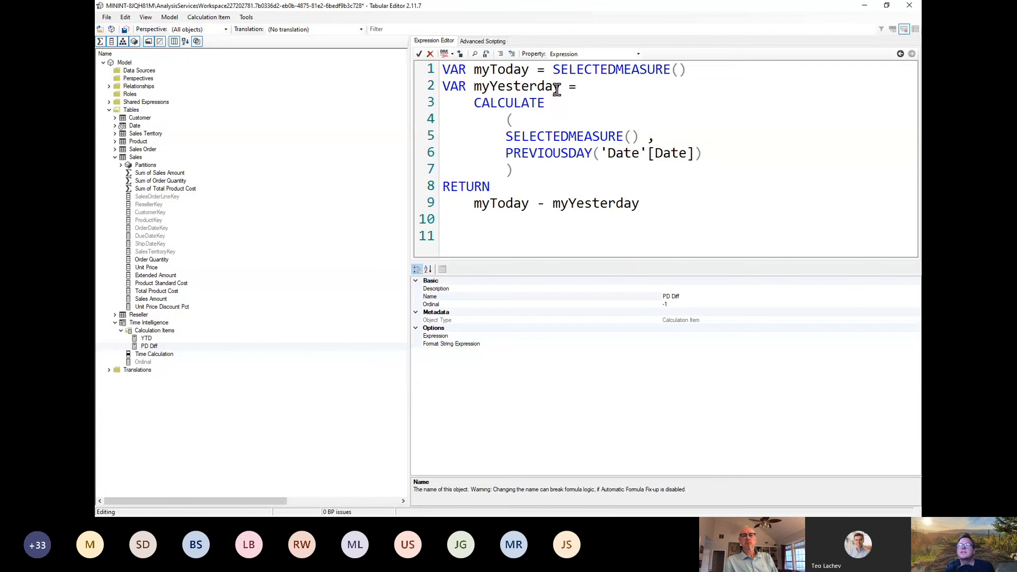
double_click(491, 70)
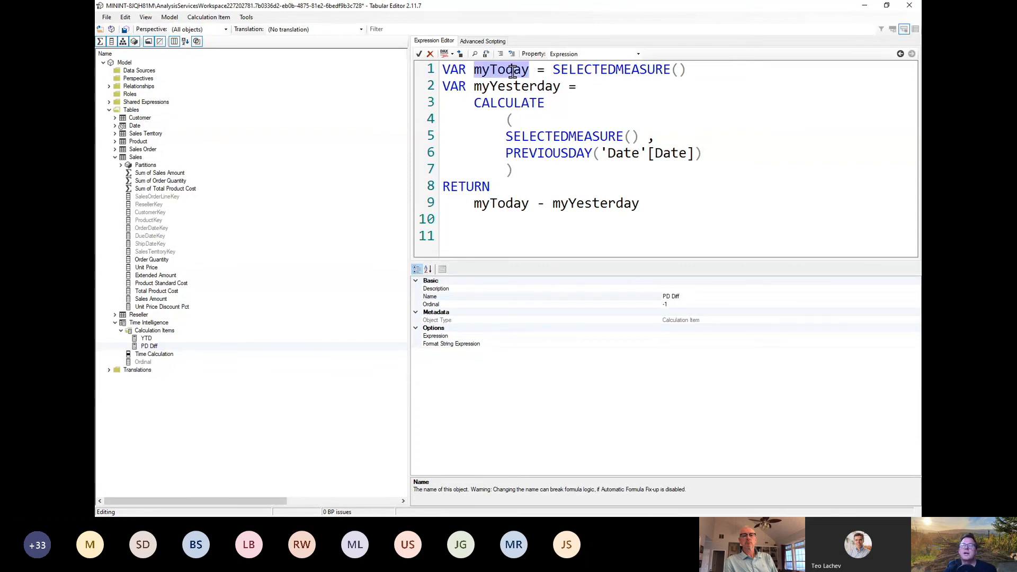
Step: Examine the PD Diff expression's myToday and myYesterday variables, the PREVIOUSDAY filter and the RETURN line
drag(553, 70, 686, 71)
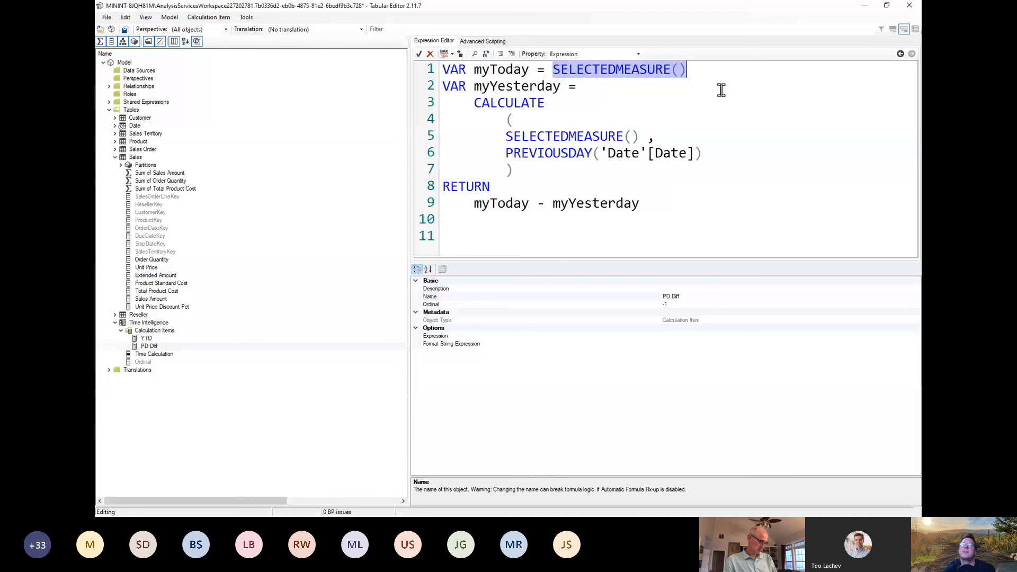
click(483, 86)
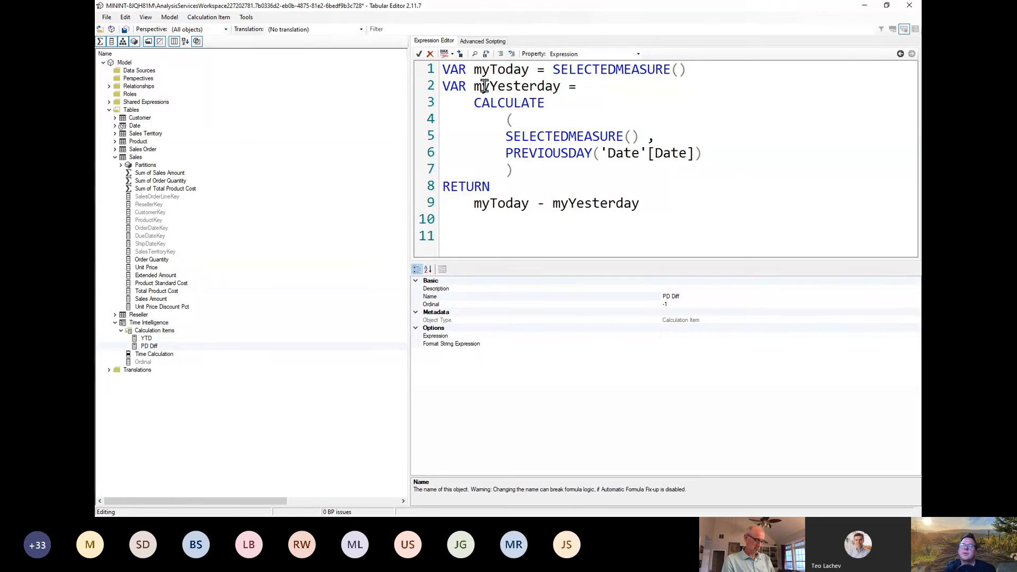
drag(499, 135, 641, 136)
double_click(530, 154)
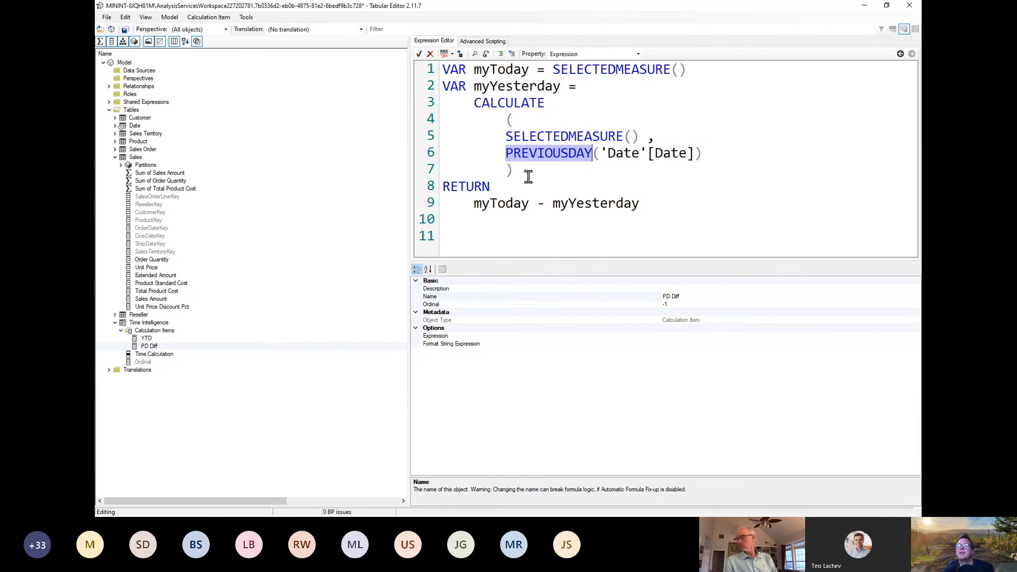
double_click(480, 186)
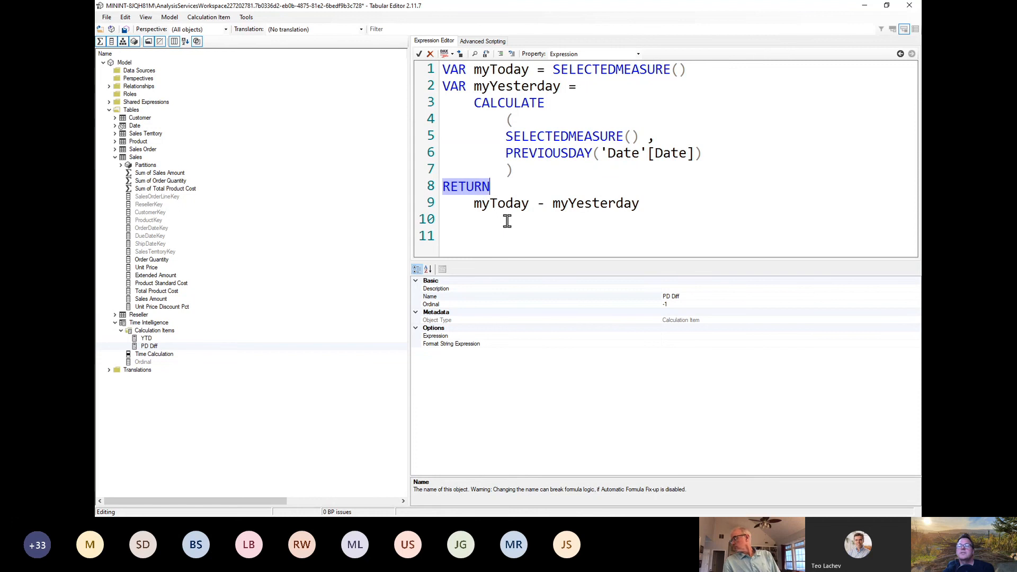
double_click(501, 205)
click(505, 71)
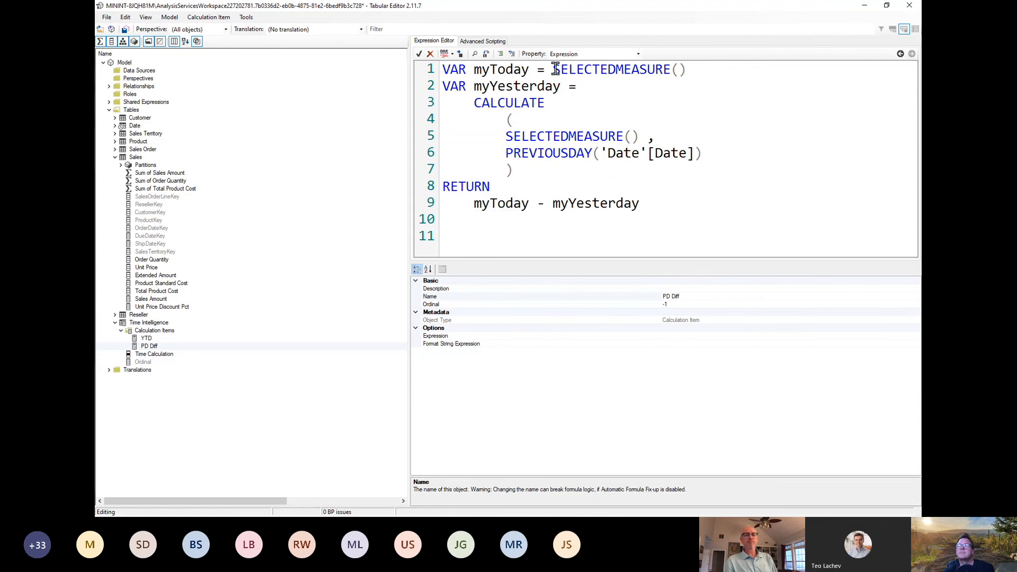
drag(556, 69, 722, 71)
click(596, 229)
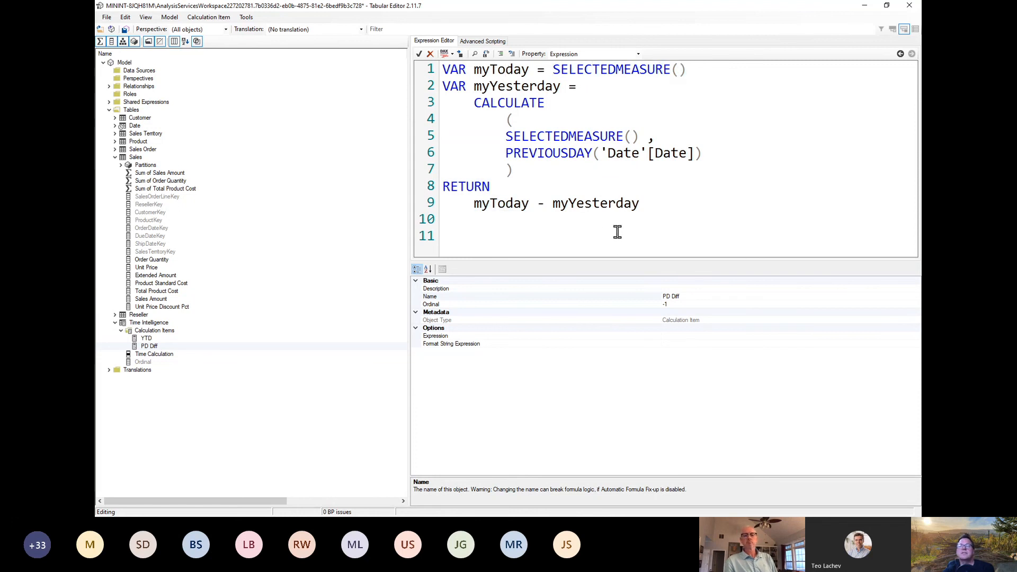
Step: Save the PD Diff item to the model, switch to Power BI Desktop and refresh the calculation groups to view the matrix
click(106, 17)
click(131, 53)
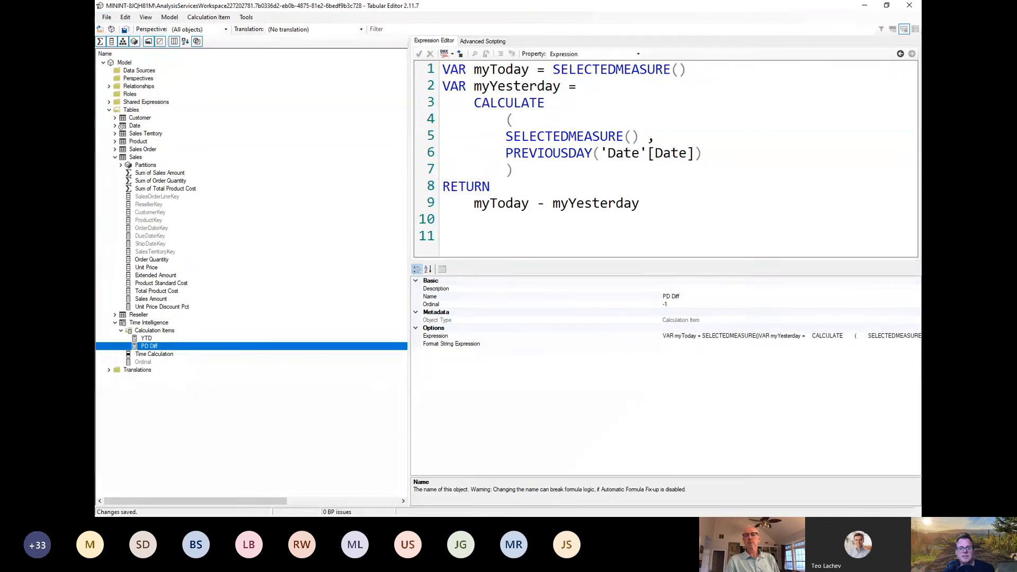
key(alt+Tab)
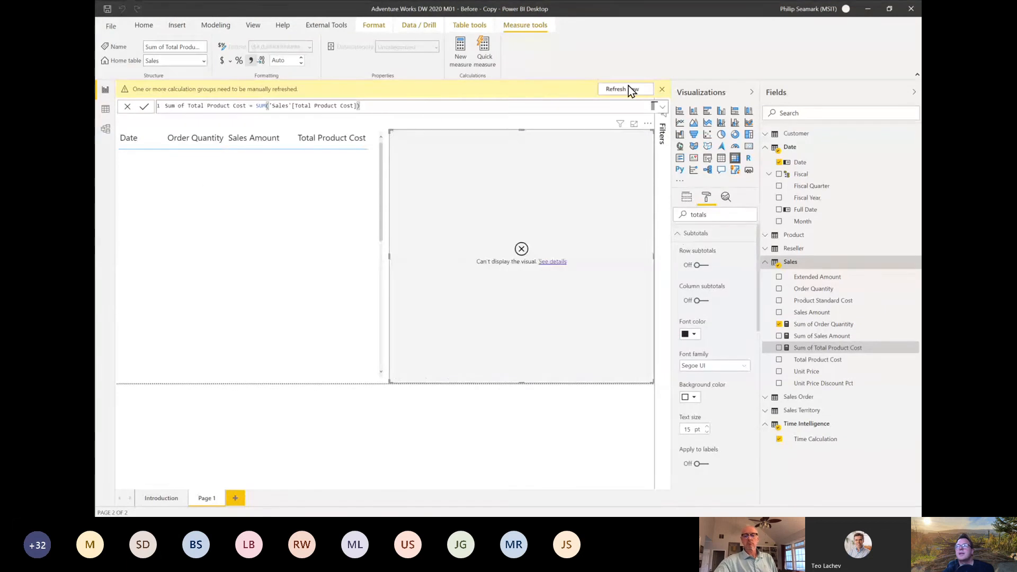
click(621, 89)
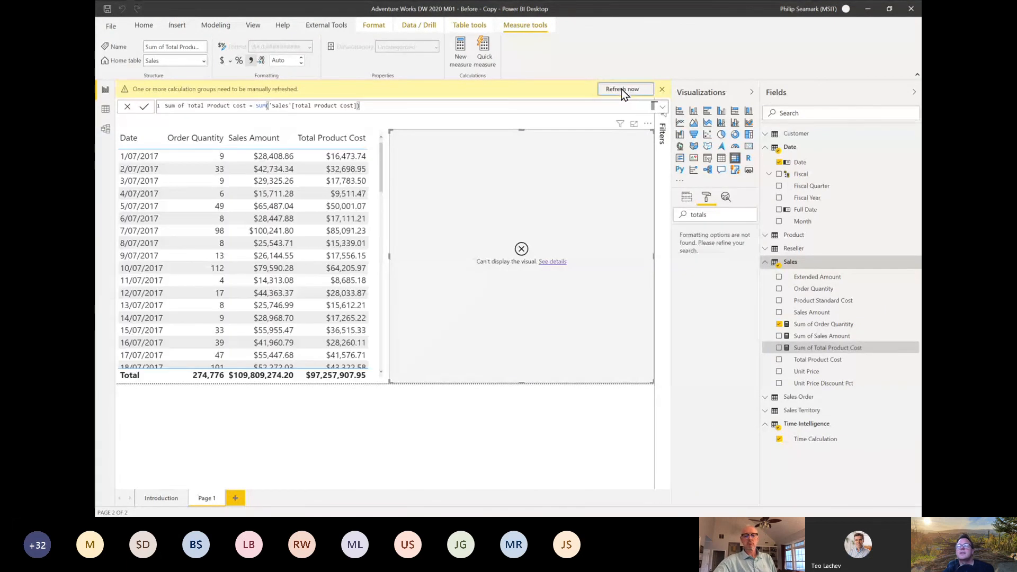
click(621, 89)
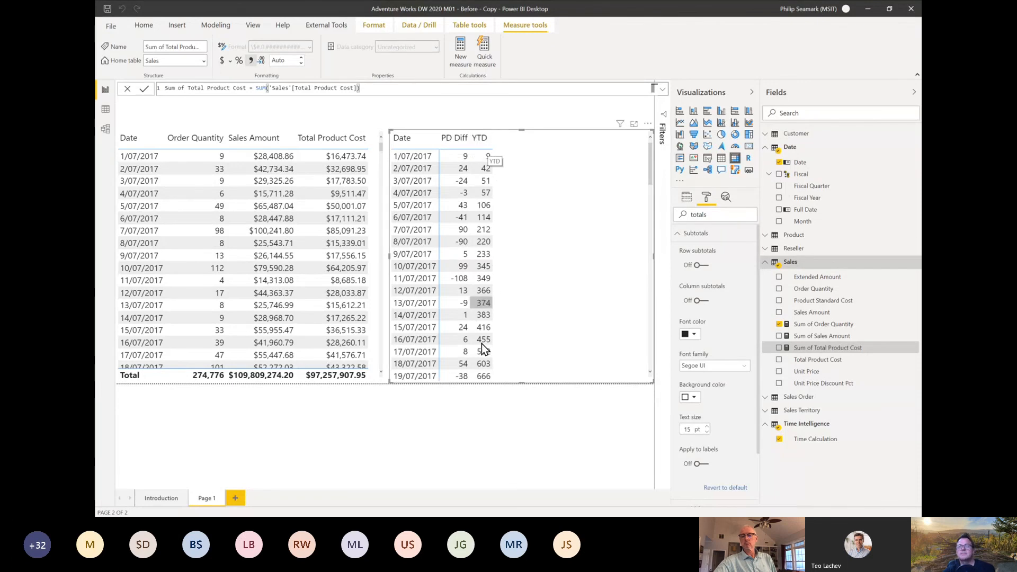
scroll(491, 148, down, 1)
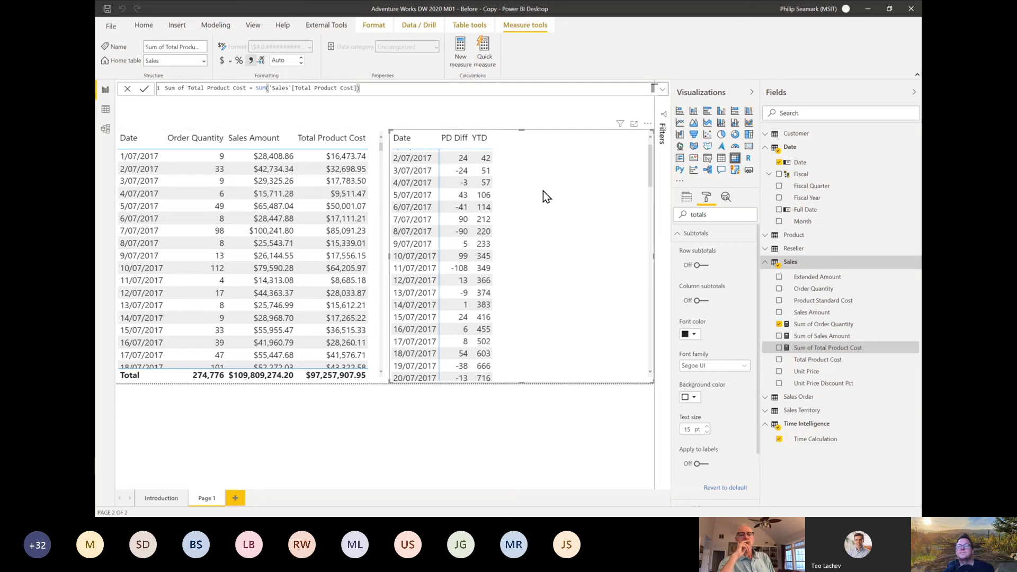
Step: Replace Sum of Order Quantity with Sum of Sales Amount in the time calculation matrix
drag(827, 337, 608, 278)
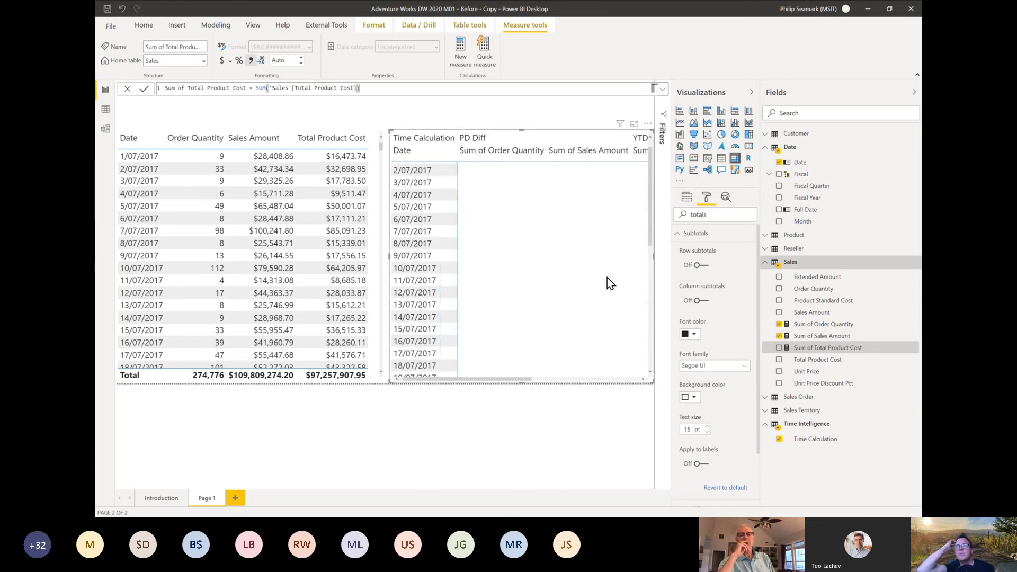
click(687, 198)
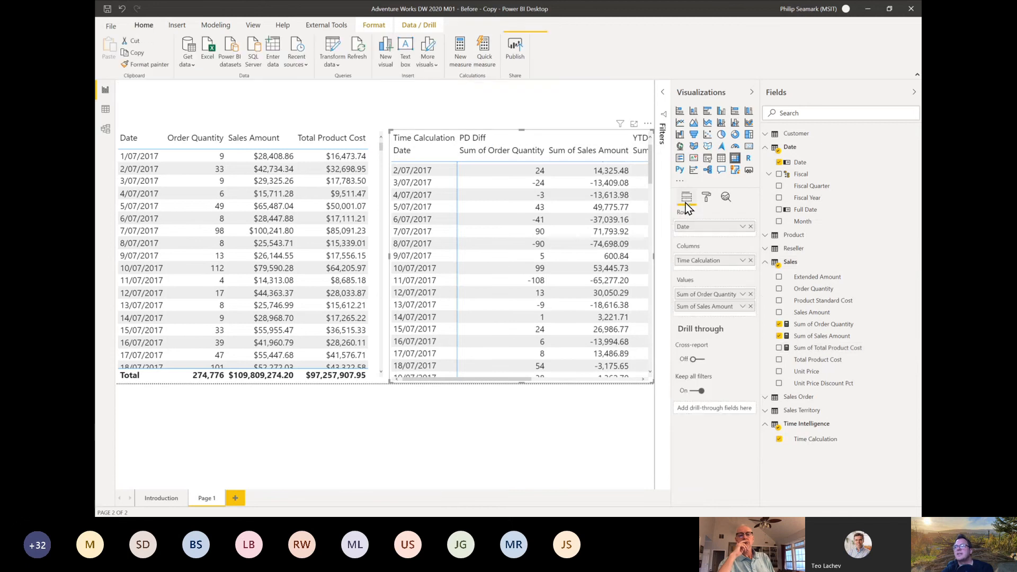
click(750, 294)
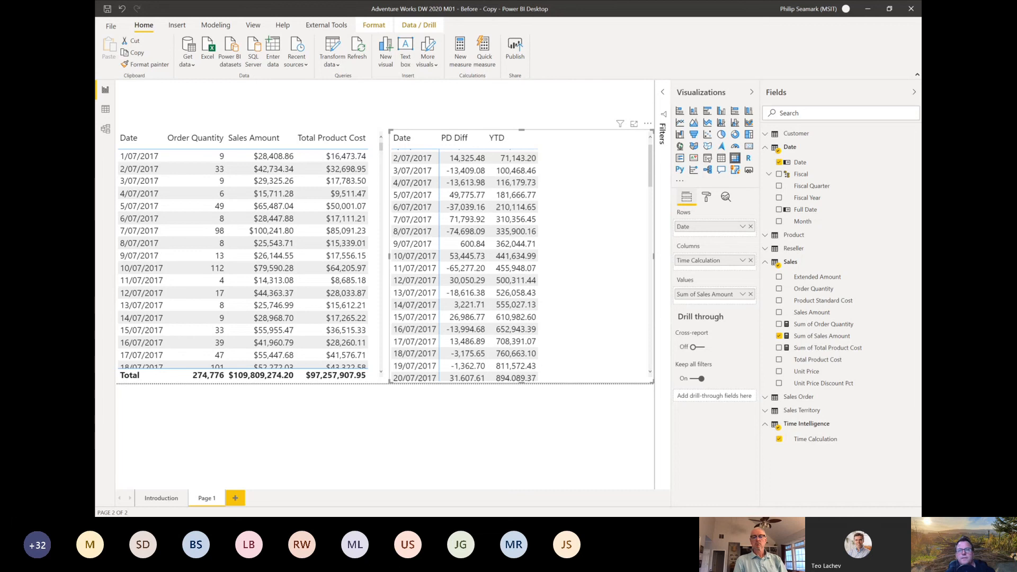
Step: Add a new report page and create a calculated table named Dynamic Measures listing "Order Quantity", "Total Product Cost" and "Sales Amount"
click(235, 498)
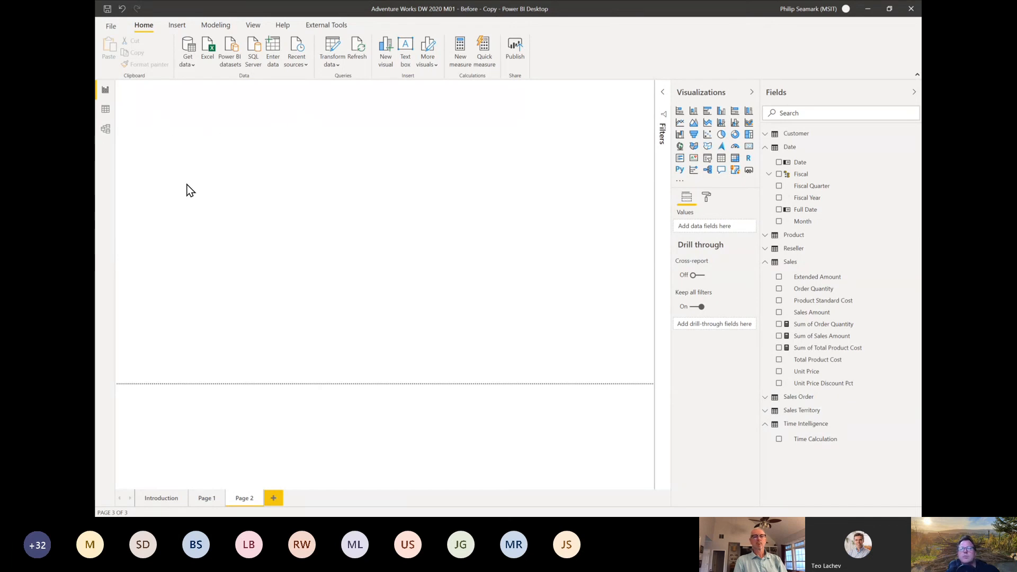
click(223, 31)
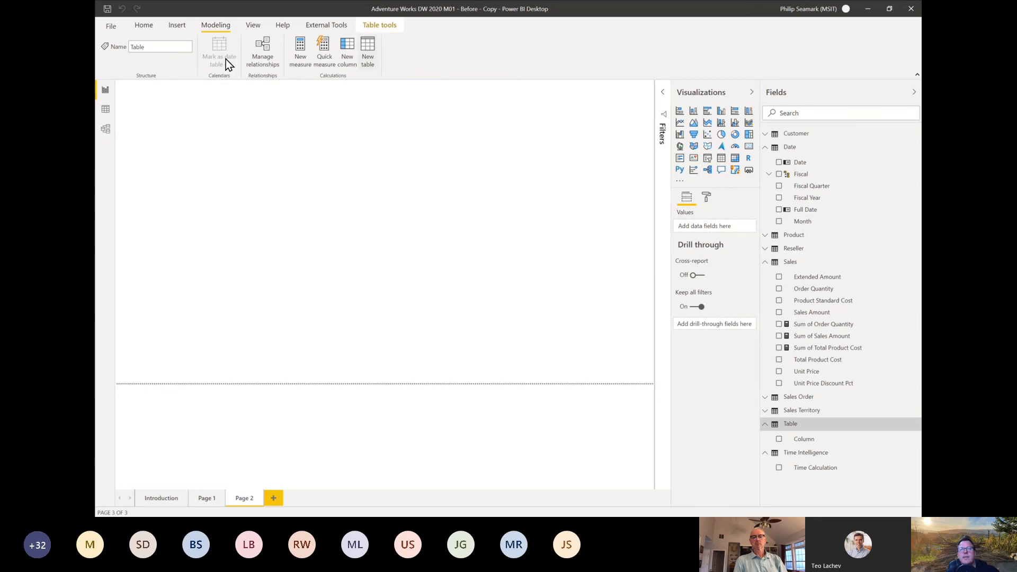
drag(229, 91, 163, 92)
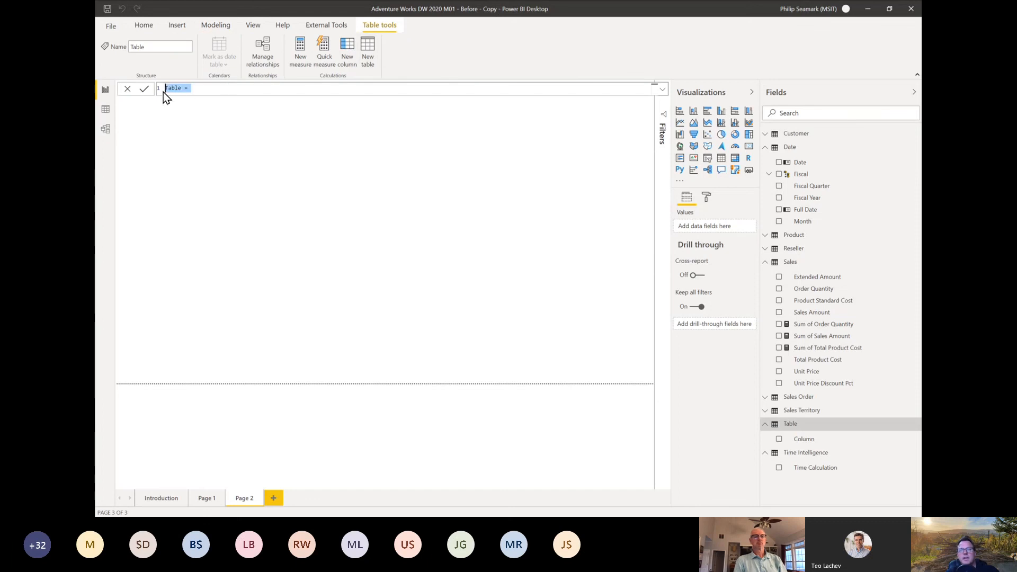
text(Dynamic Measures =     {         "Order Quantity",         "Total Product Cost",         "Sales Amount"     })
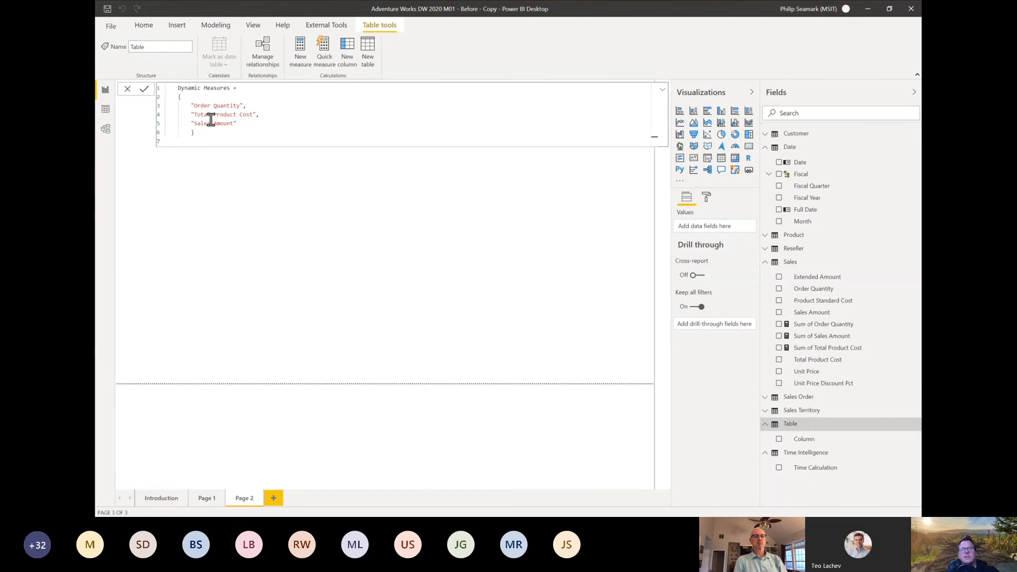
click(144, 92)
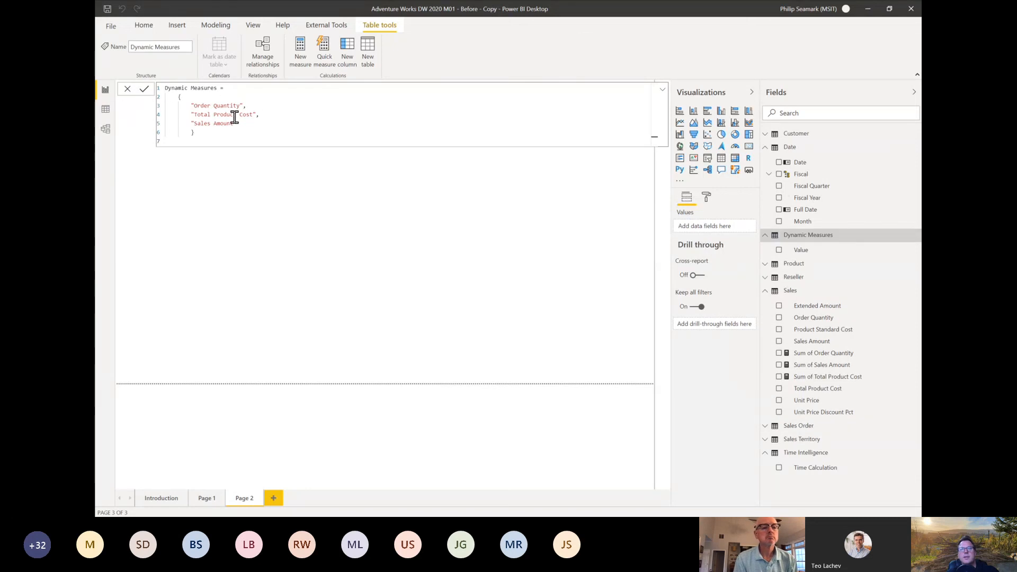
scroll(235, 116, up, 1)
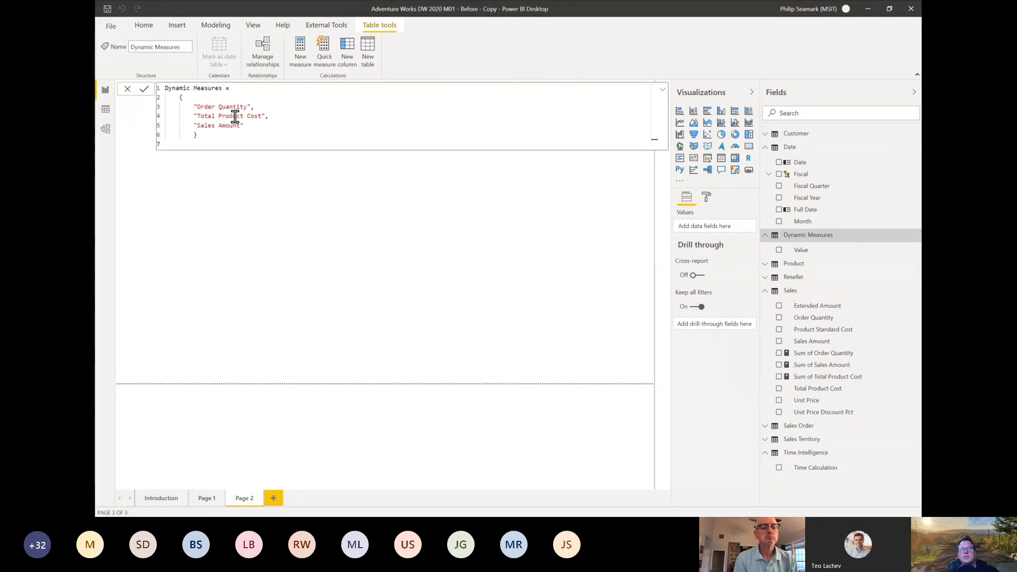
Step: View the Dynamic Measures table's rows and, in the model diagram, place that table beside the Date table
click(113, 113)
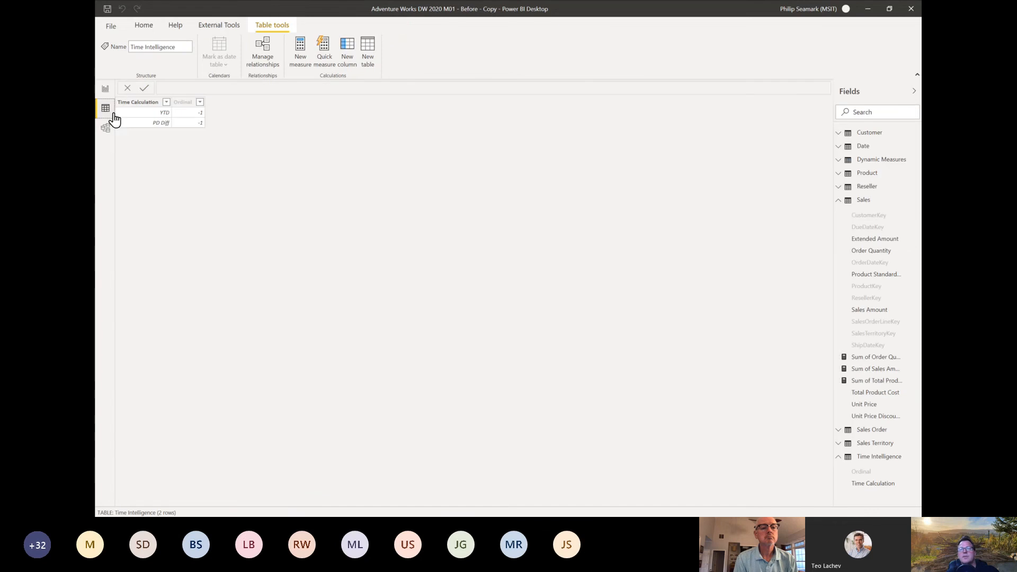
click(842, 202)
click(878, 160)
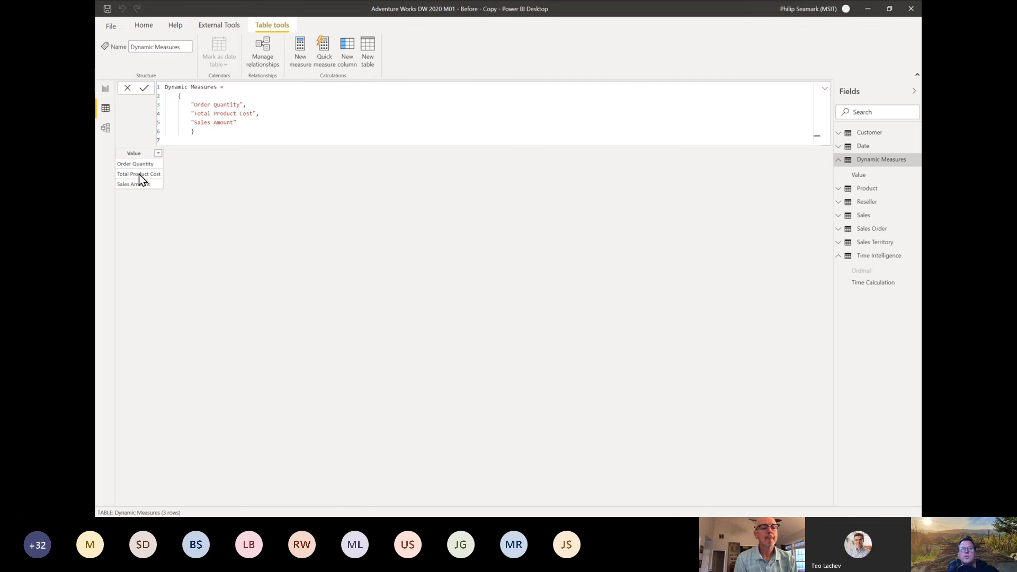
click(106, 132)
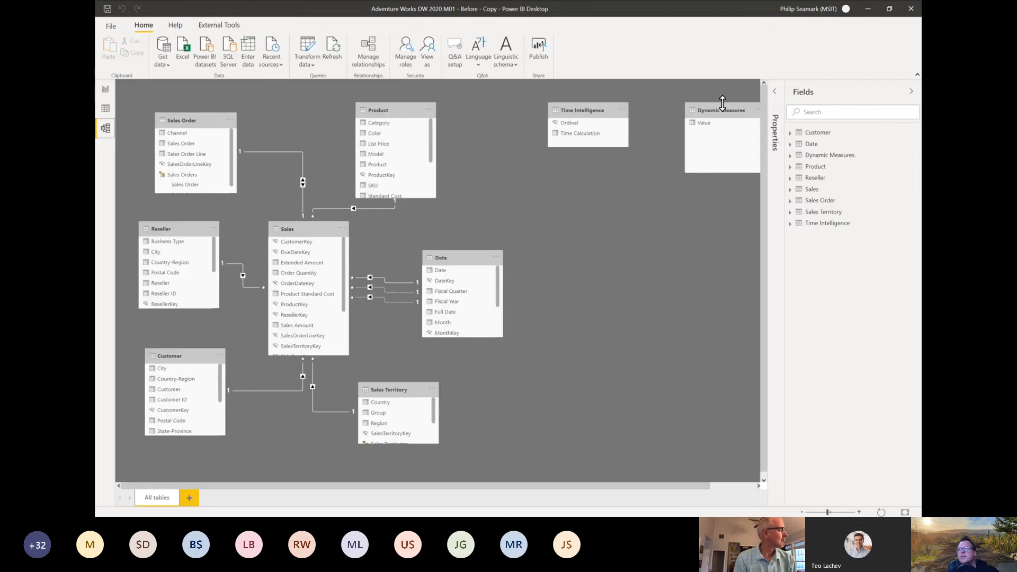
drag(723, 108, 586, 228)
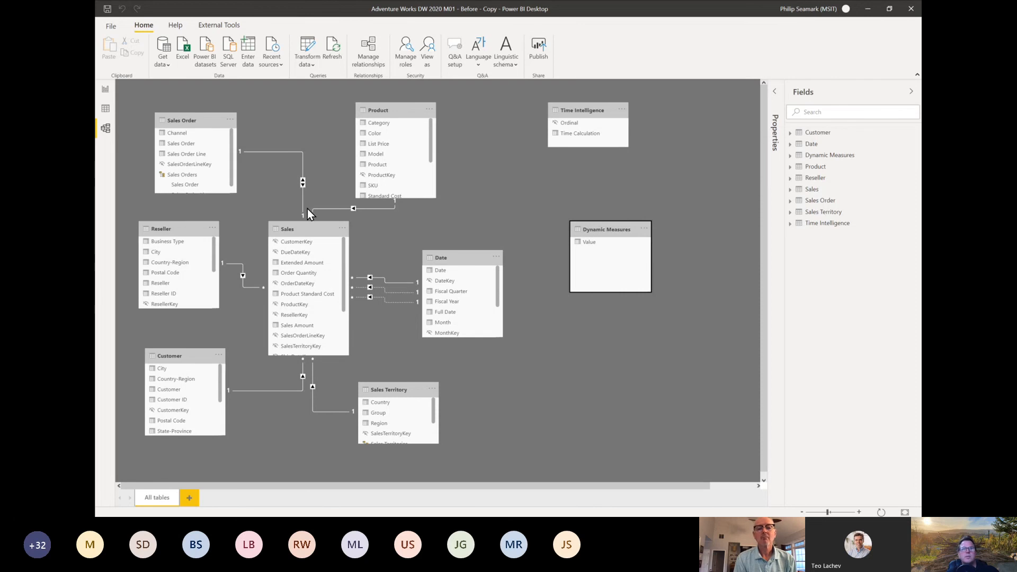
Step: Create Dynamic Measure in the Dynamic Measures table, a SWITCH on SELECTEDVALUE('Dynamic Measures'[Value]) returning the matching Sum of Order Quantity, Sales Amount or Total Product Cost
click(103, 91)
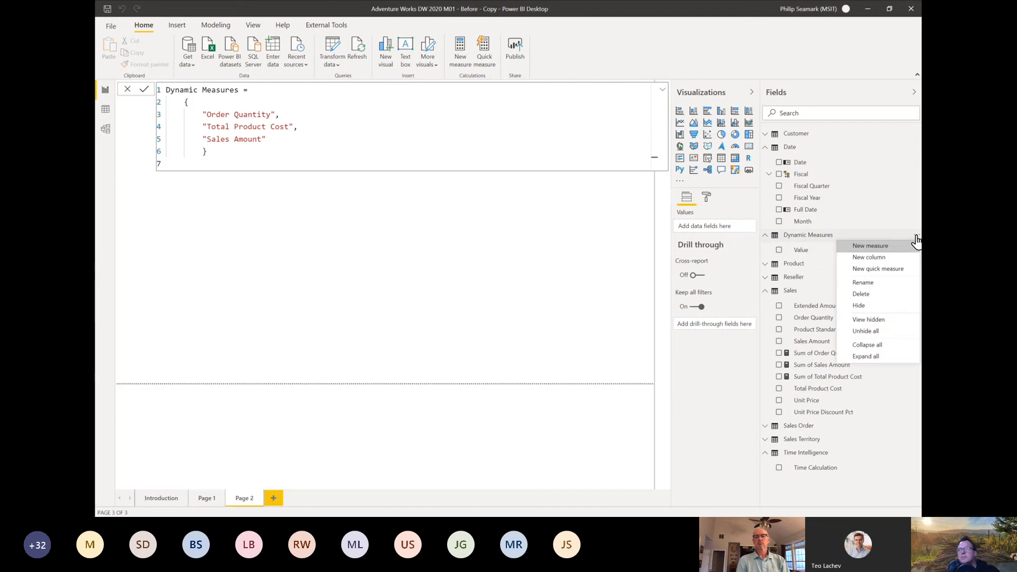
click(872, 248)
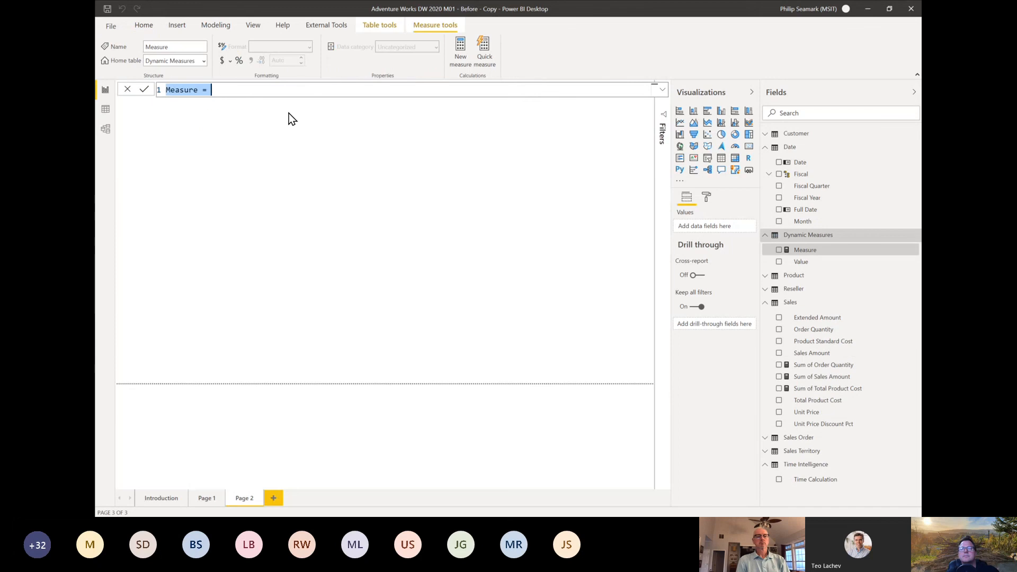
text(Dynamic Measure = SWITCH(     SELECTEDVALUE('Dynamic Measures'[Value]) ,     "Order Quantity" , [Sum of Order Quantity] ,     "Sales Amount" , [Sum of Sales Amount] ,     "Total Product Cost" , [Sum of Total Product Cost] ))
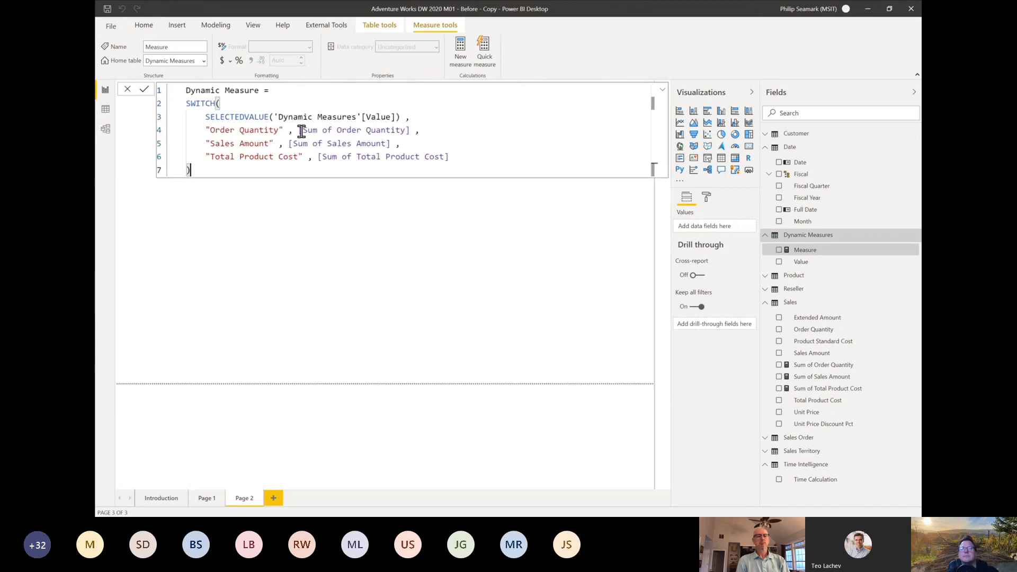
scroll(201, 109, up, 2)
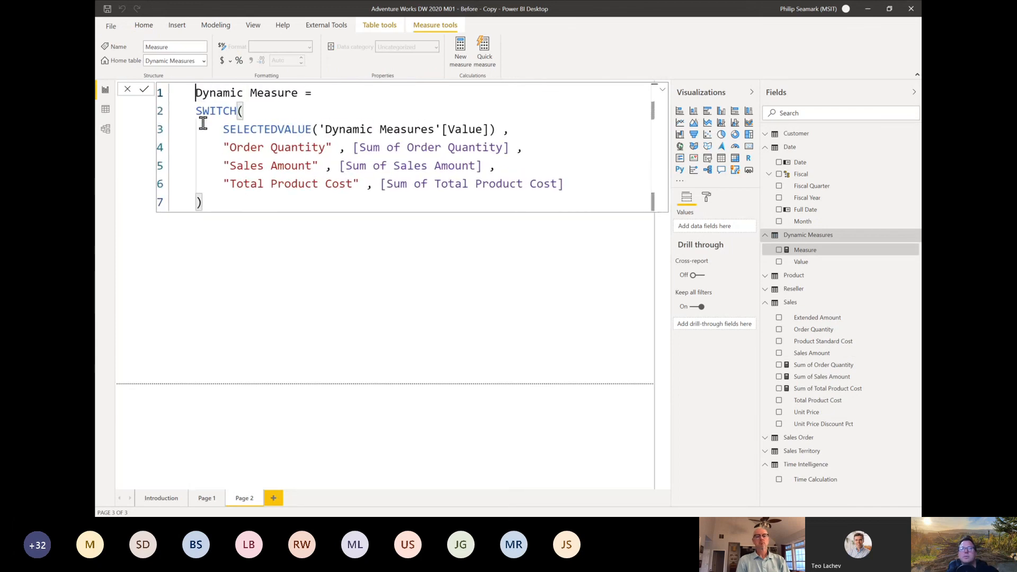
key(BackSpace)
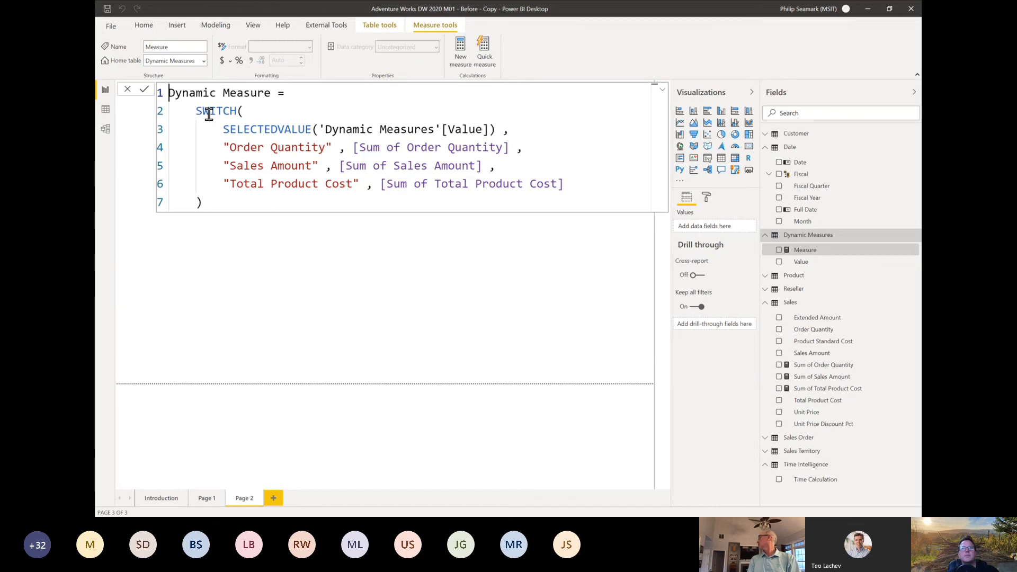
drag(221, 129, 501, 128)
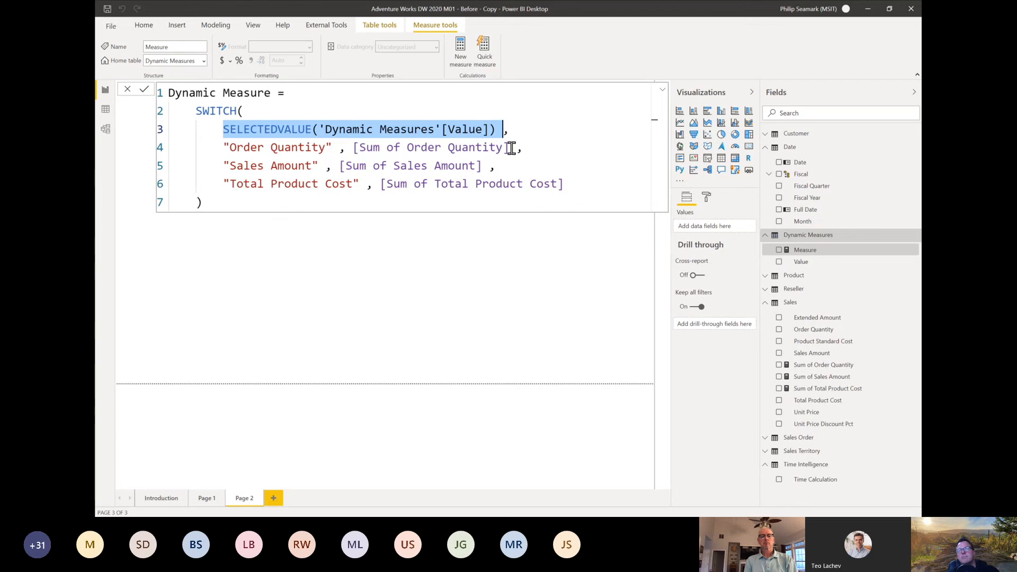
drag(509, 148, 345, 150)
drag(230, 166, 292, 168)
drag(393, 166, 477, 166)
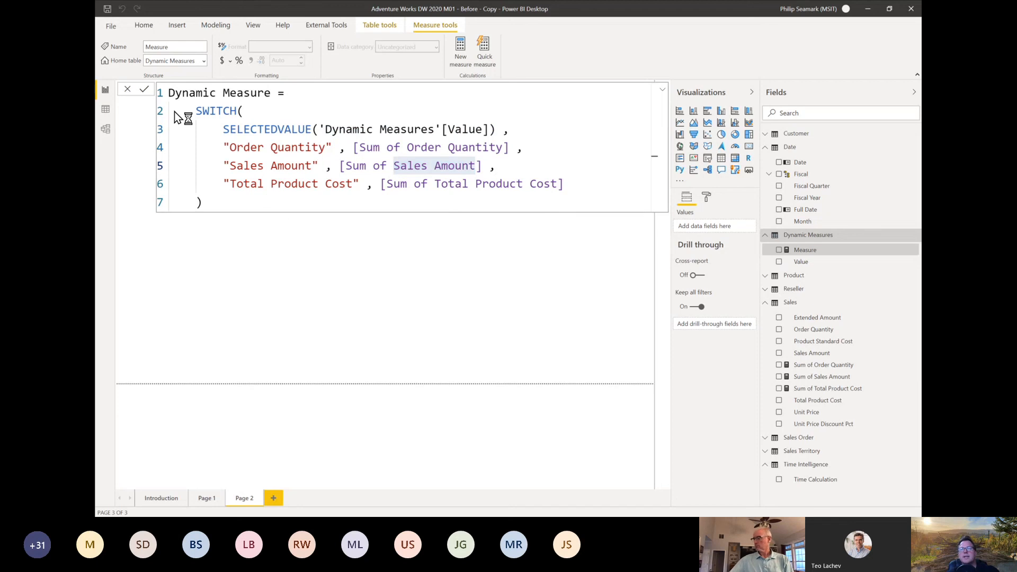
click(146, 90)
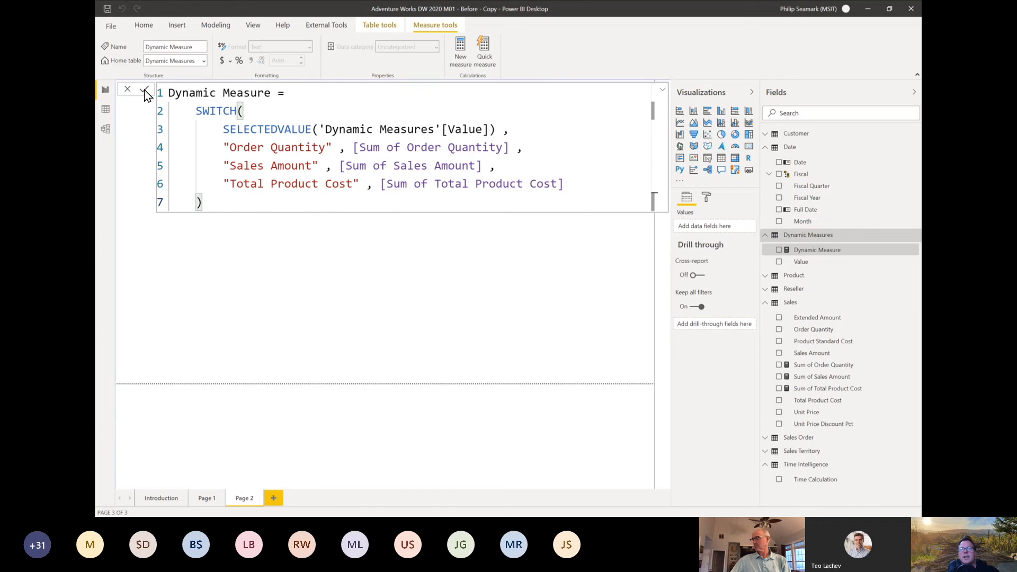
click(663, 92)
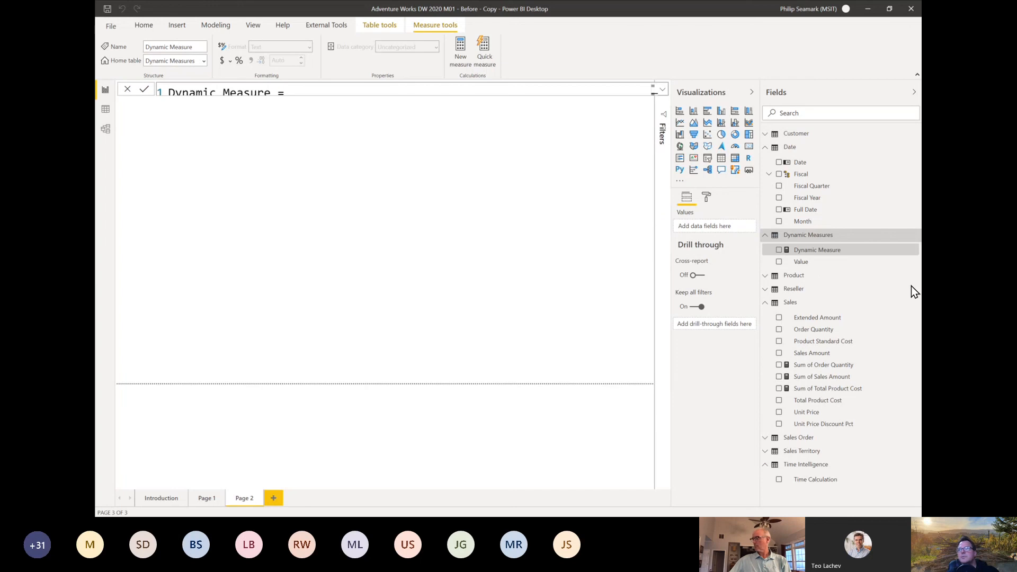
Step: Place the Dynamic Measures Value field on the empty page as a table visual and move it near the page's upper edge
click(358, 222)
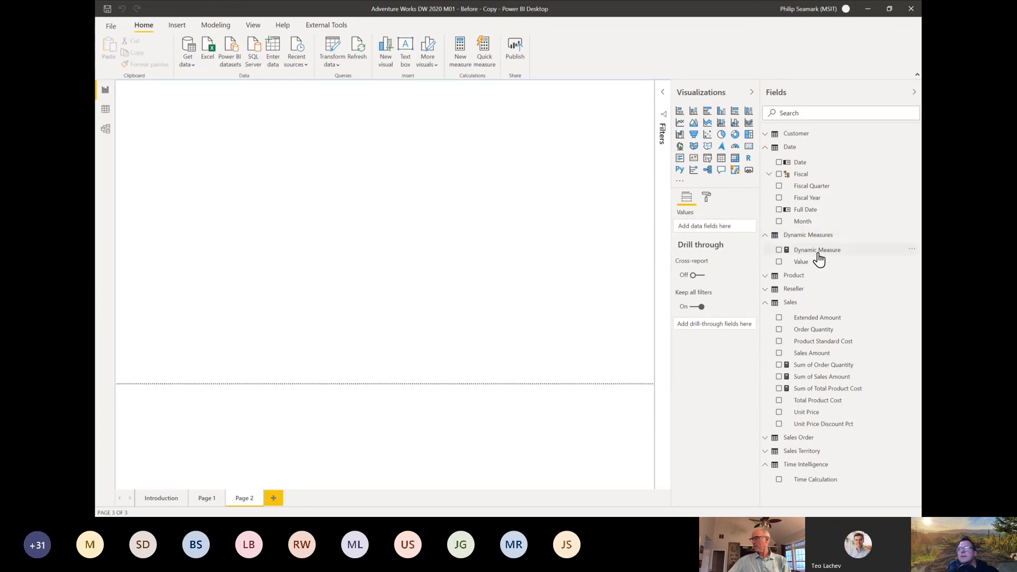
drag(356, 184, 259, 125)
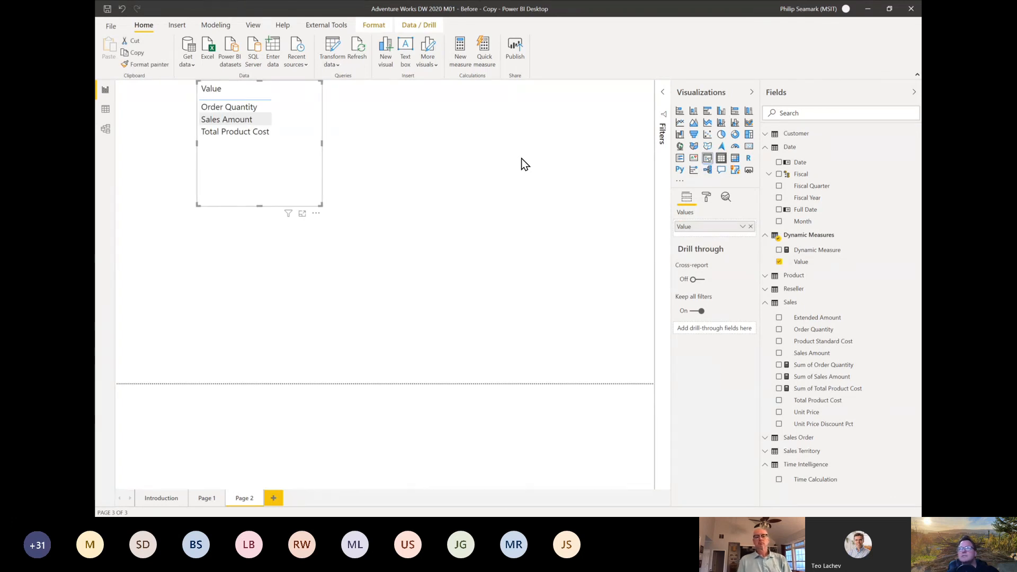
Step: Convert the Value table visual to a slicer with horizontal orientation and resize it to about 606 wide by 119 high
click(707, 158)
click(706, 198)
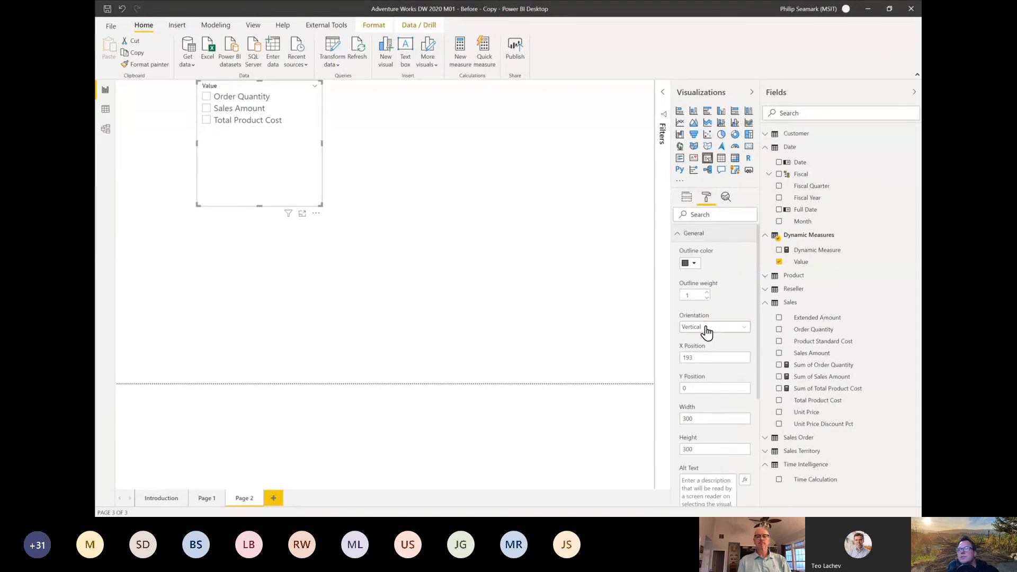
click(706, 329)
click(706, 350)
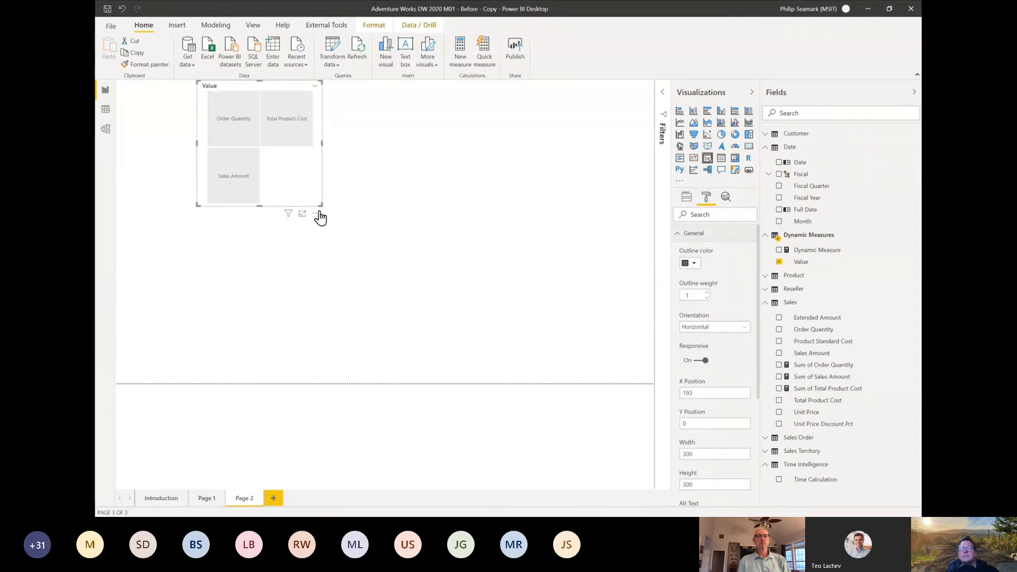
drag(321, 204, 449, 134)
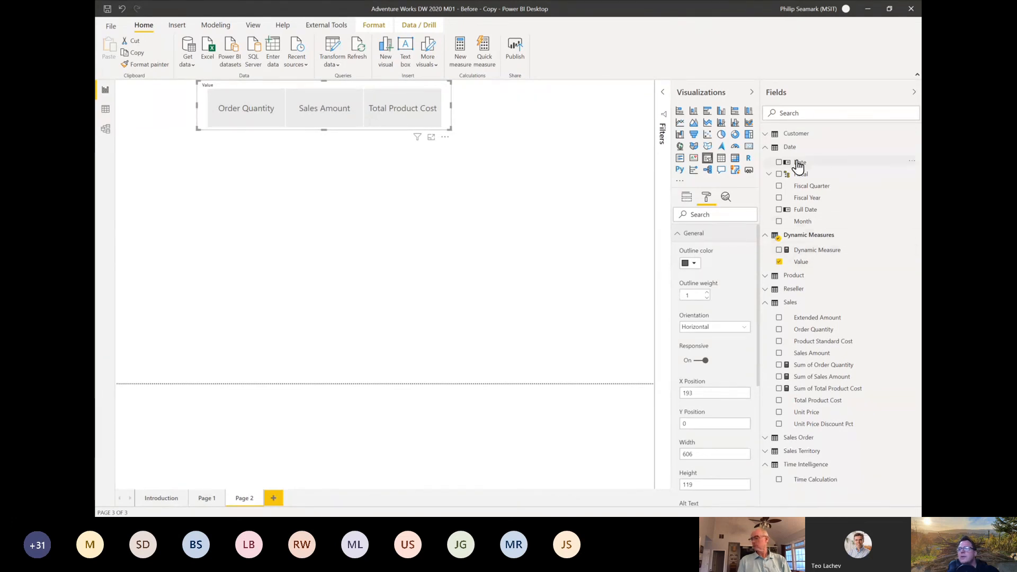
Step: Build a table of Date and Dynamic Measure below the slicer, and try Order Quantity, Sales Amount and Total Product Cost in turn
drag(797, 163, 224, 205)
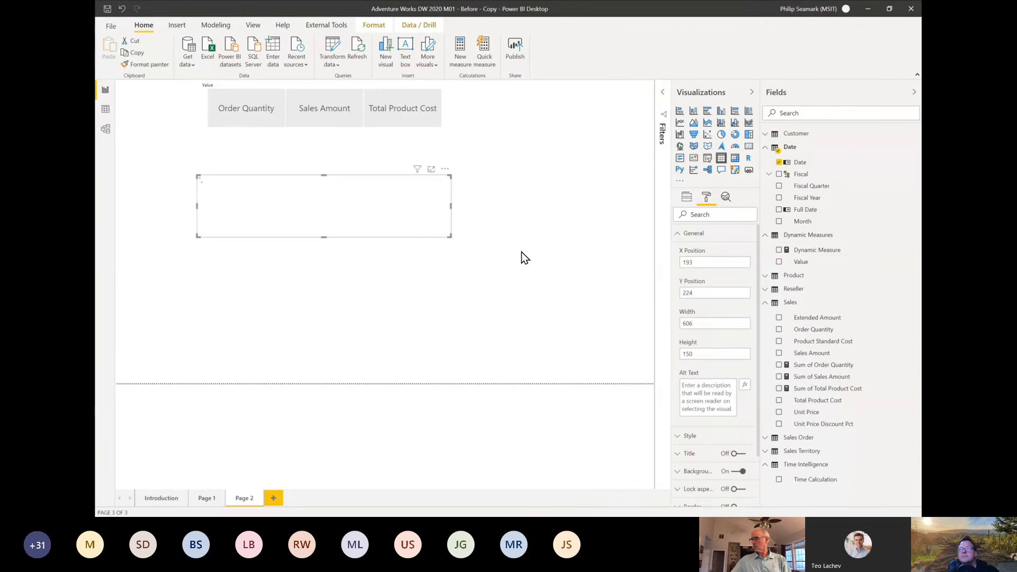
drag(813, 256, 427, 336)
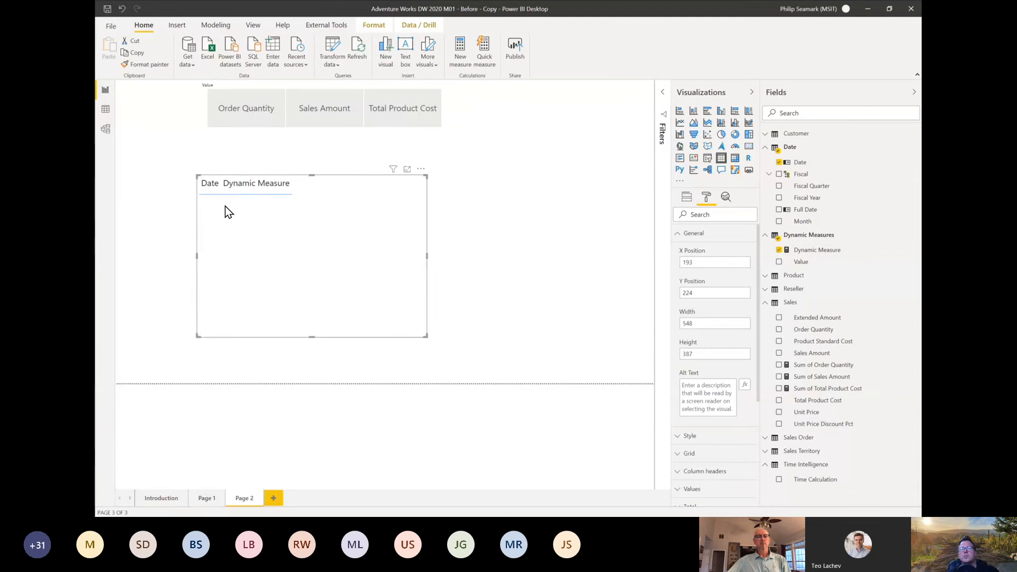
click(244, 114)
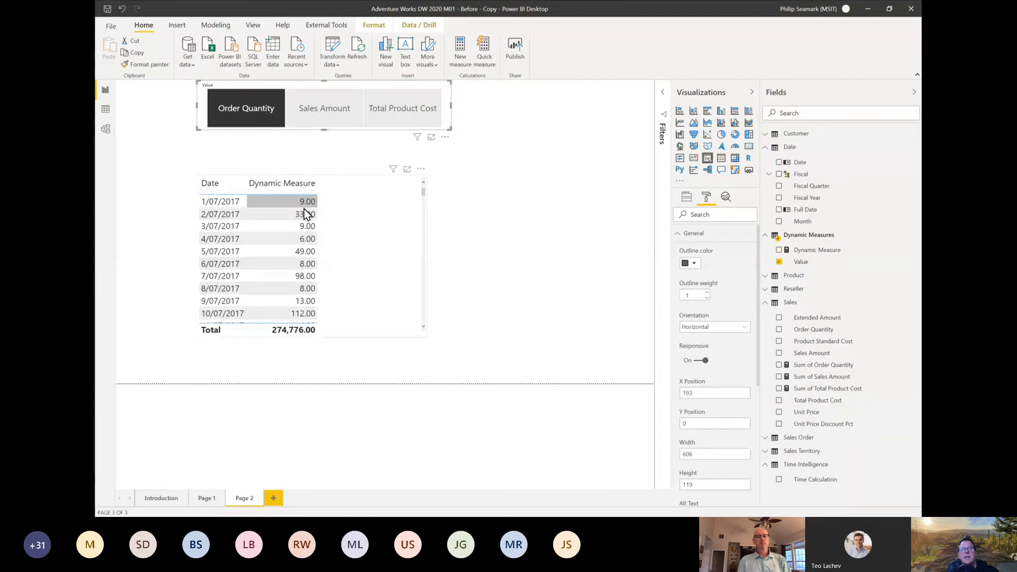
click(319, 116)
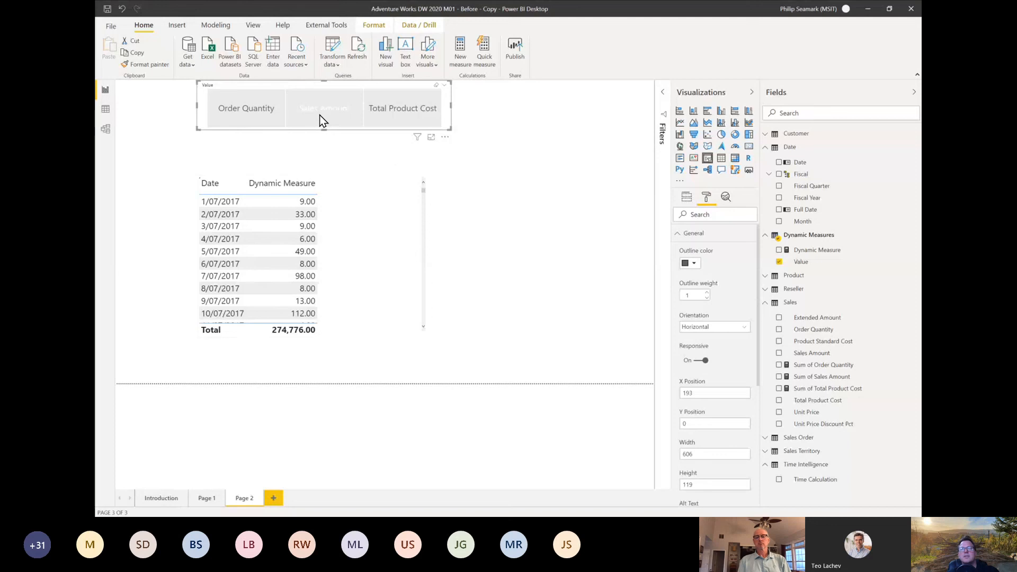
click(395, 110)
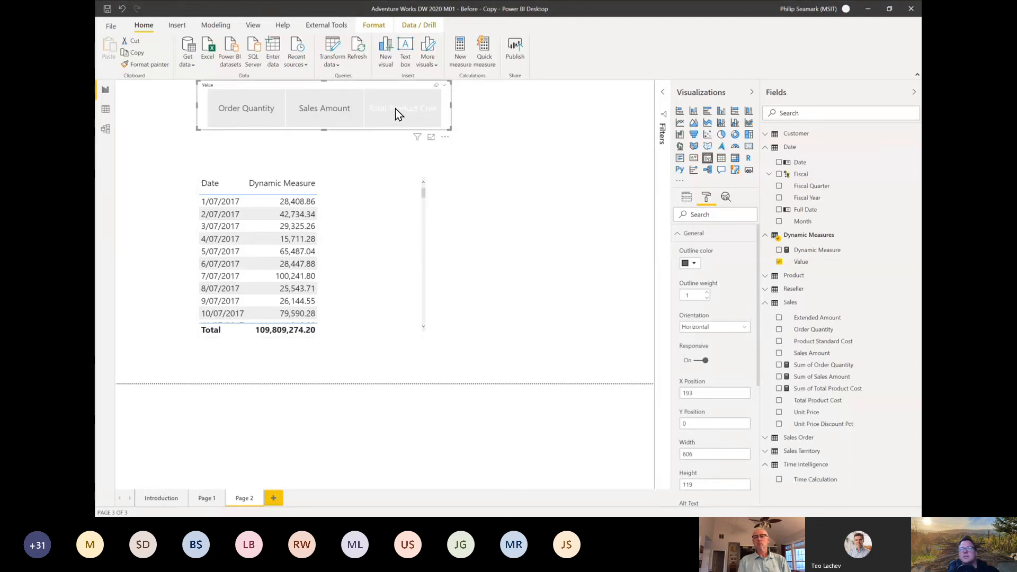
Step: Change the Dynamic Measure table to a line chart and switch the slicer through Order Quantity, Sales Amount and Total Product Cost
click(401, 239)
click(680, 123)
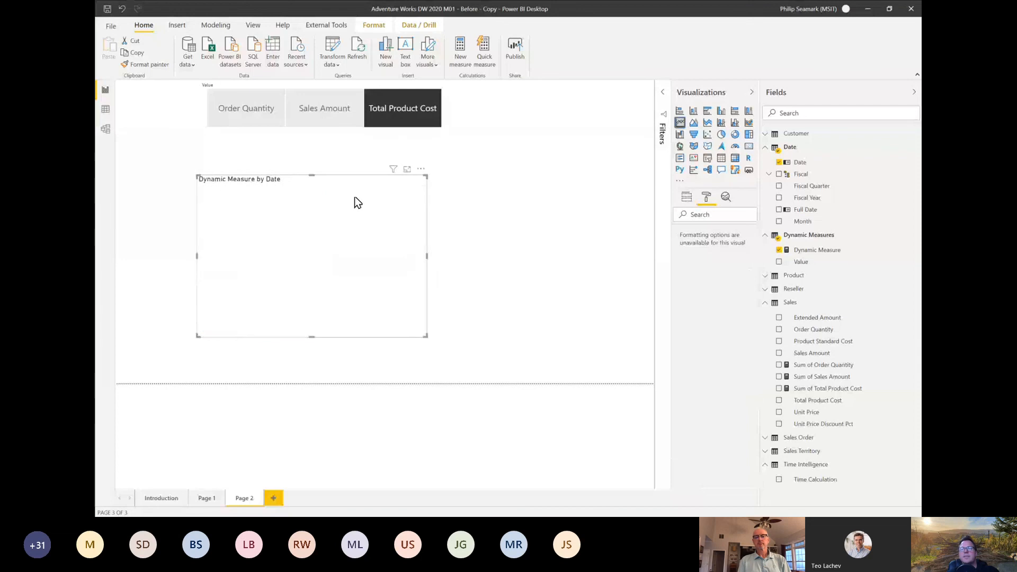
click(243, 115)
click(317, 106)
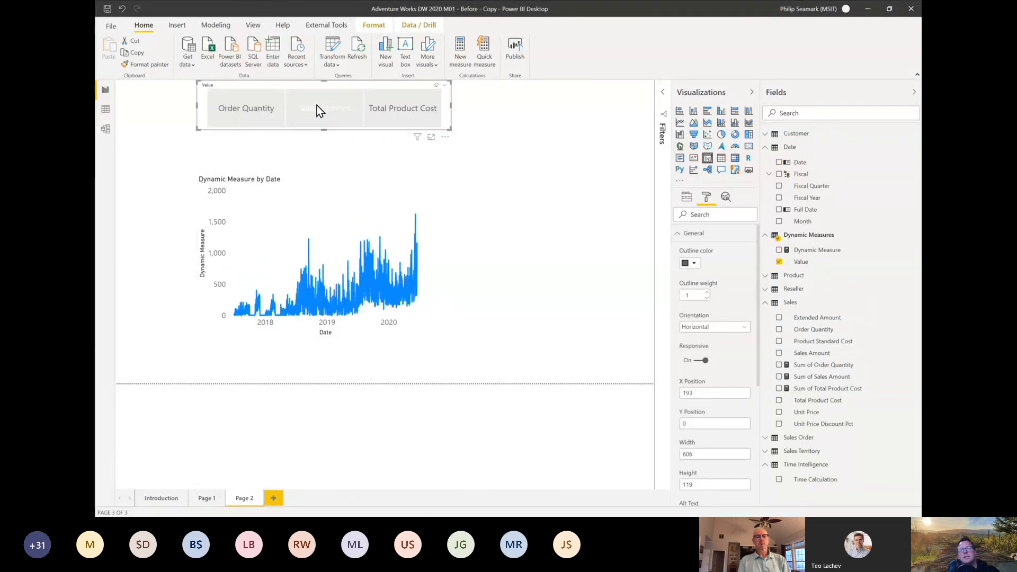
click(396, 113)
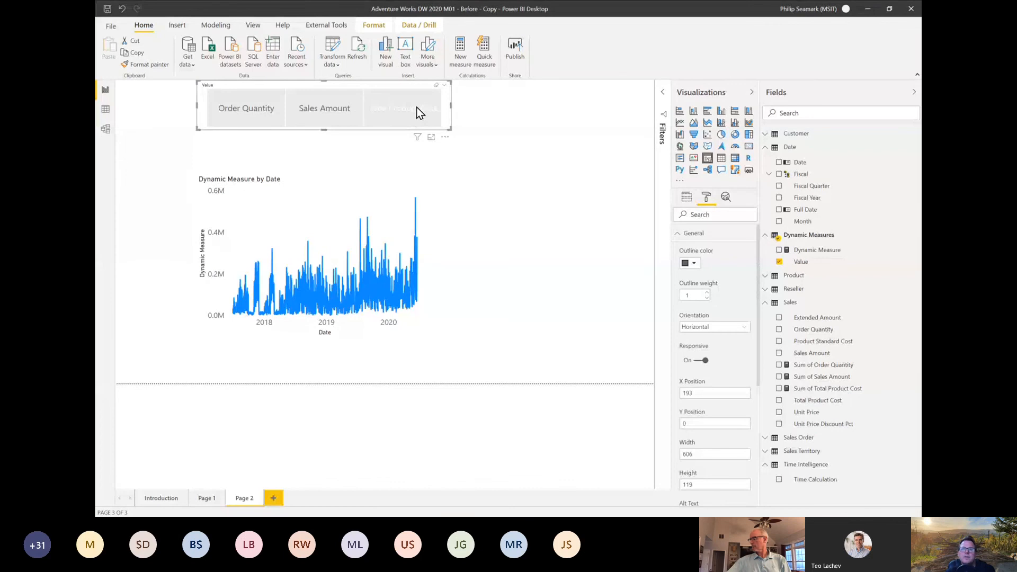
click(416, 110)
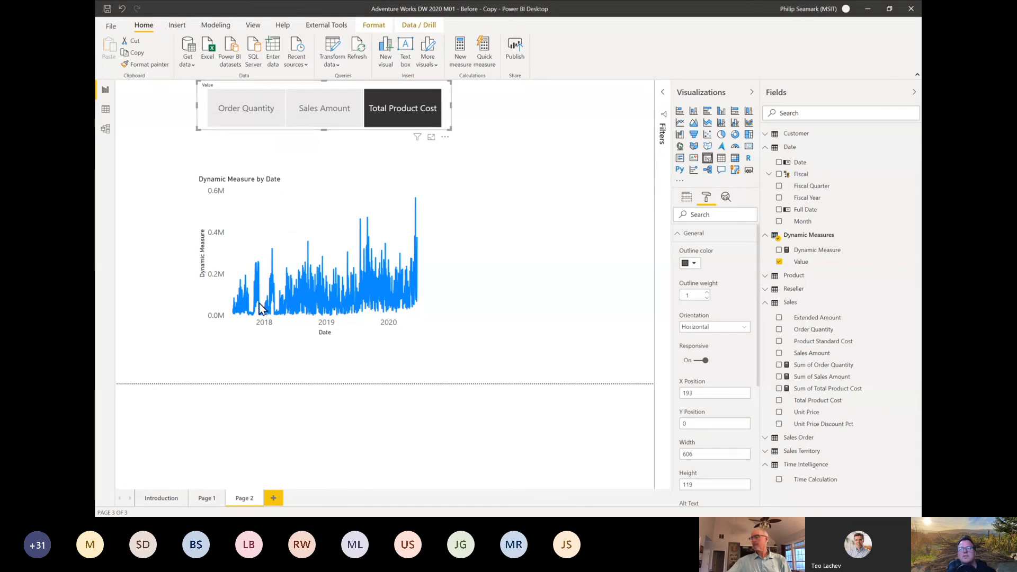
Step: Add a blank report page and switch to Tabular Editor with the Sales table collapsed in the model tree
mouse_move(325, 238)
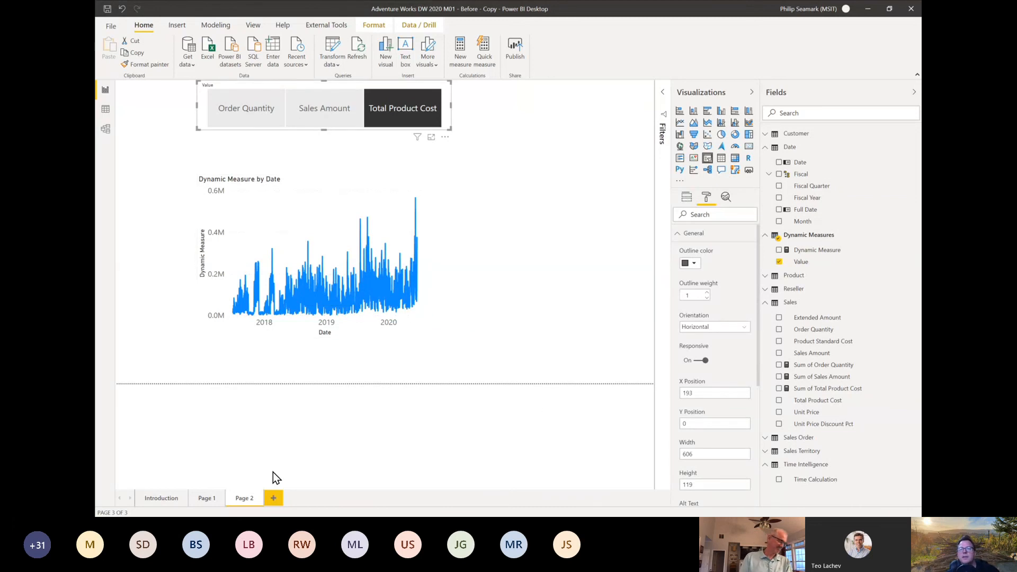
click(274, 496)
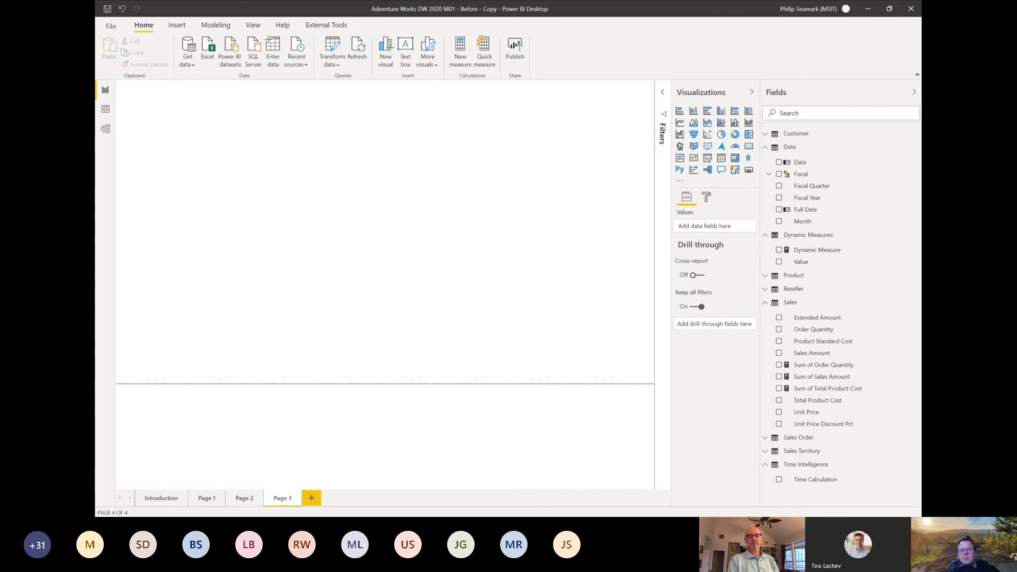
key(alt+Tab)
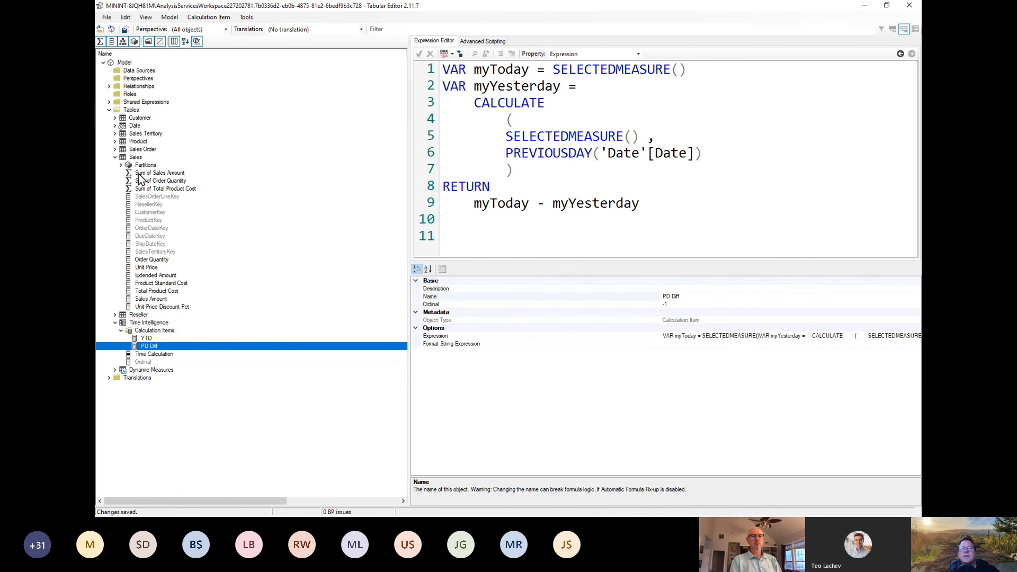
click(114, 158)
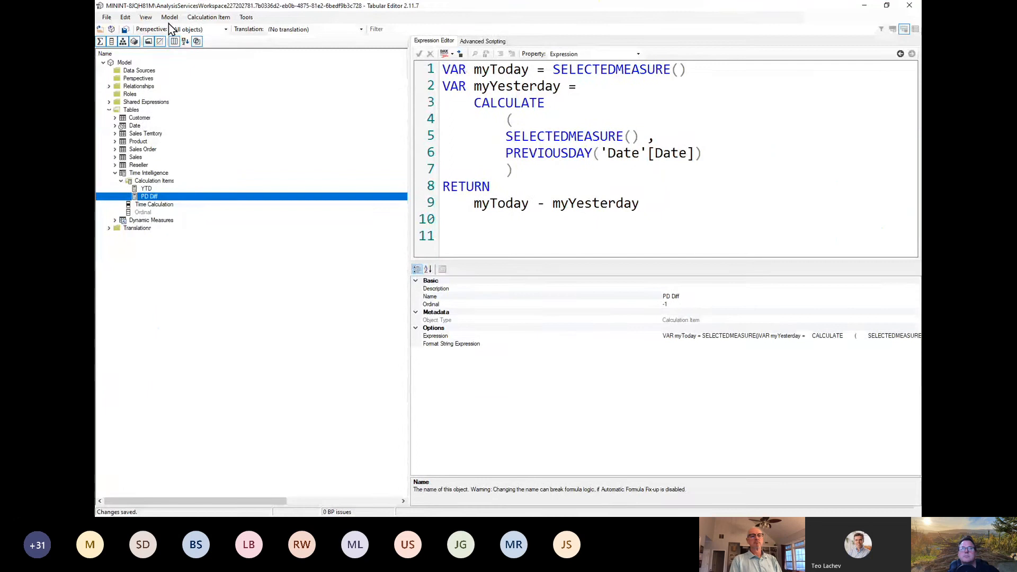
Step: Create a new calculation group named Calc Group Dynamic in the model and save the changes
click(170, 17)
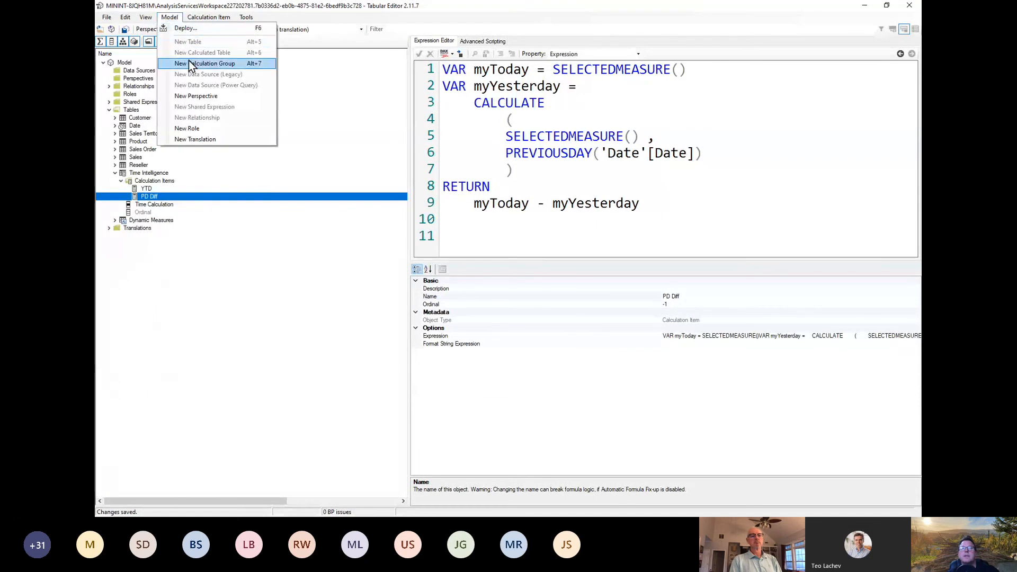
click(191, 64)
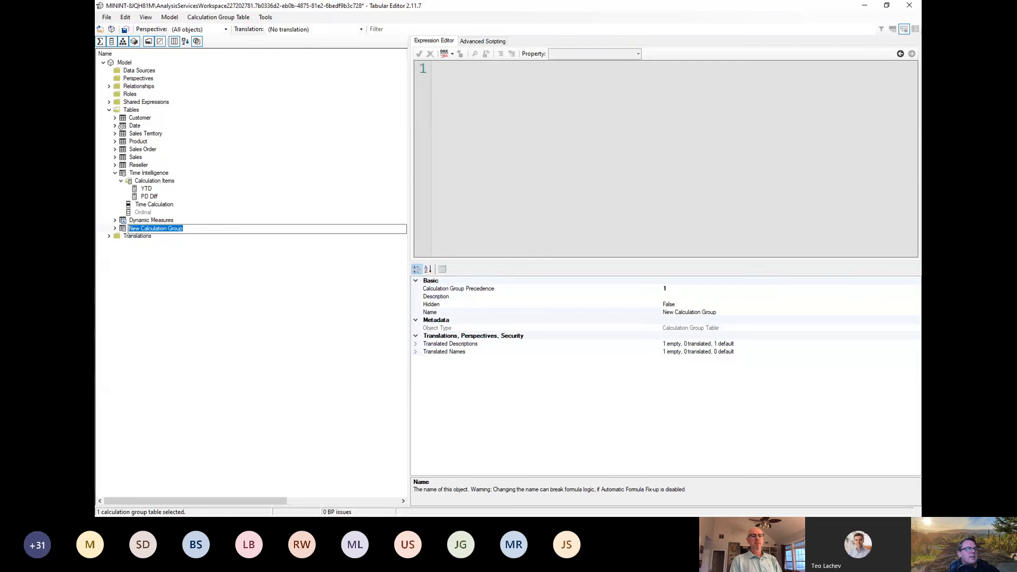
key(alt+Tab)
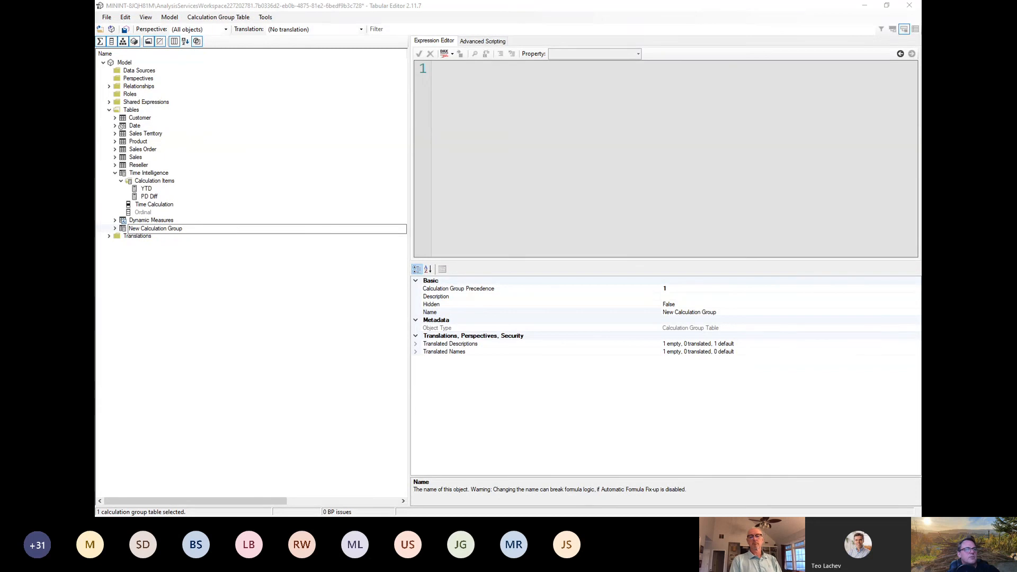
click(178, 225)
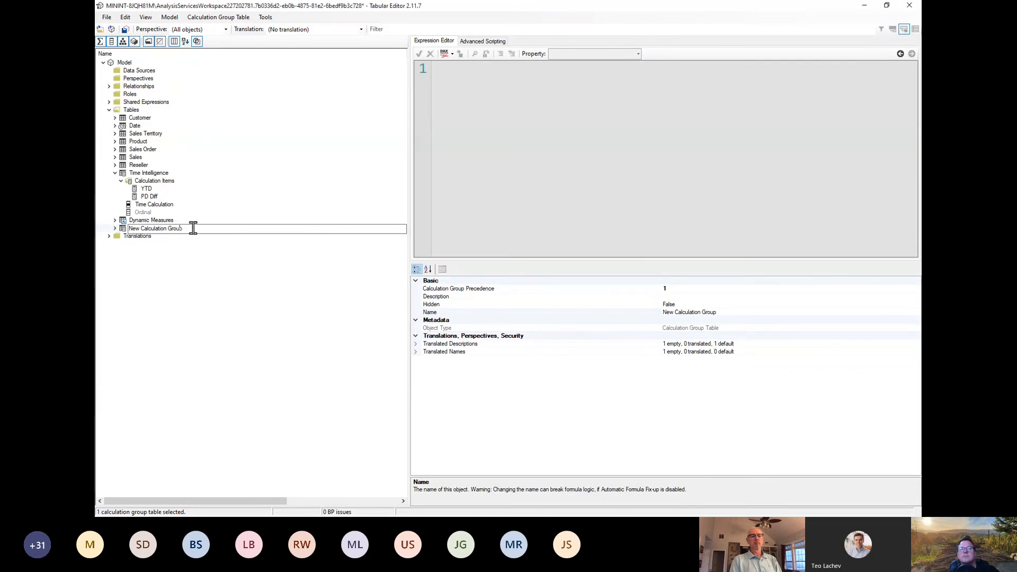
key(ctrl+a)
text(Calc Group Dynamic)
key(Return)
key(ctrl+s)
Step: Expand Calc Group Dynamic and compare its Calculation Group Precedence with that of the Time Intelligence group
click(115, 228)
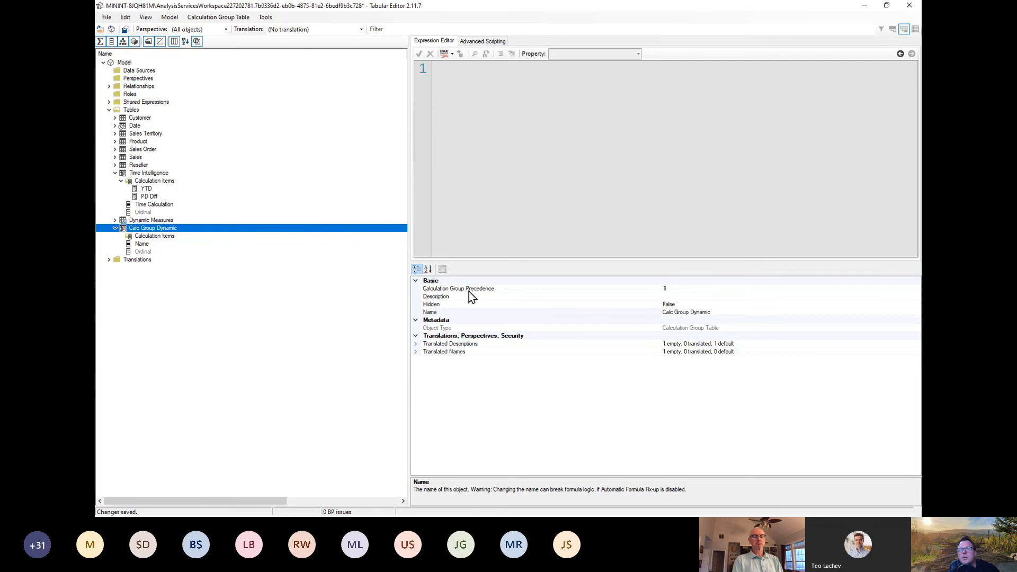
click(675, 289)
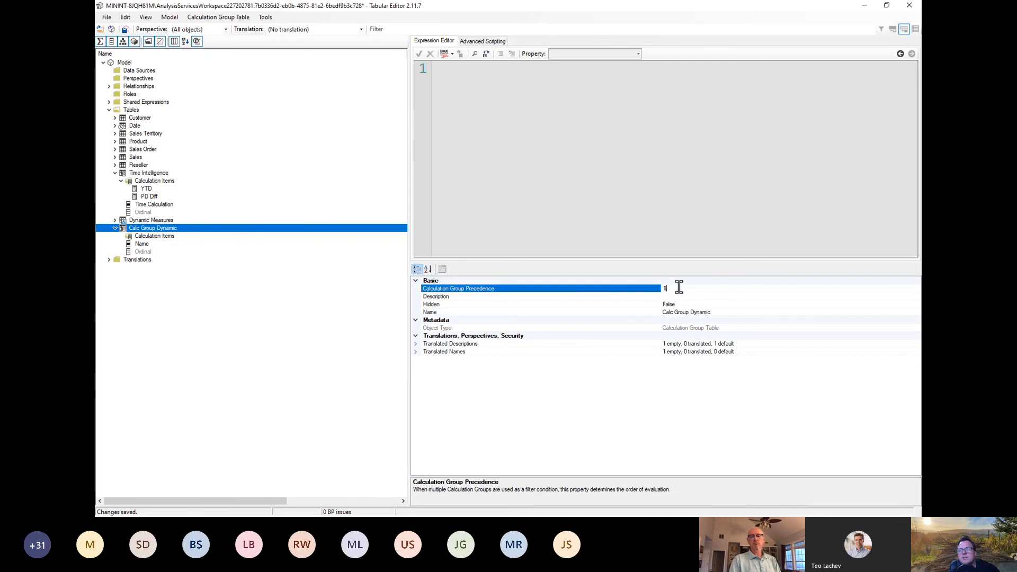
click(150, 173)
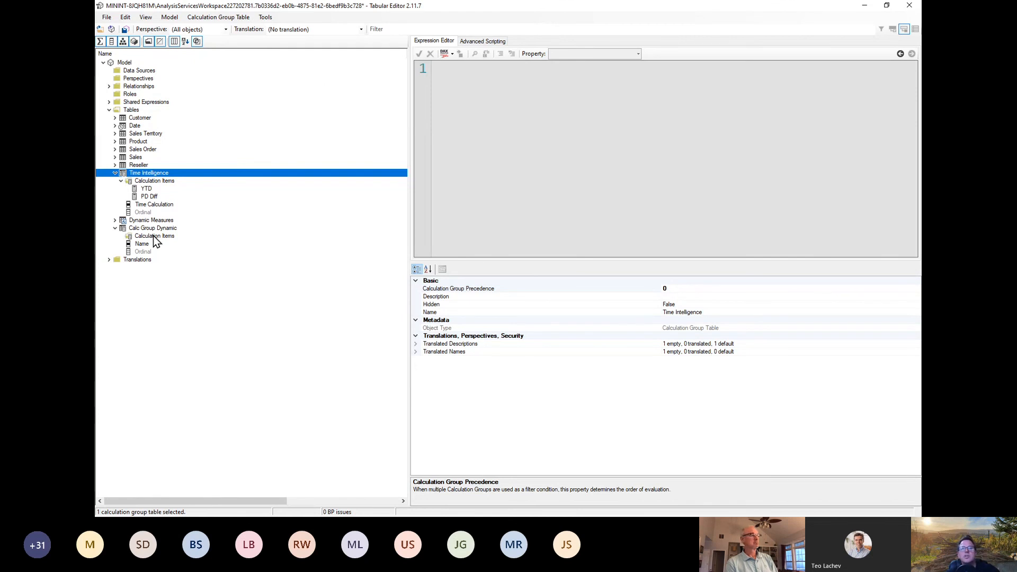
Step: Add a calculation item named Order Quantity to Calc Group Dynamic with the expression [Sum of Order Quantity]
right_click(139, 237)
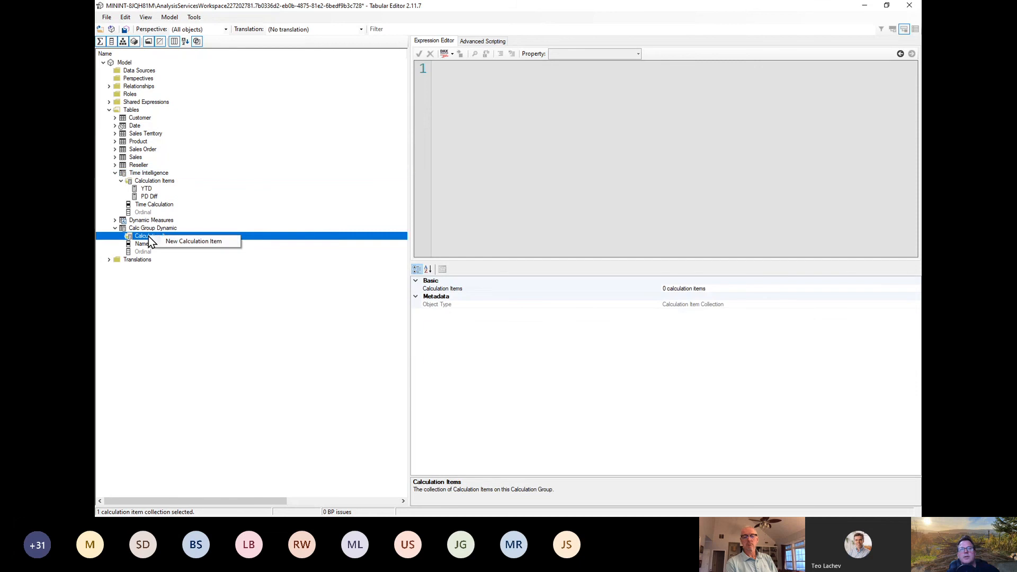
click(170, 241)
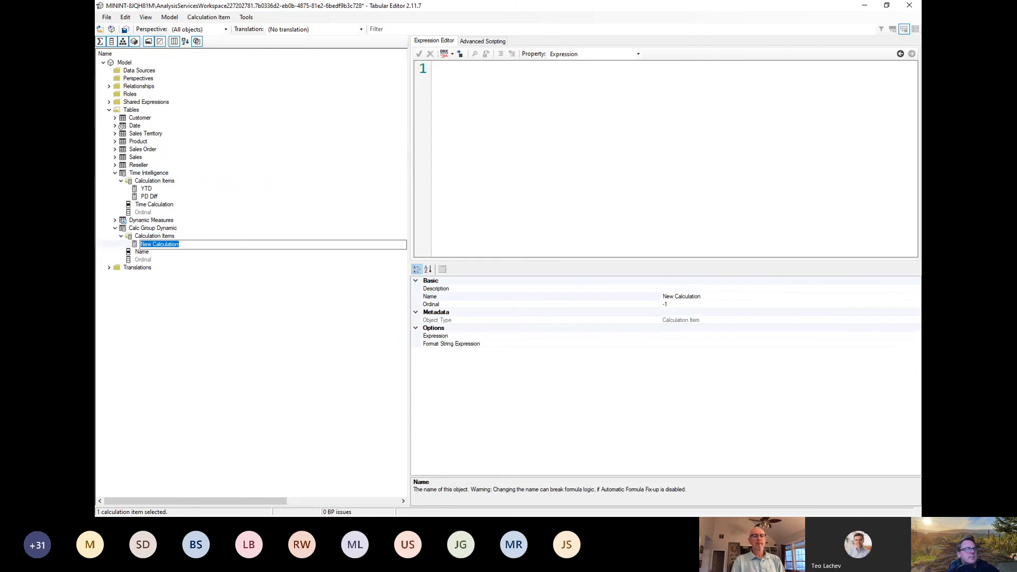
text(Order Quantity)
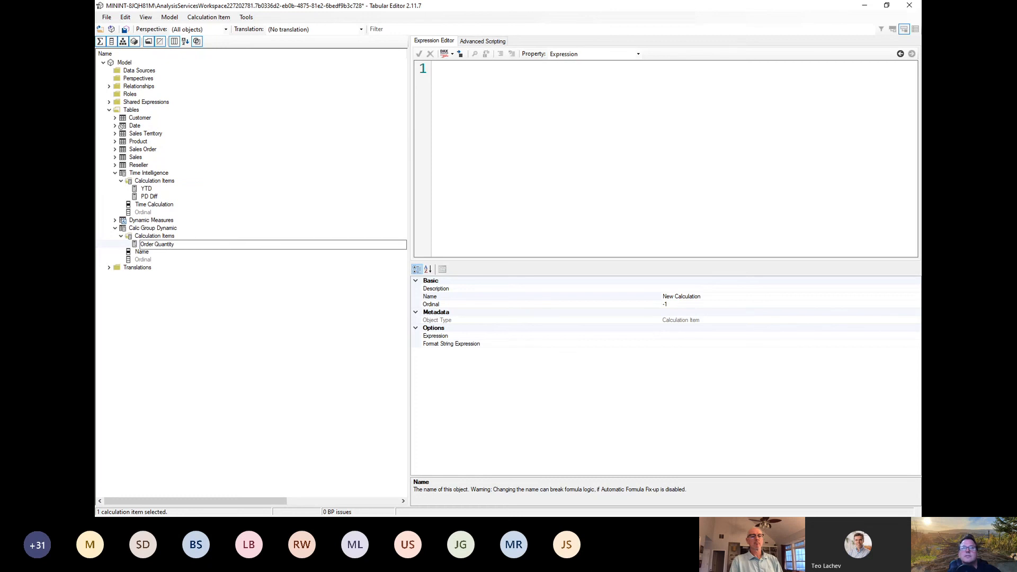
key(Return)
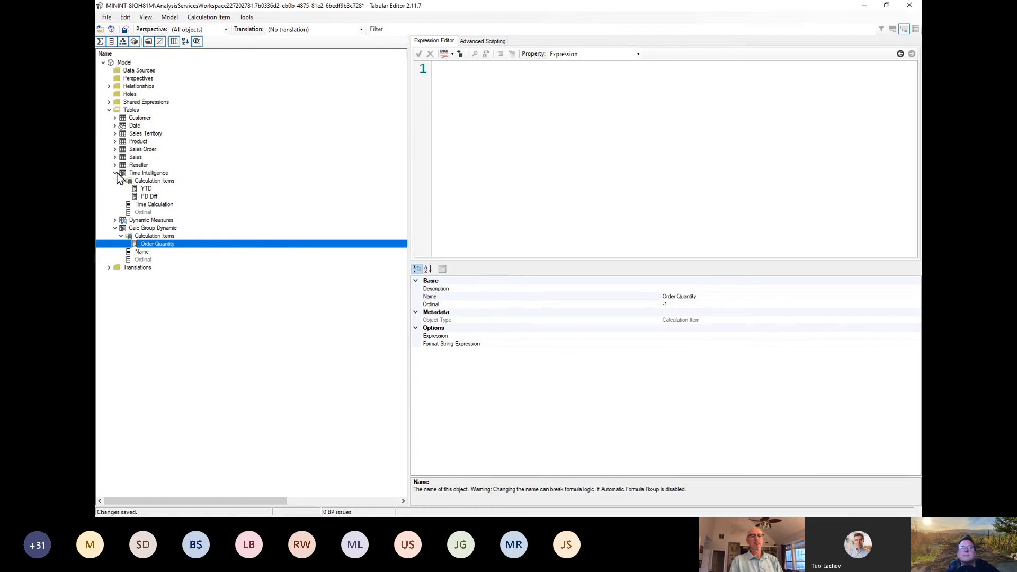
click(114, 157)
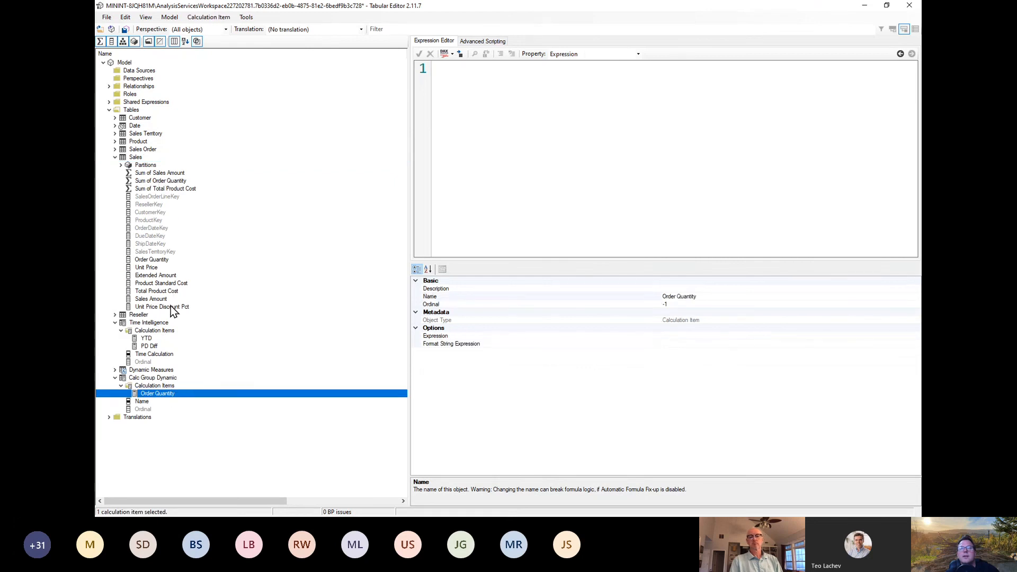
drag(162, 181, 517, 146)
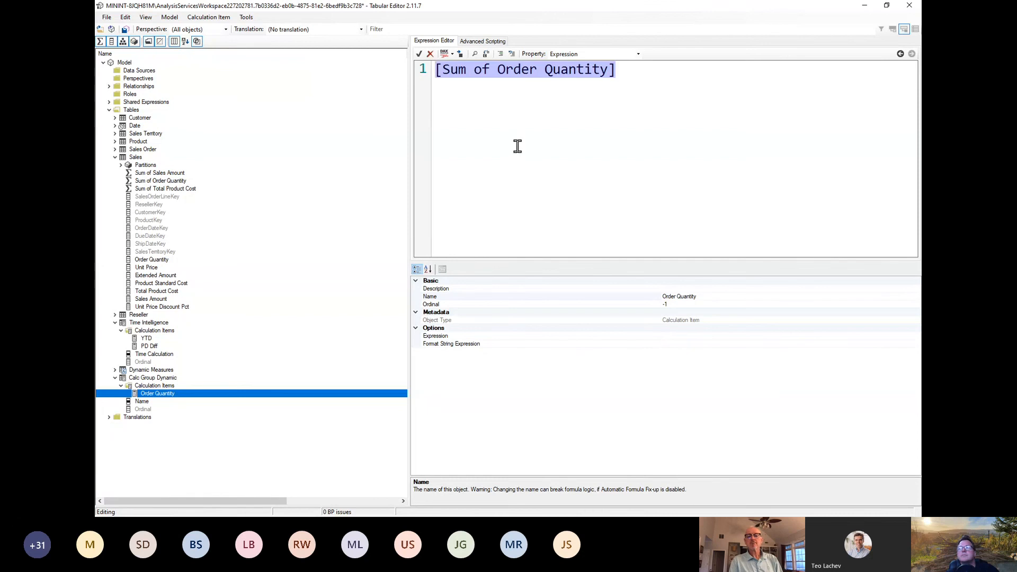
Step: Add a calculation item named Total Product Cost to Calc Group Dynamic with the expression [Sum of Total Product Cost]
right_click(160, 386)
click(198, 391)
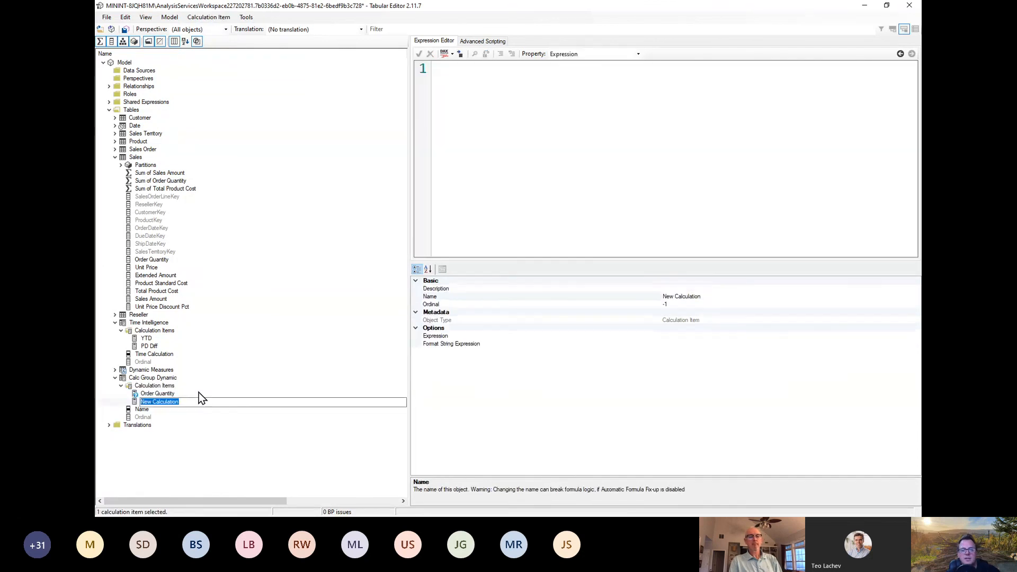
text(Total Product Cost)
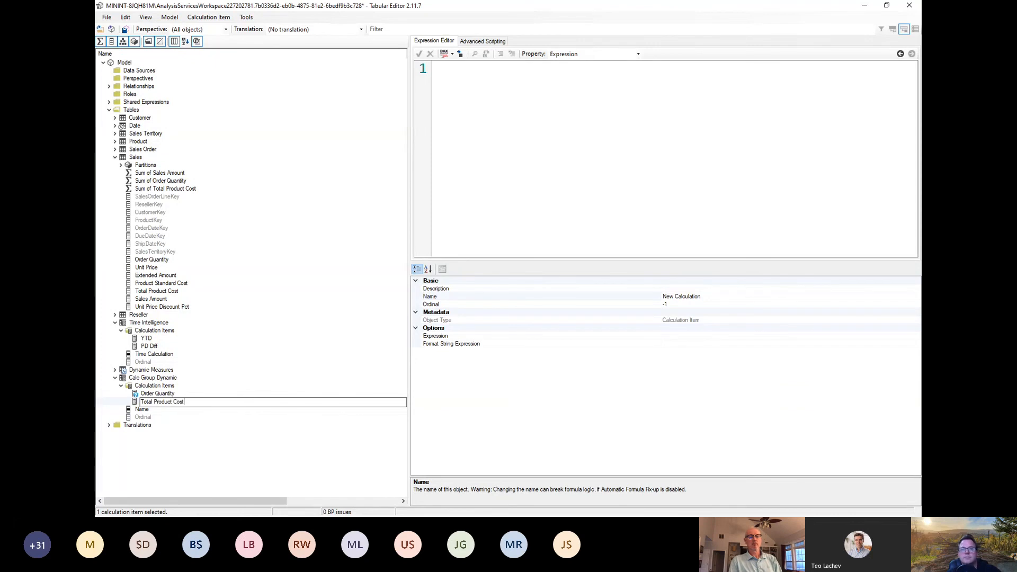
key(Return)
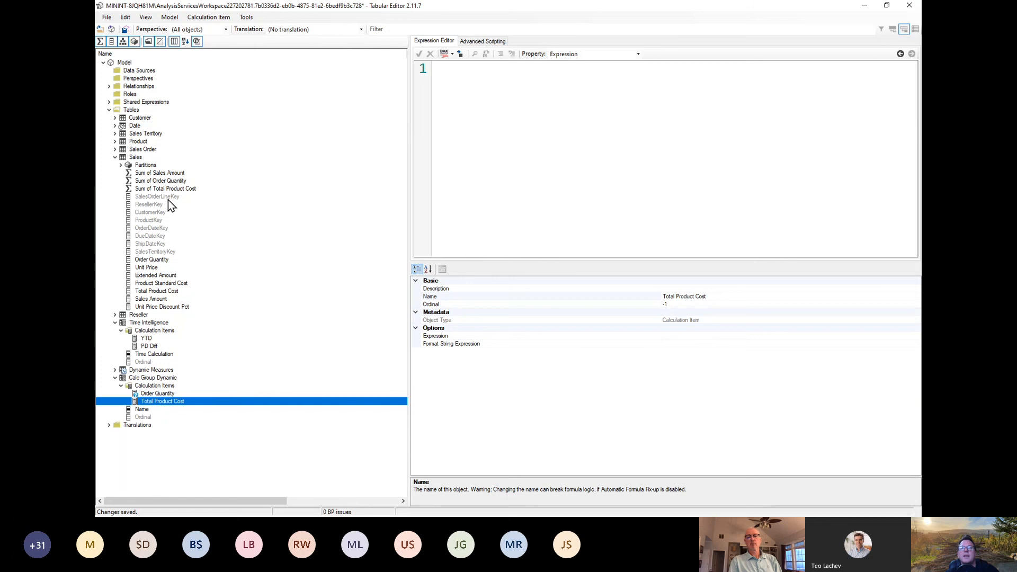
drag(167, 190, 474, 151)
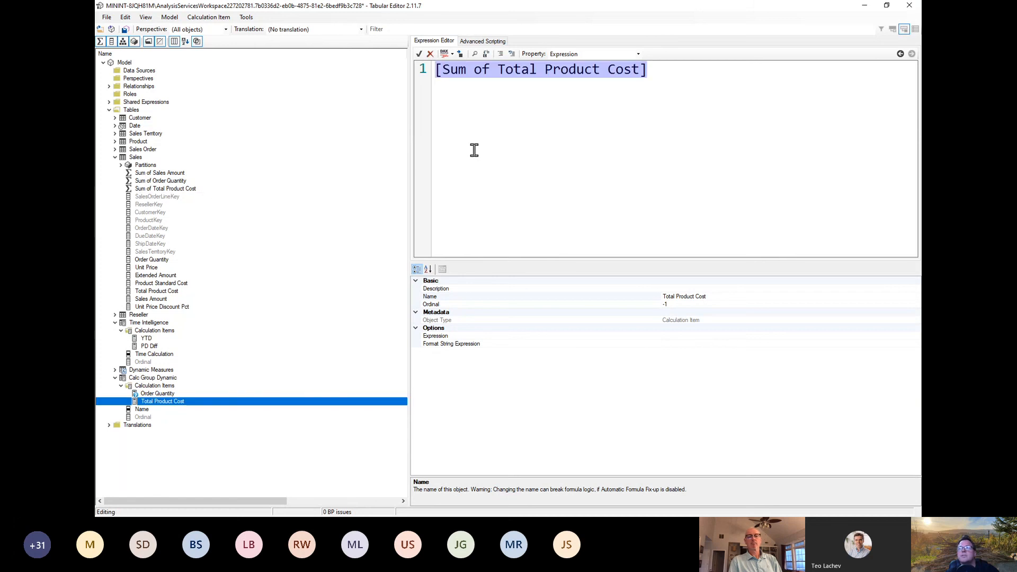
Step: Add a calculation item named Sales Amount to Calc Group Dynamic with the expression [Sum of Sales Amount]
right_click(165, 385)
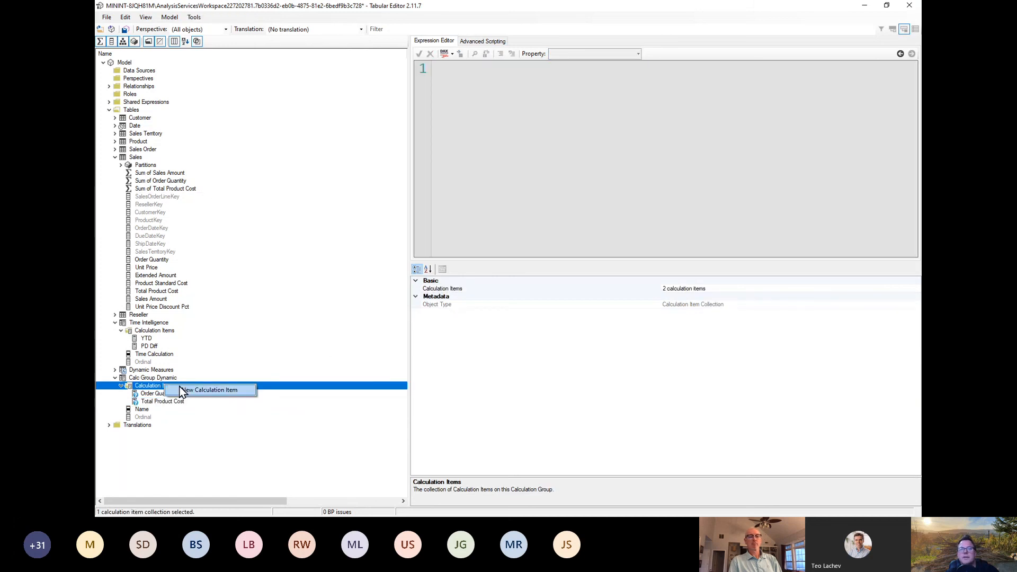
click(185, 388)
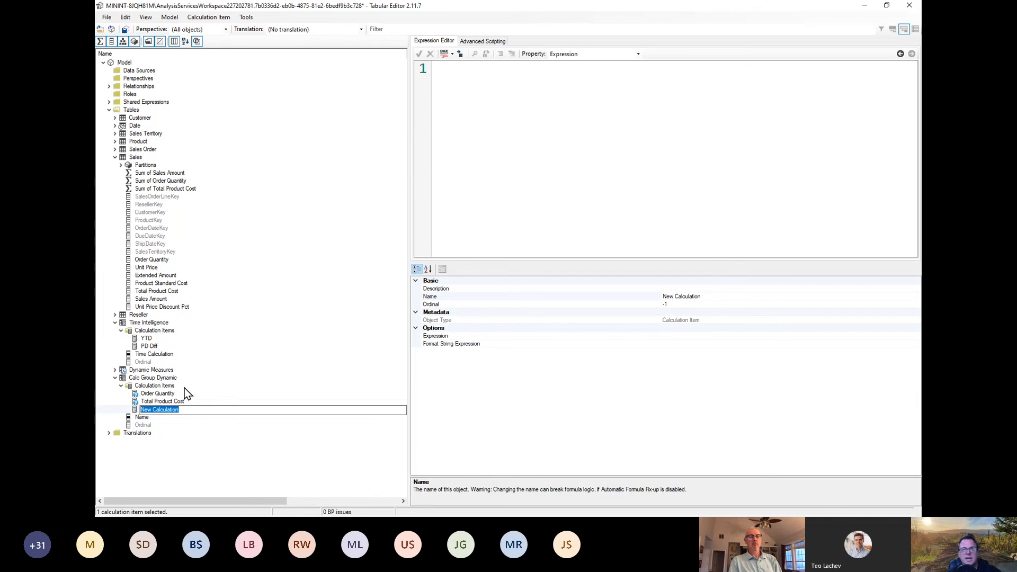
text(Sales Amou)
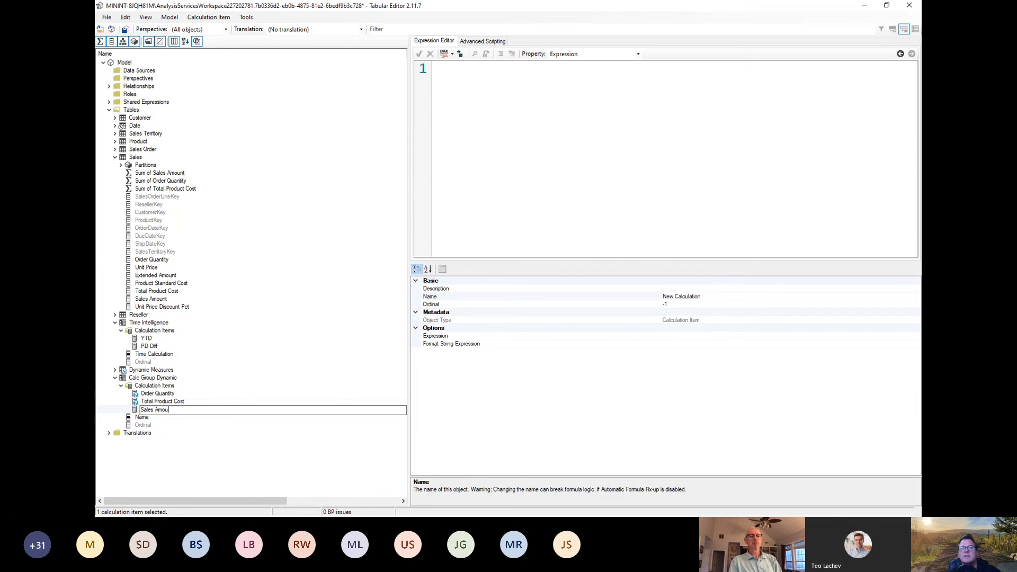
text(nt)
key(Return)
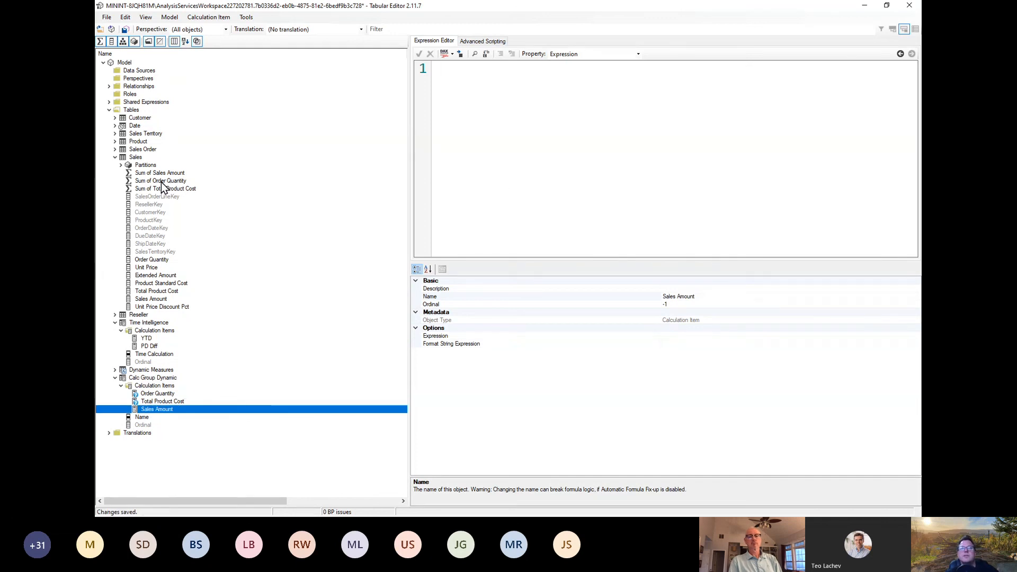
drag(163, 173, 517, 171)
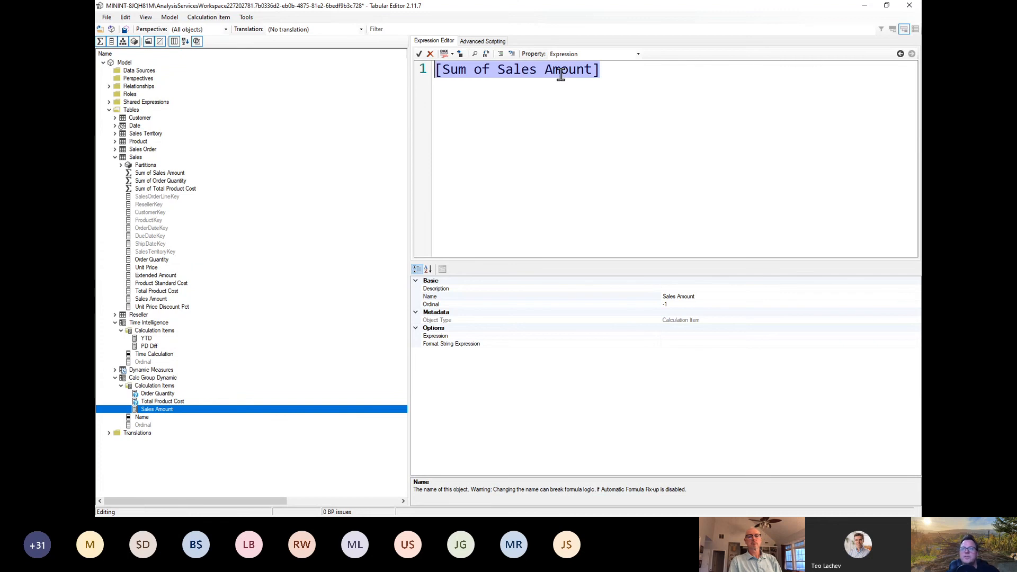
Step: Create a new measure named dummy measure in Calc Group Dynamic
right_click(161, 377)
mouse_move(204, 381)
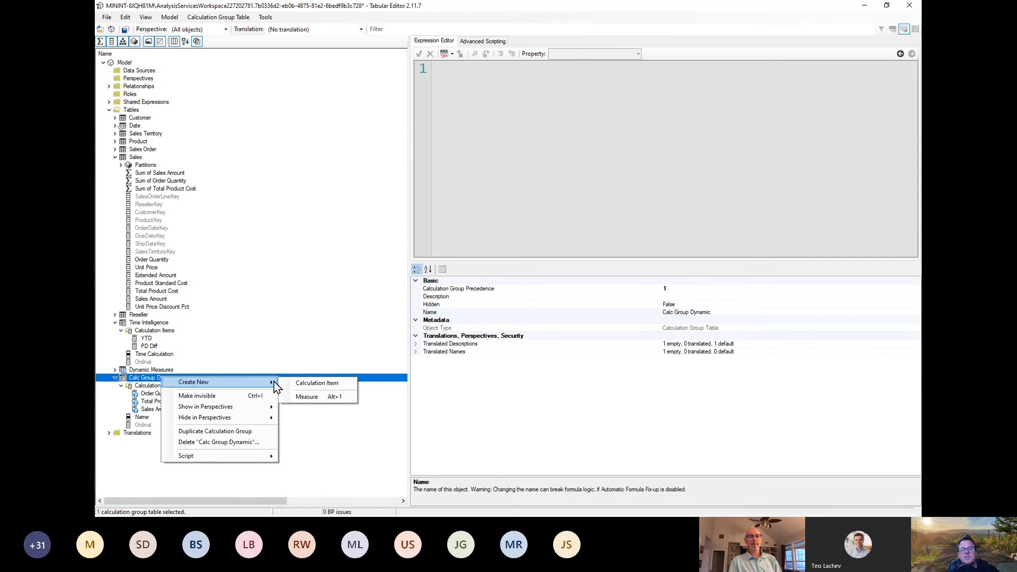
click(316, 397)
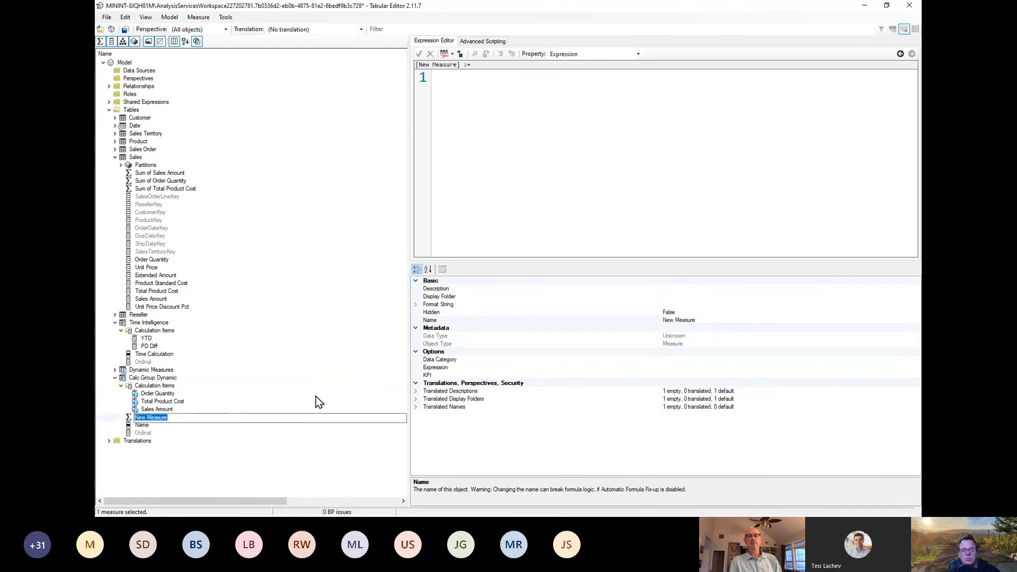
text(dummy)
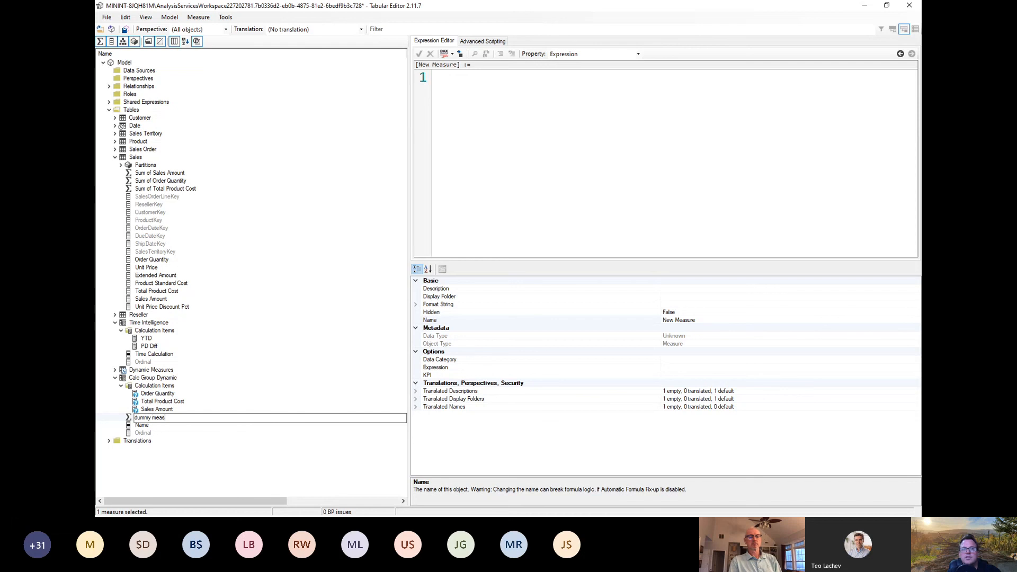
key(Return)
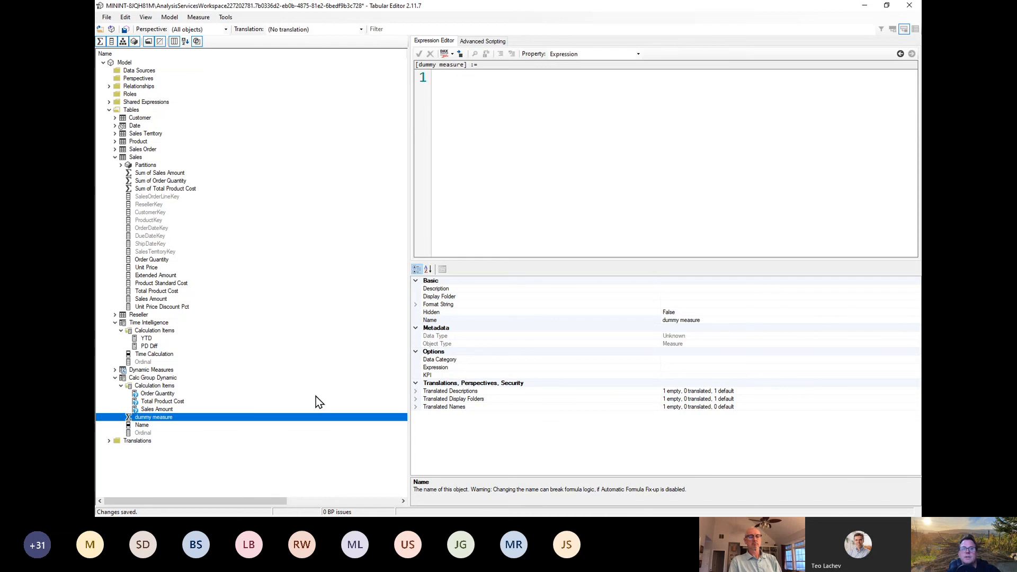
Step: Set the expression of dummy measure to blank() and save the changes to the model
click(603, 123)
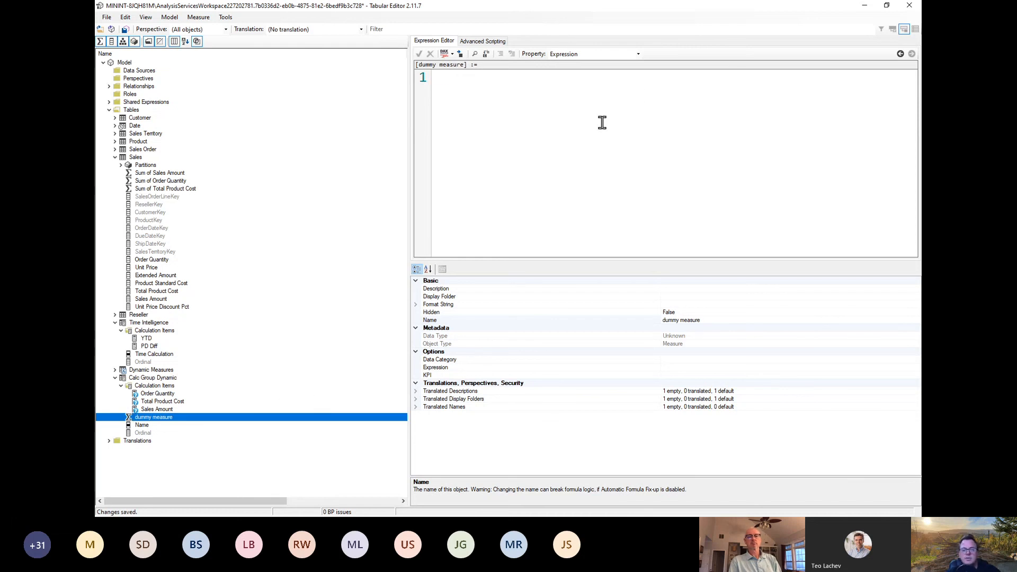
text(blank()
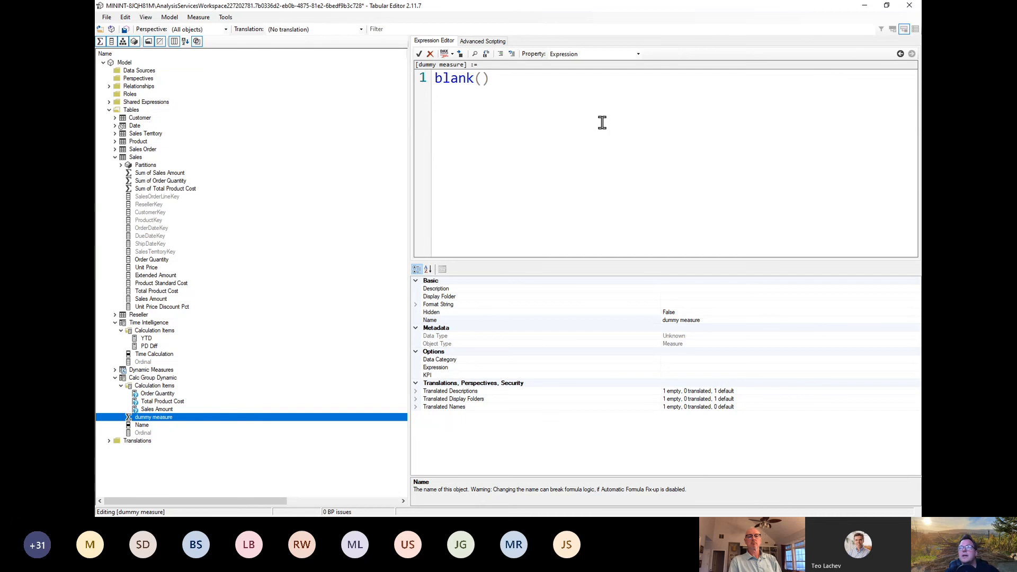
click(107, 17)
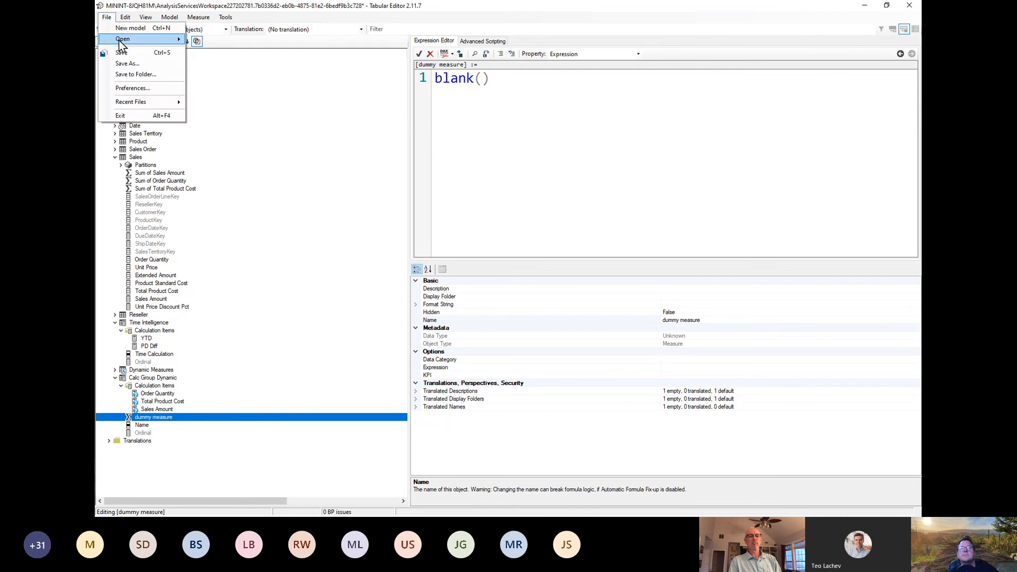
click(122, 49)
click(106, 20)
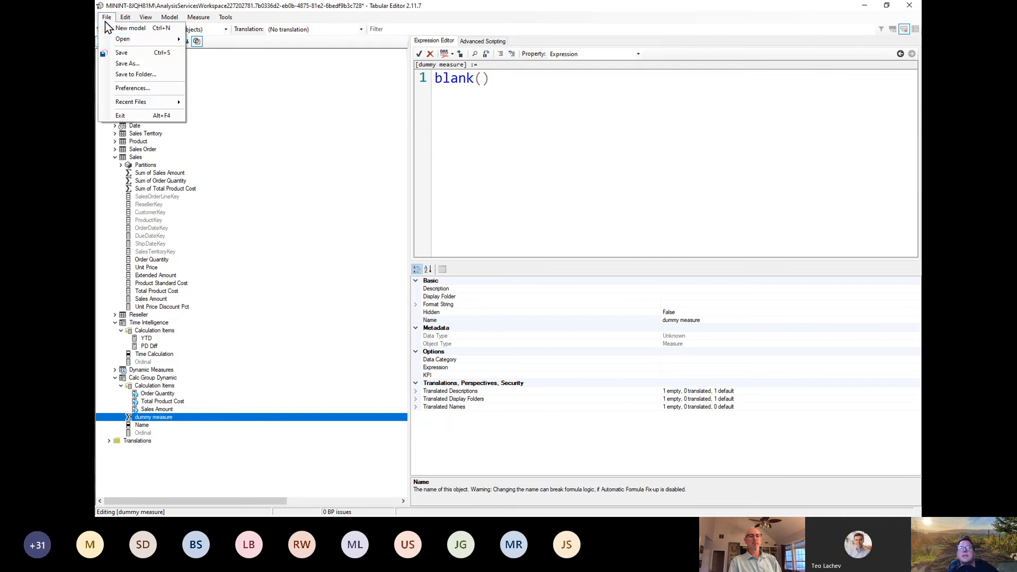
click(115, 51)
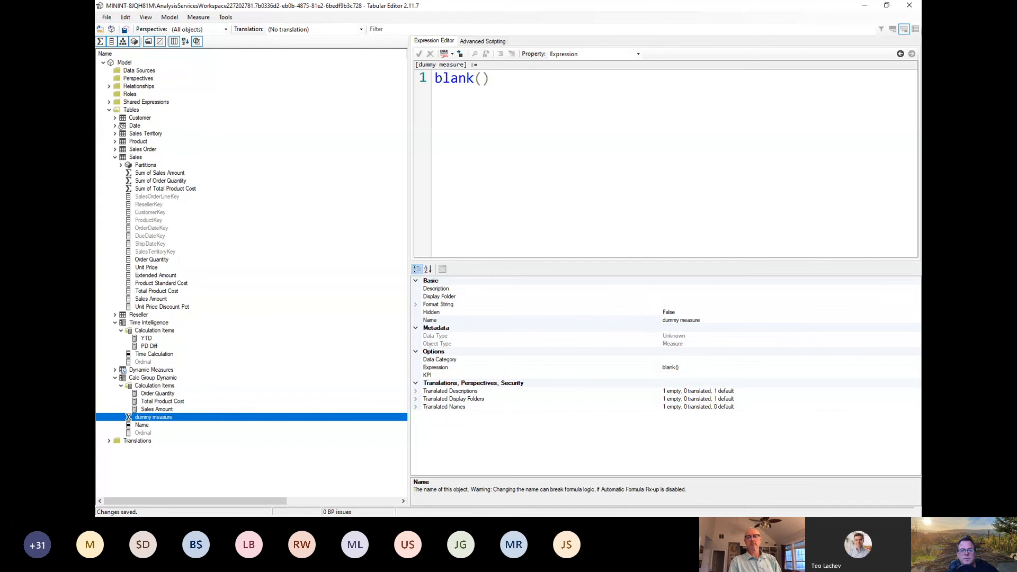
Step: Switch to Power BI Desktop, refresh the calculation groups, and show the fields of Calc Group Dynamic with the Date table collapsed
key(alt+Tab)
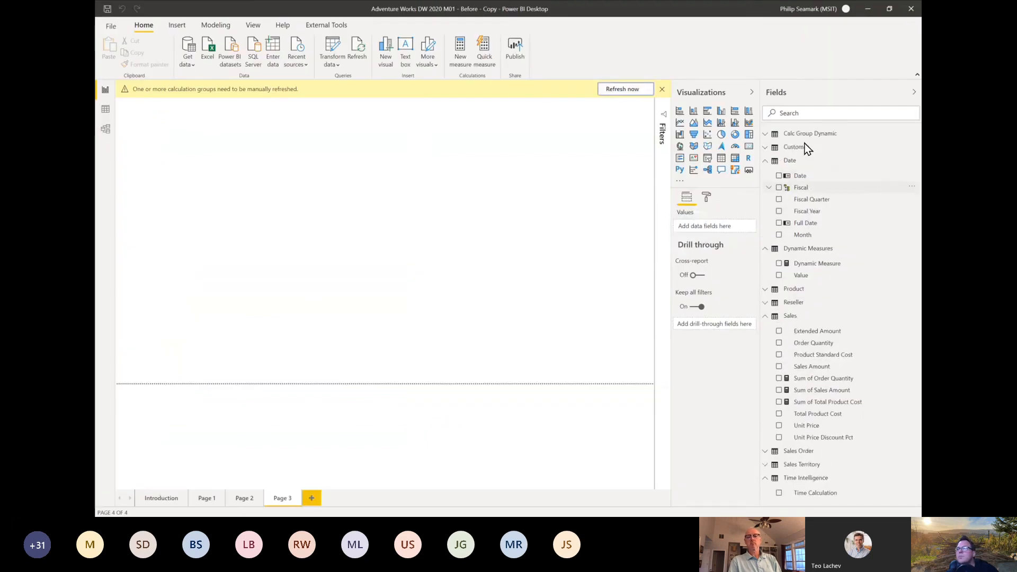
click(765, 161)
click(766, 135)
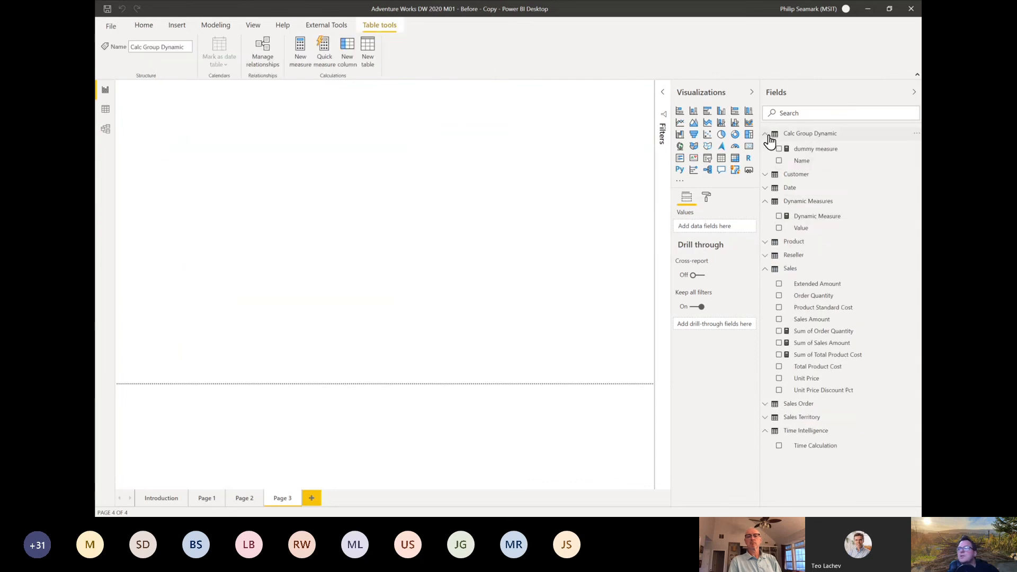
Step: Add a slicer on the Calc Group Dynamic Name field to Page 3, with horizontal orientation and a size of about 589 by 120
drag(801, 160, 275, 125)
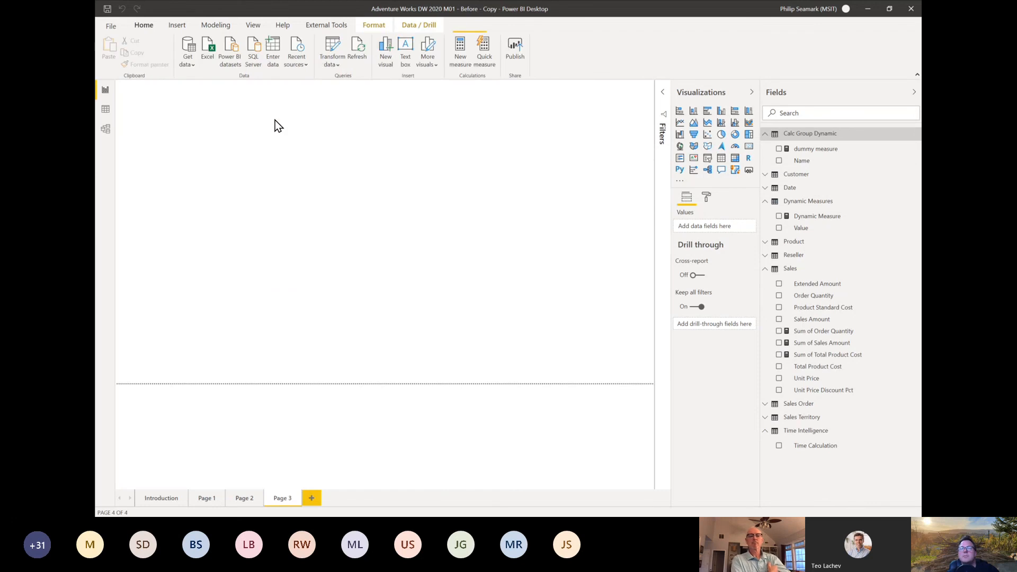
click(708, 158)
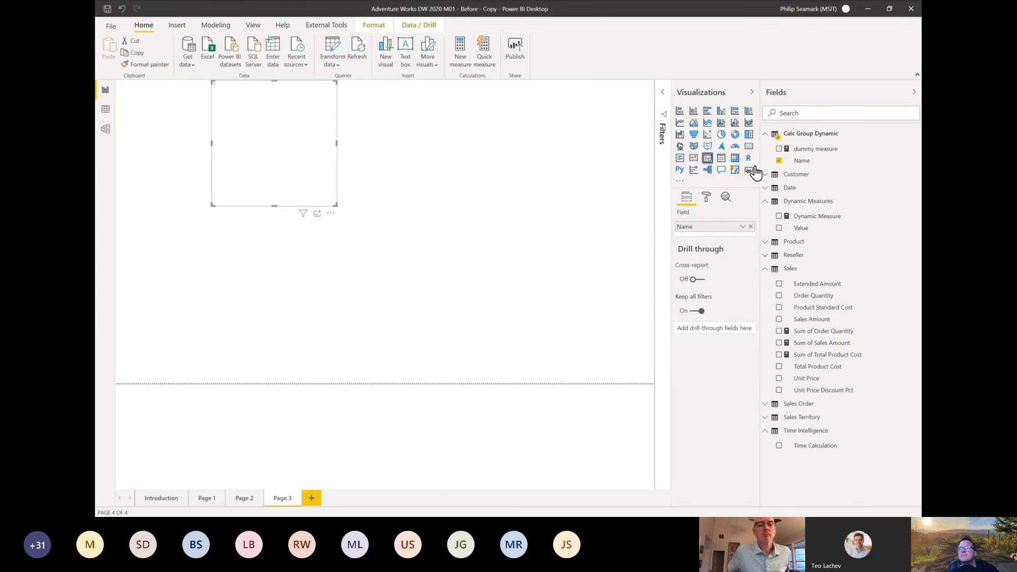
click(706, 198)
click(706, 235)
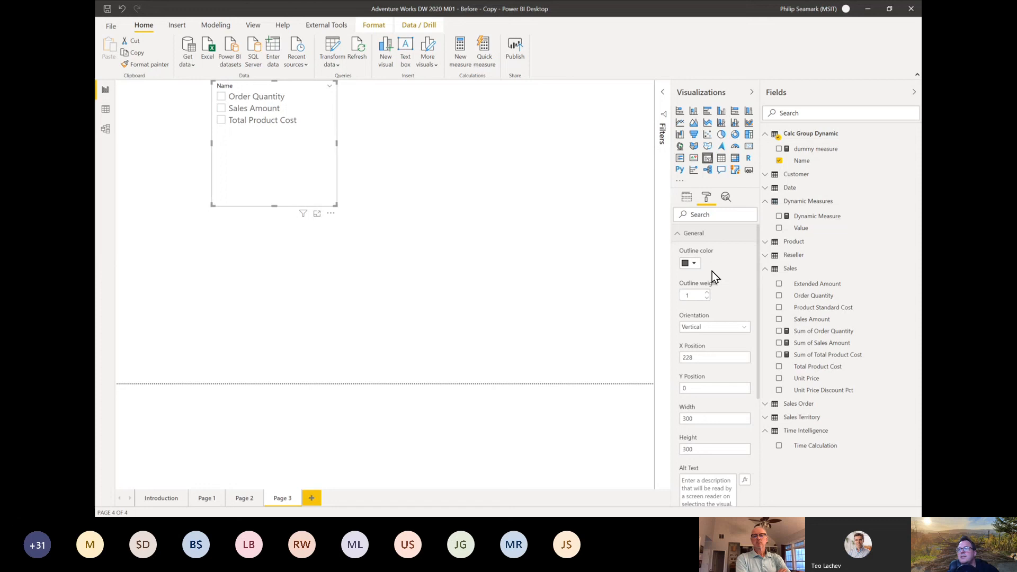
click(711, 326)
click(711, 349)
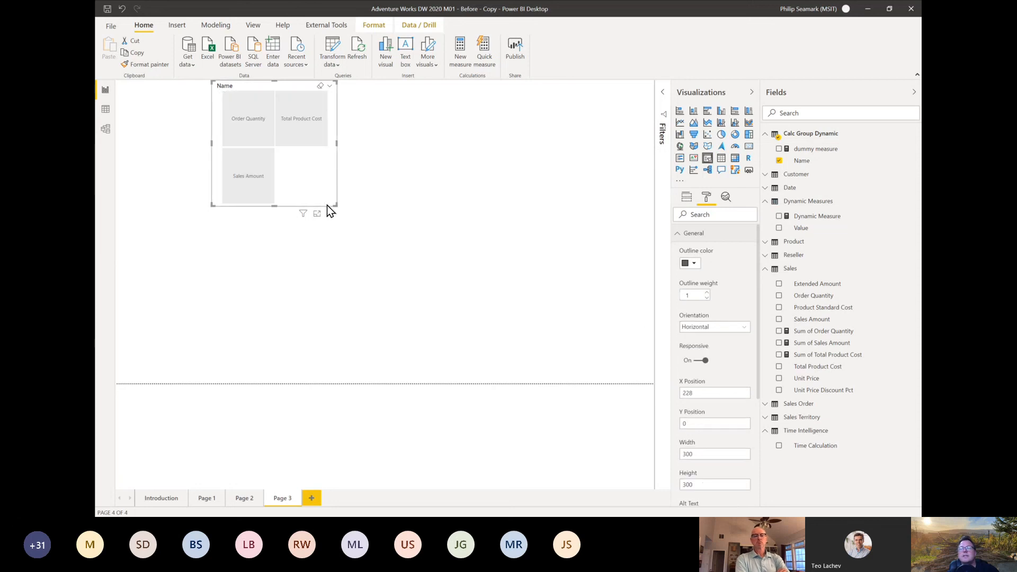
drag(336, 204, 456, 132)
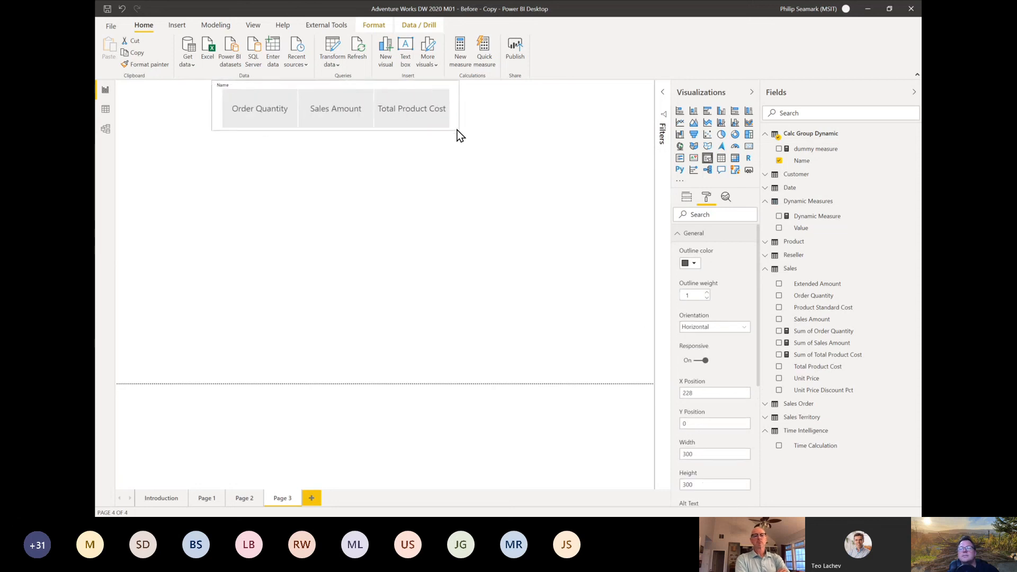
Step: Add a table visual of the Date field below the slicer, sized about 431 by 368
click(789, 188)
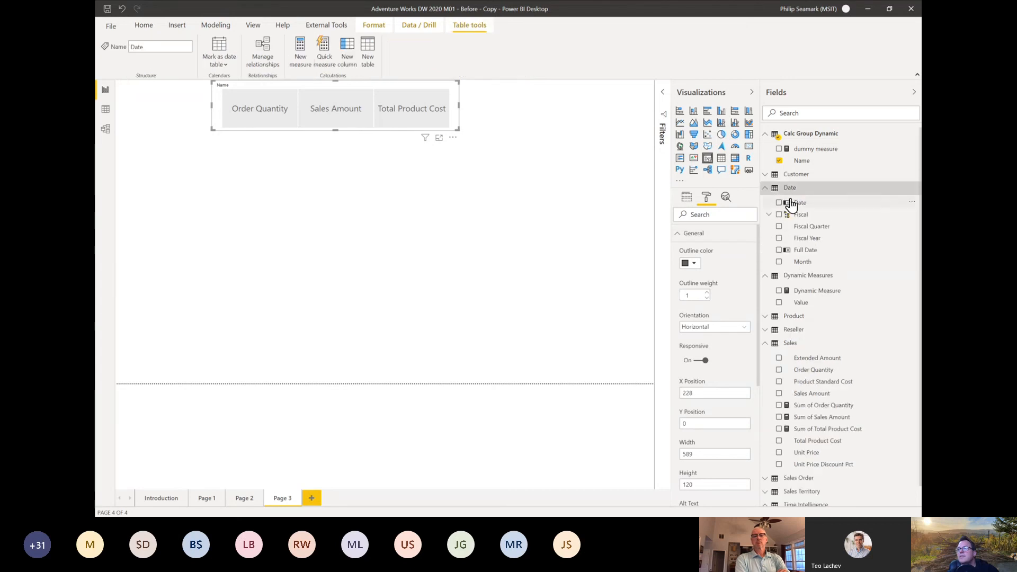
drag(791, 204, 257, 232)
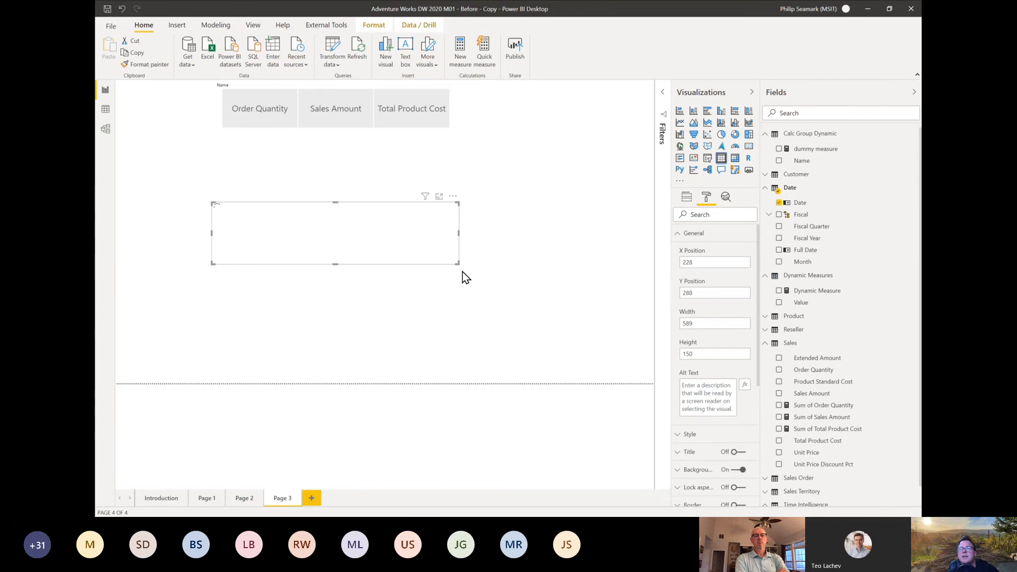
drag(457, 264, 393, 357)
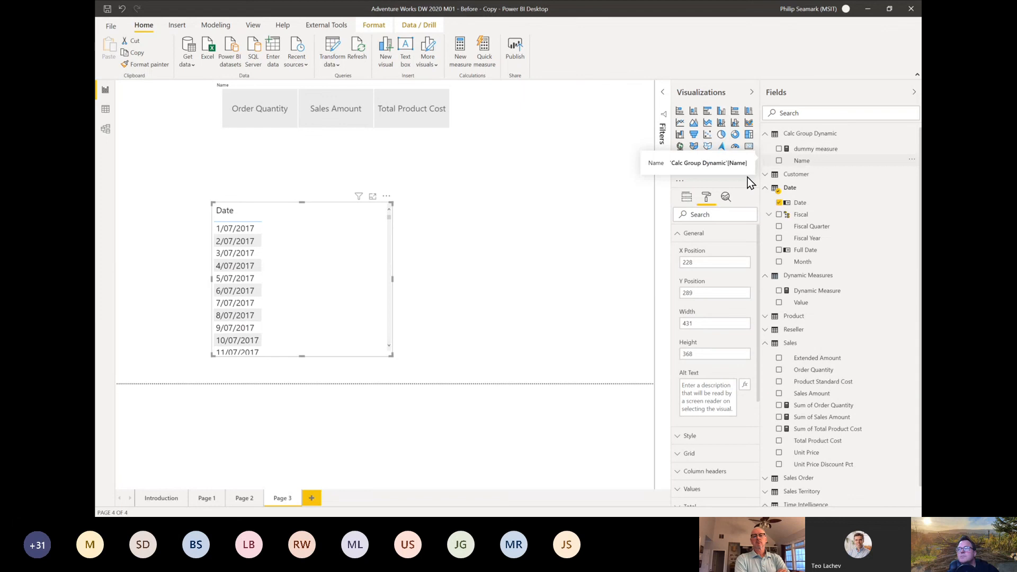
Step: Turn the date table into a wider matrix with the calculation group's Name as columns and dummy measure as values
drag(751, 183, 329, 254)
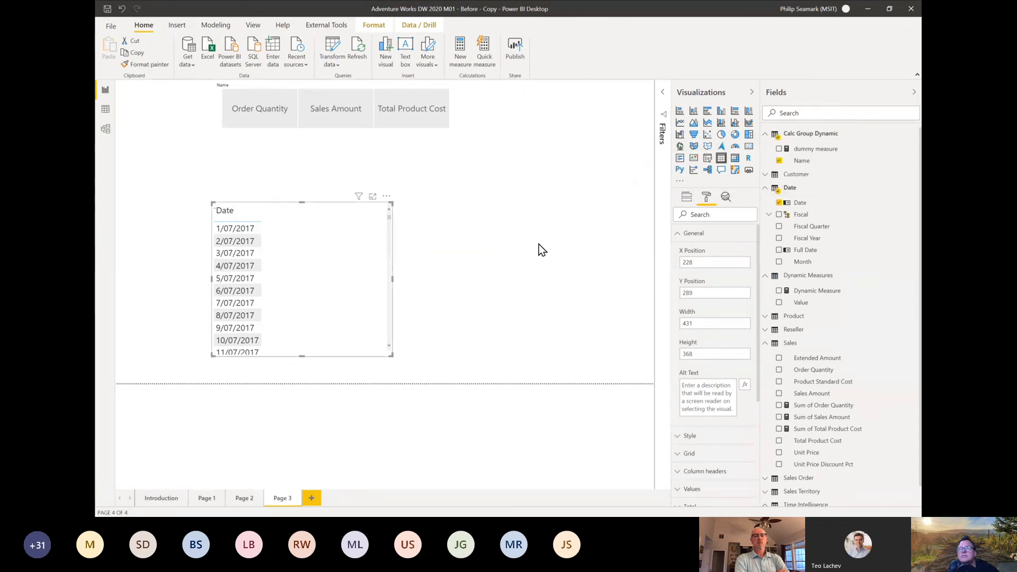
click(686, 197)
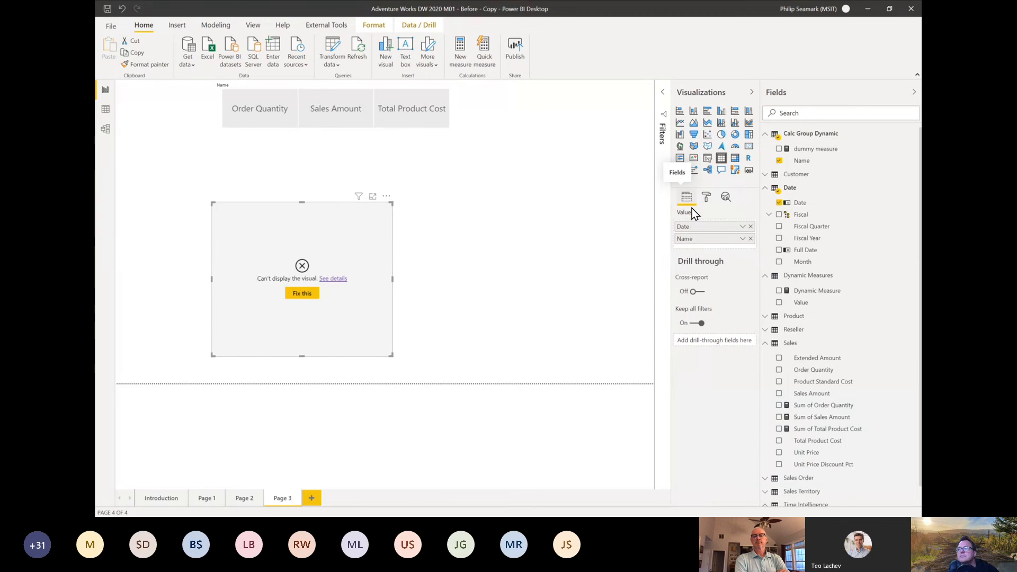
click(734, 159)
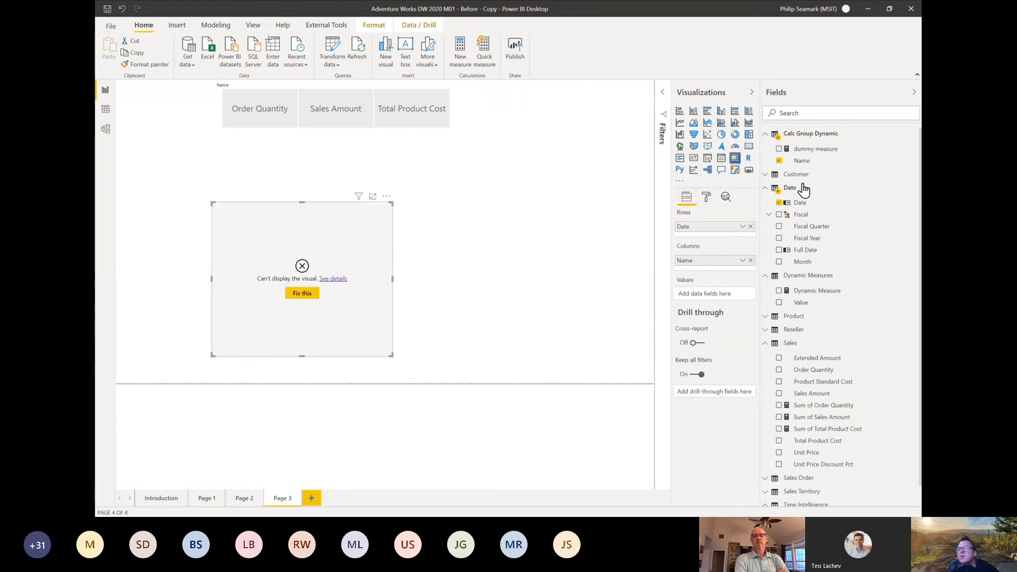
drag(814, 150, 706, 293)
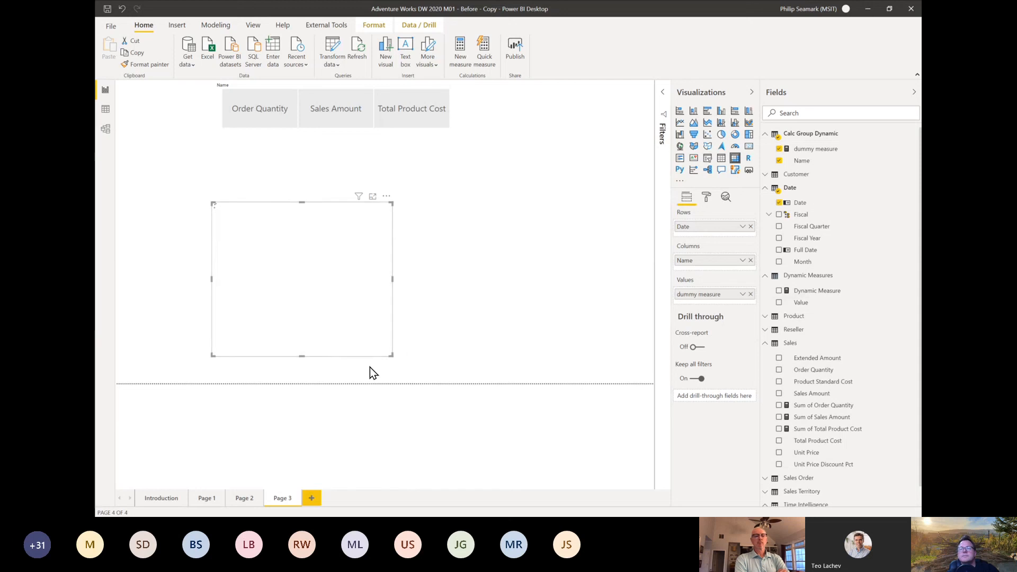
drag(391, 356, 522, 396)
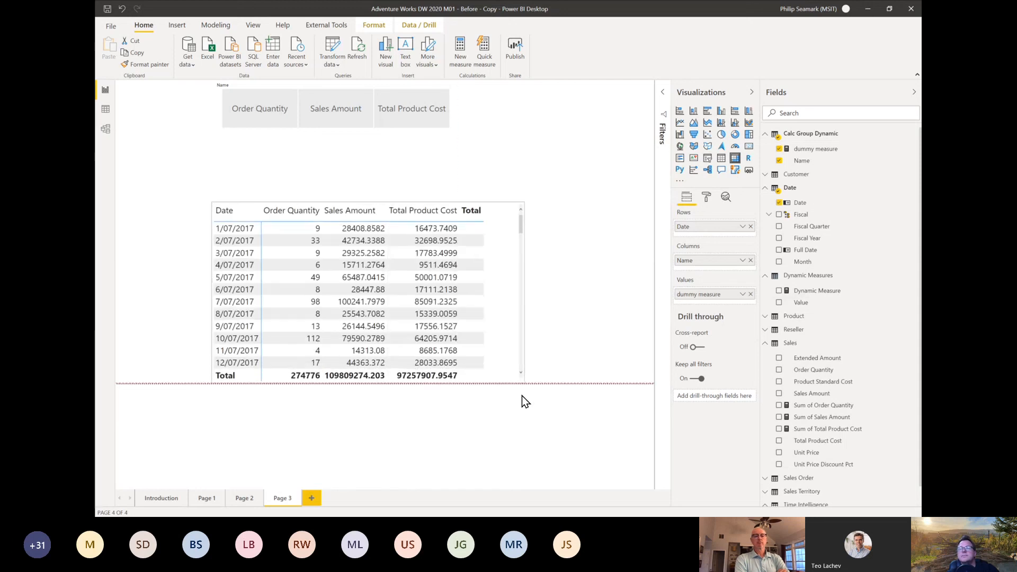
Step: Turn off the row subtotals and column subtotals of the matrix
click(709, 194)
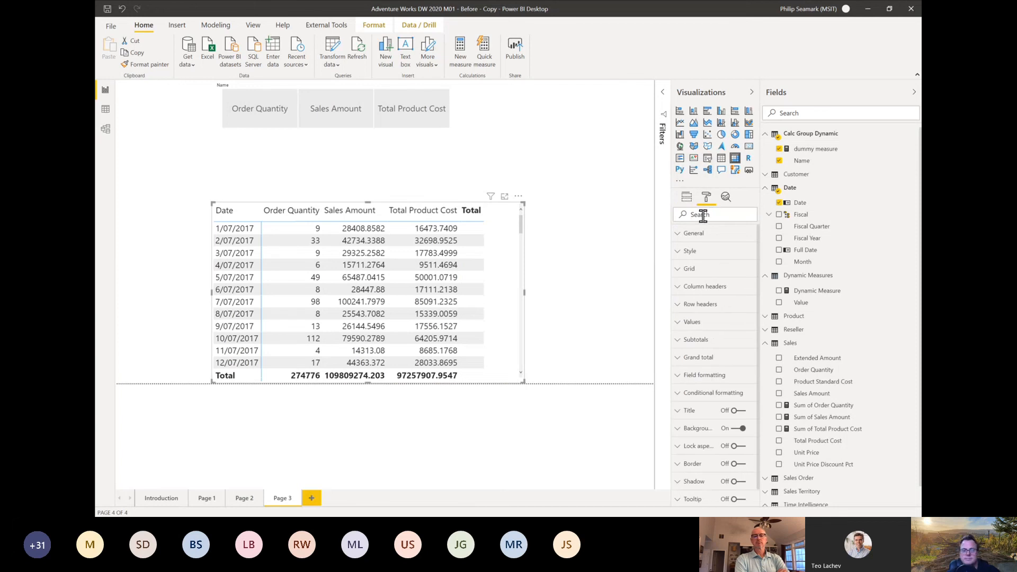
click(703, 216)
text(totals)
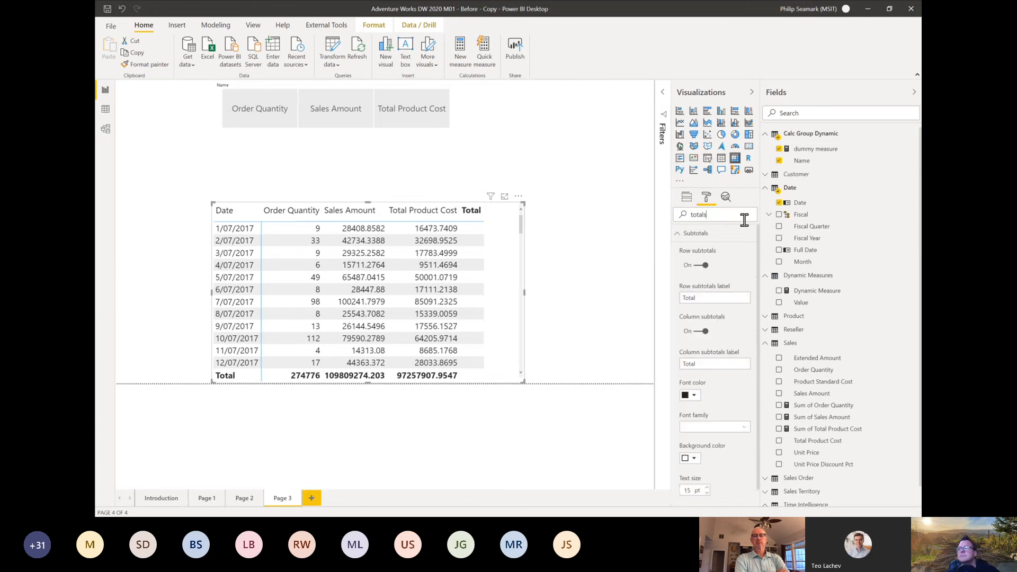
click(702, 266)
click(699, 334)
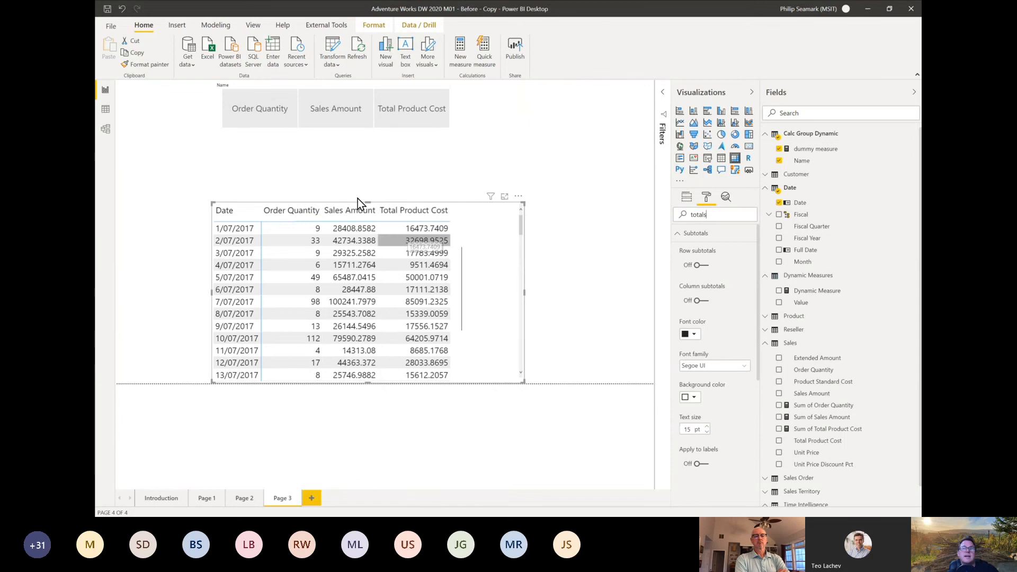
Step: Test the slicer on the matrix by selecting Order Quantity, Sales Amount and Total Product Cost in turn
click(252, 116)
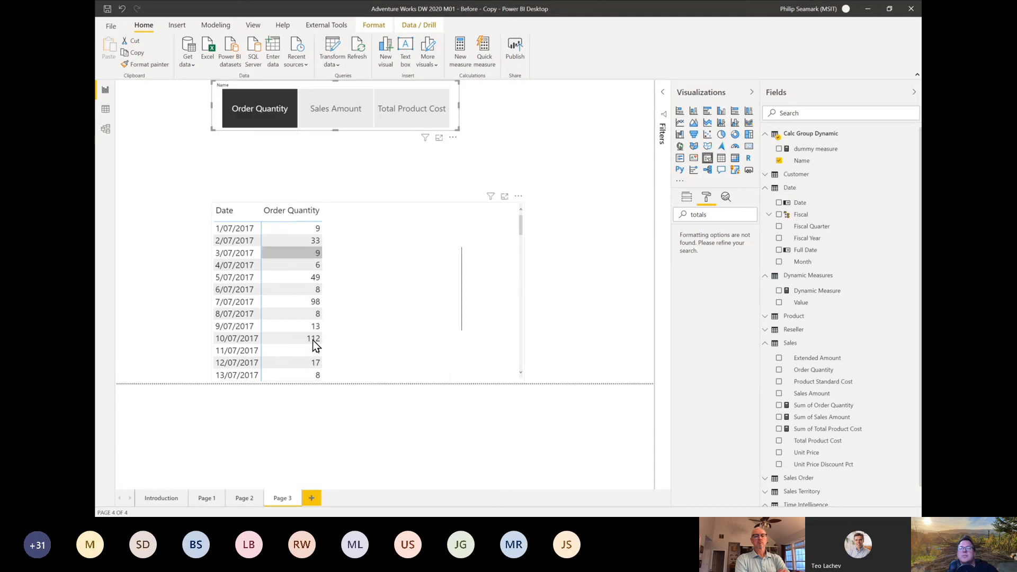
click(326, 120)
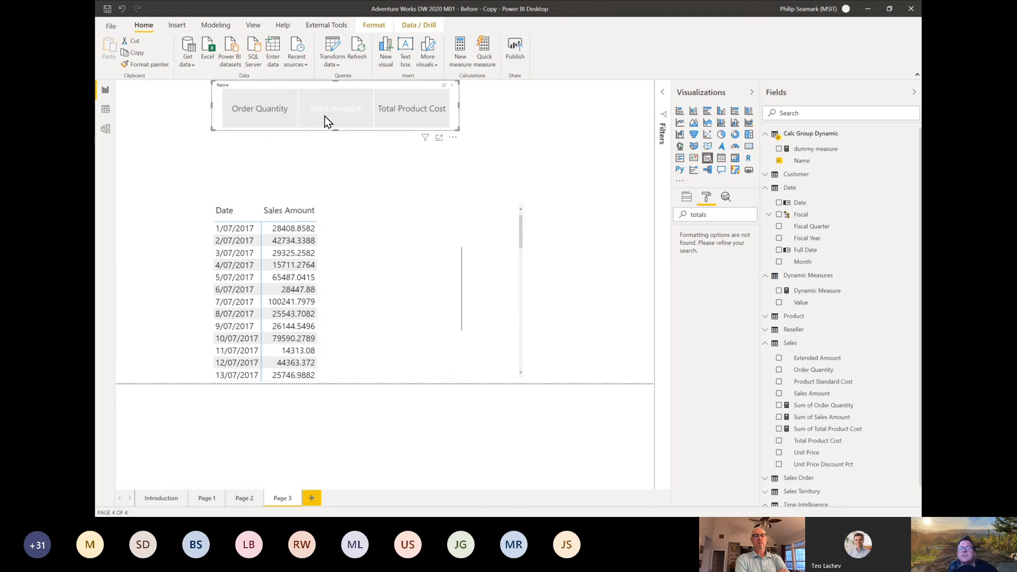
click(409, 112)
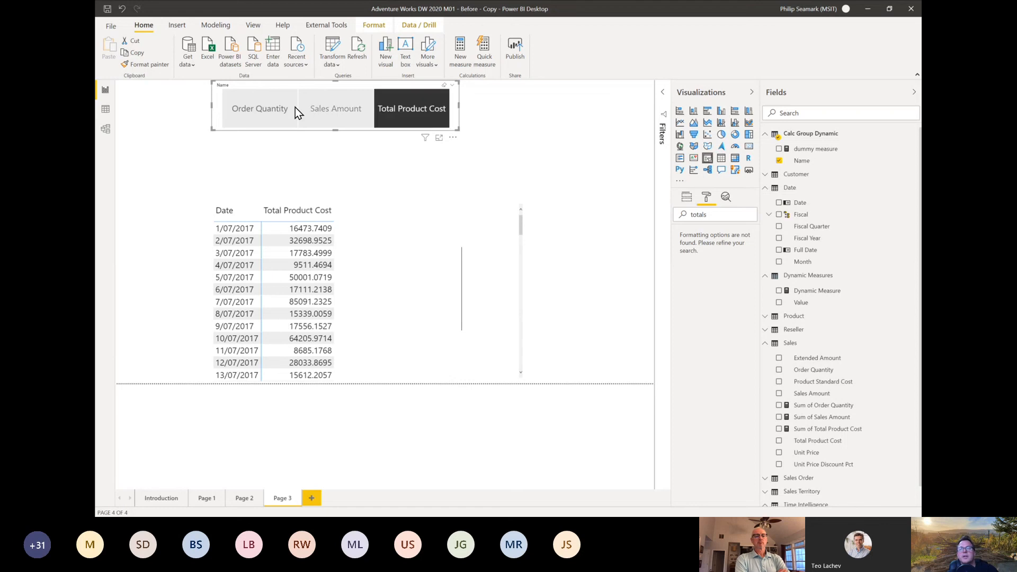
Step: Add Order Quantity to the Total Product Cost slicer selection and turn the matrix into a line chart with Name as legend
ctrl+click(260, 106)
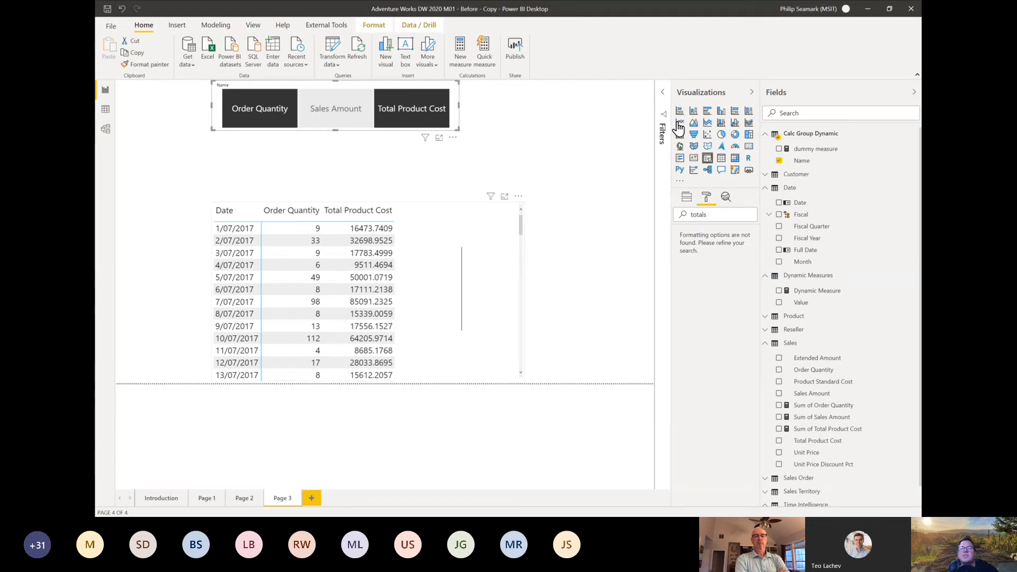
click(680, 122)
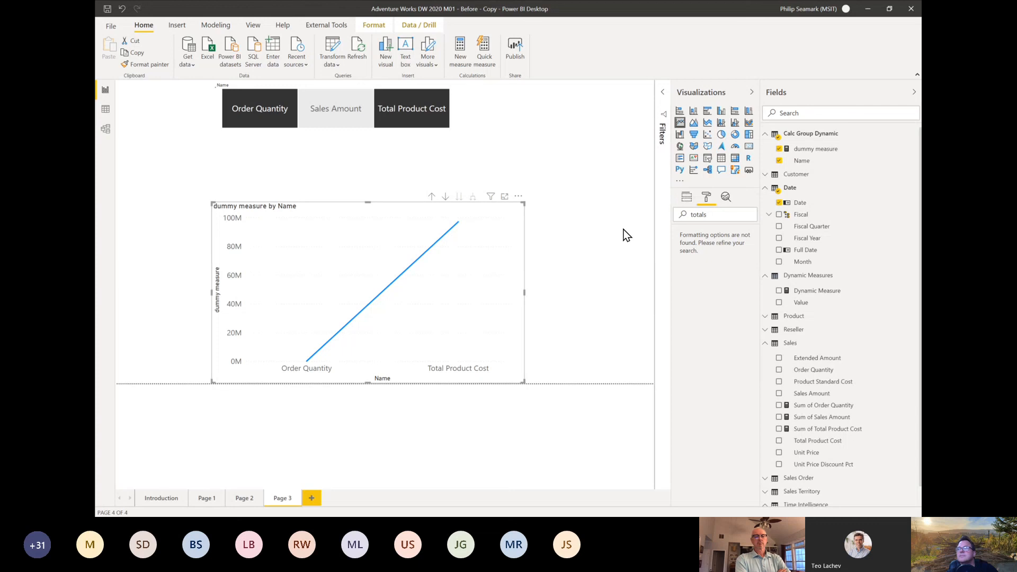
click(687, 197)
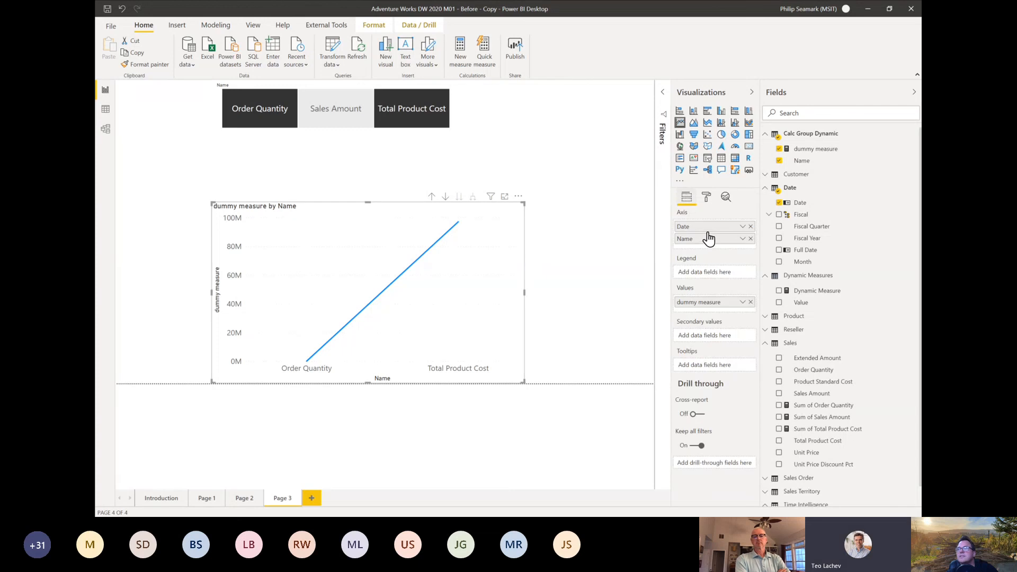
drag(706, 278, 704, 271)
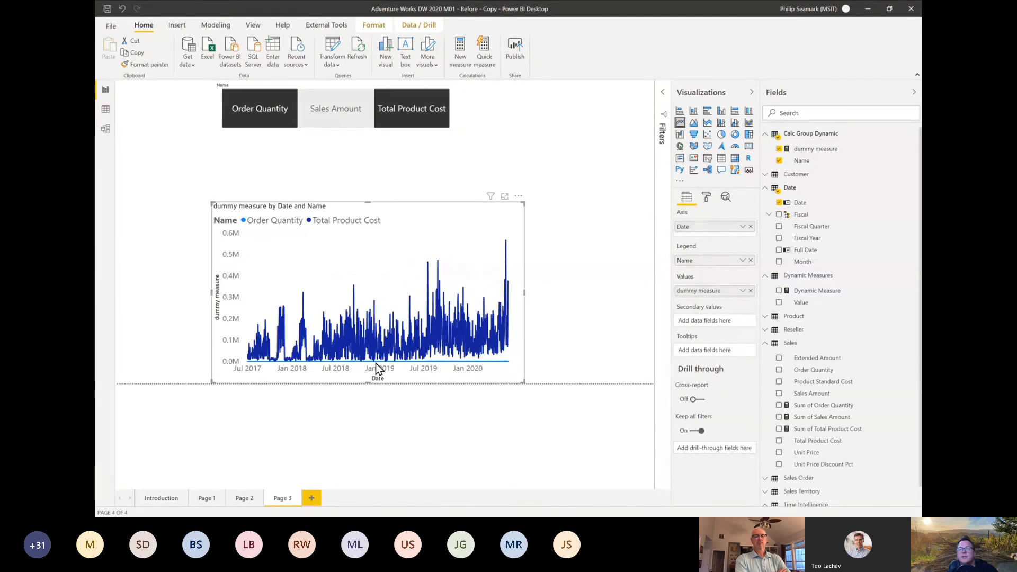
mouse_move(397, 349)
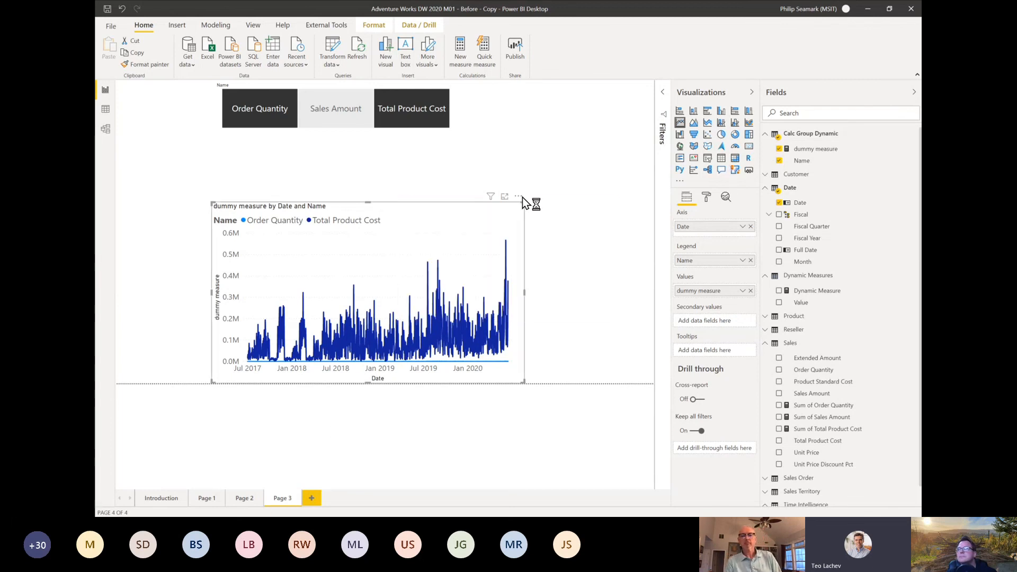
Step: Turn the line chart back into a matrix and extend it upward to just below the slicer
click(735, 158)
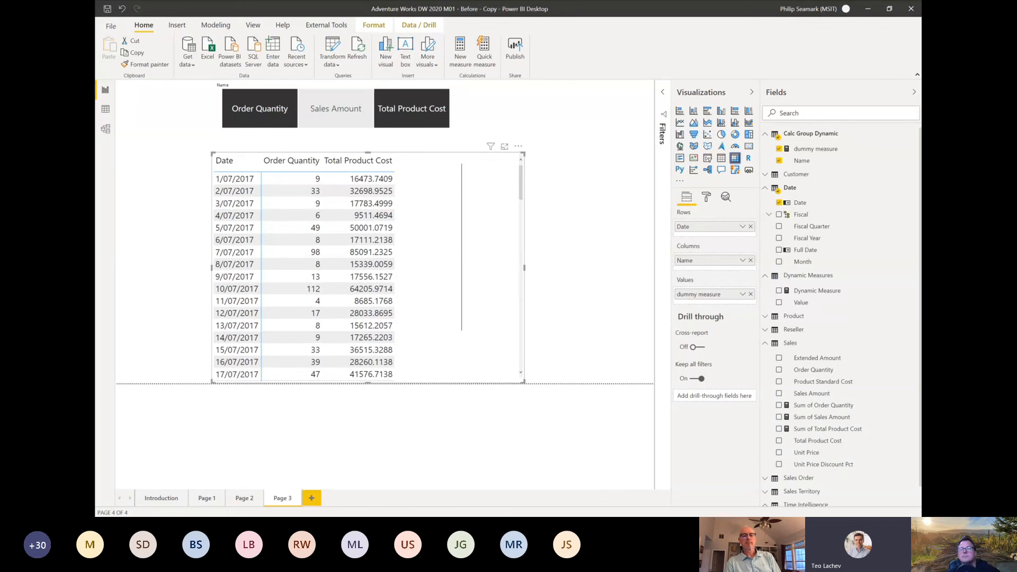
click(356, 160)
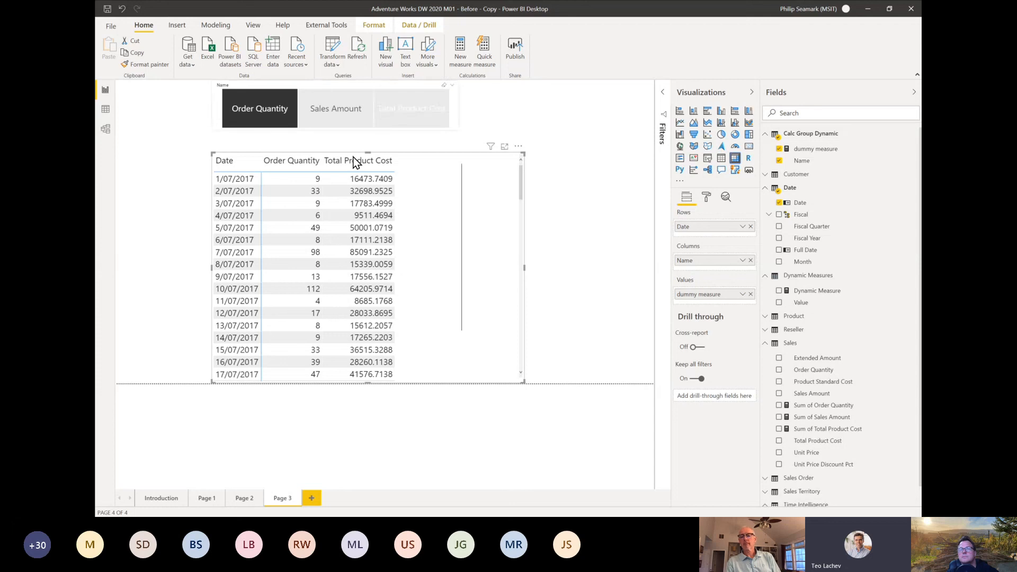
Step: On Page 2, turn the Dynamic Measure line chart into a table and test the slicer with Order Quantity, Sales Amount and Total Product Cost
click(247, 500)
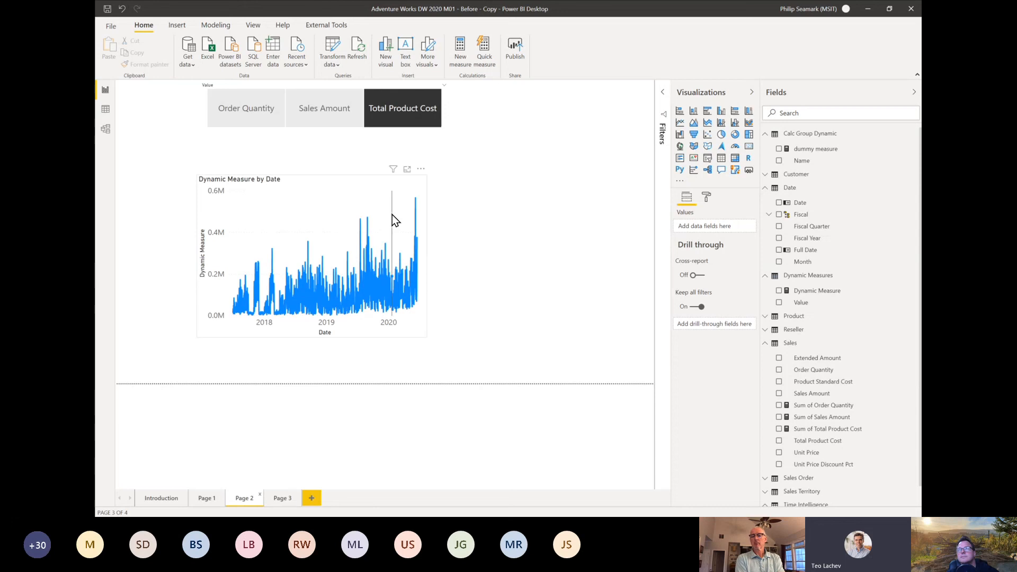
click(412, 204)
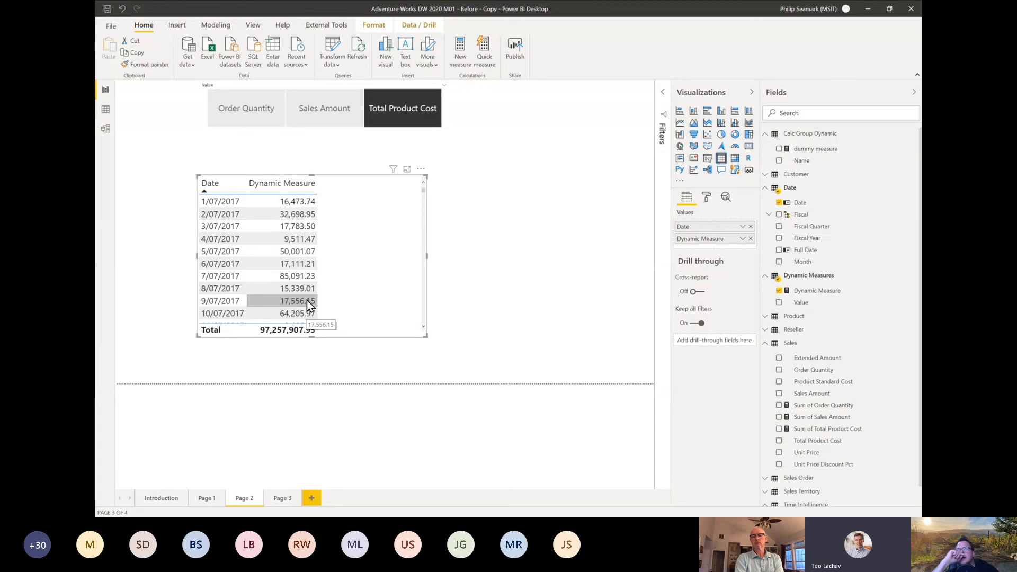
click(246, 105)
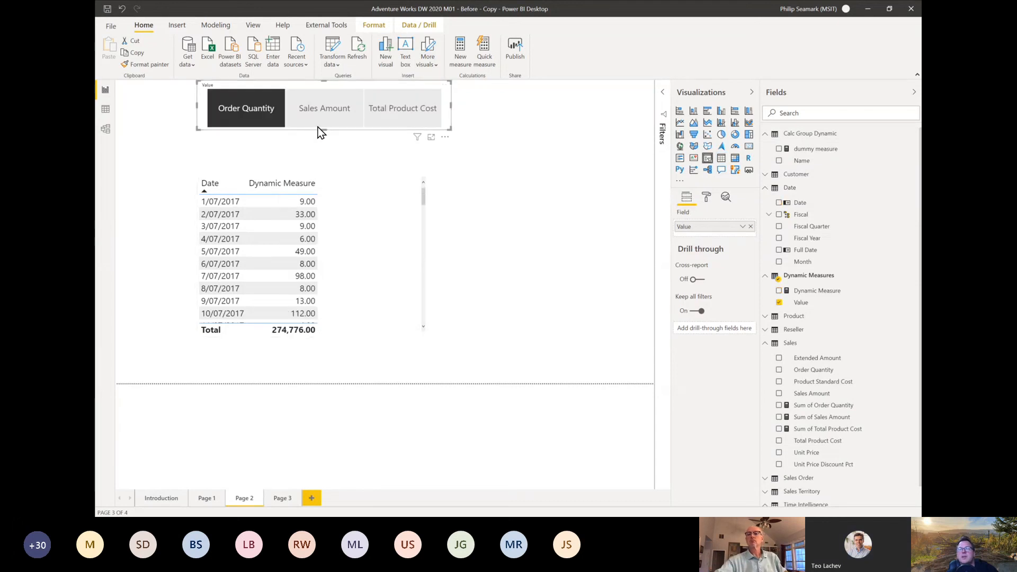
click(335, 116)
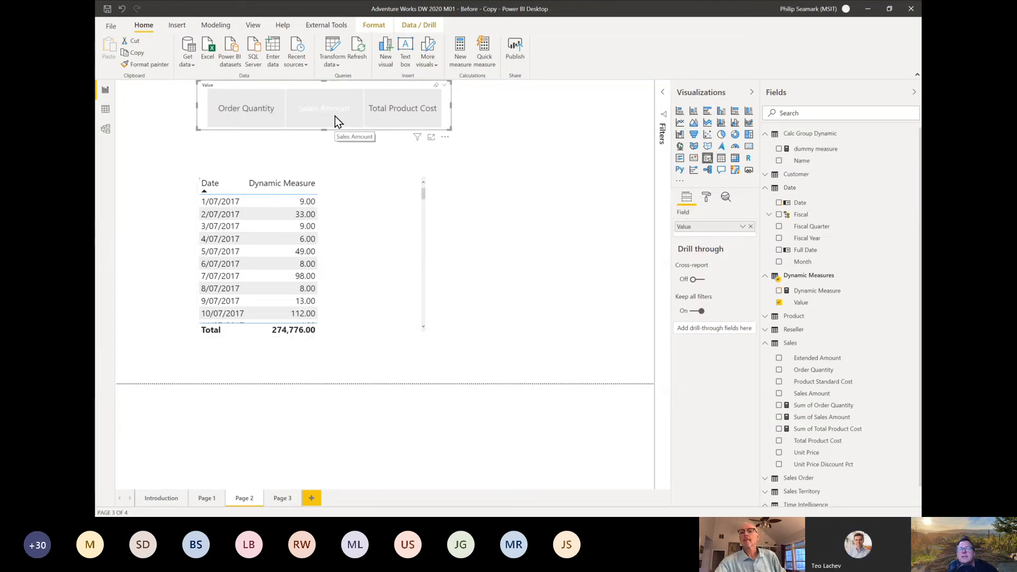
click(254, 110)
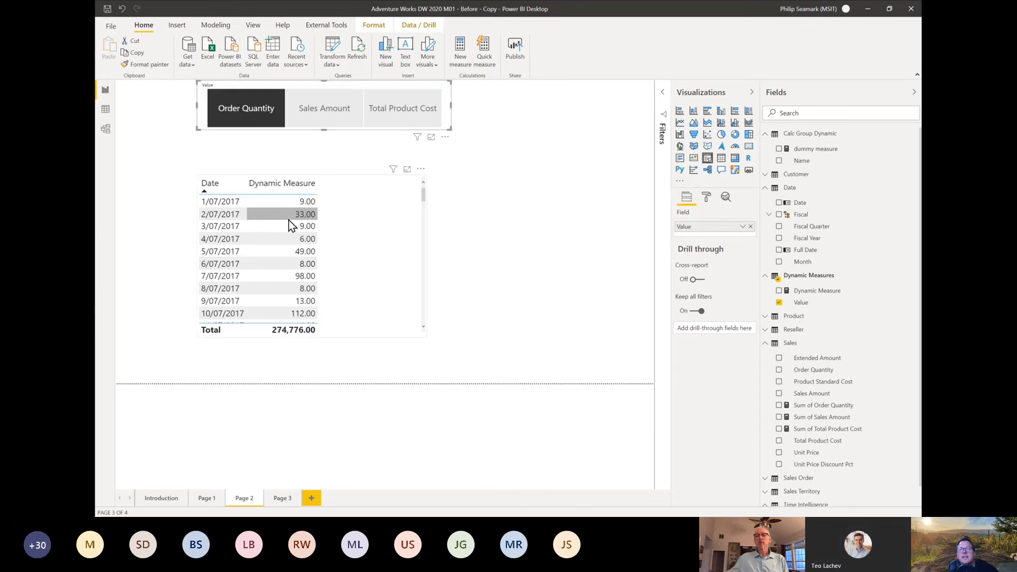
click(329, 105)
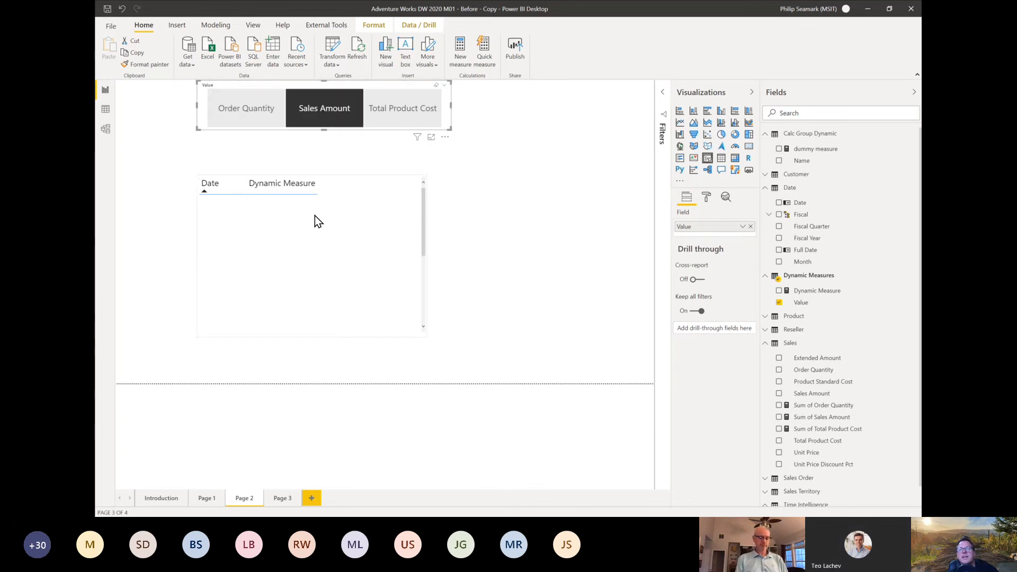
click(418, 118)
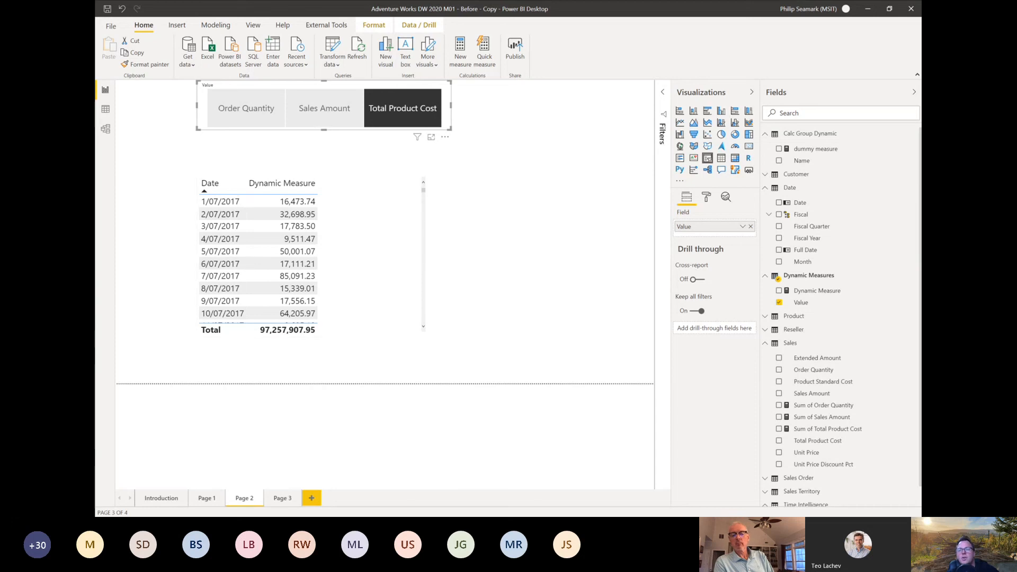
Step: Return to Page 3 of the report and switch to Tabular Editor
click(279, 498)
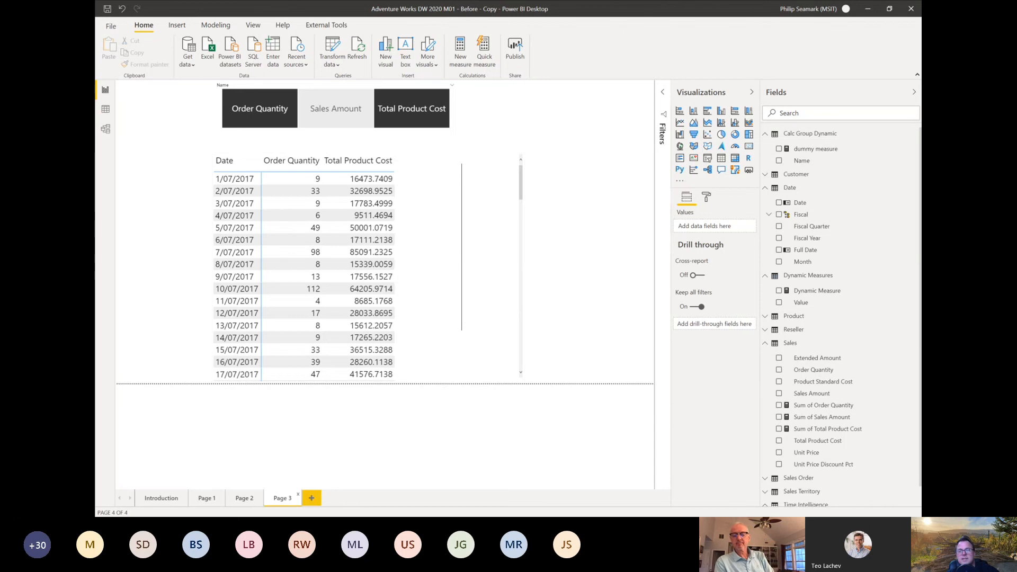
key(alt+Tab)
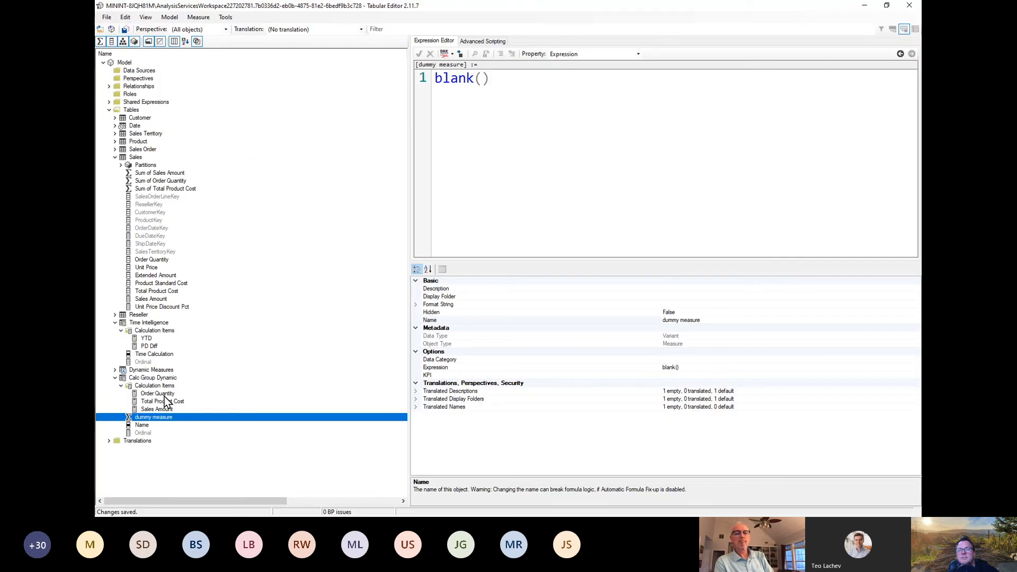
click(159, 394)
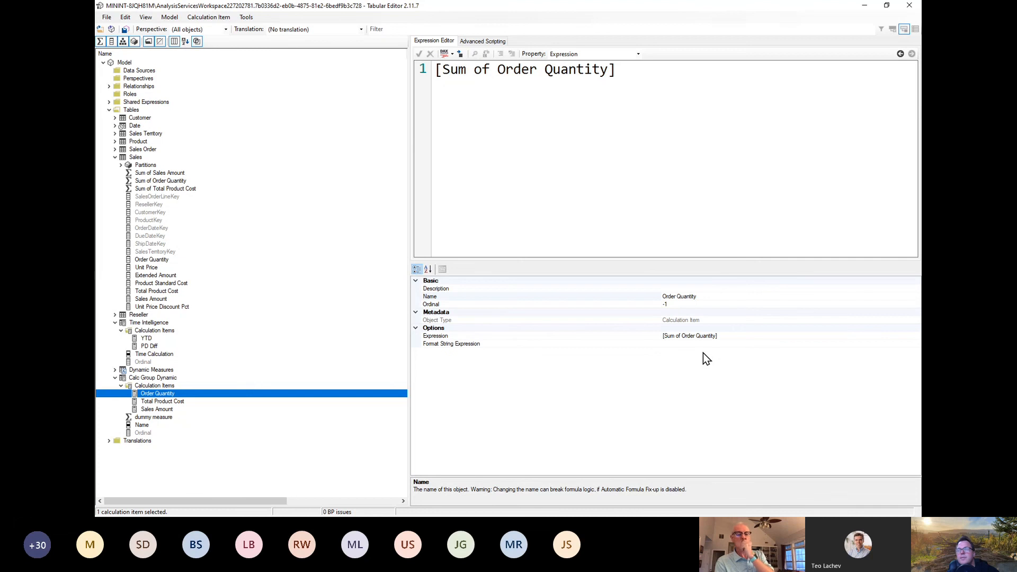
click(681, 346)
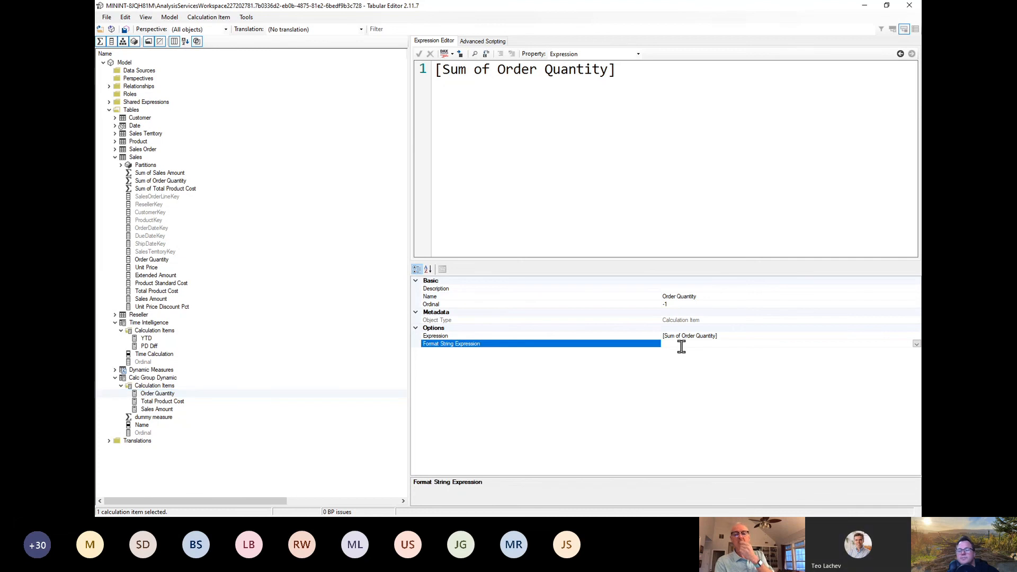
text("Current)
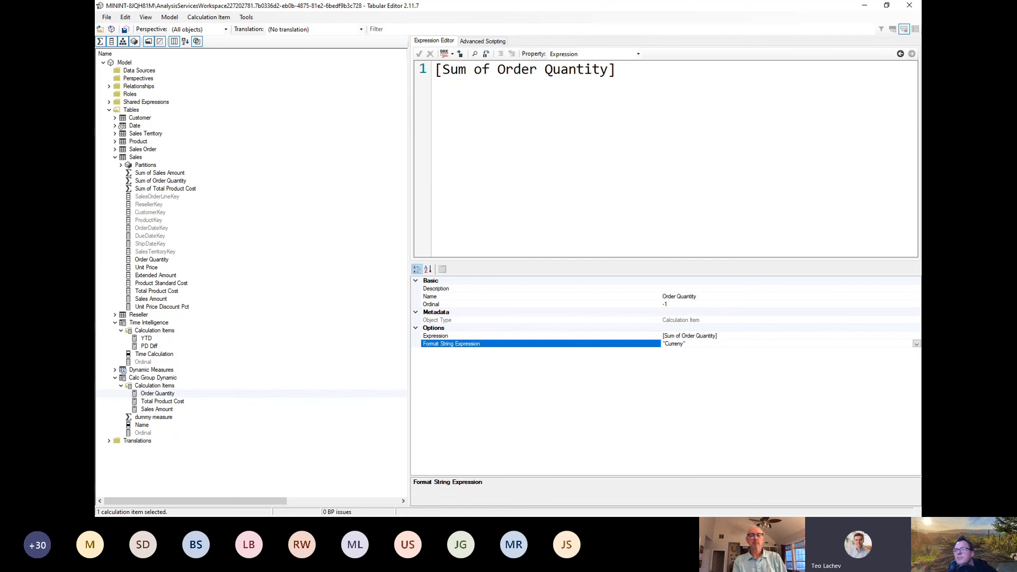
drag(701, 346, 634, 341)
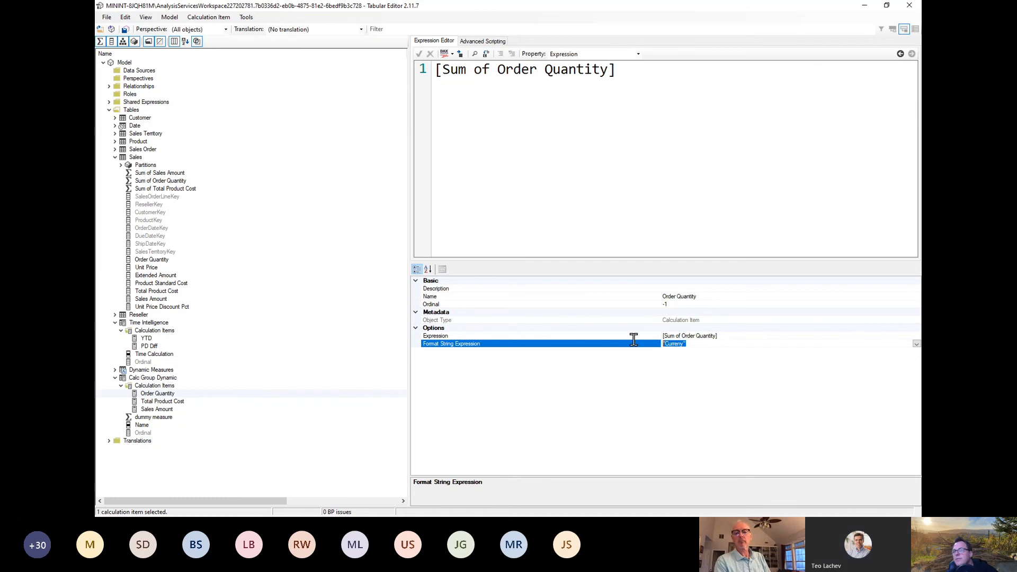
key(BackSpace)
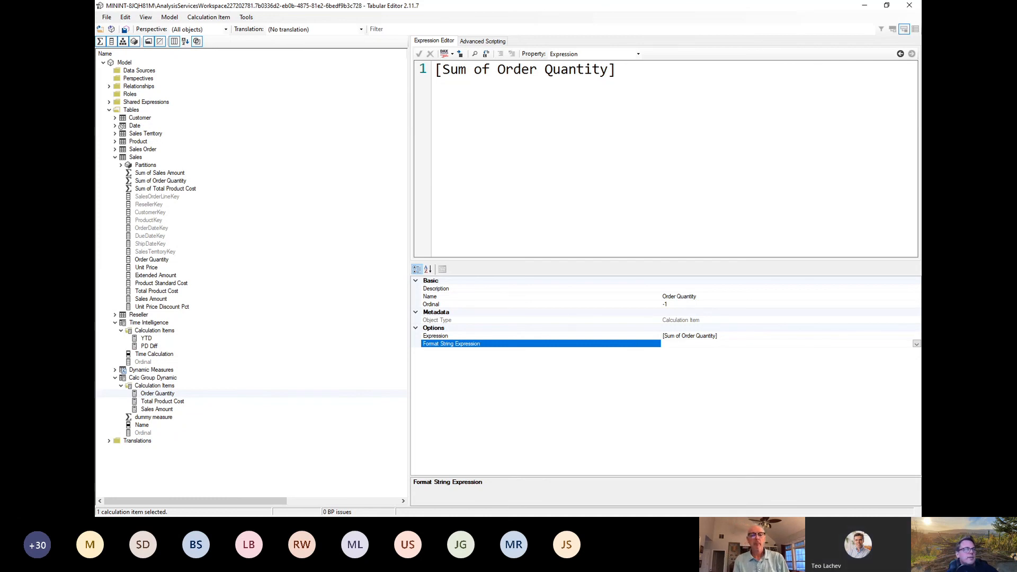
Step: Set the Sales Amount calculation item's format string expression to "$#,0.00;($#,0.00);$#,0.00" and save the model
key(alt+Tab)
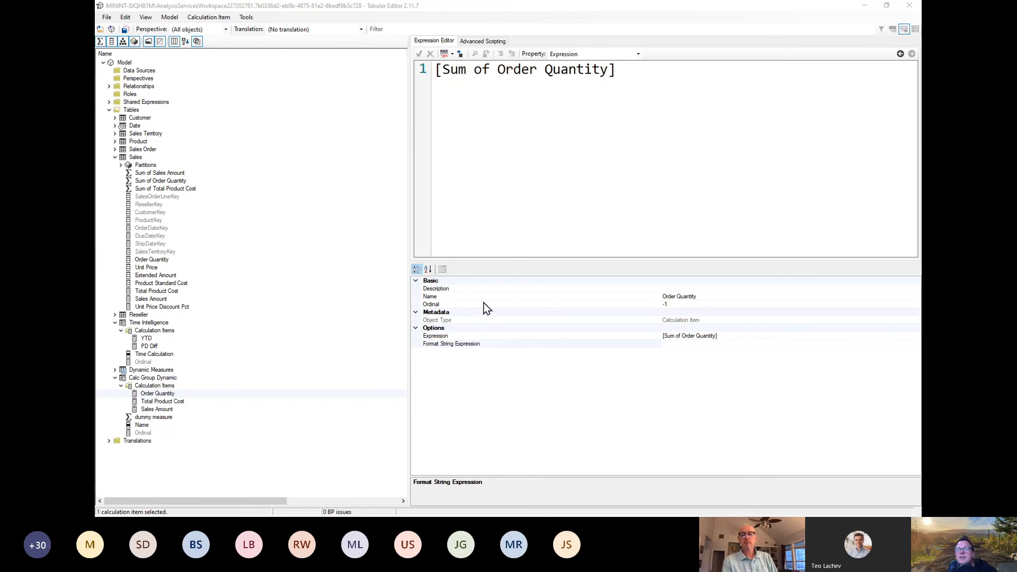
click(161, 409)
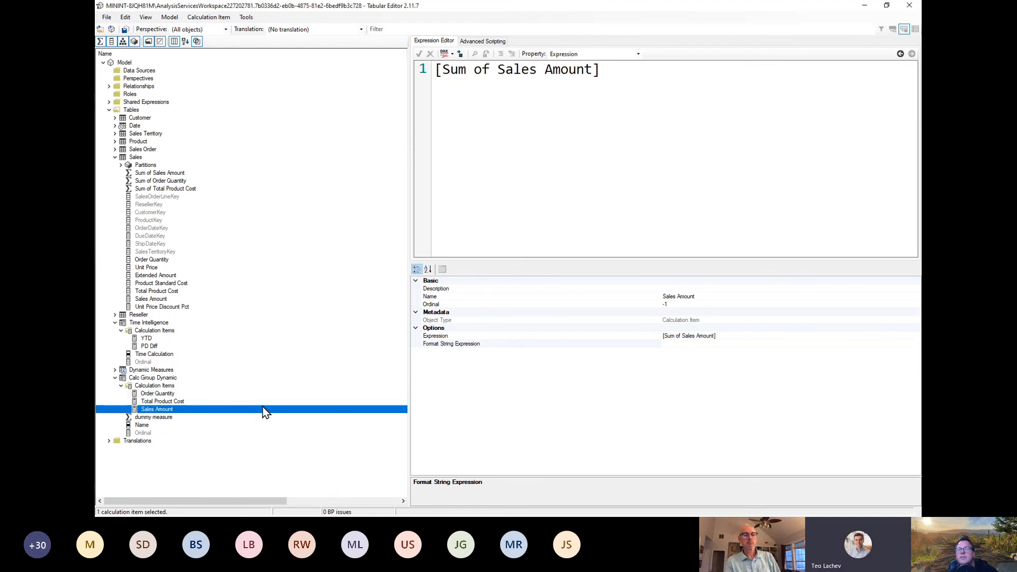
click(698, 344)
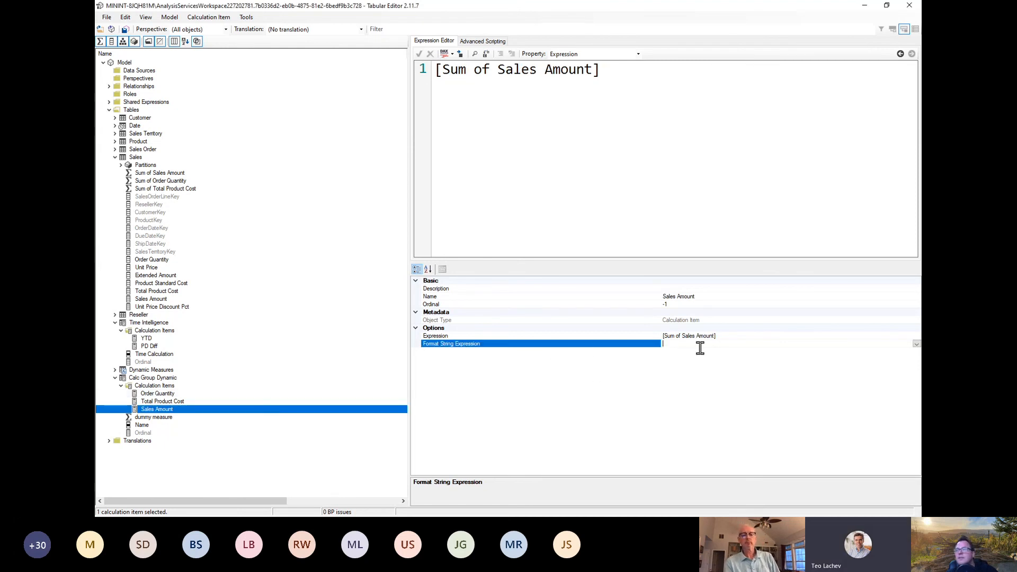
click(916, 344)
text("$#,0.00;($#,0.00);$#,0.00")
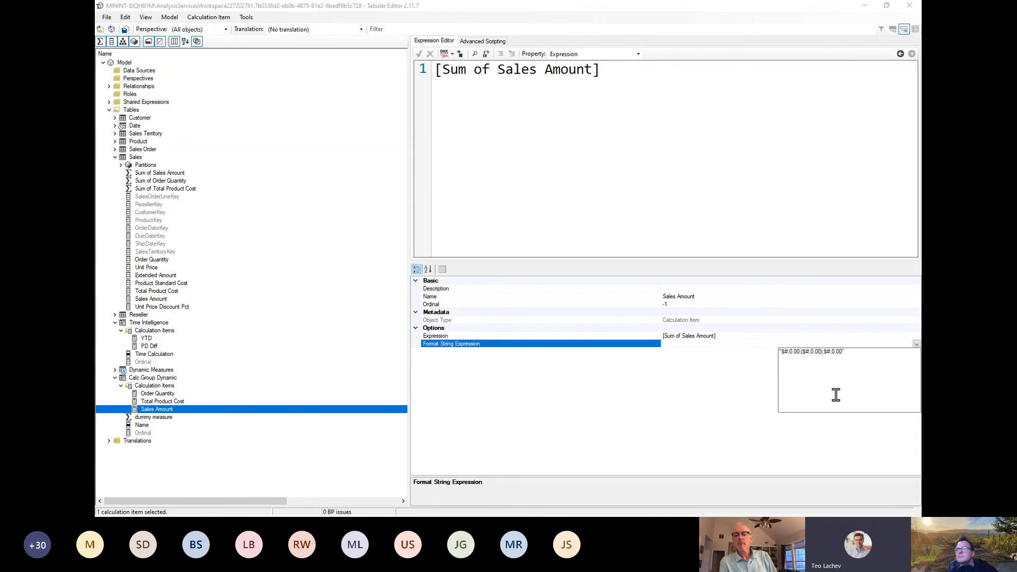
click(707, 405)
click(112, 20)
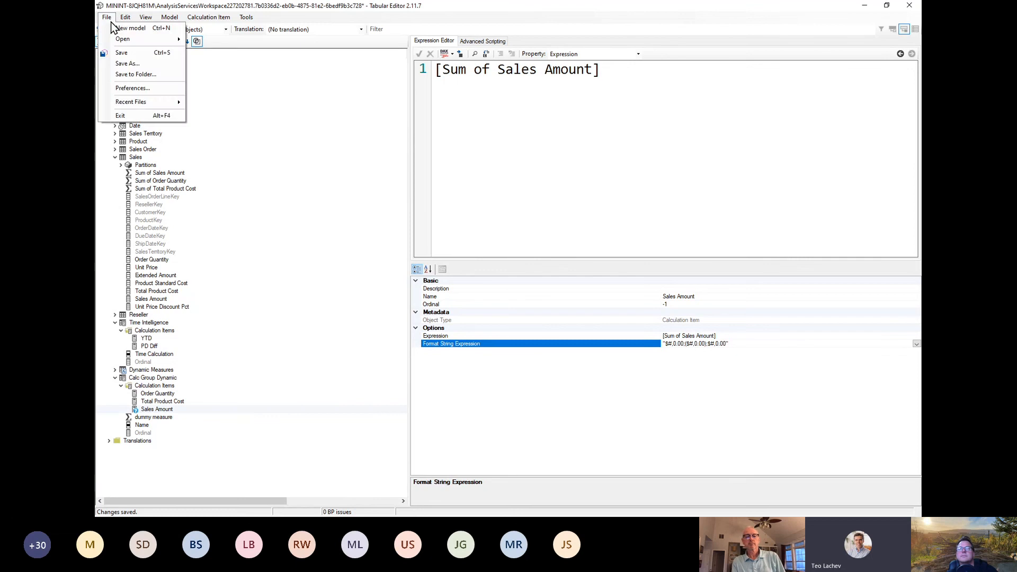
click(122, 52)
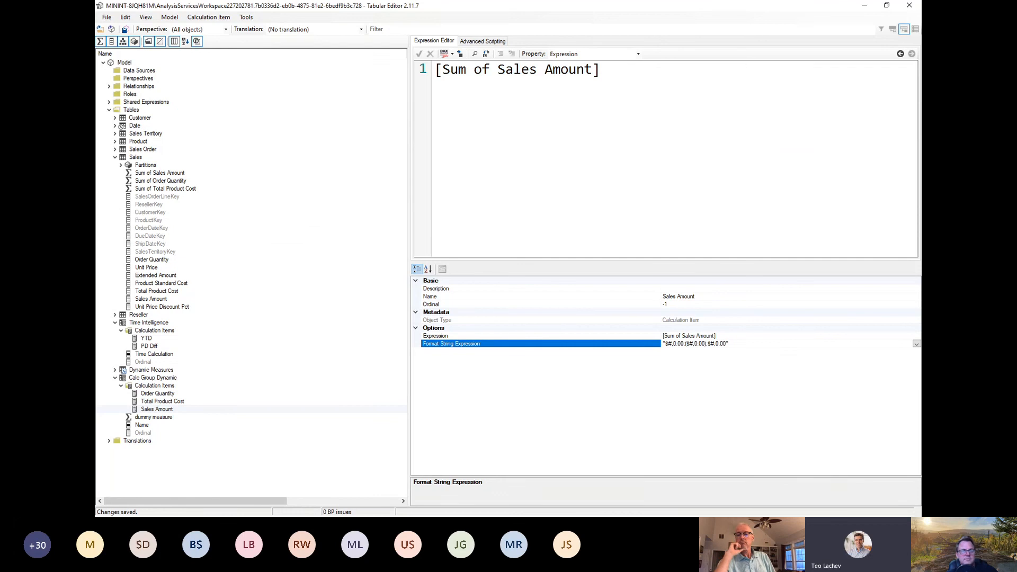
Step: Switch to Power BI Desktop, open Page 1 and select the matrix with the PD Diff and YTD columns
key(alt+Tab)
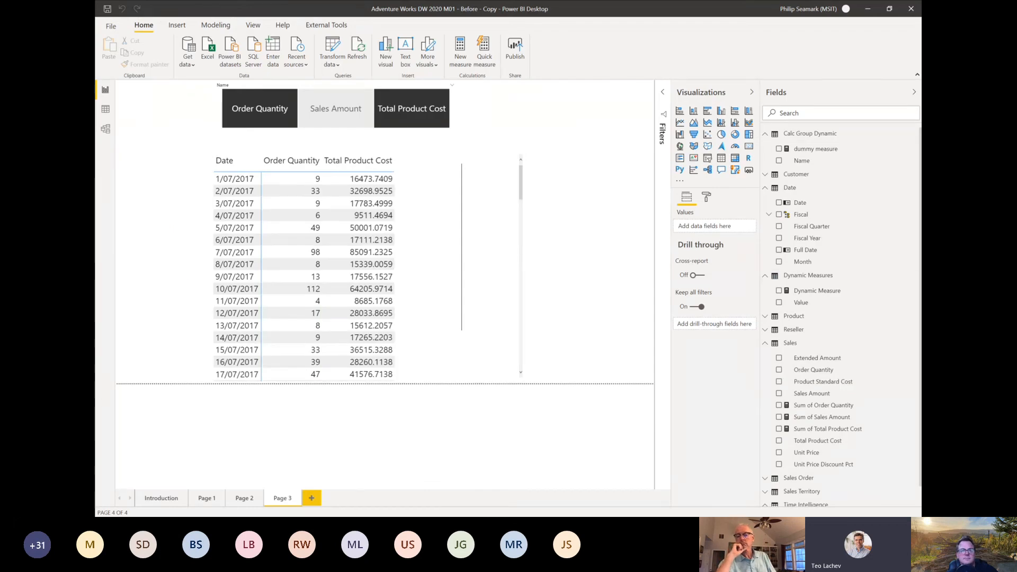
click(203, 500)
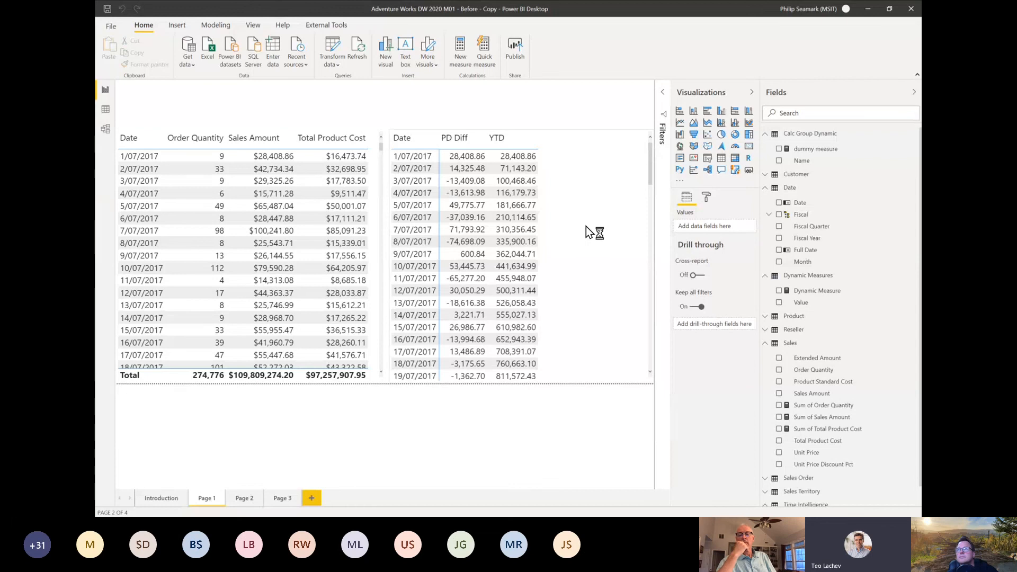
click(561, 228)
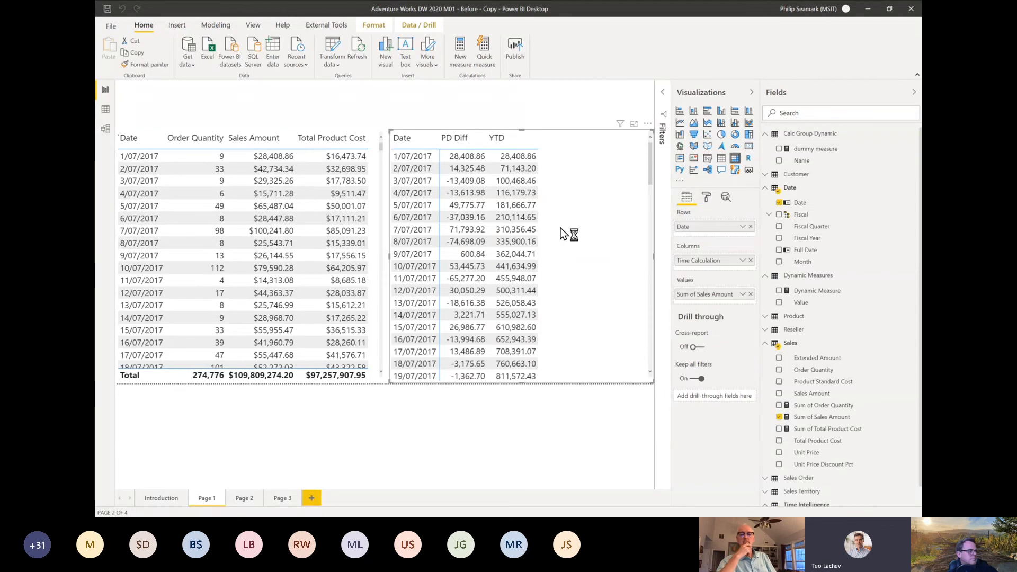
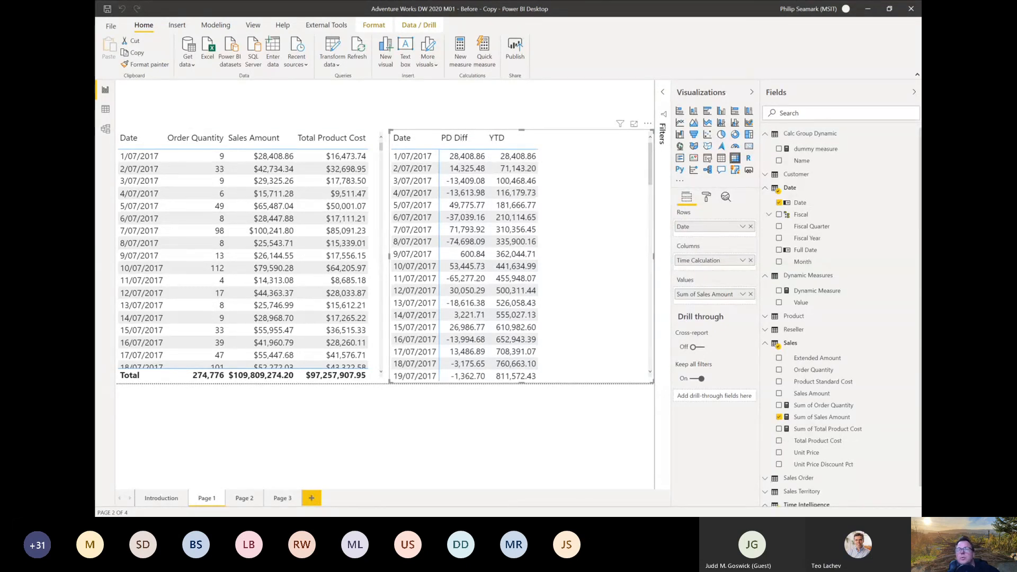
Step: Switch to Tabular Editor and add a calculation item named Sales Item to the Time Intelligence calculation group
key(alt+Tab)
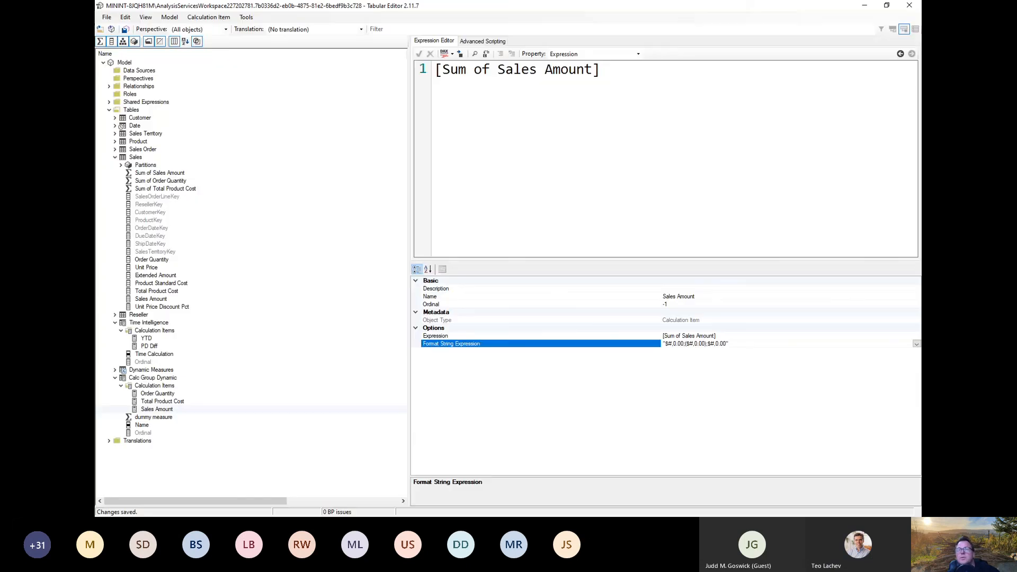
right_click(155, 332)
click(172, 334)
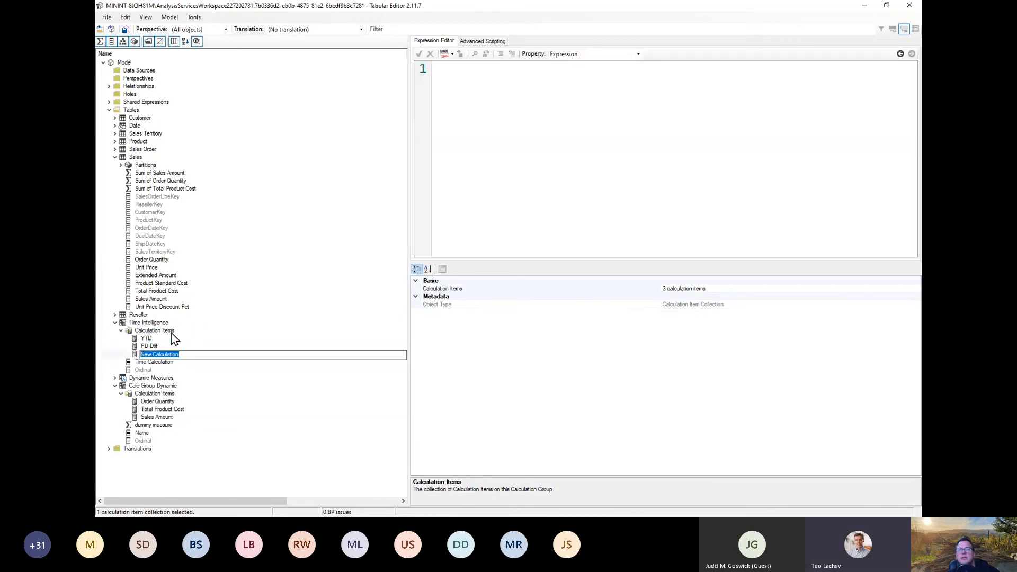
text(Sales)
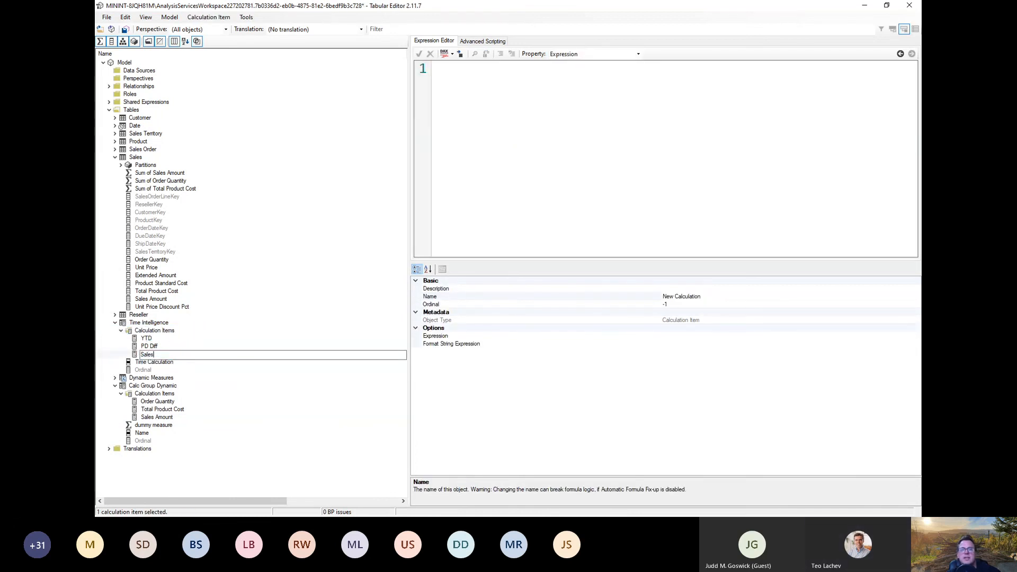
text( Item)
key(Return)
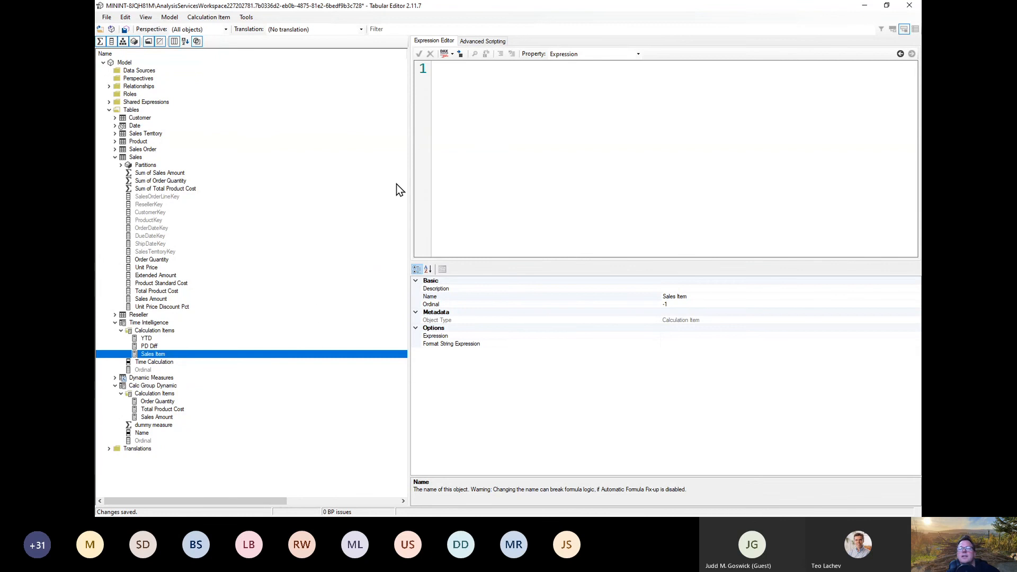
Step: Rename the Sales Item calculation item as Sales Amount and set its expression to the [Sum of Sales Amount] measure
click(168, 356)
key(BackSpace)
key(BackSpace)
key(BackSpace)
key(BackSpace)
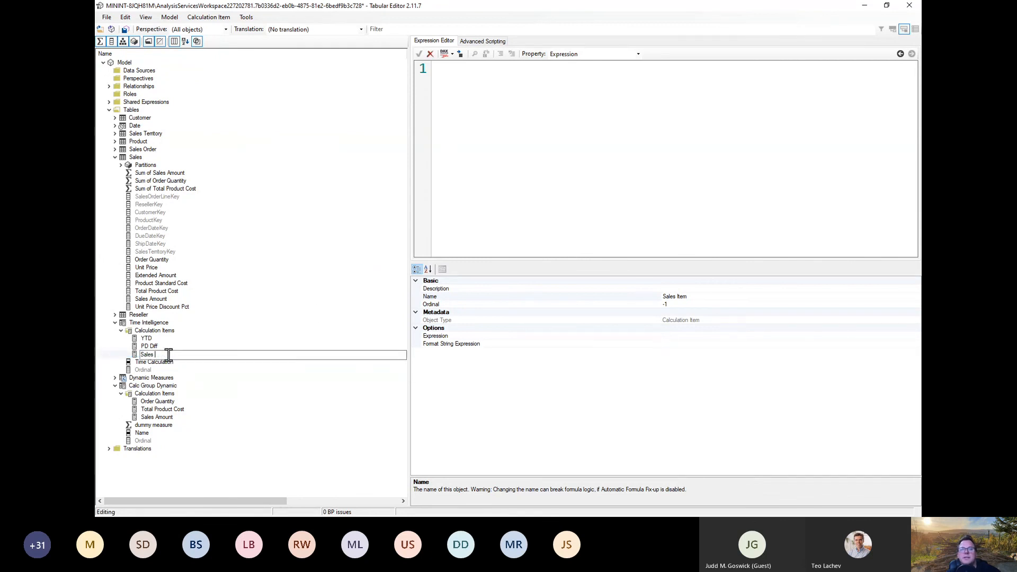
text(Amount)
key(Return)
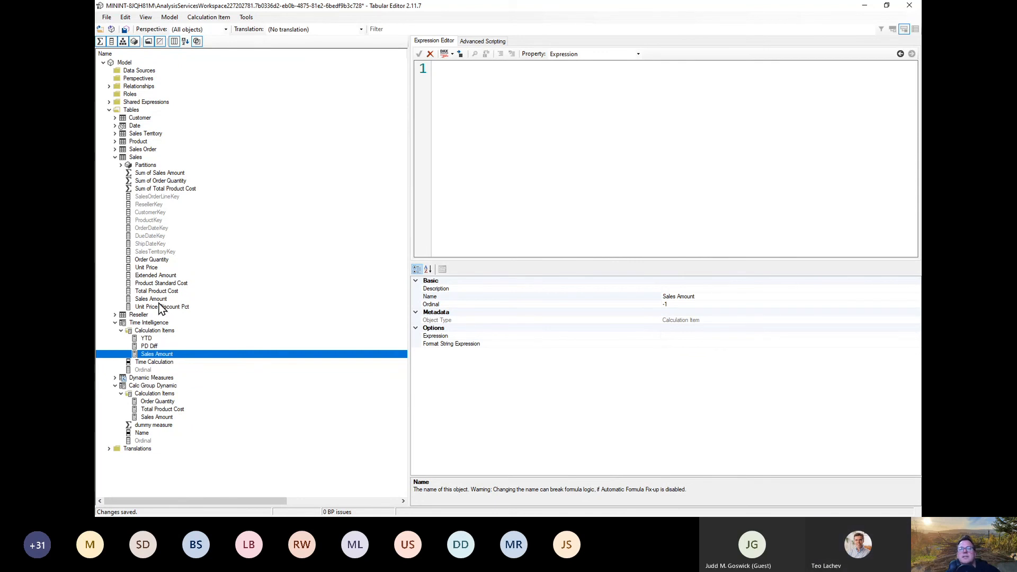
drag(159, 173, 482, 163)
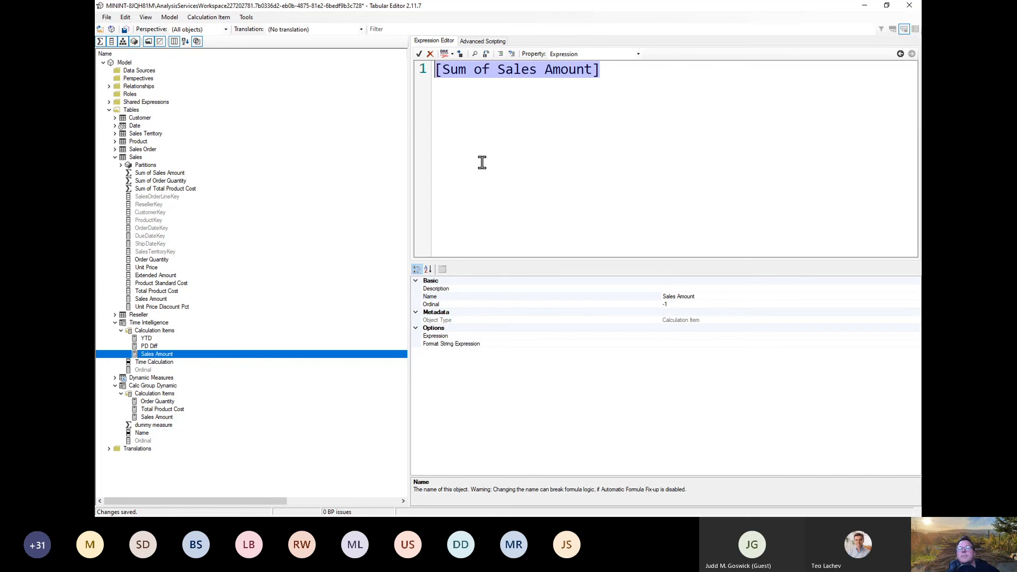
Step: Set the ordinal of the YTD calculation item to 2 so it follows the other Time Intelligence items
click(236, 339)
click(682, 304)
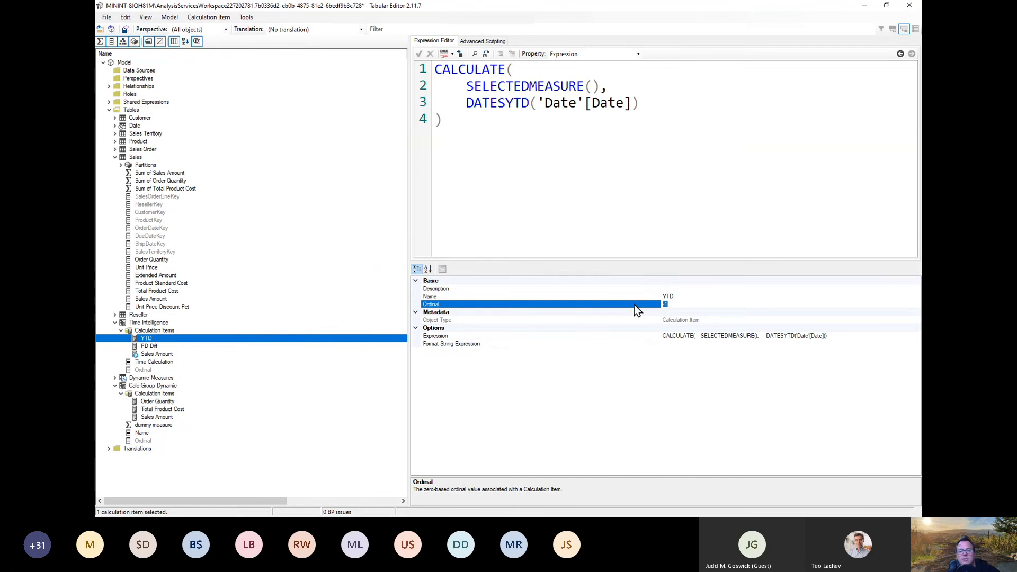
text(3)
click(158, 356)
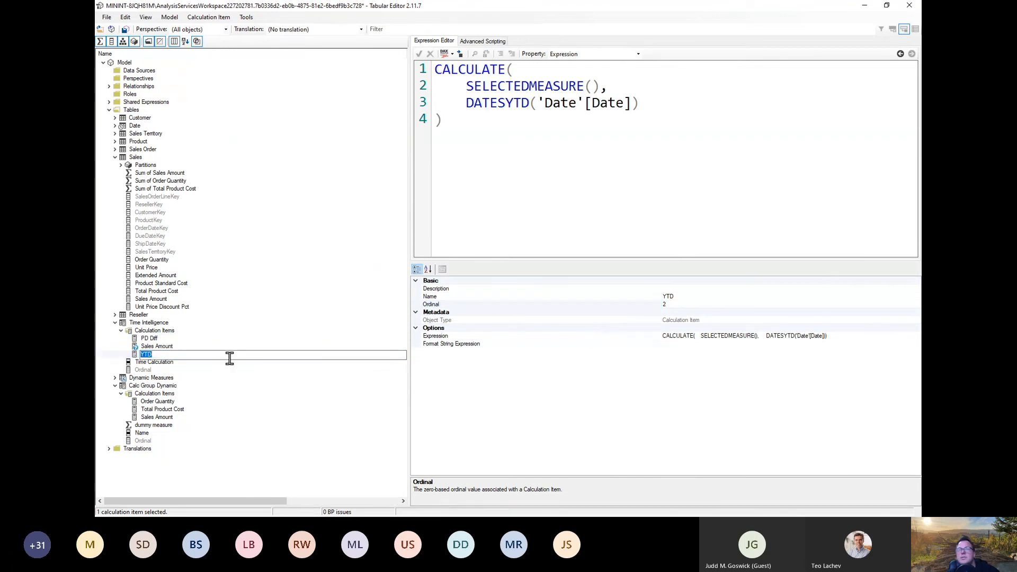
click(160, 353)
Step: Check the Sales Amount, YTD and PD Diff calculation items in the Time Intelligence group and save the model
click(158, 347)
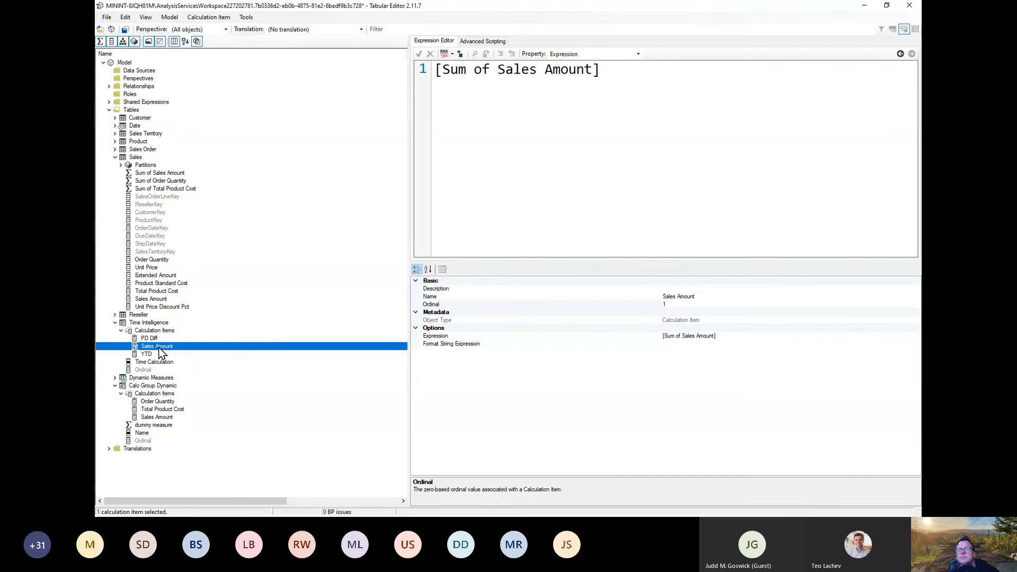
click(148, 355)
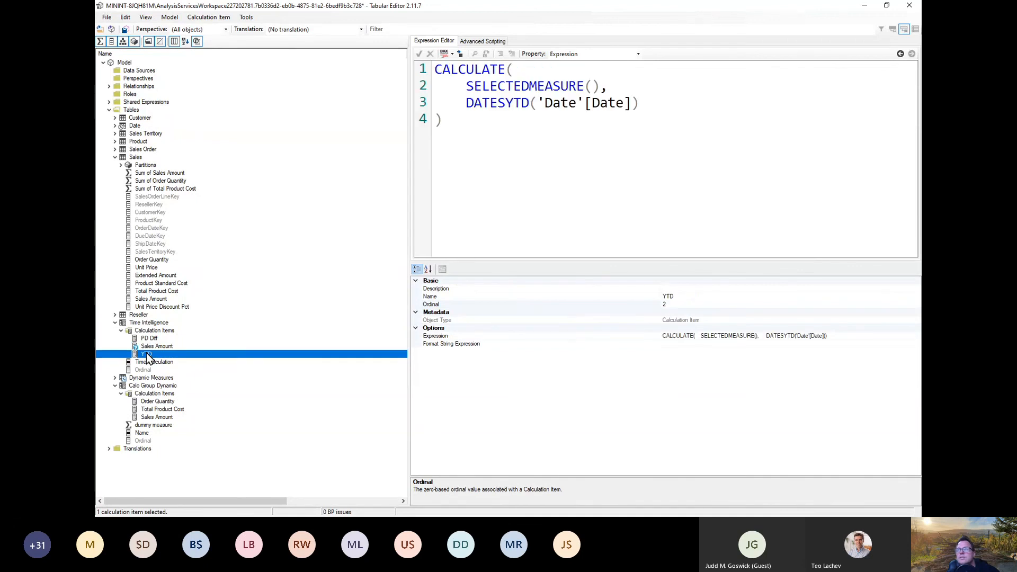
click(166, 338)
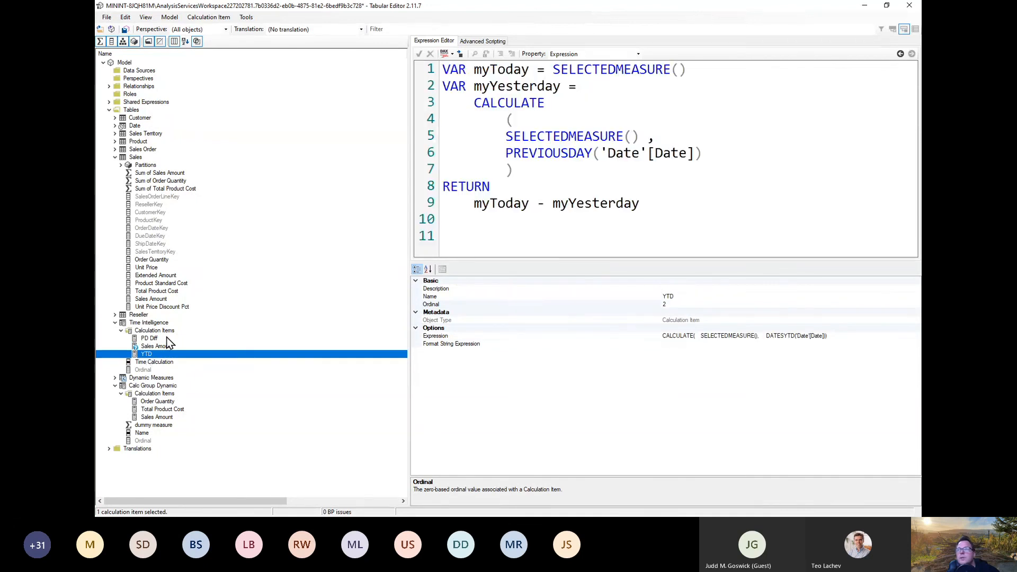
click(164, 346)
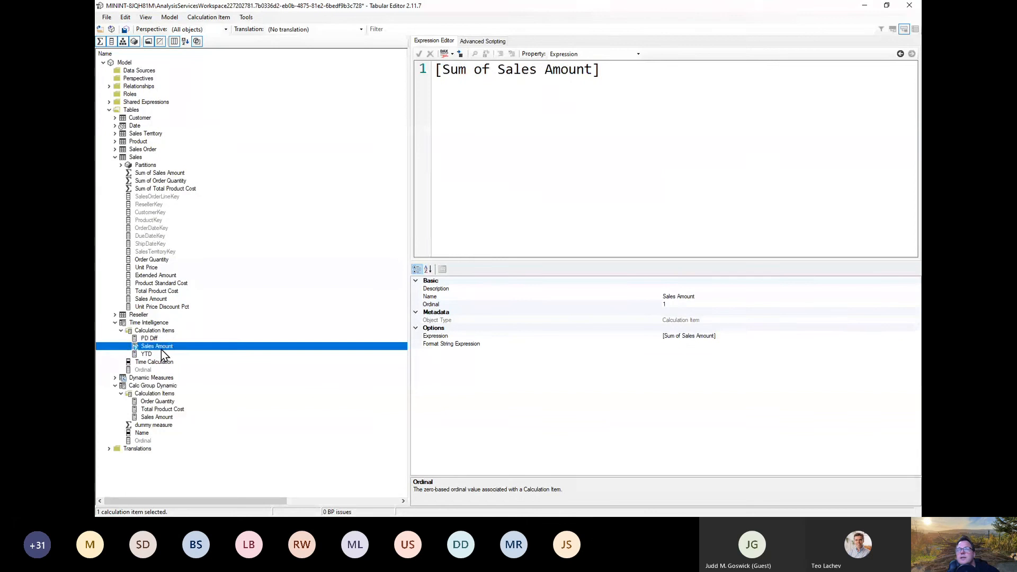
click(159, 355)
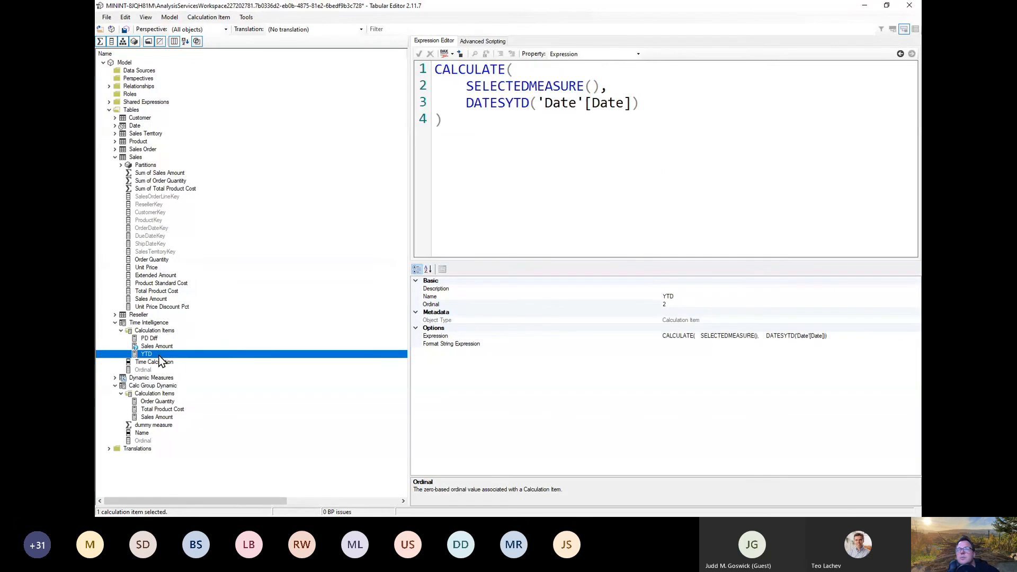
click(105, 19)
click(122, 52)
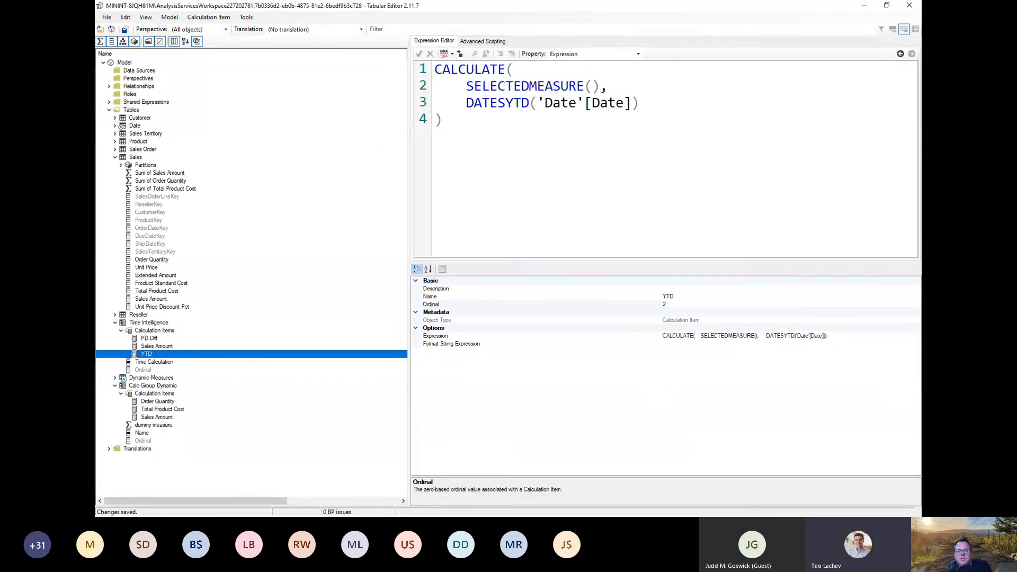
Step: Switch to Power BI Desktop and refresh the calculation groups
key(alt+Tab)
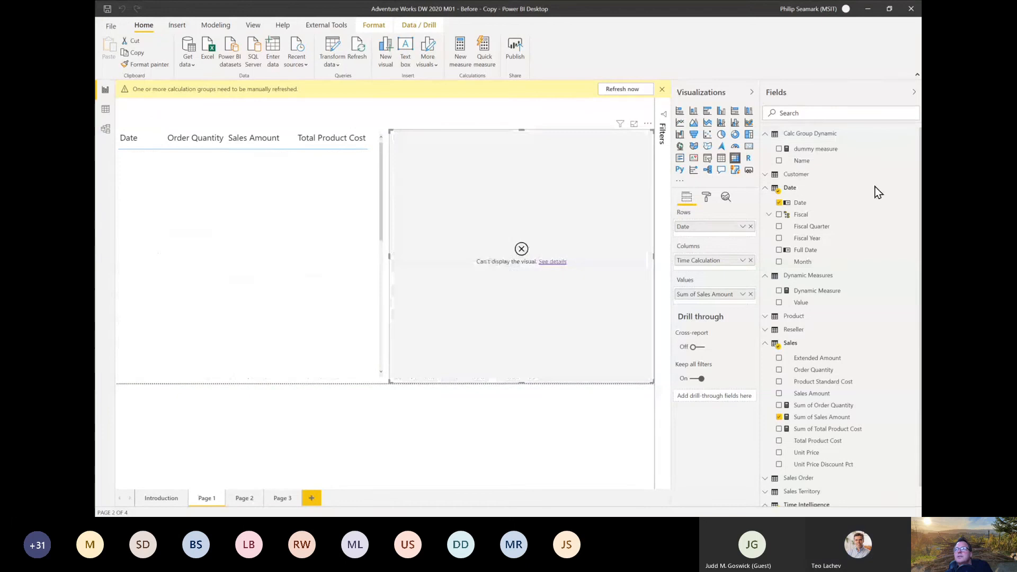
click(626, 89)
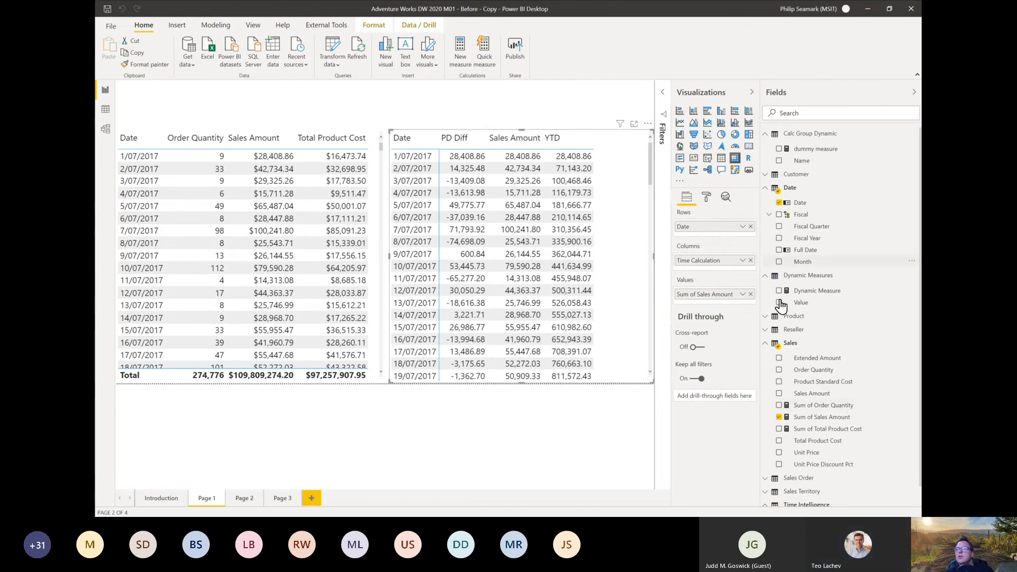
Step: Filter the matrix's Time Calculation to PD Diff and YTD, toggle Sales Amount to compare, and leave all three items included
click(662, 94)
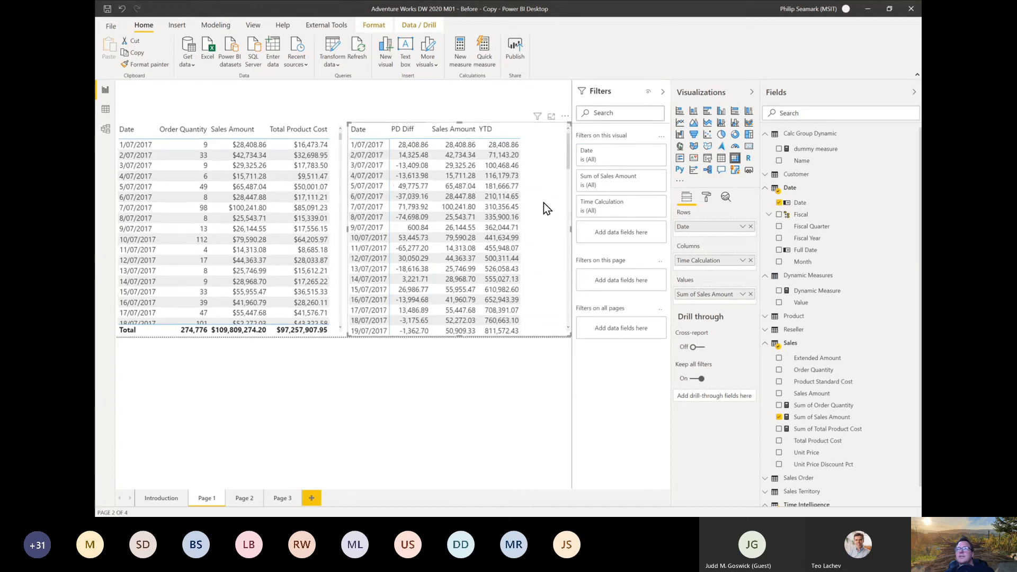
click(647, 206)
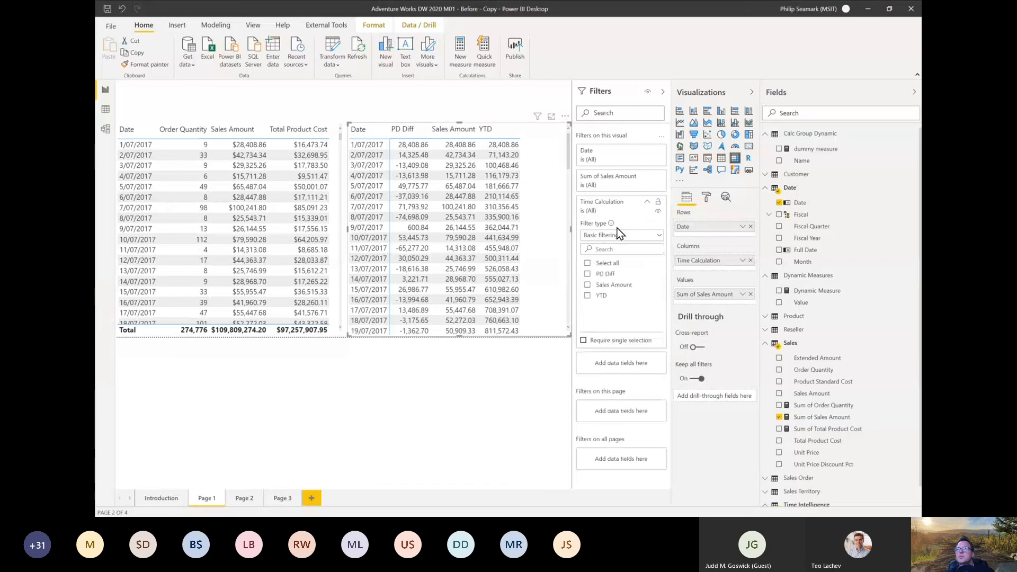
click(587, 274)
click(587, 296)
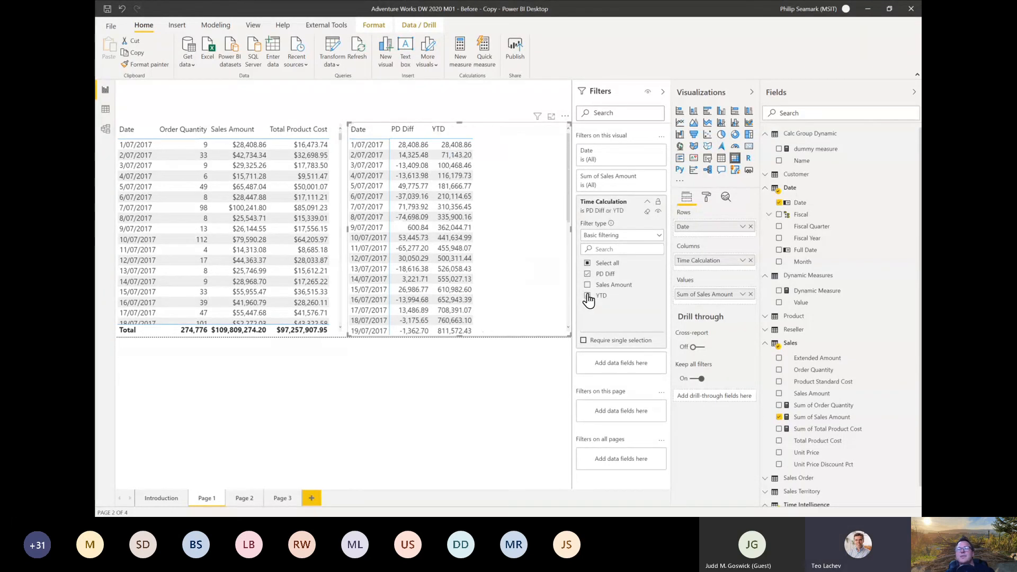
click(589, 286)
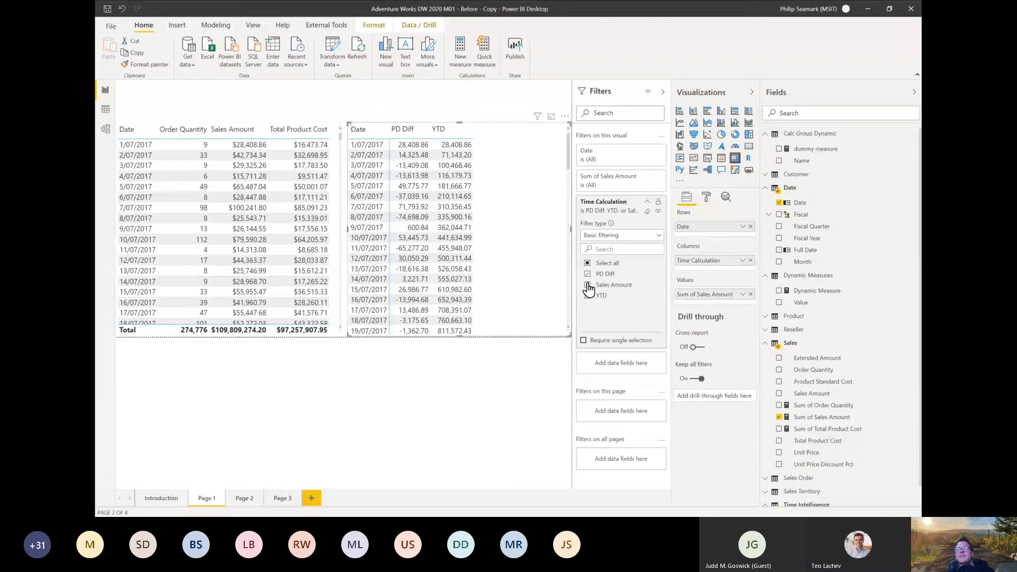
click(587, 285)
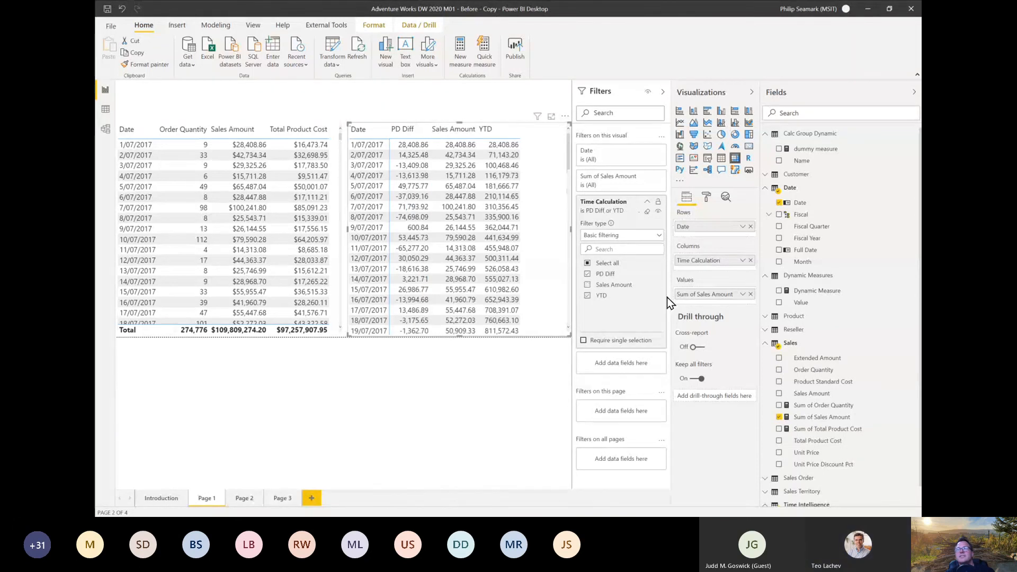
click(587, 286)
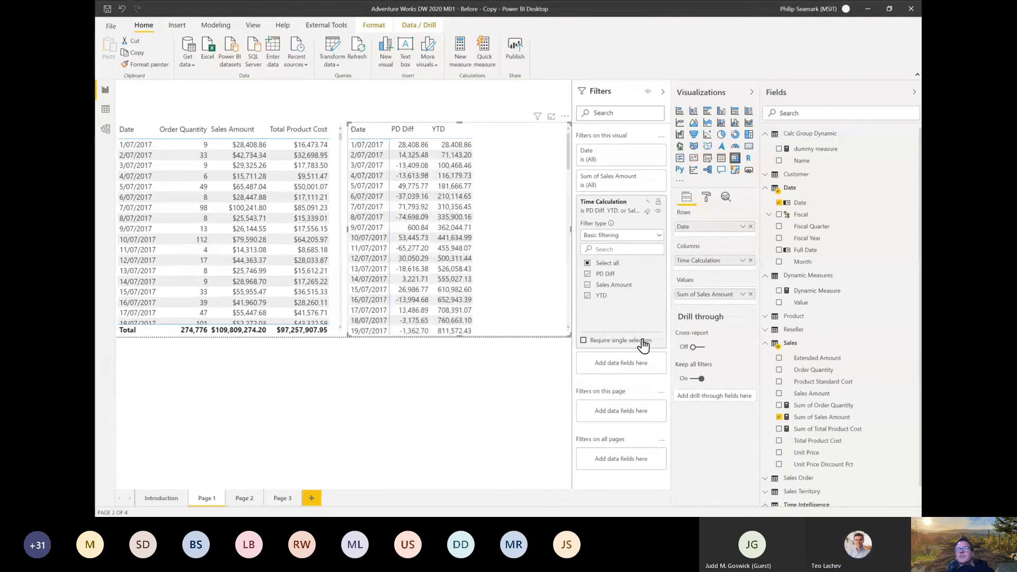
click(523, 424)
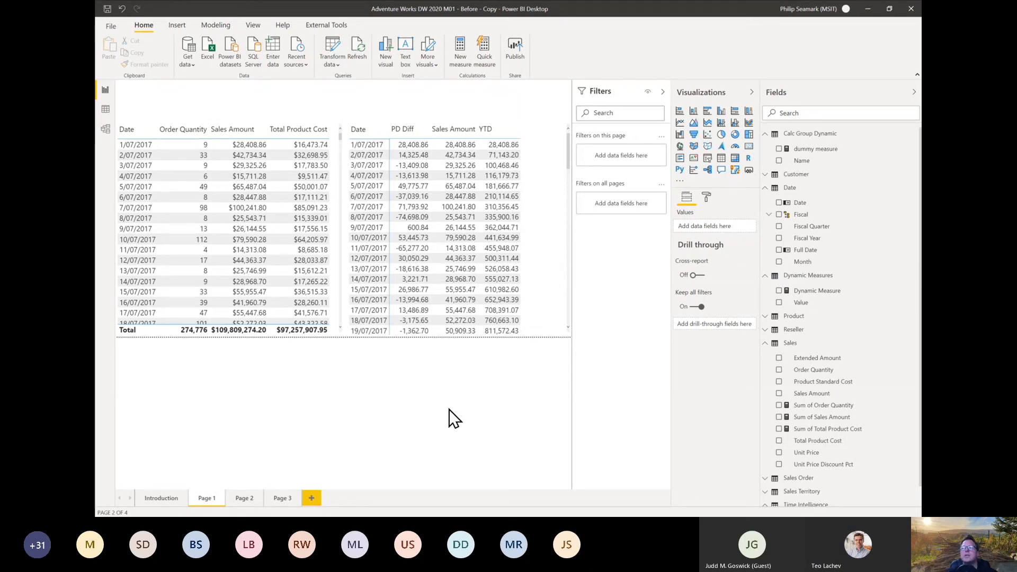
Step: Examine the Dynamic Measure formula, highlighting the label and measure pairs in its SWITCH expression
click(804, 295)
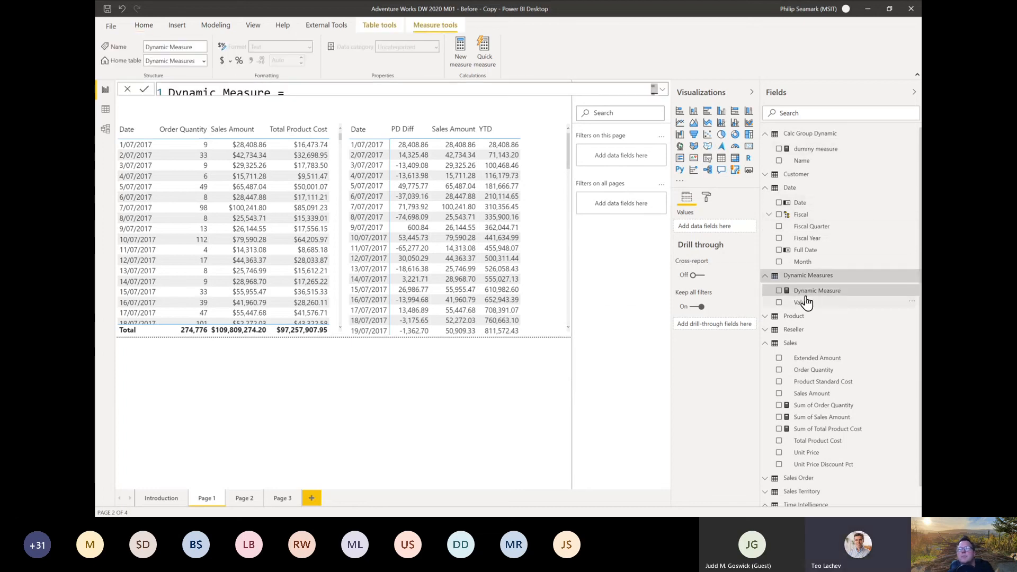
click(660, 95)
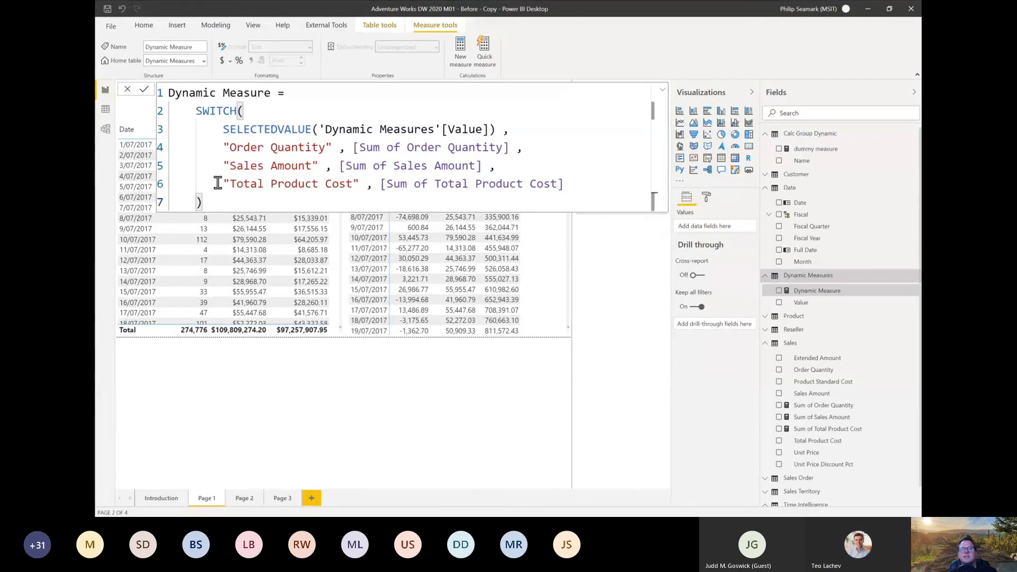
drag(218, 184, 358, 187)
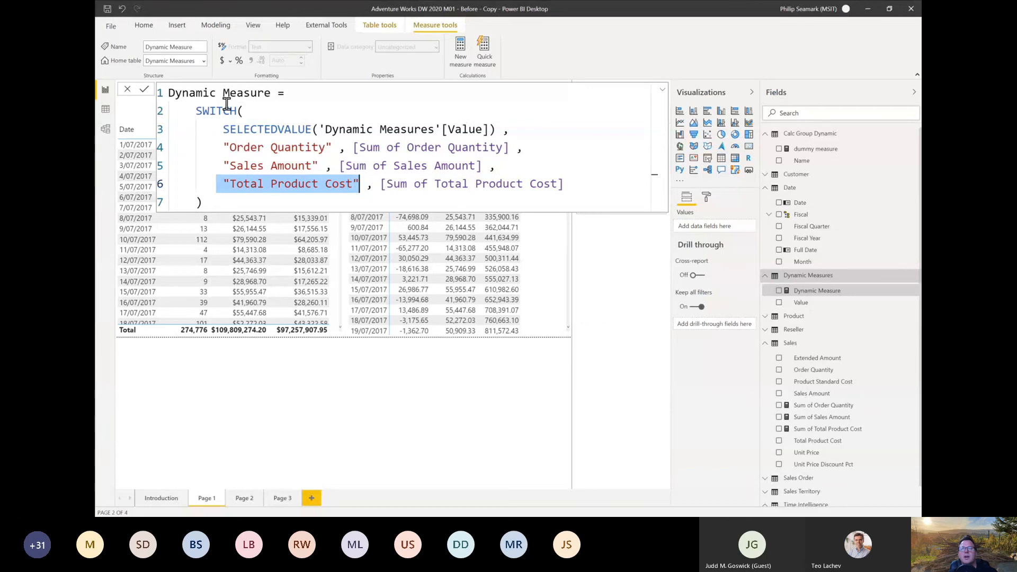
drag(380, 187, 582, 189)
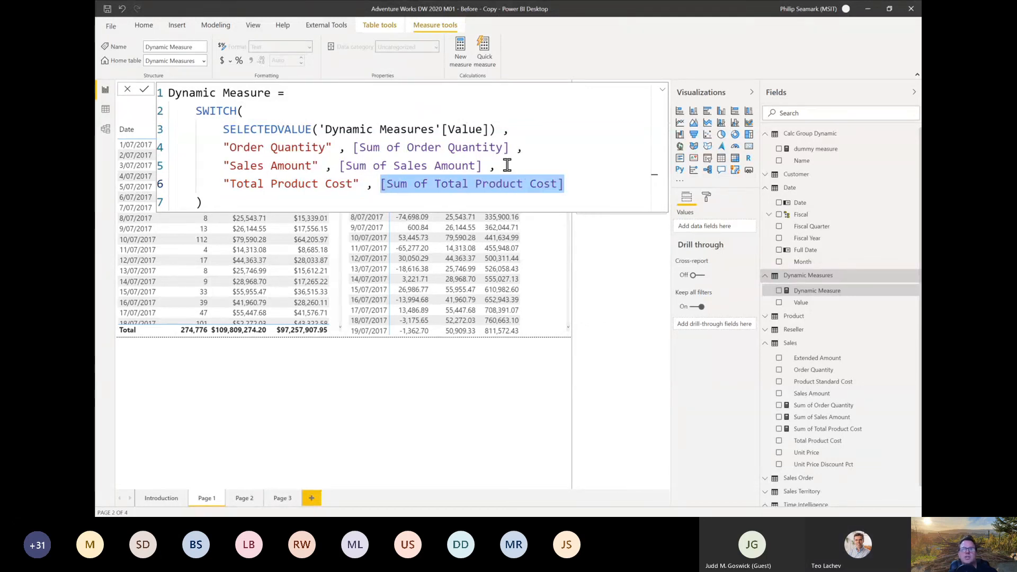
drag(503, 165, 200, 150)
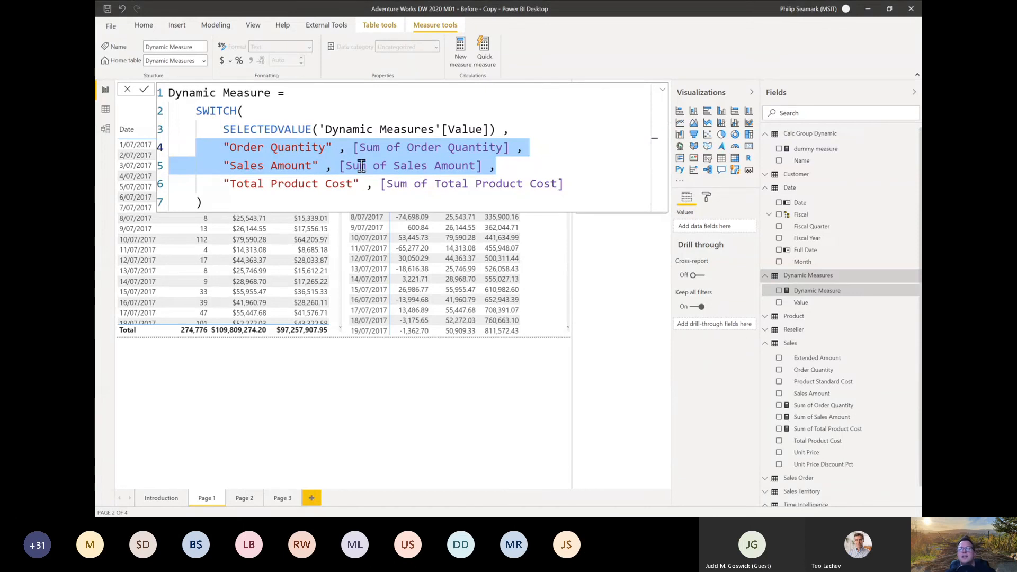
click(286, 120)
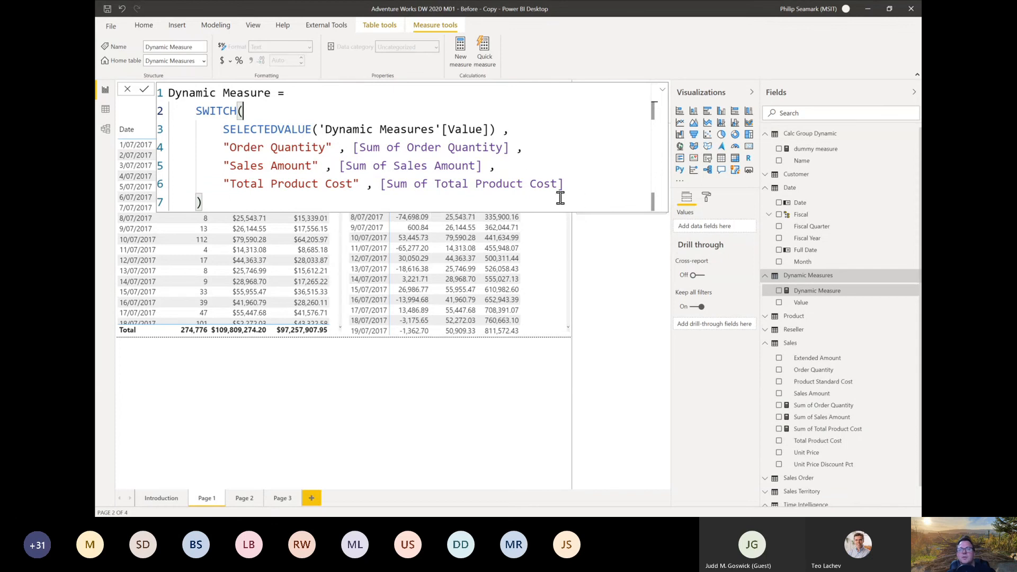
drag(354, 148, 524, 149)
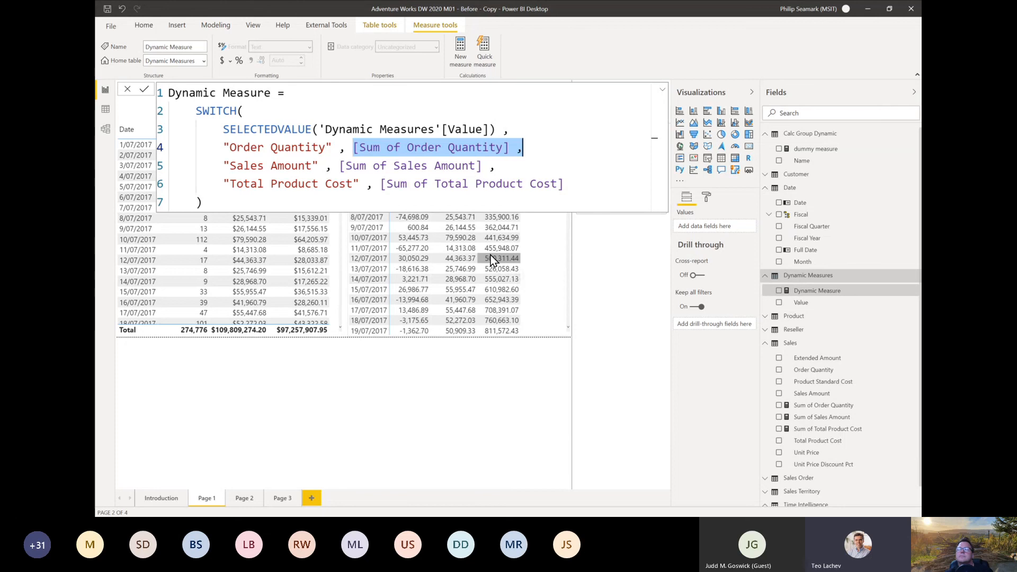
Step: On Page 3, close the formula view and convert the dummy measure matrix into a line chart
click(281, 501)
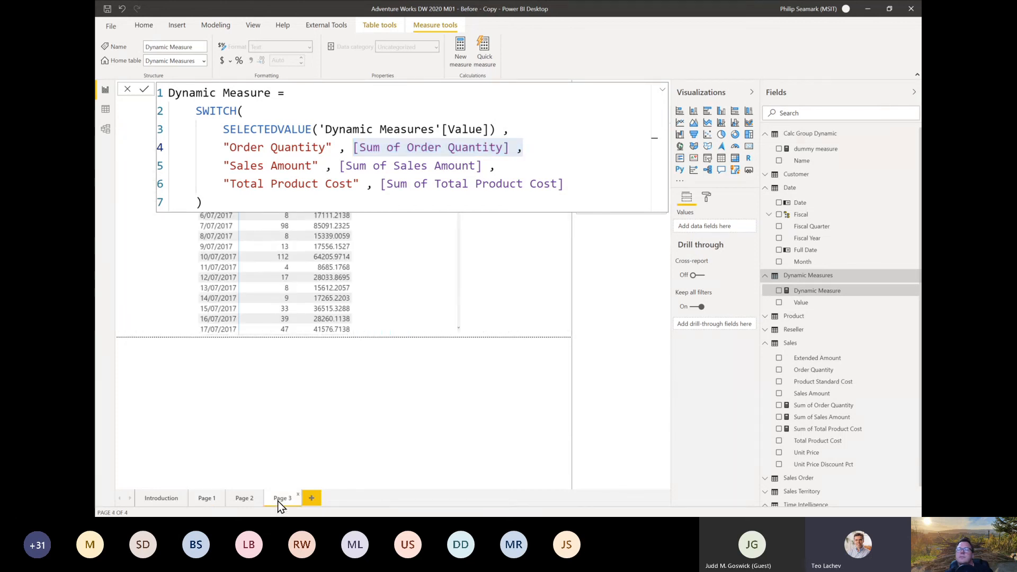
click(670, 93)
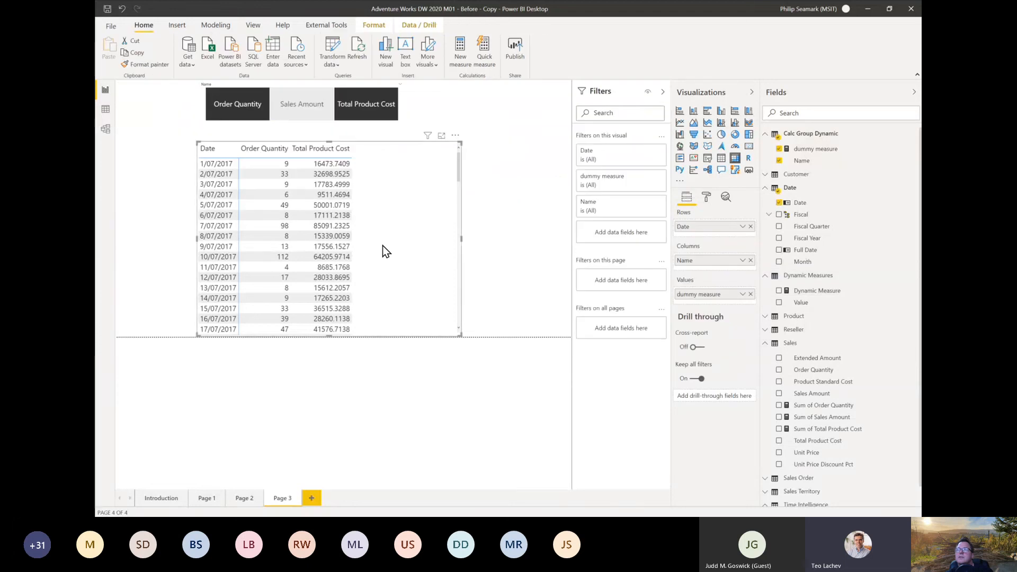
click(680, 122)
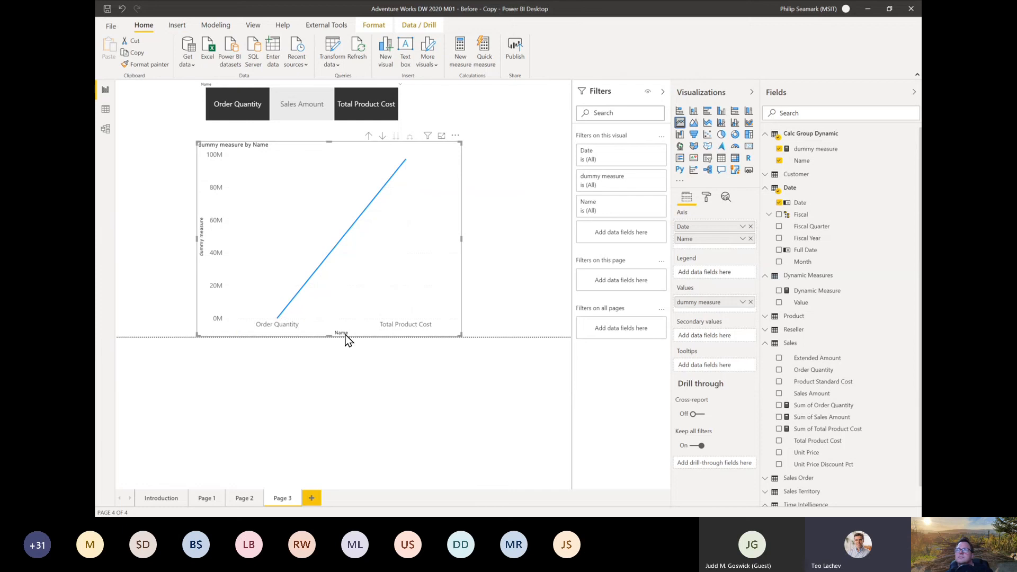
mouse_move(252, 309)
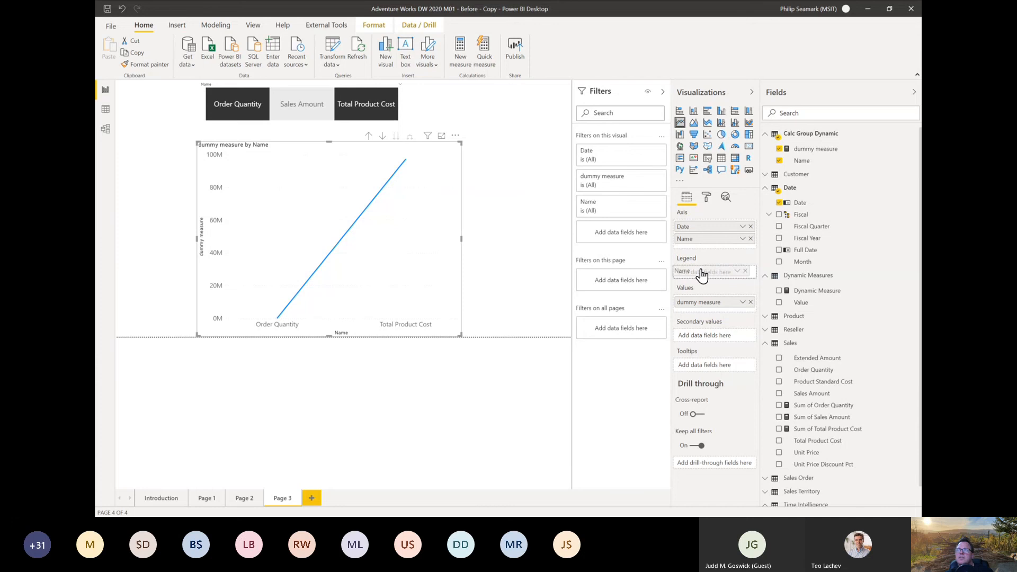
Step: Place Name in the line chart's legend, move it back onto the axis above Date, and inspect the plotted points
drag(704, 275, 704, 273)
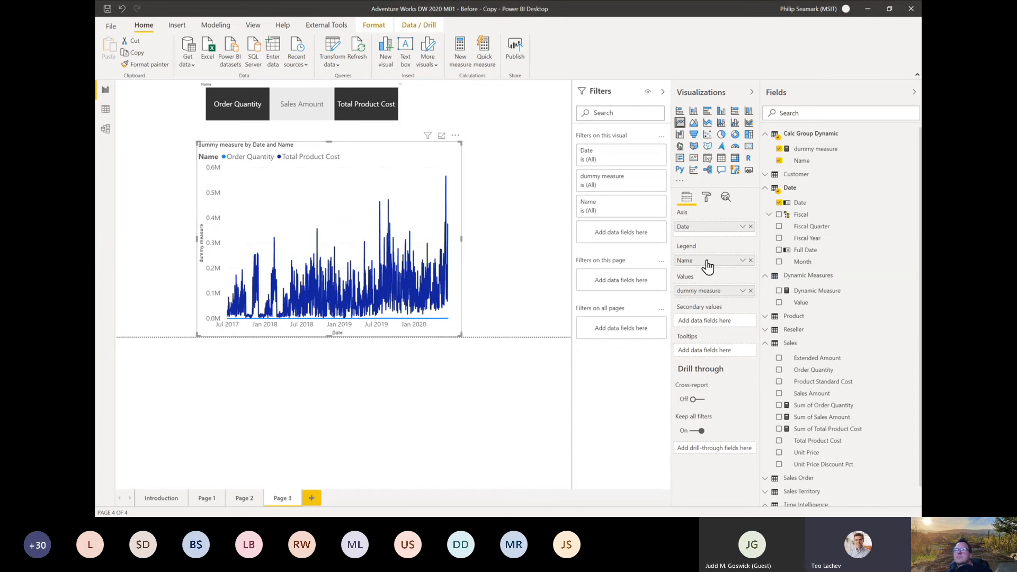
drag(708, 268, 706, 228)
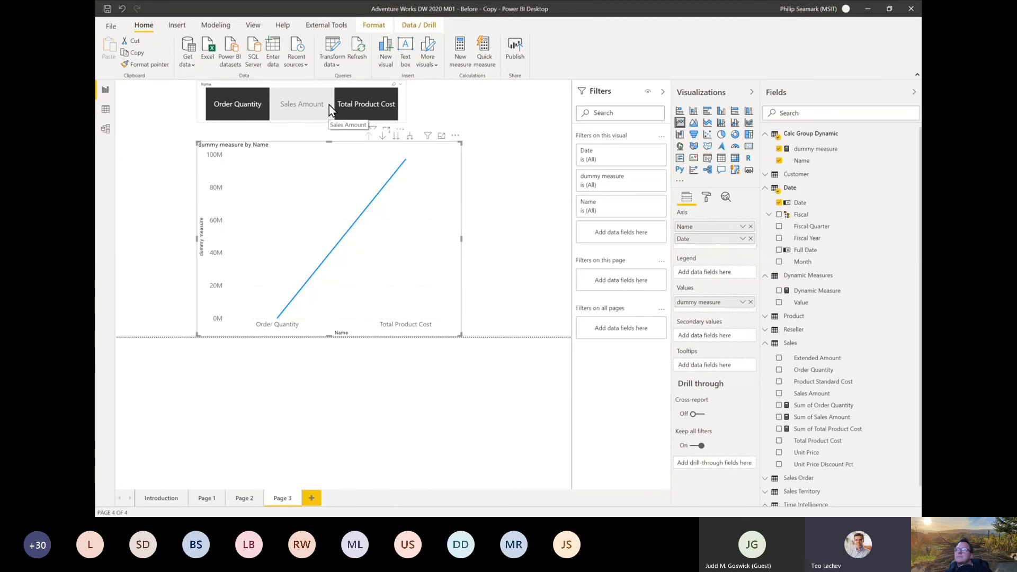
mouse_move(386, 317)
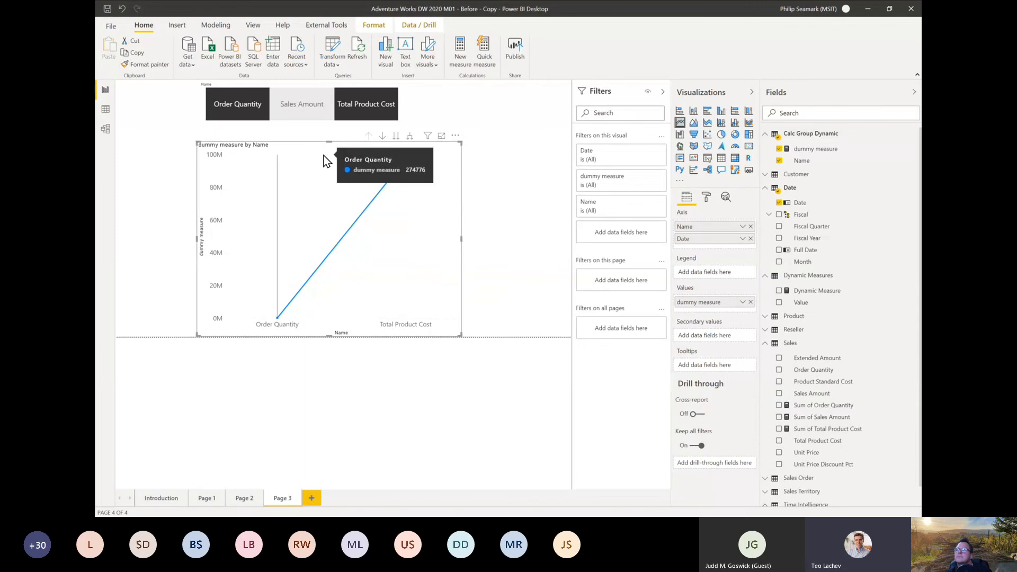
mouse_move(288, 293)
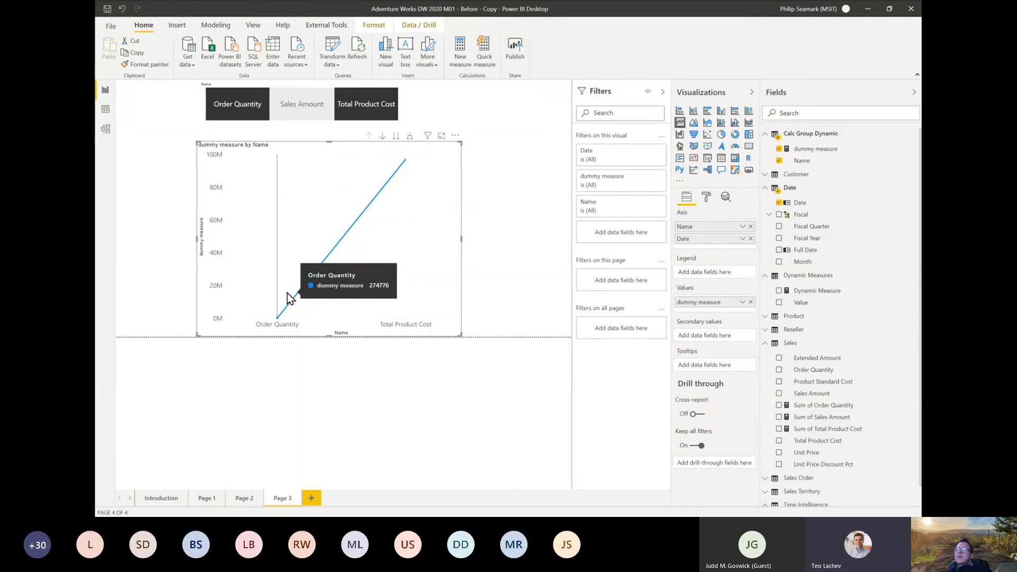
mouse_move(417, 295)
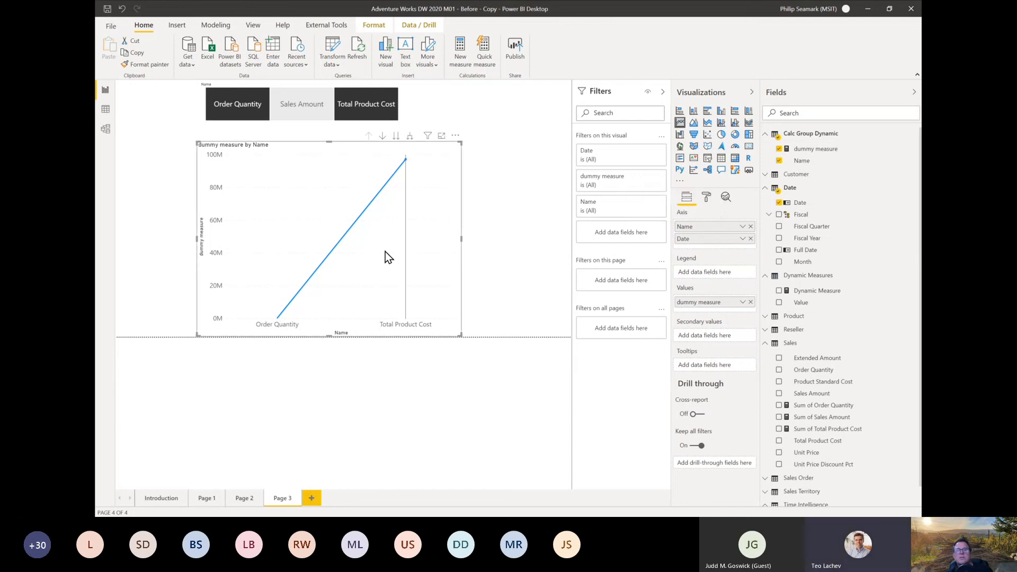
mouse_move(374, 201)
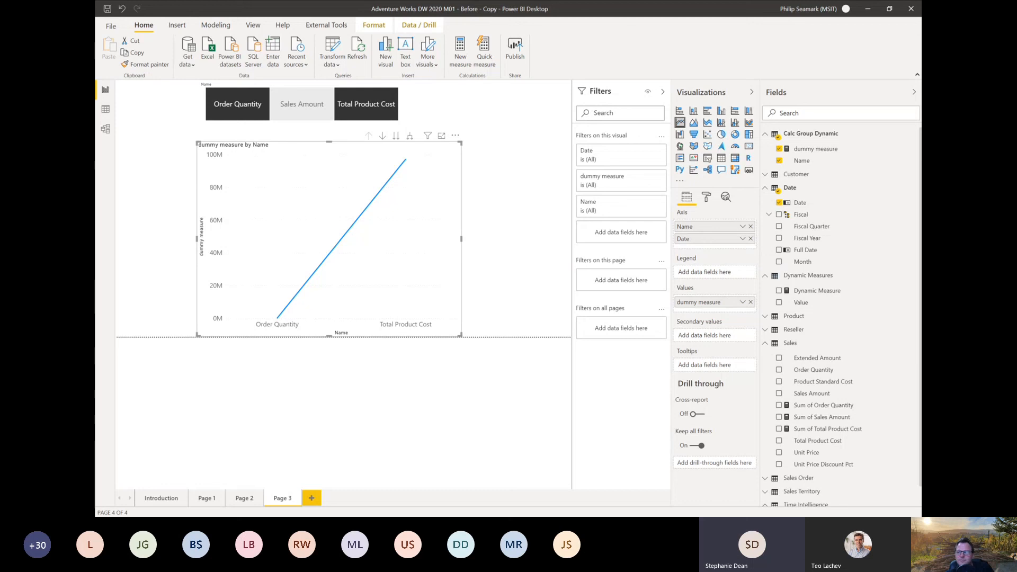
Step: Switch to Tabular Editor and compare the expressions of the Time Intelligence items PD Diff, Sales Amount and YTD
mouse_move(445, 162)
key(alt+Tab)
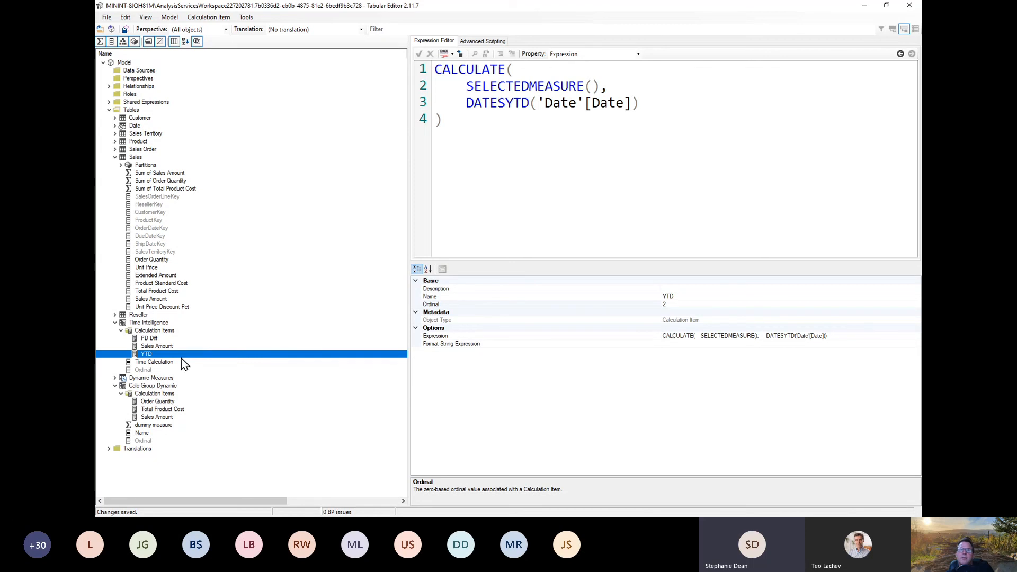
click(146, 339)
click(157, 346)
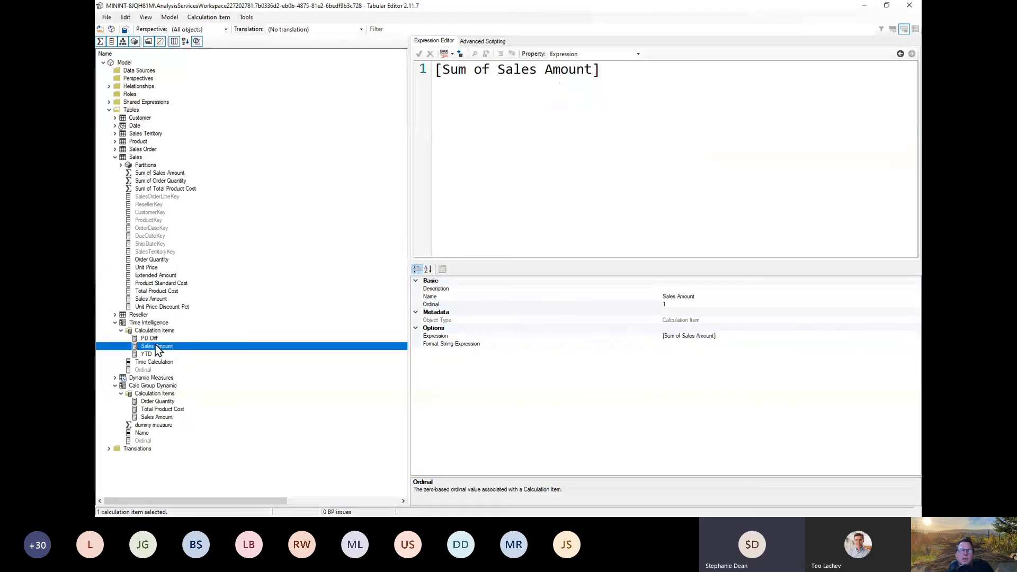
click(143, 355)
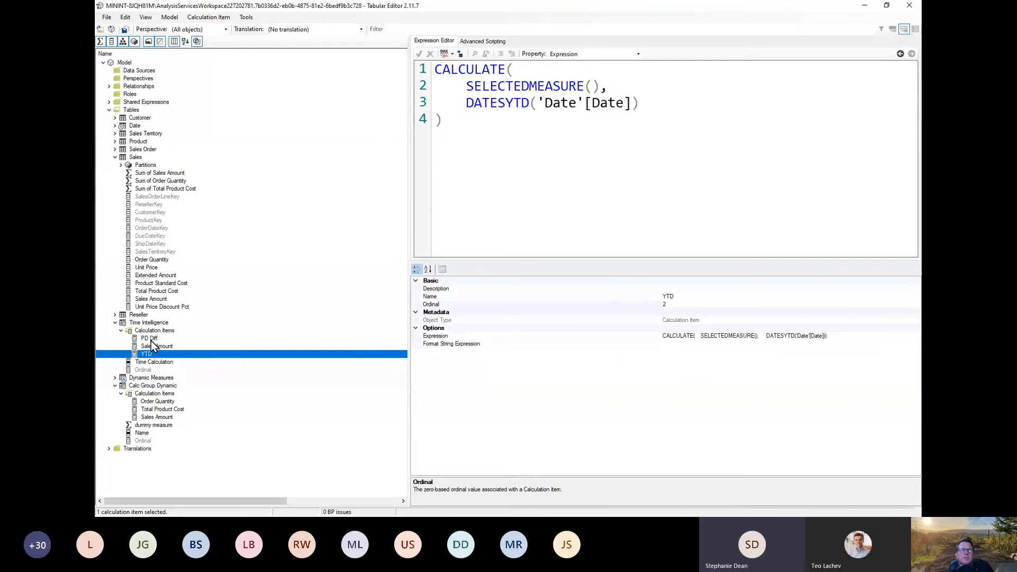
click(152, 341)
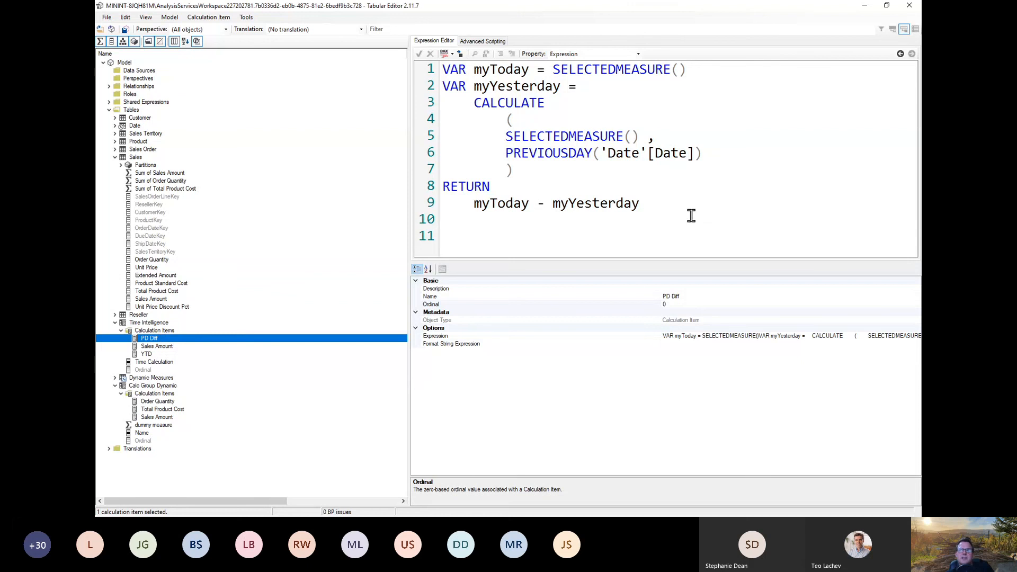
Step: Highlight the SELECTEDMEASURE() calls in PD Diff and the measure reference in the Time Intelligence group's Sales Amount item
drag(695, 218, 363, 6)
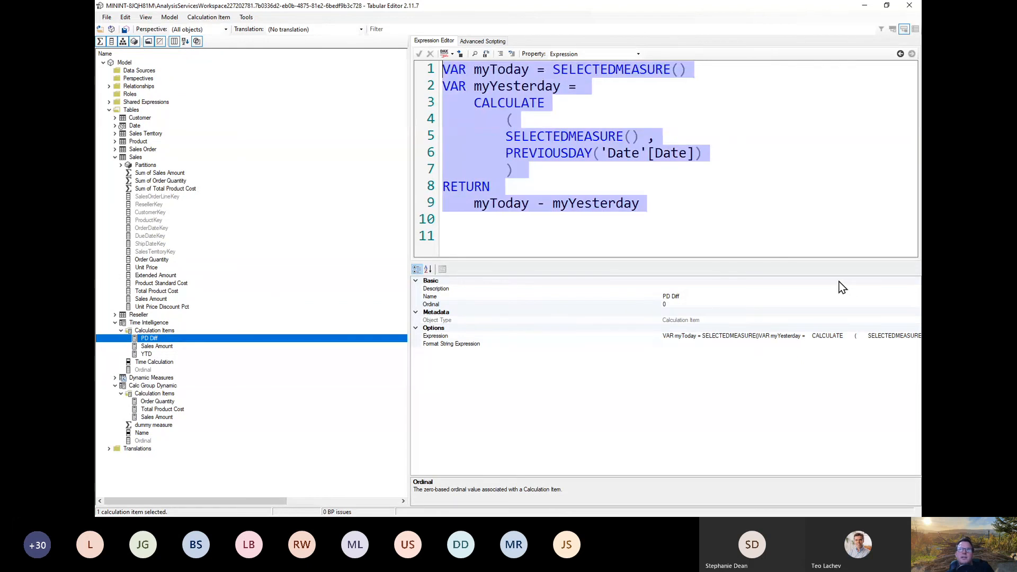
click(763, 238)
drag(553, 69, 702, 68)
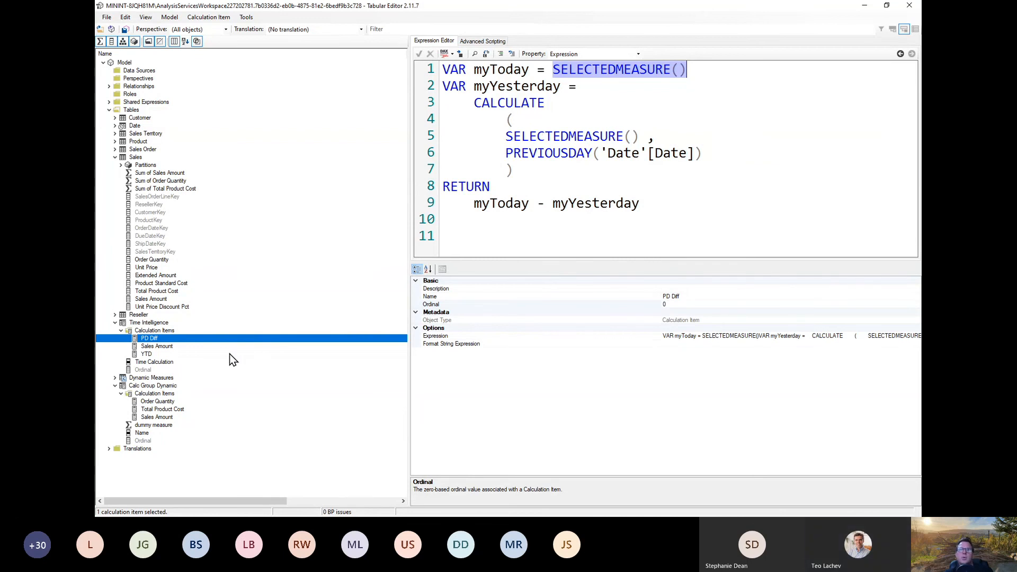
click(175, 347)
drag(617, 86, 435, 73)
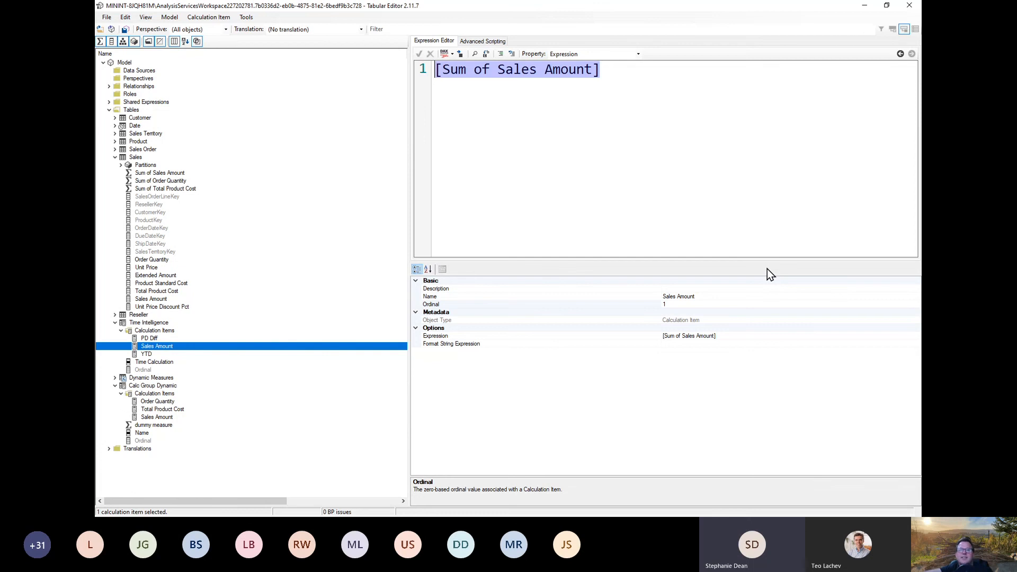
click(158, 339)
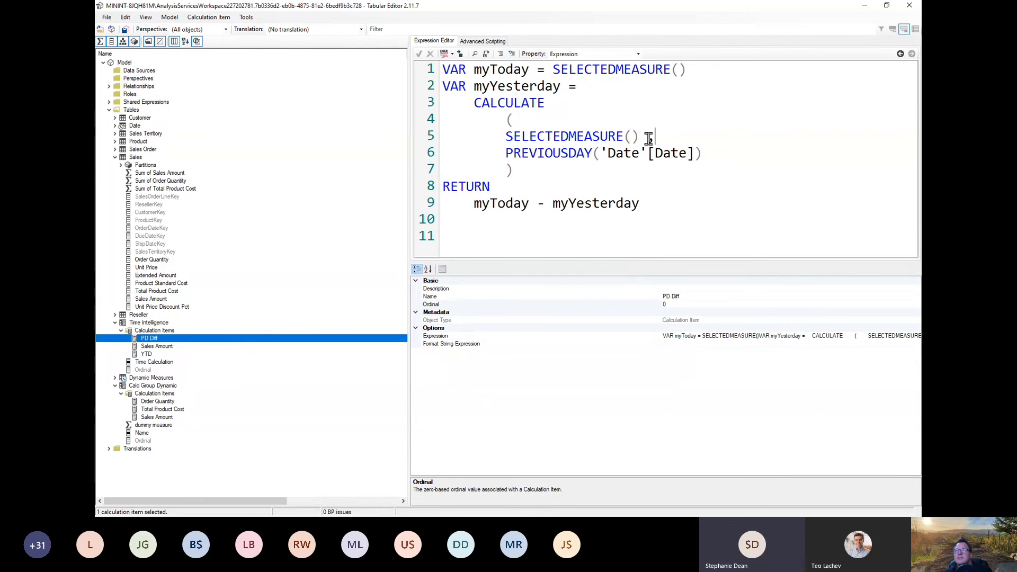
drag(647, 138, 504, 136)
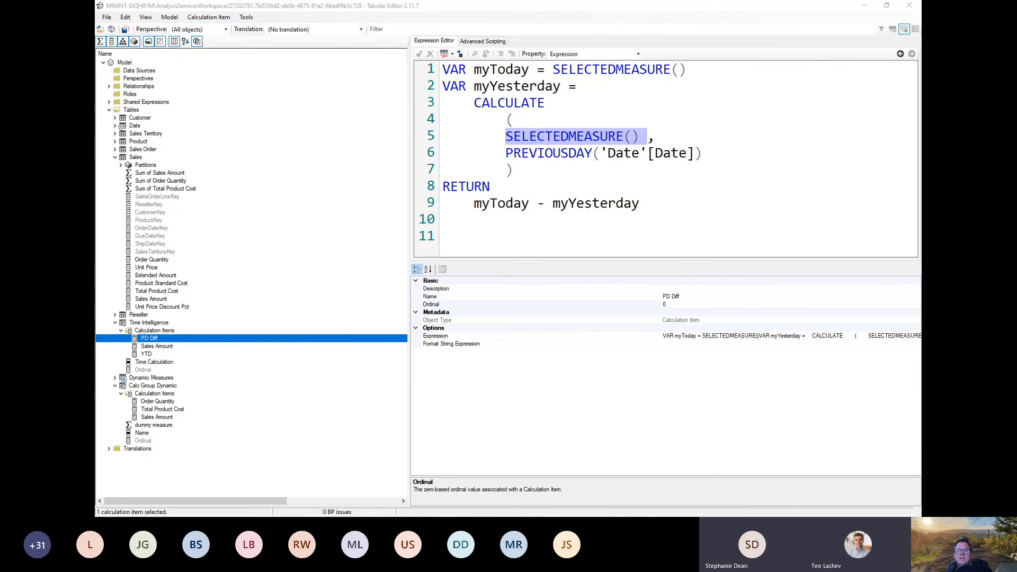
Step: Bring the Sales Dynamic Formatting report in Power BI Desktop into view, maximize it and show the Pipeline page
drag(921, 132, 459, 113)
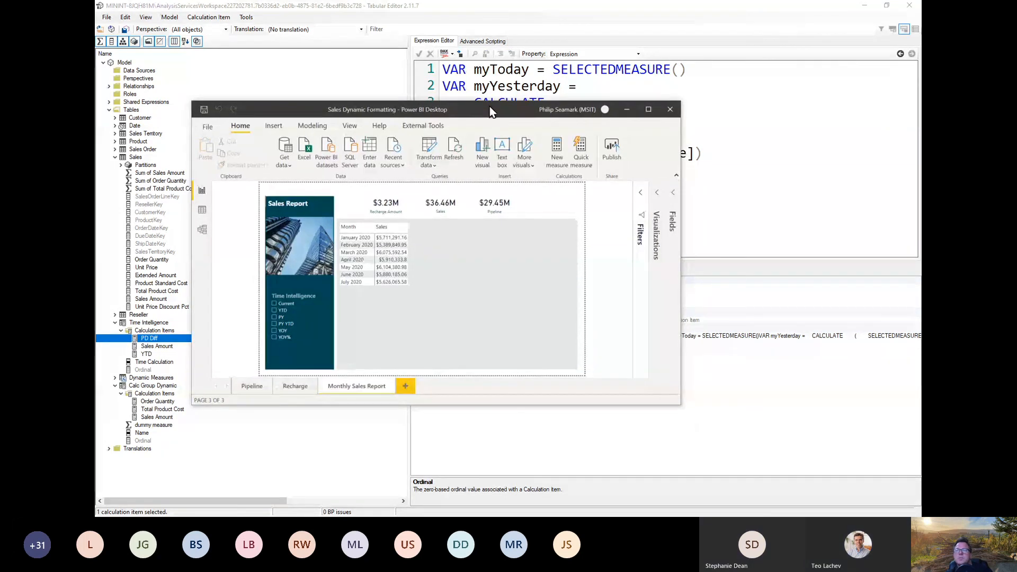
double_click(489, 109)
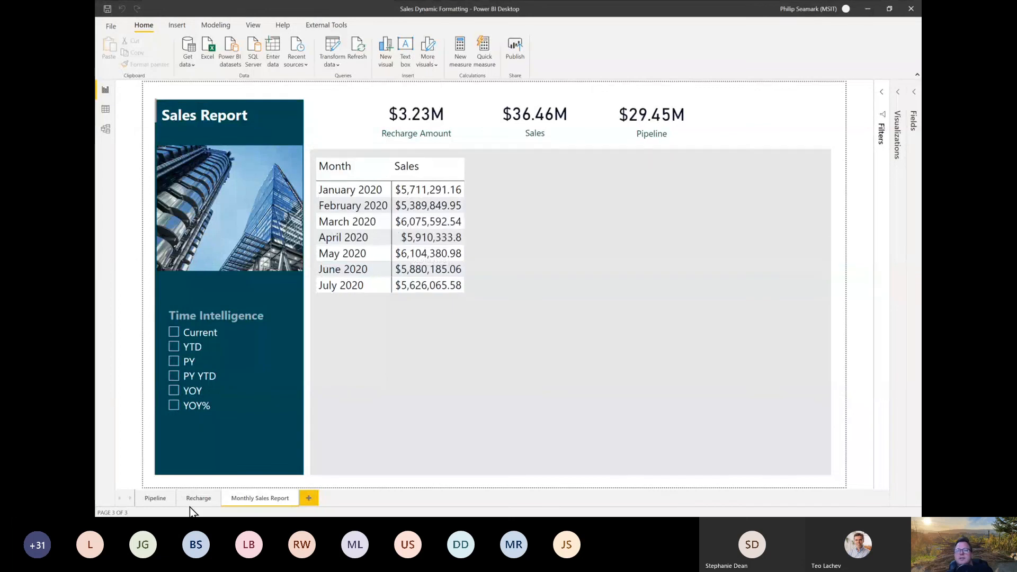
click(154, 500)
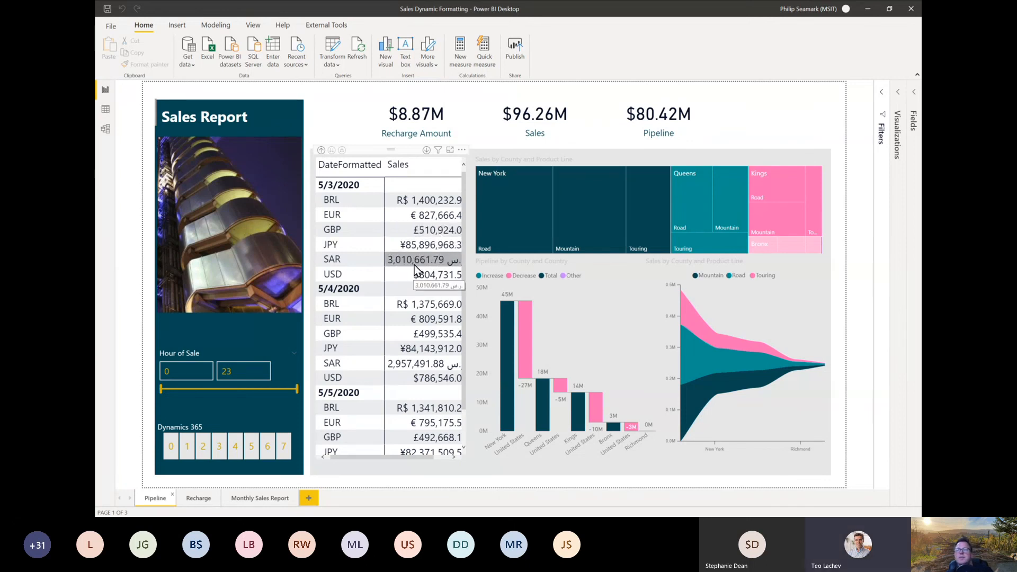
Step: Launch Tabular Editor for the Sales Dynamic Formatting model and maximize its window
click(321, 22)
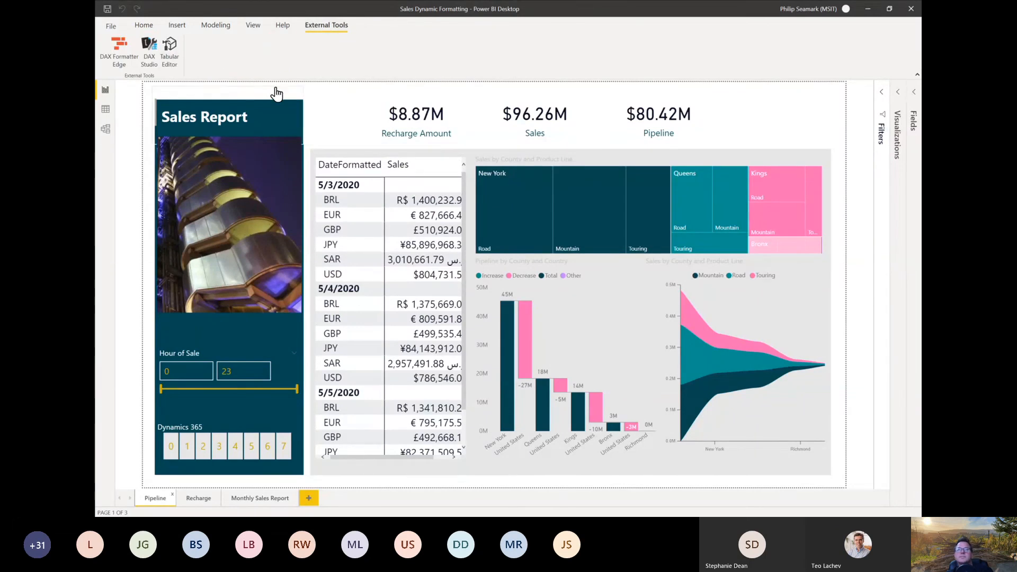
mouse_move(275, 90)
drag(532, 267, 413, 110)
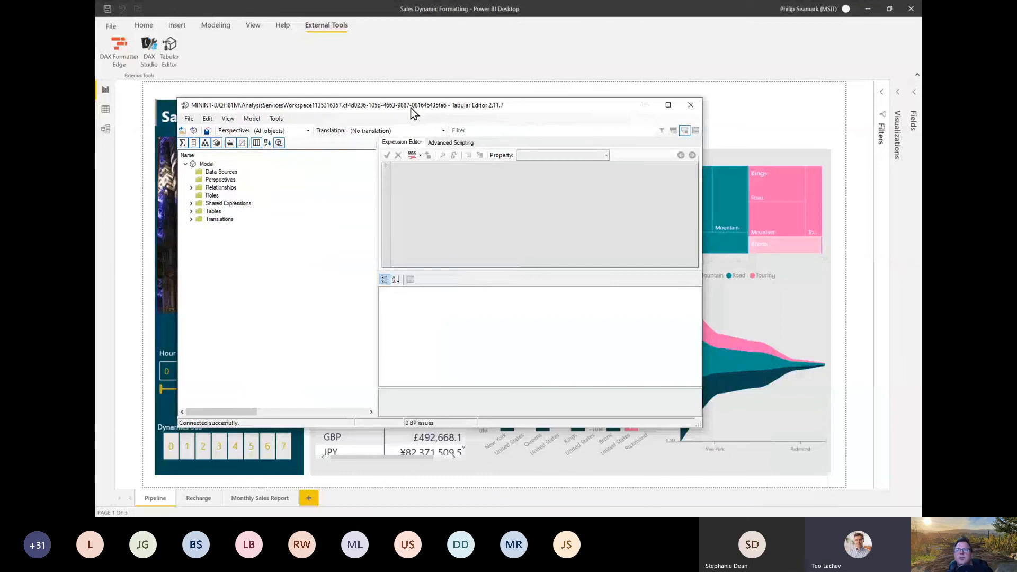
double_click(411, 107)
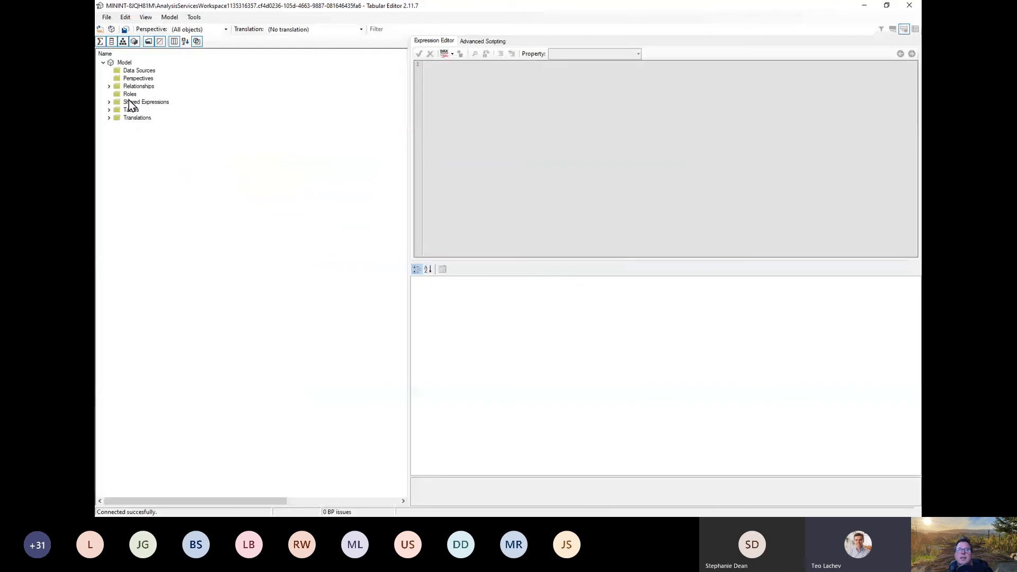
Step: Expand the model's tables and examine the No Conversion and Converted Currency items of the Currency Conversion calculation group
click(109, 110)
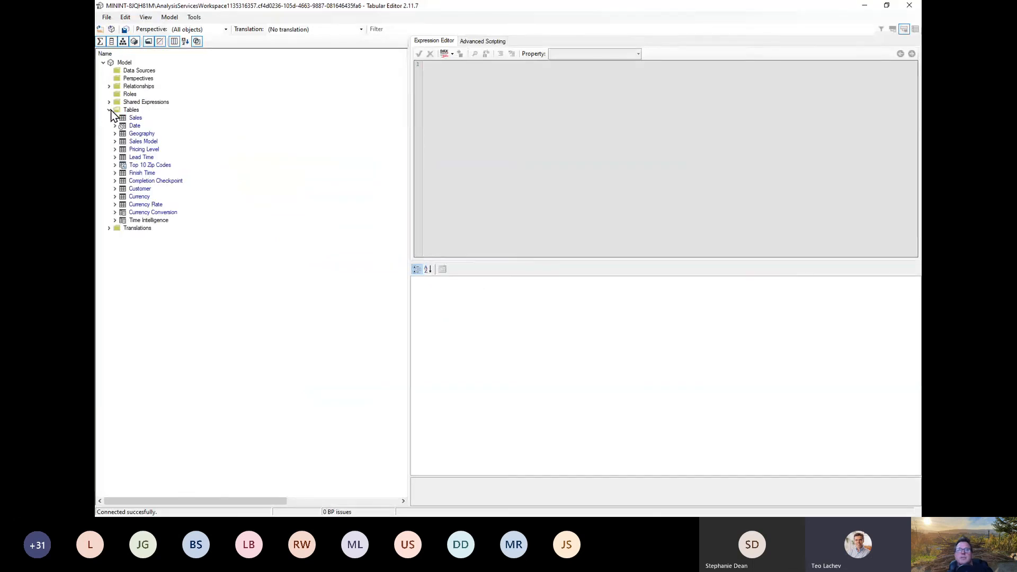
click(114, 212)
click(115, 205)
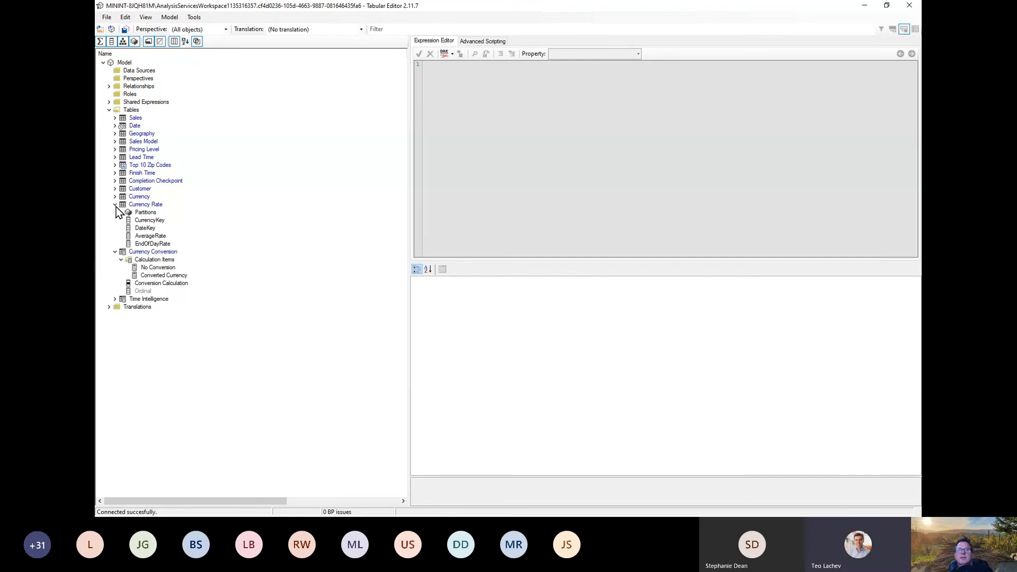
click(166, 268)
click(157, 254)
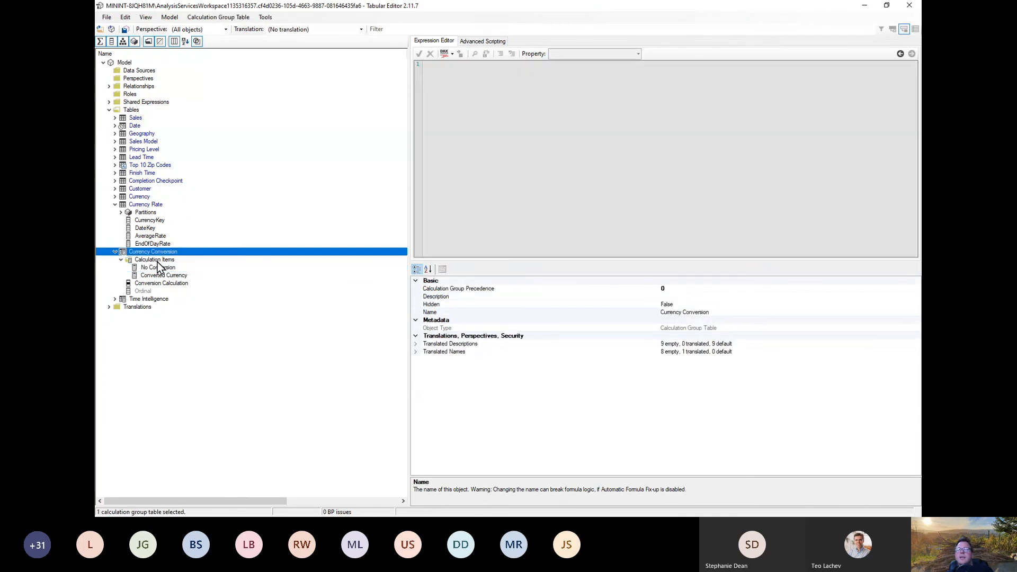
click(158, 266)
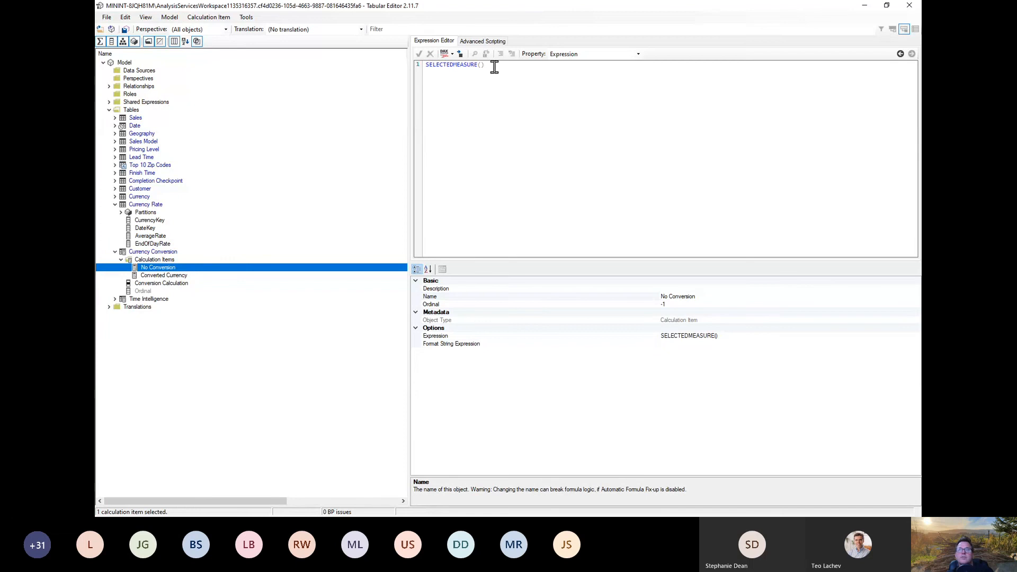
click(176, 276)
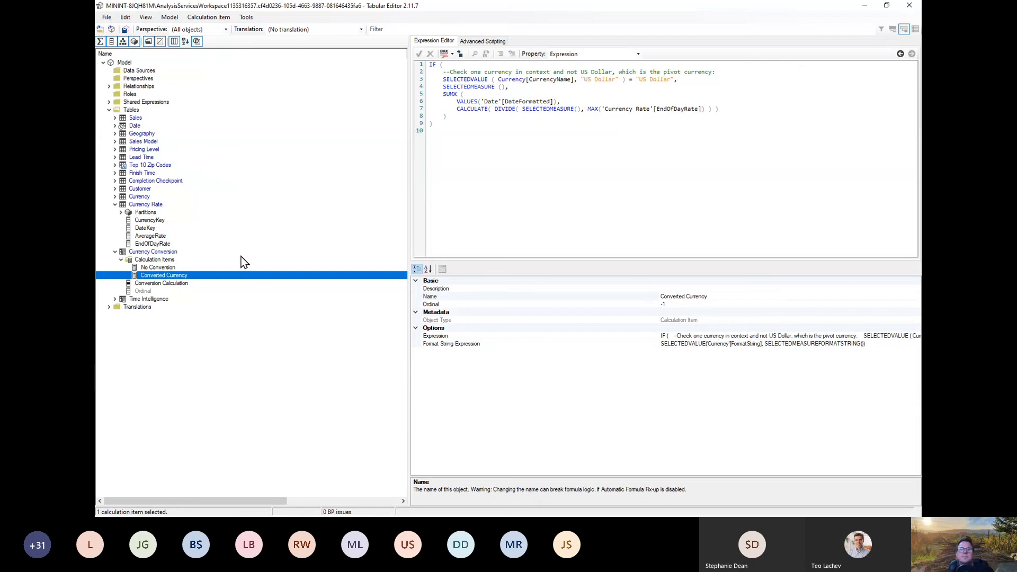
click(171, 284)
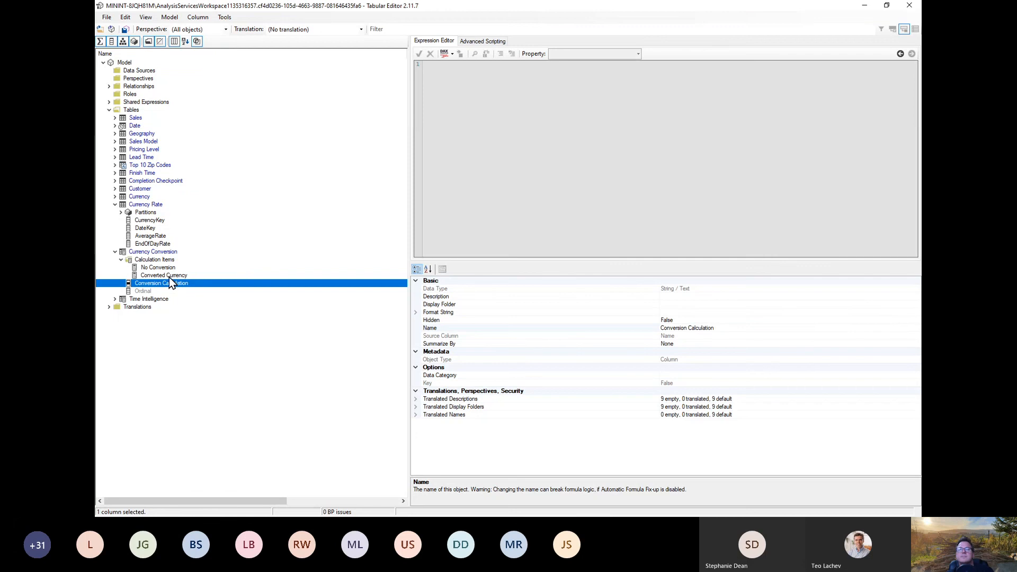
click(170, 276)
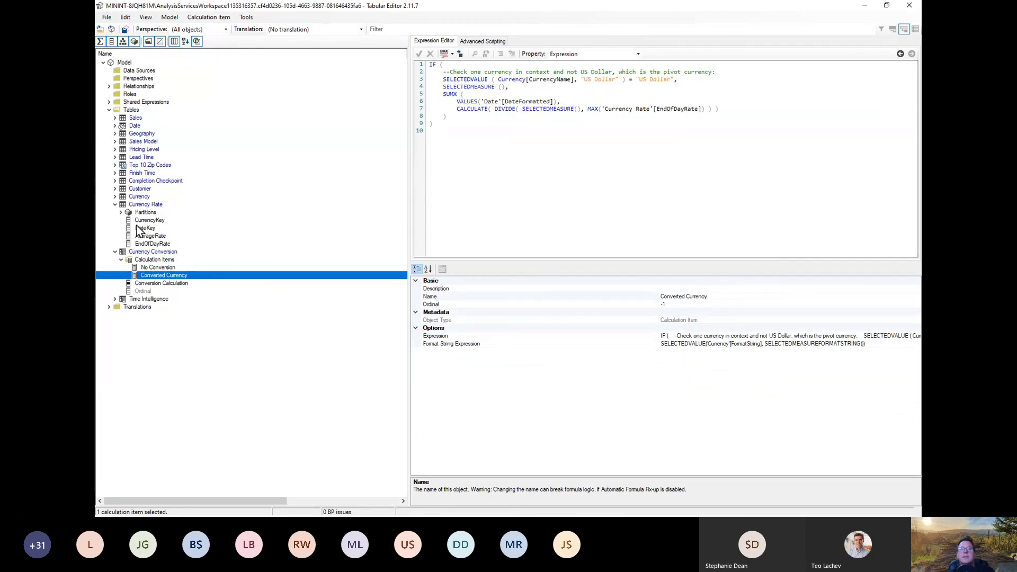
Step: Expand the Currency table's columns, switch to Power BI Desktop, and view the data of the Currency and Currency Conversion tables
click(115, 197)
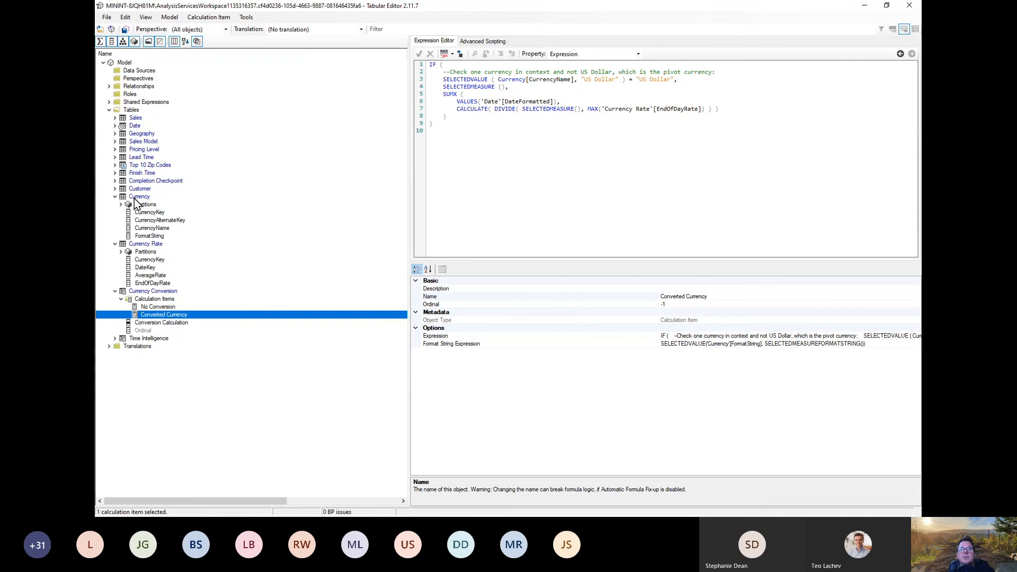
click(139, 197)
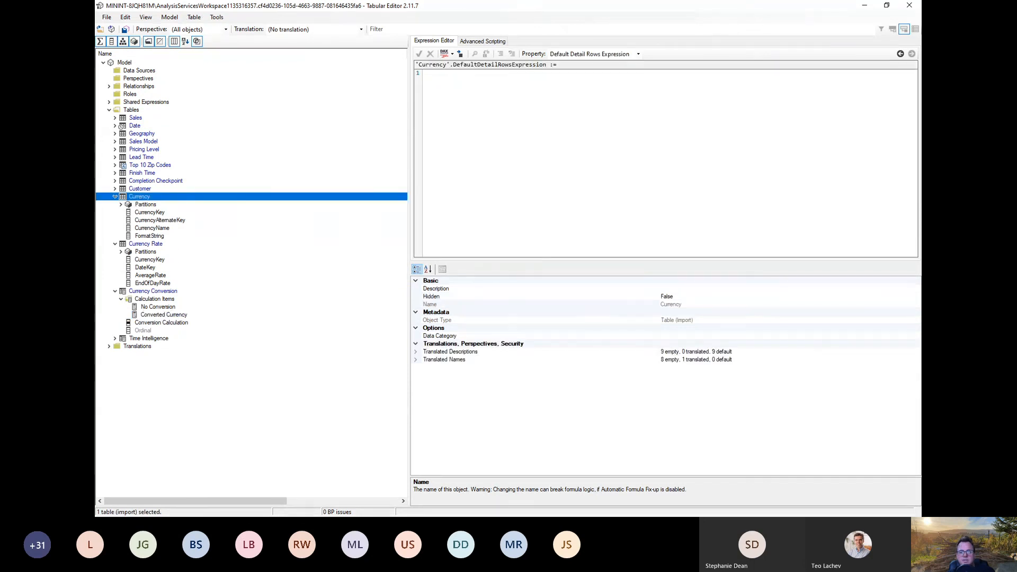
key(alt+Tab)
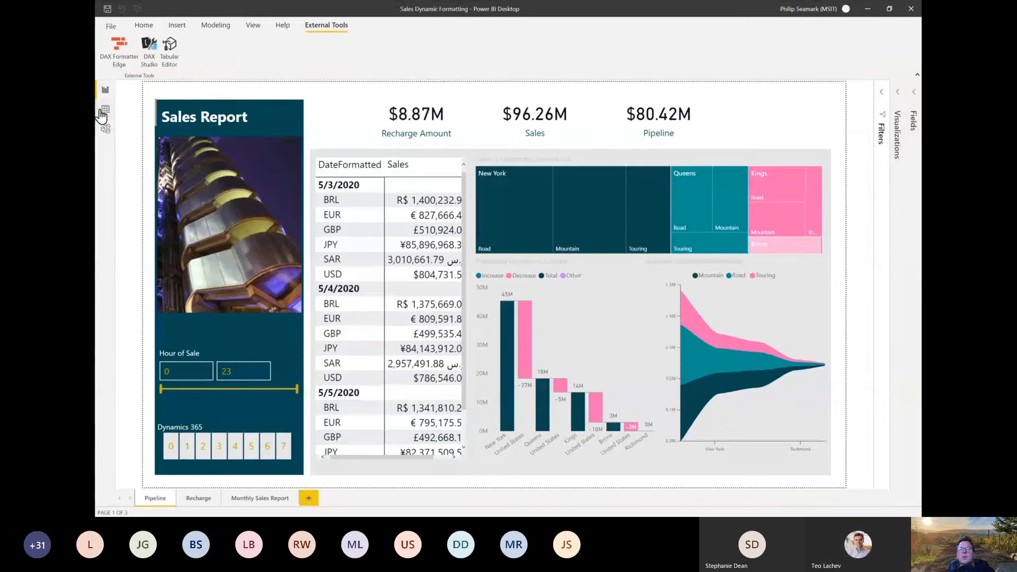
click(101, 111)
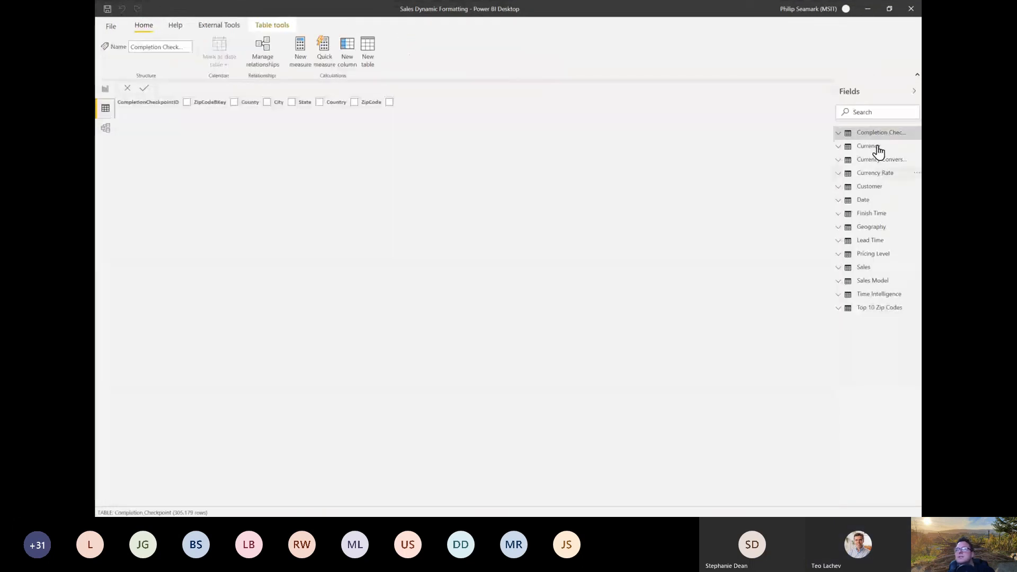
click(879, 152)
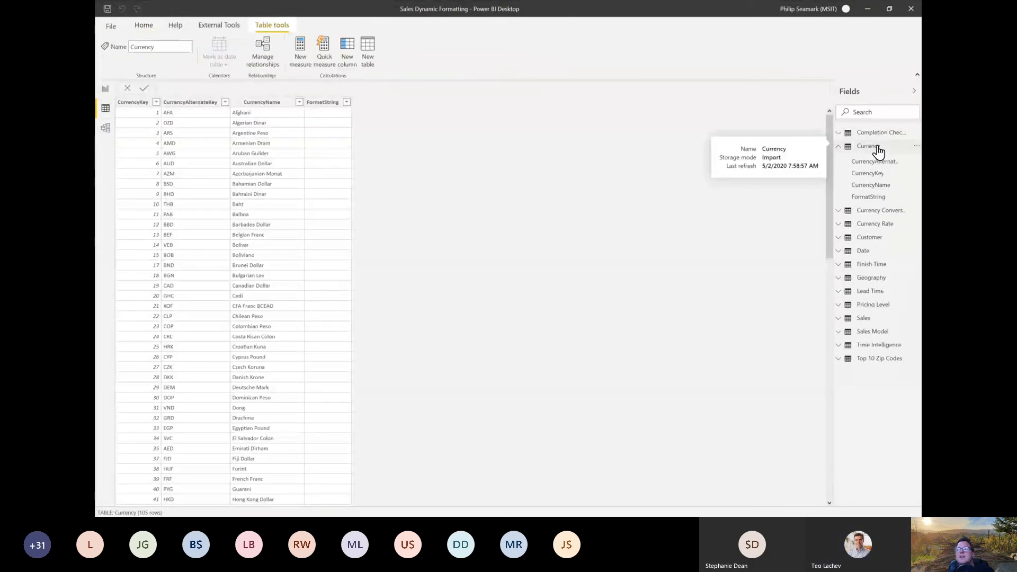
click(877, 151)
click(864, 164)
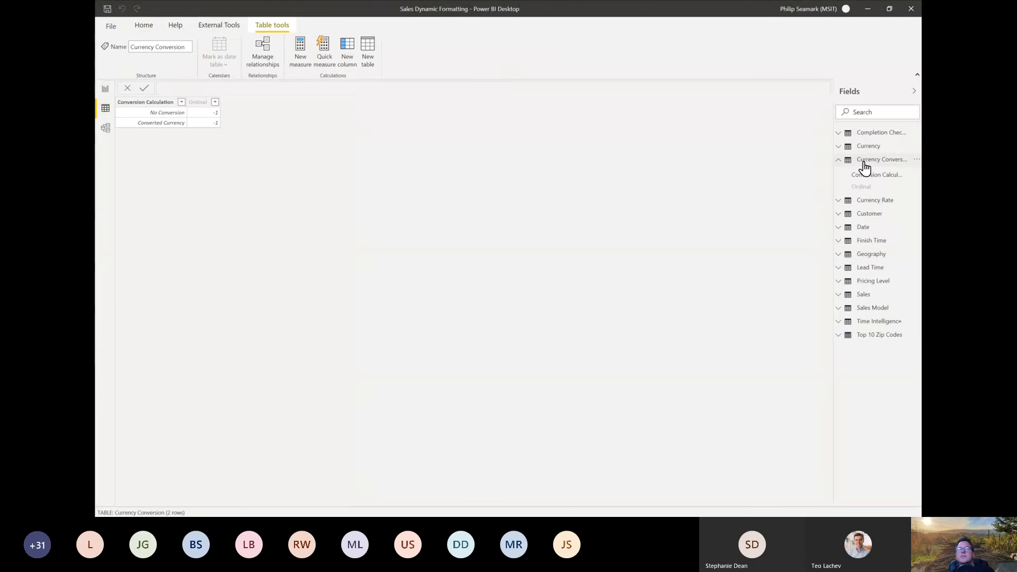
click(841, 161)
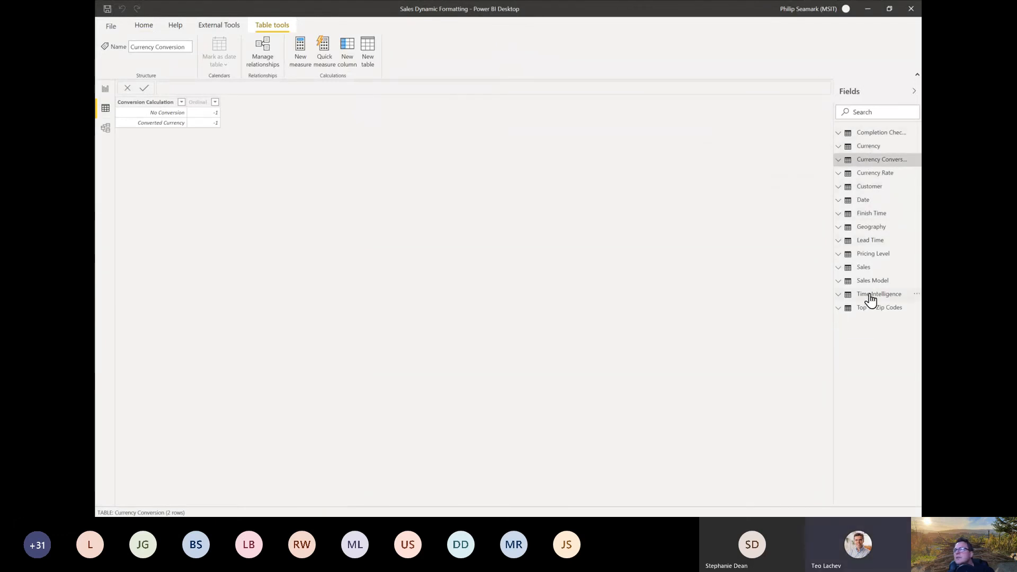
Step: View the Currency table's data in Power BI Desktop, switch to Tabular Editor and expand the Time Intelligence calculation group
click(844, 135)
click(872, 235)
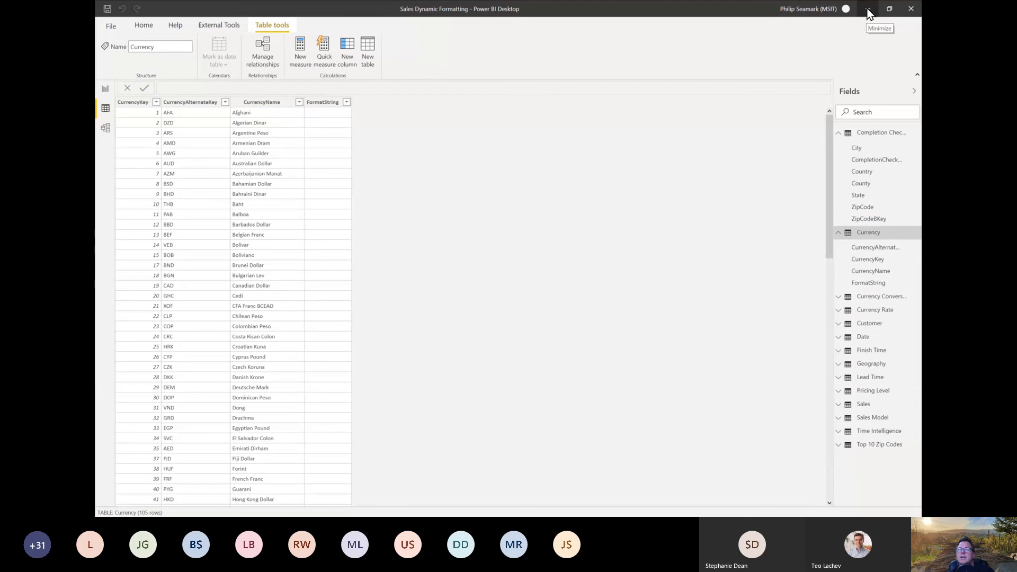
click(868, 10)
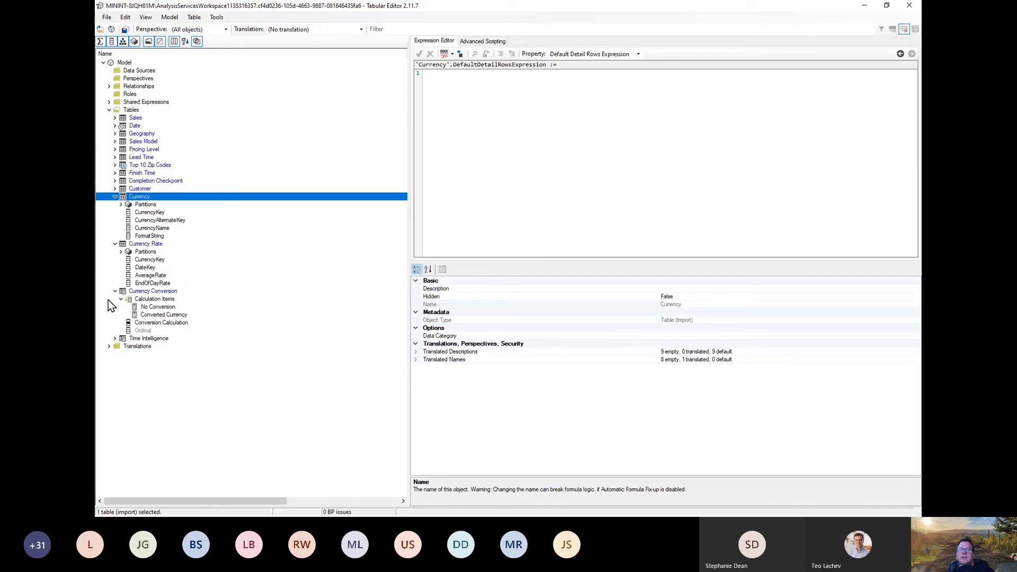
click(115, 339)
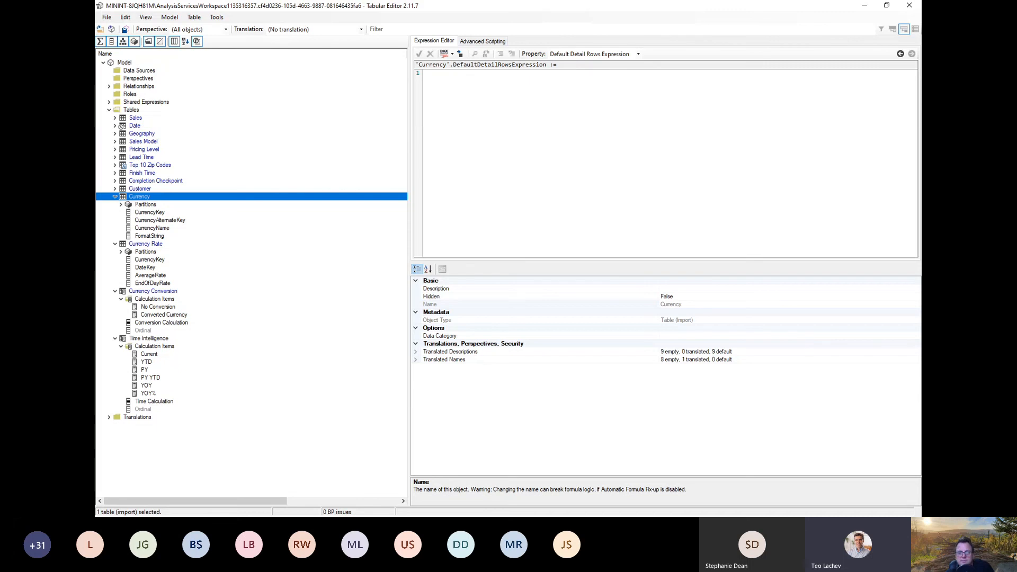
Step: Show the Pipeline report page in Power BI Desktop and examine the Converted Currency item's expression in Tabular Editor
key(alt+Tab)
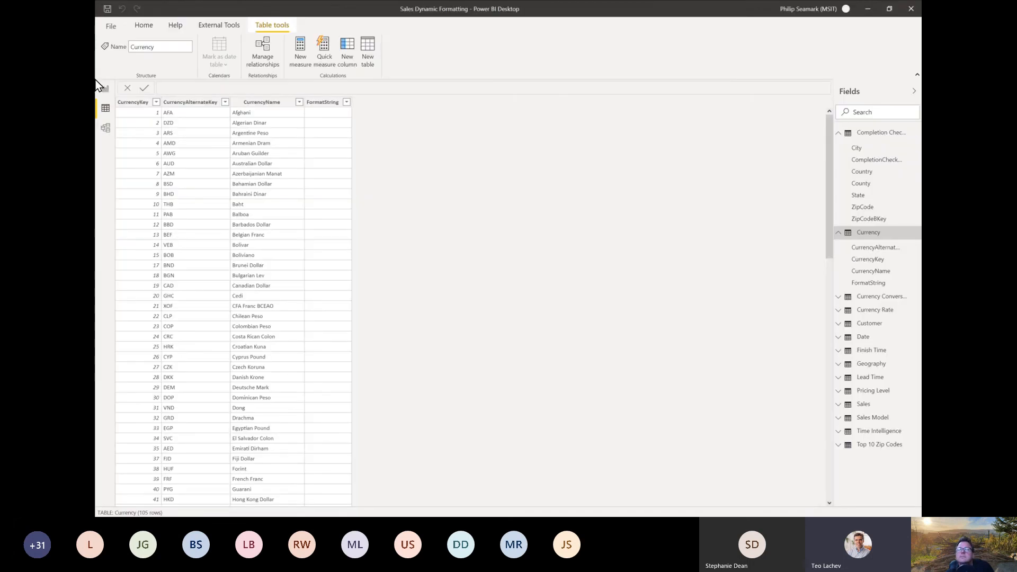
click(106, 90)
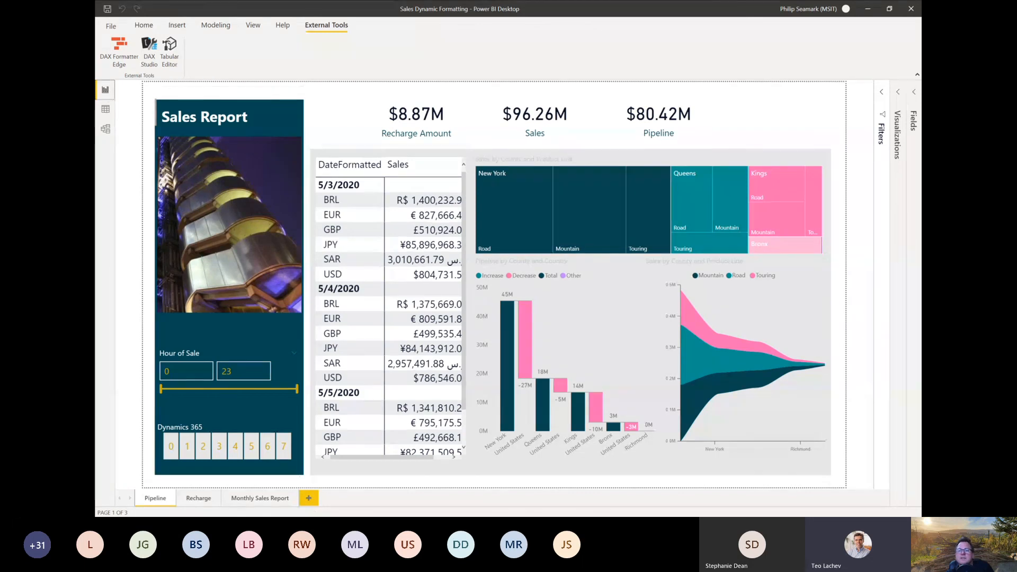
key(alt+Tab)
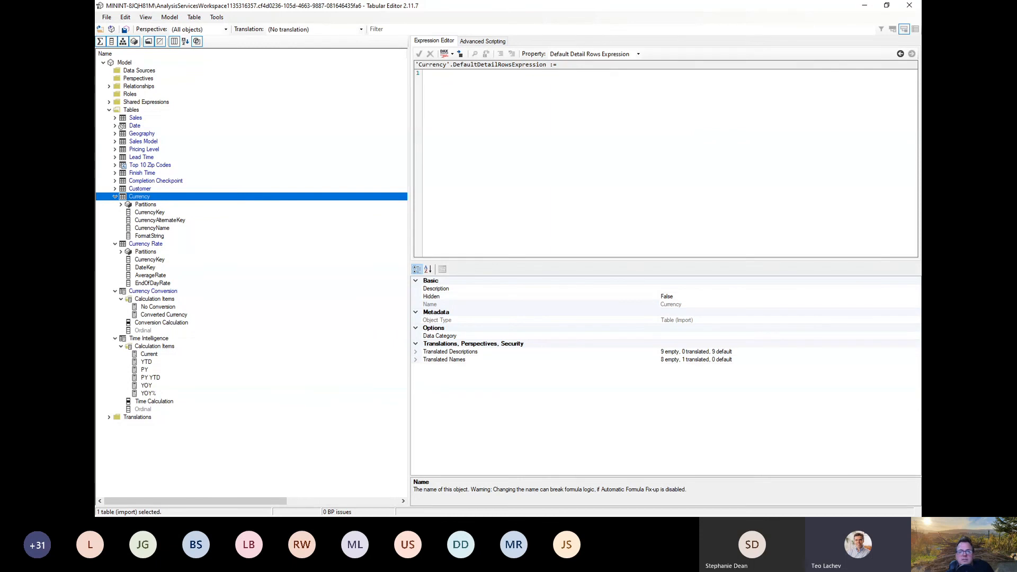
key(alt+Tab)
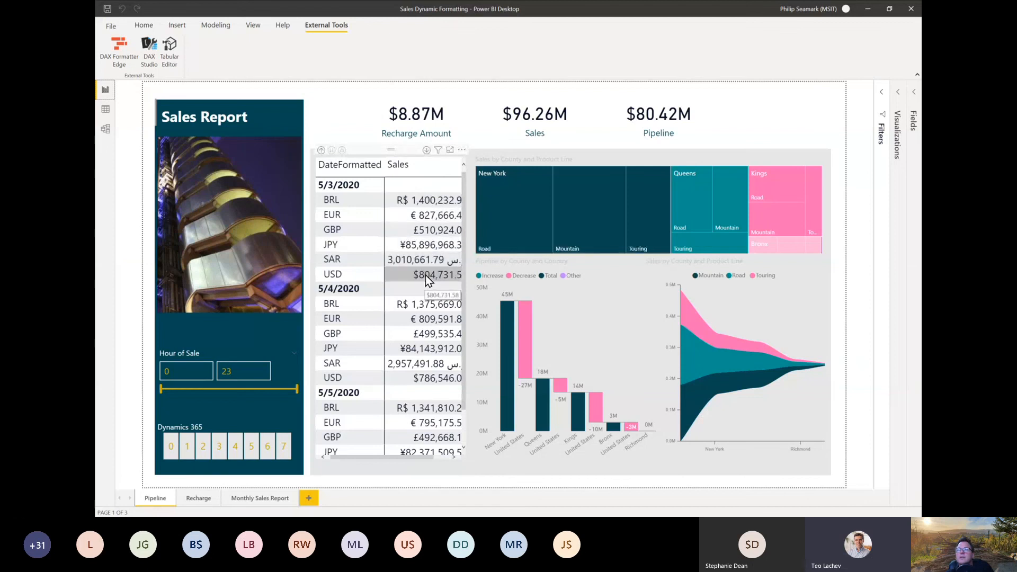
key(alt+Tab)
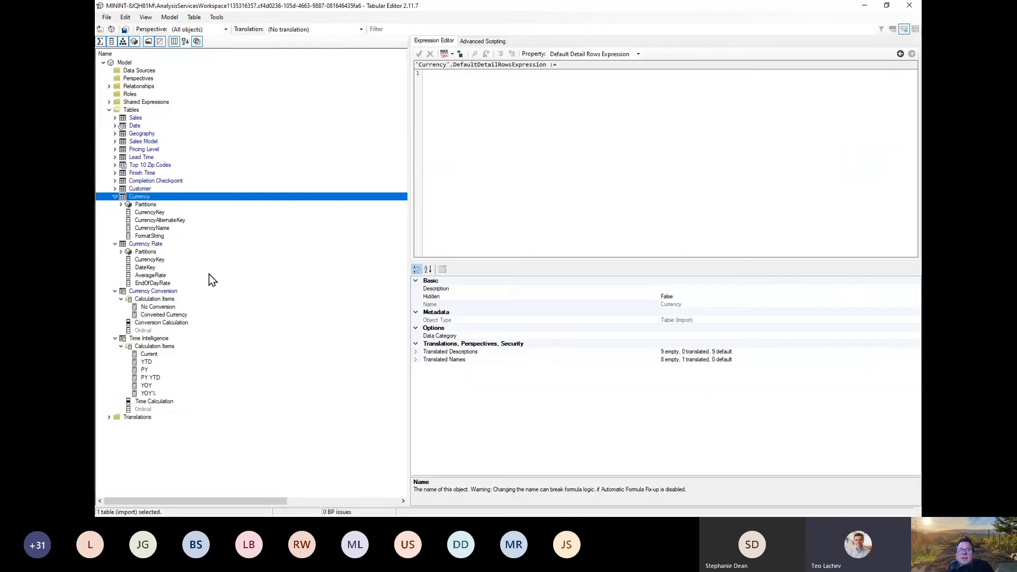
click(164, 314)
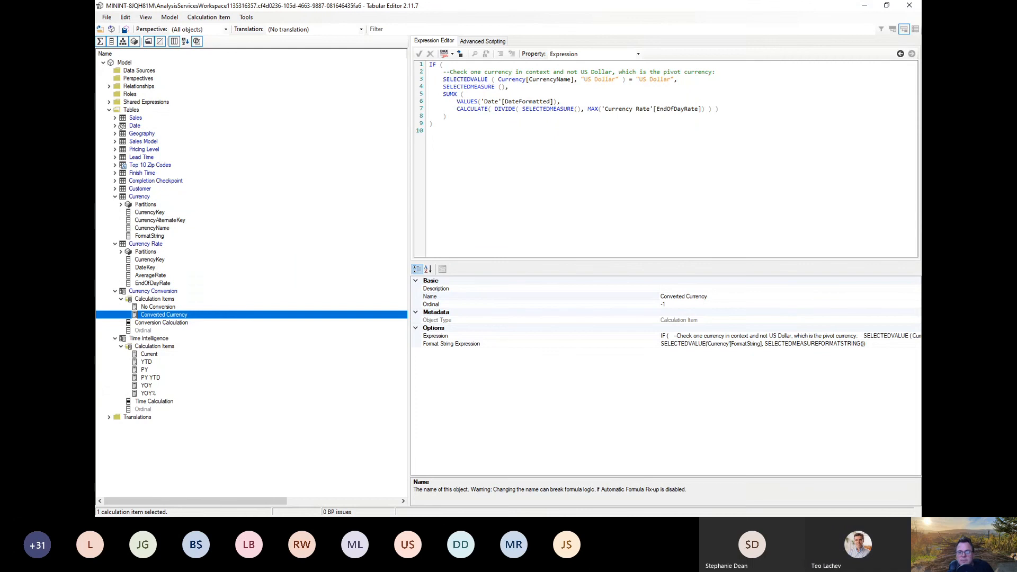
Step: In Power BI Desktop's data view, filter the Currency table's FormatString column to exclude blanks and keep every defined format string
key(alt+Tab)
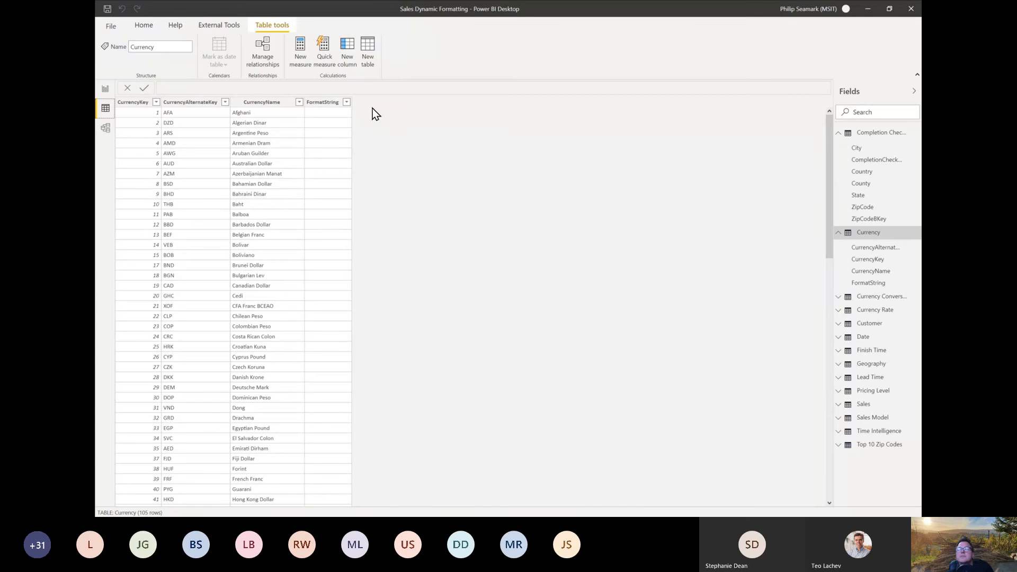
click(347, 102)
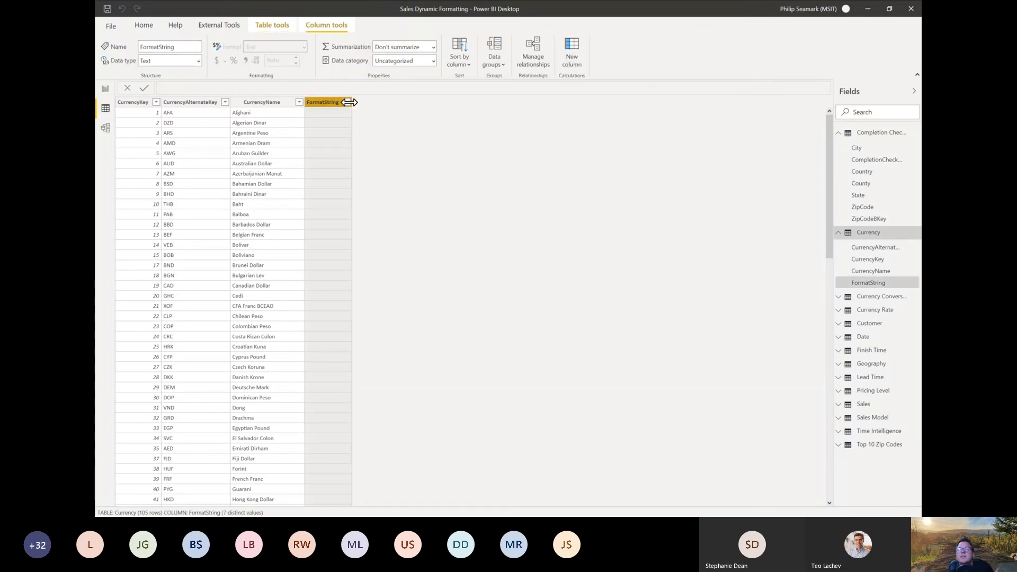
click(347, 102)
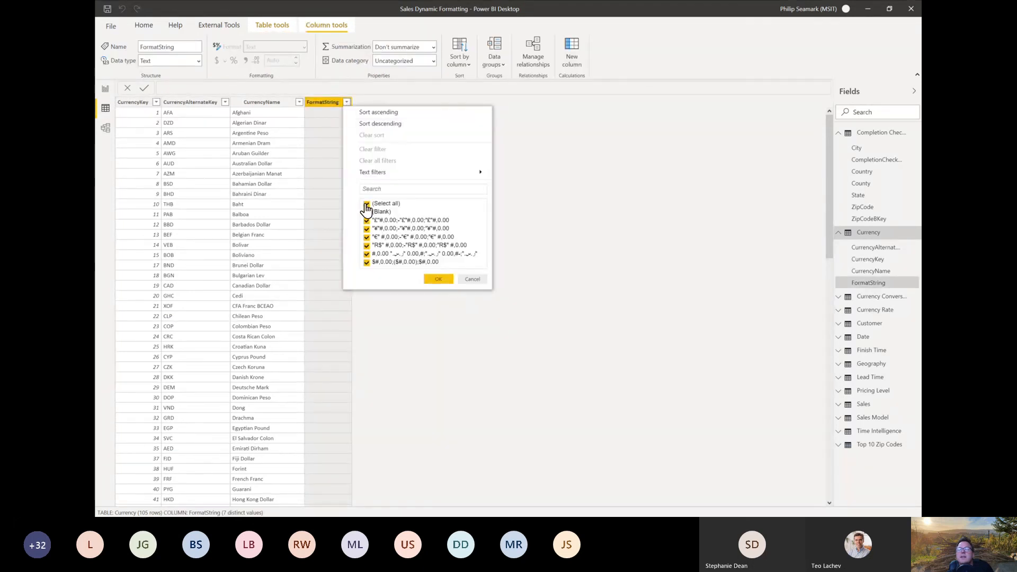
click(366, 204)
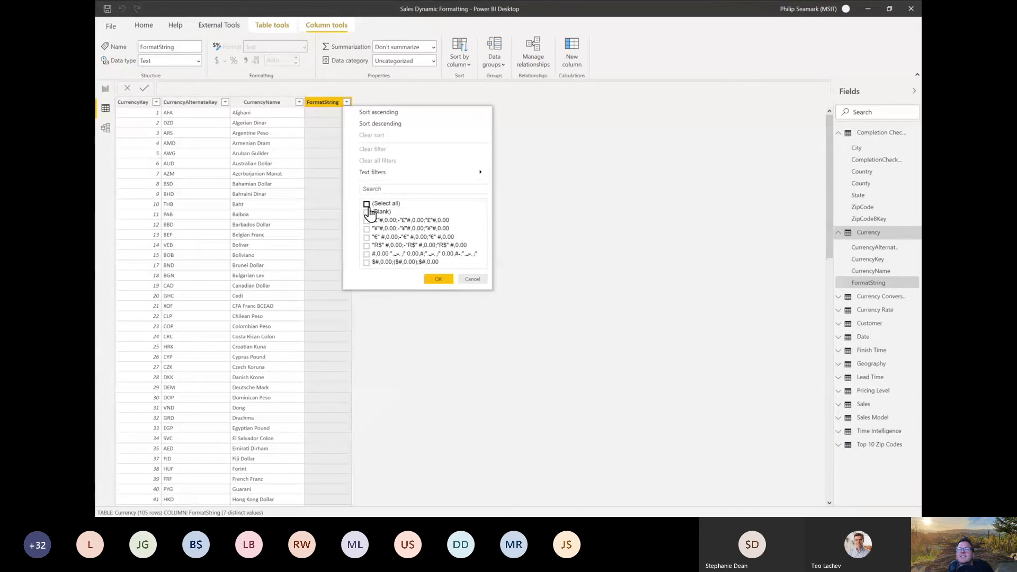
click(366, 220)
click(366, 229)
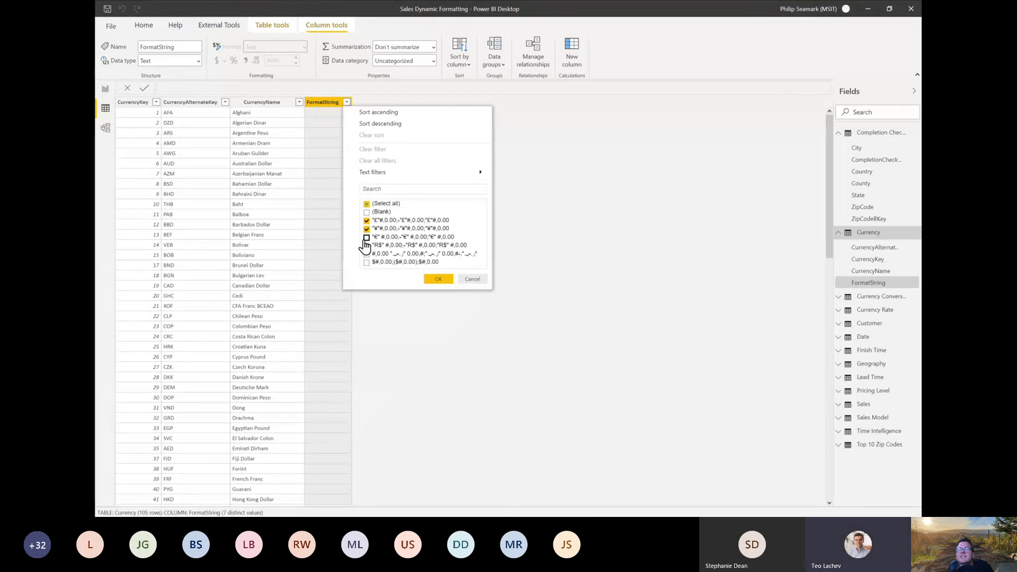
click(366, 237)
click(366, 245)
click(366, 254)
click(366, 262)
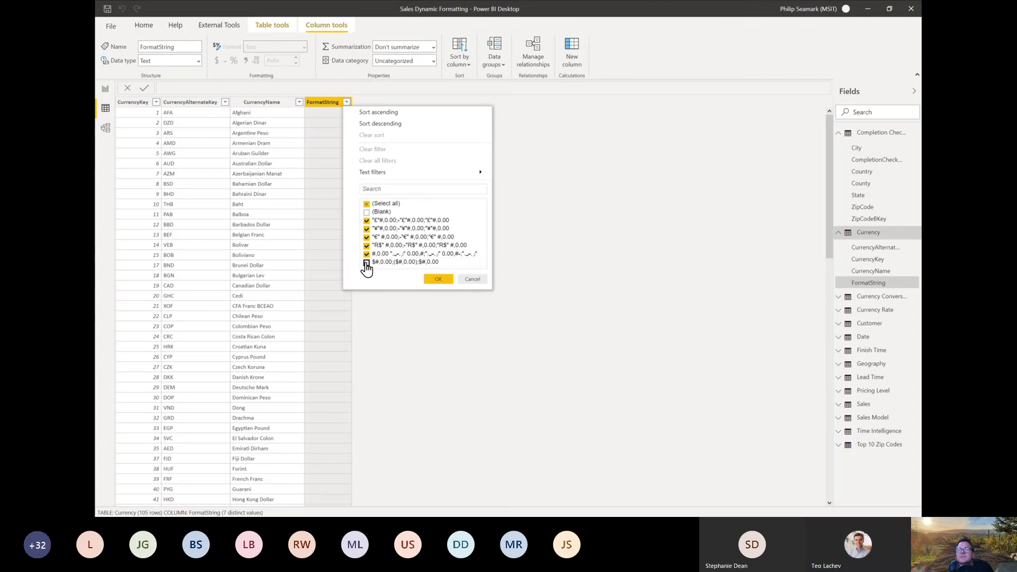
click(438, 279)
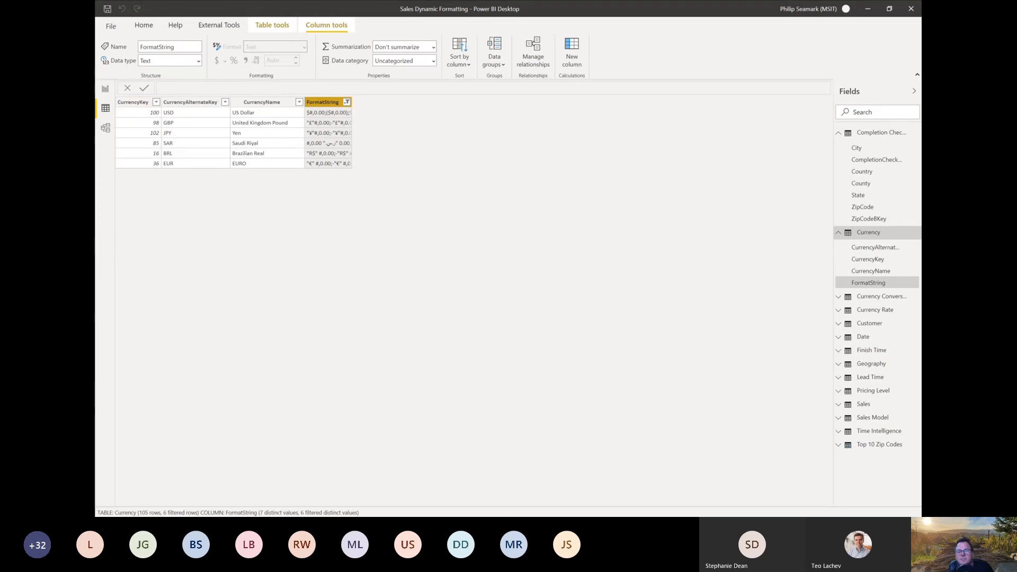
Step: Switch to Tabular Editor and highlight the CALCULATE line dividing SELECTEDMEASURE() by the maximum EndOfDayRate in the Converted Currency expression
key(alt+Tab)
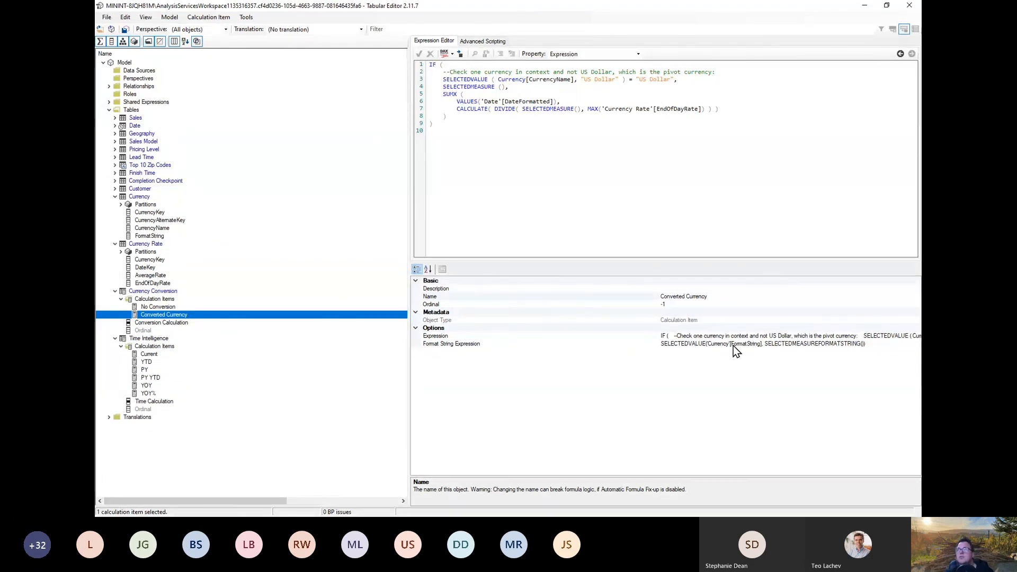
click(450, 111)
drag(450, 110, 713, 110)
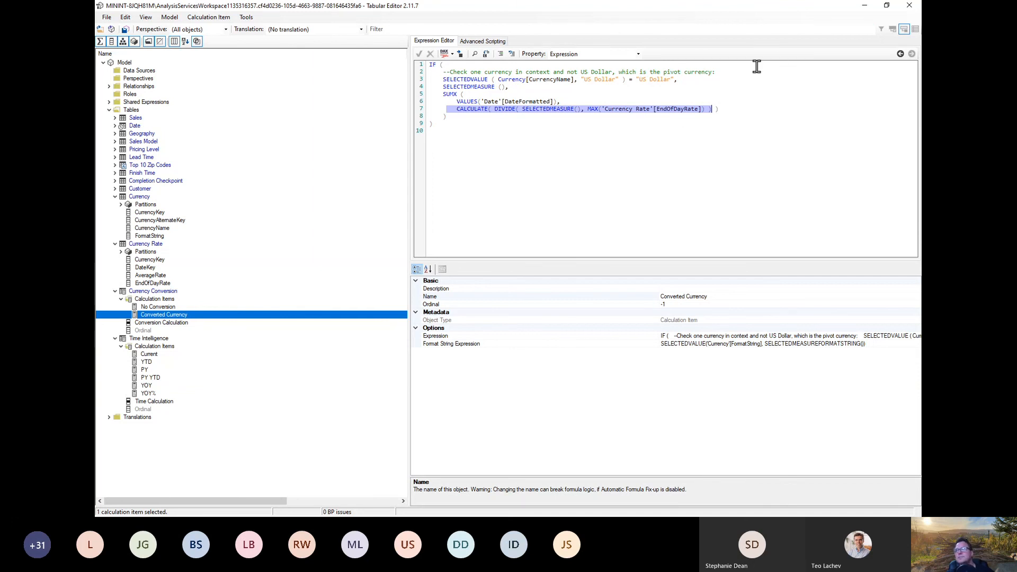
Step: Minimize the Tabular Editor and Sales Dynamic Formatting windows and switch to the Configure Calculation Groups slide in the presentation
click(864, 7)
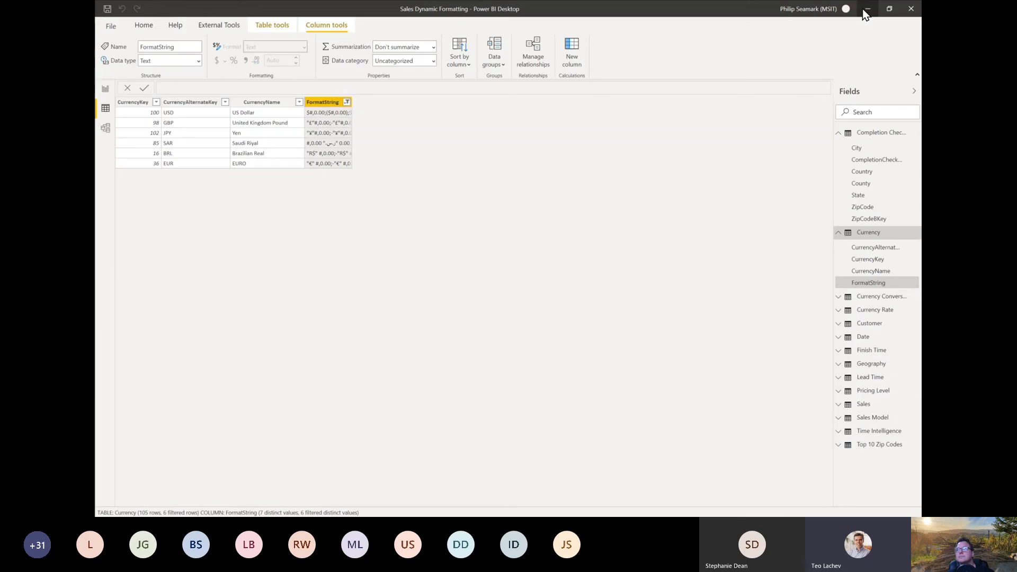
click(868, 10)
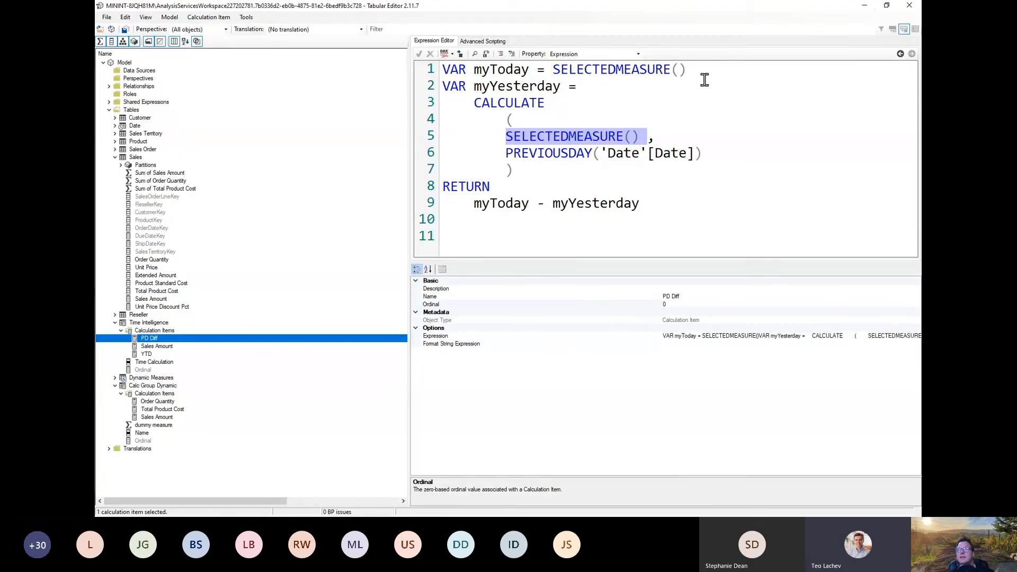
click(864, 7)
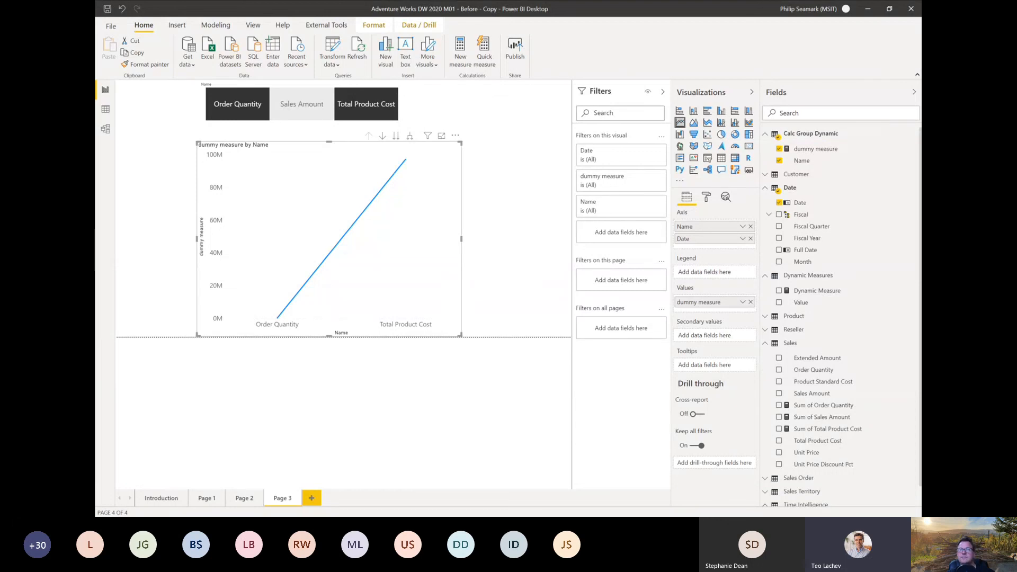
key(alt+Tab)
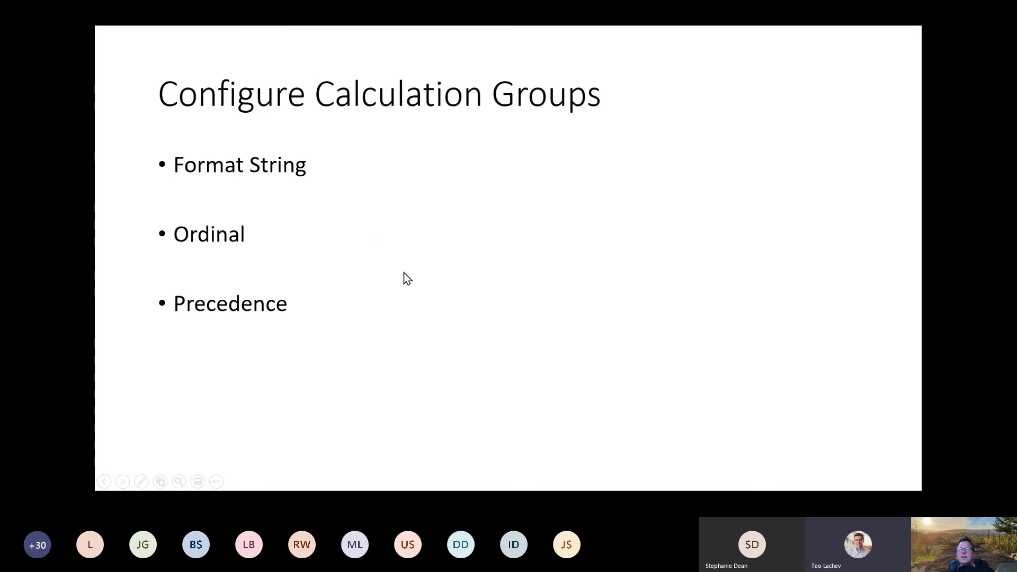
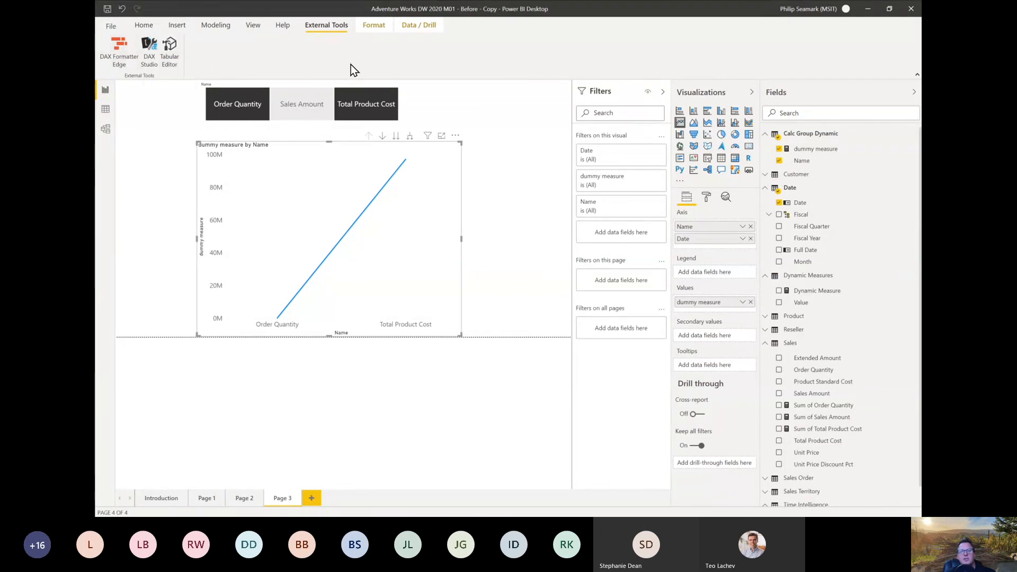
Step: Launch the DAX Formatter Edge external tool and load powerbi.tips in its Edge browser window over the report
click(117, 54)
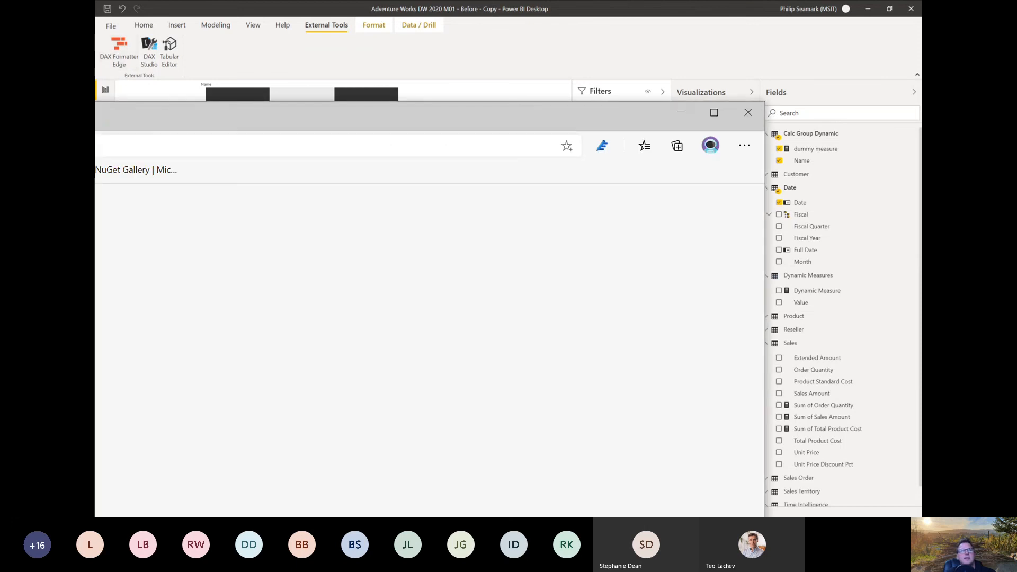
drag(96, 271, 218, 261)
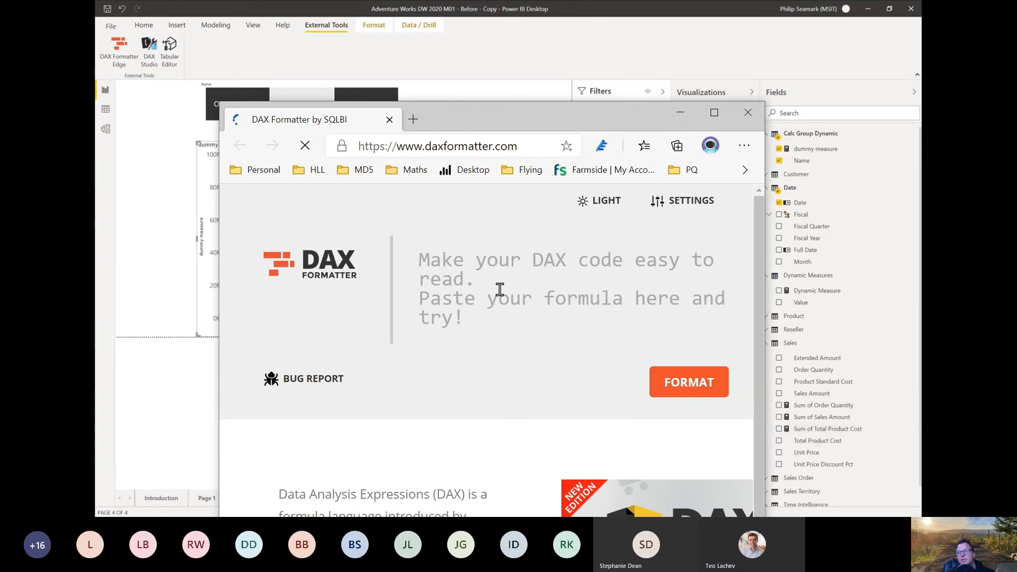
click(422, 142)
text(power)
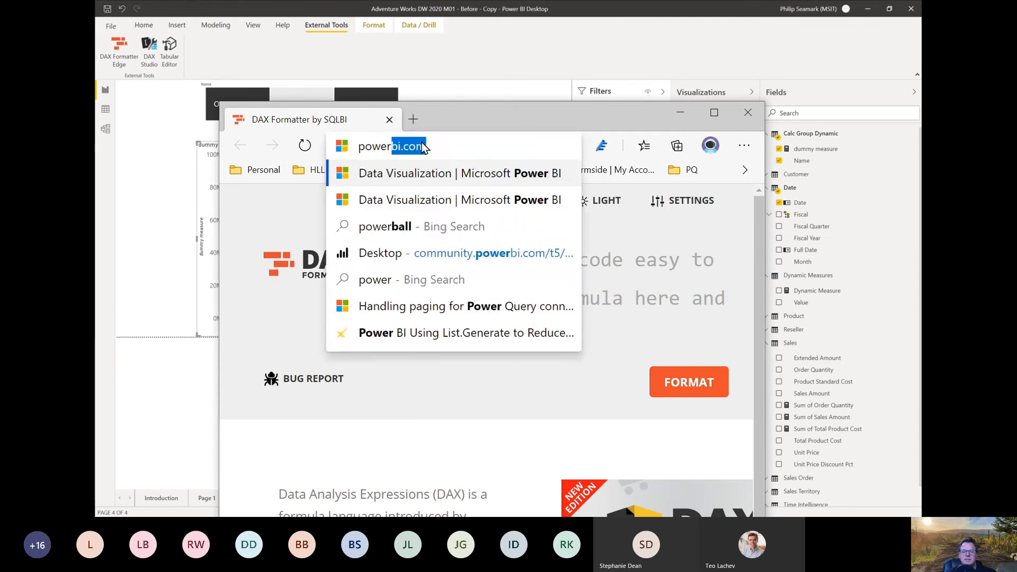
text(bi.tips)
key(Return)
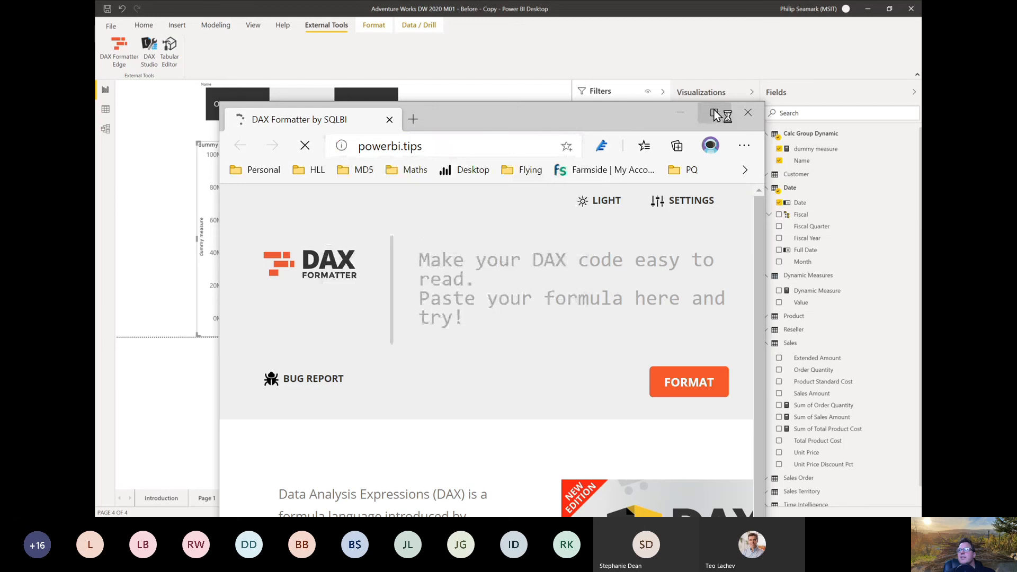
click(684, 112)
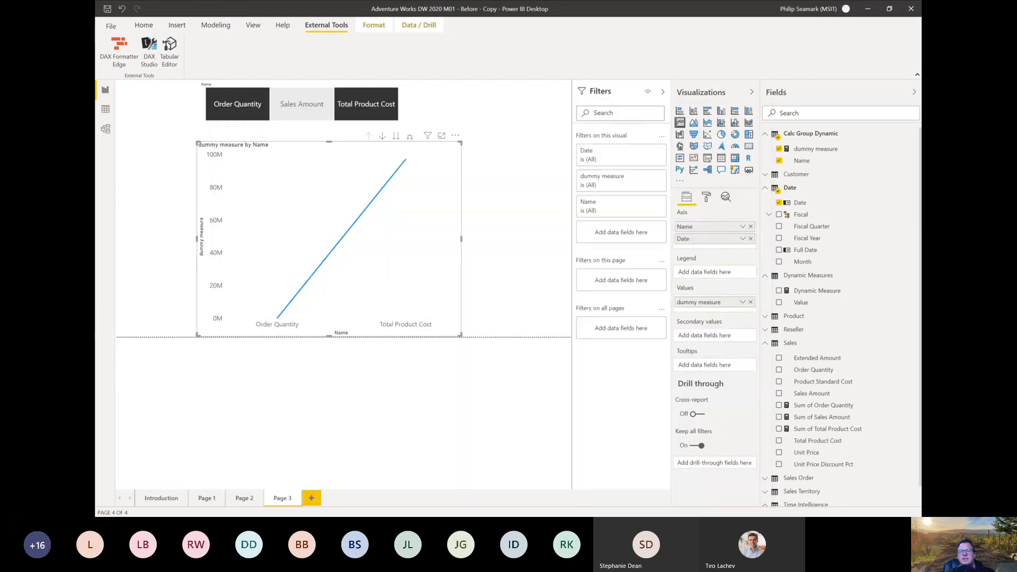
drag(97, 53, 442, 46)
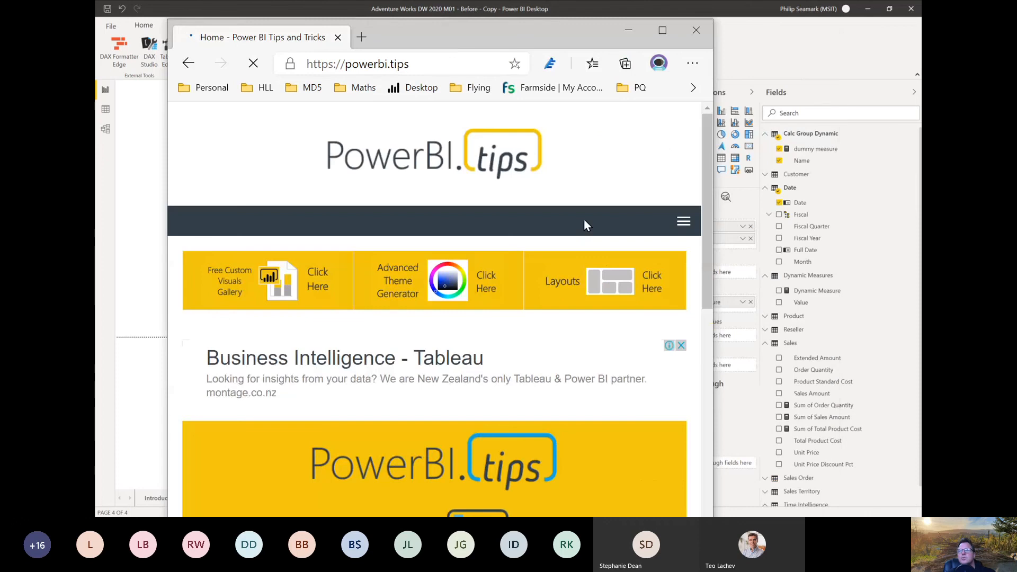
Step: Open the "One Tool to Install them ALL" post about the Business Ops beta release
scroll(277, 272, down, 10)
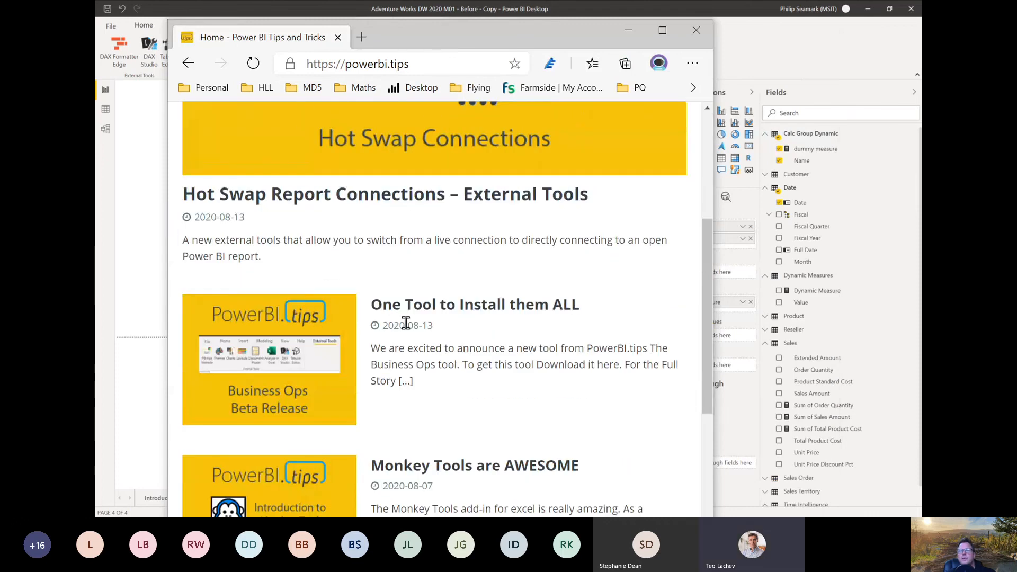
click(287, 396)
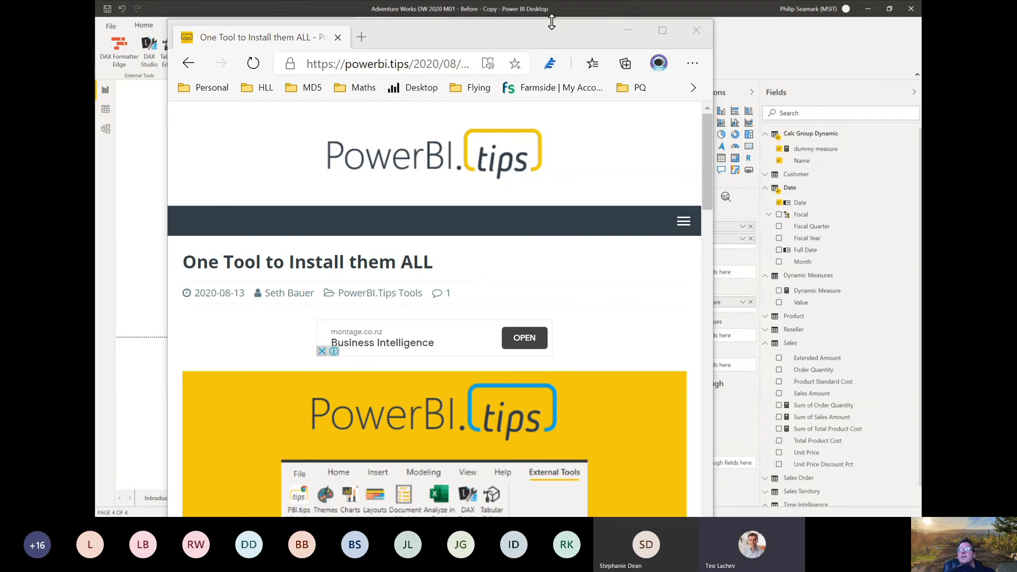
mouse_move(552, 21)
mouse_down()
mouse_move(533, 61)
mouse_move(615, 72)
mouse_move(556, 5)
mouse_up()
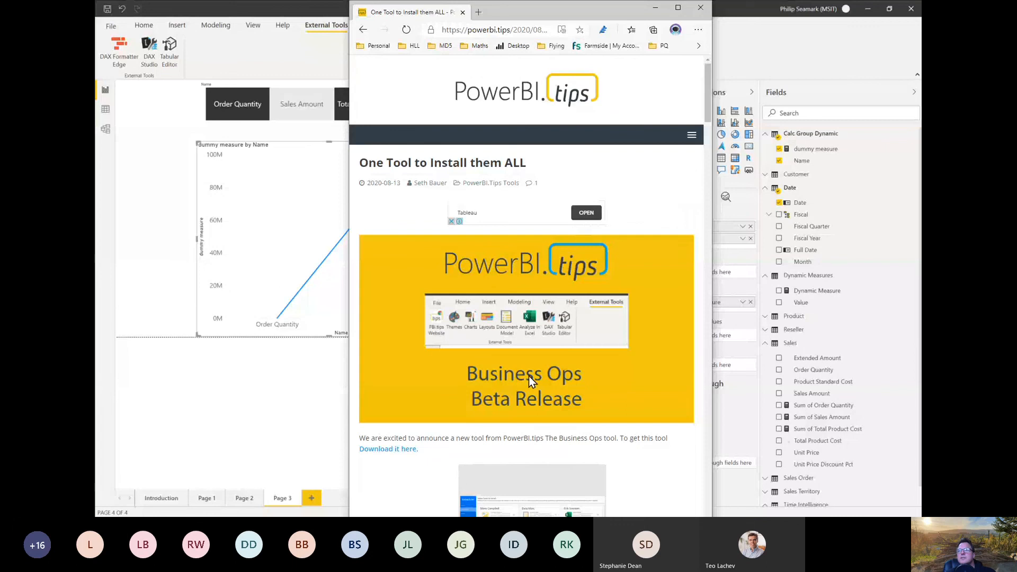
Step: Follow the post's download link and examine the Business Ops Beta product page down to its download option
scroll(529, 376, down, 2)
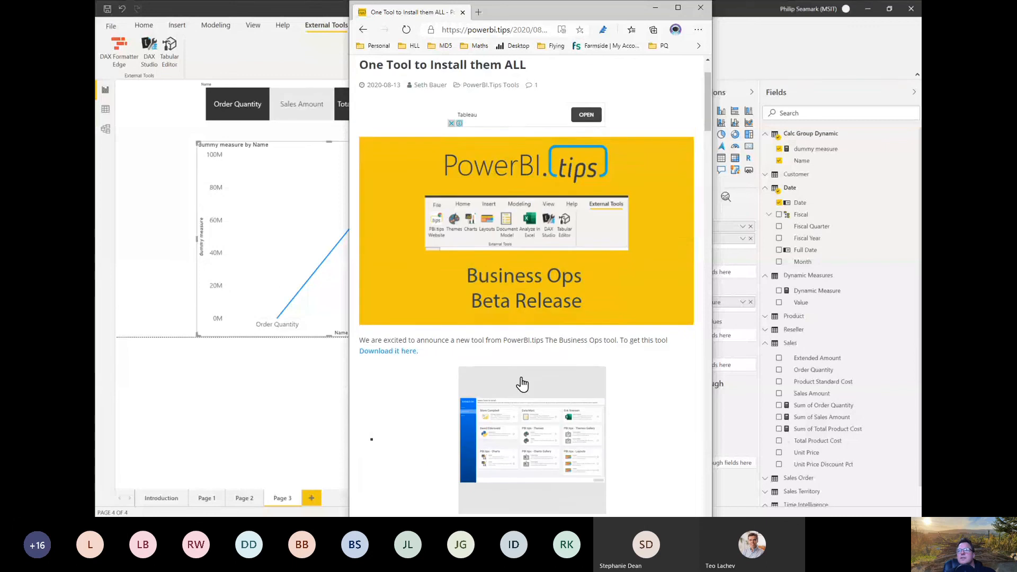
click(401, 343)
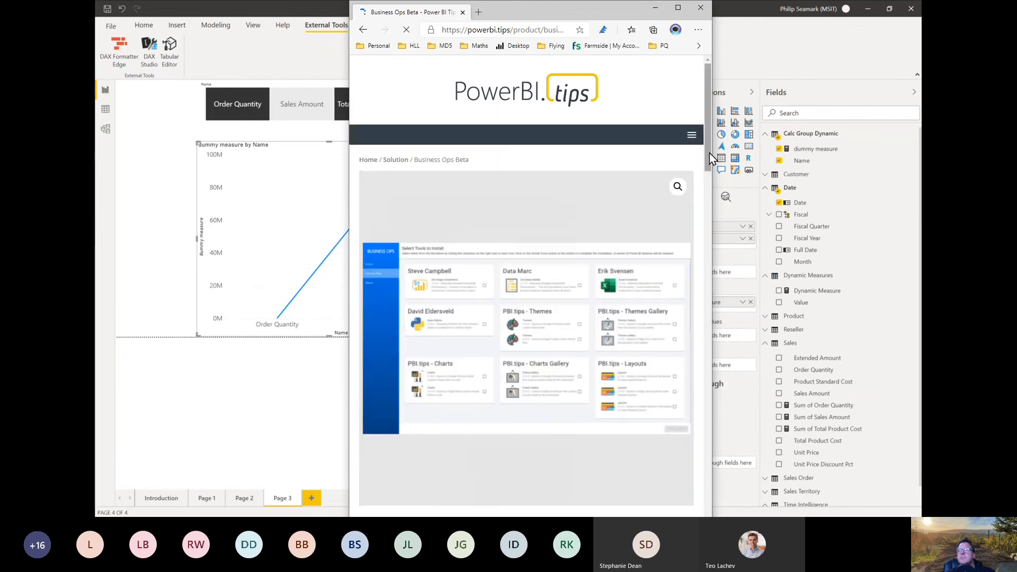
drag(709, 153, 706, 173)
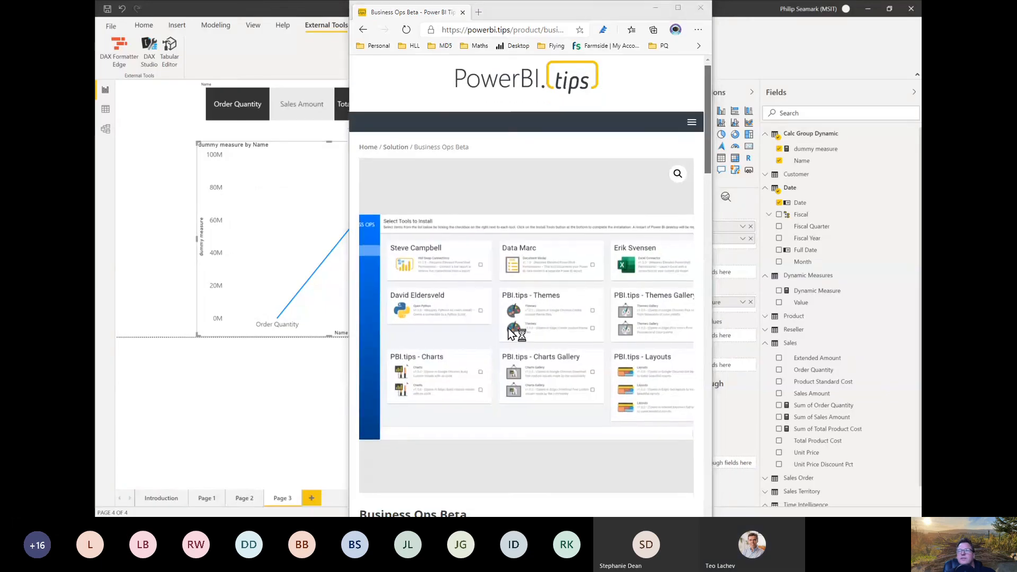
scroll(512, 333, down, 2)
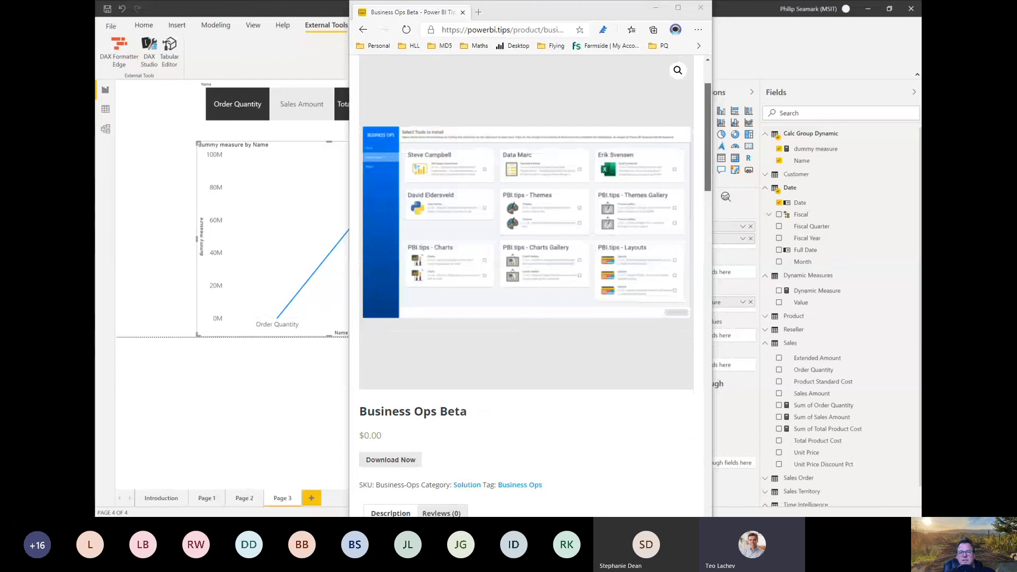
Step: Switch to the Business Ops app and select Excel Connector and the Google Chrome version of Themes from its external tools
drag(446, 515, 435, 27)
click(280, 113)
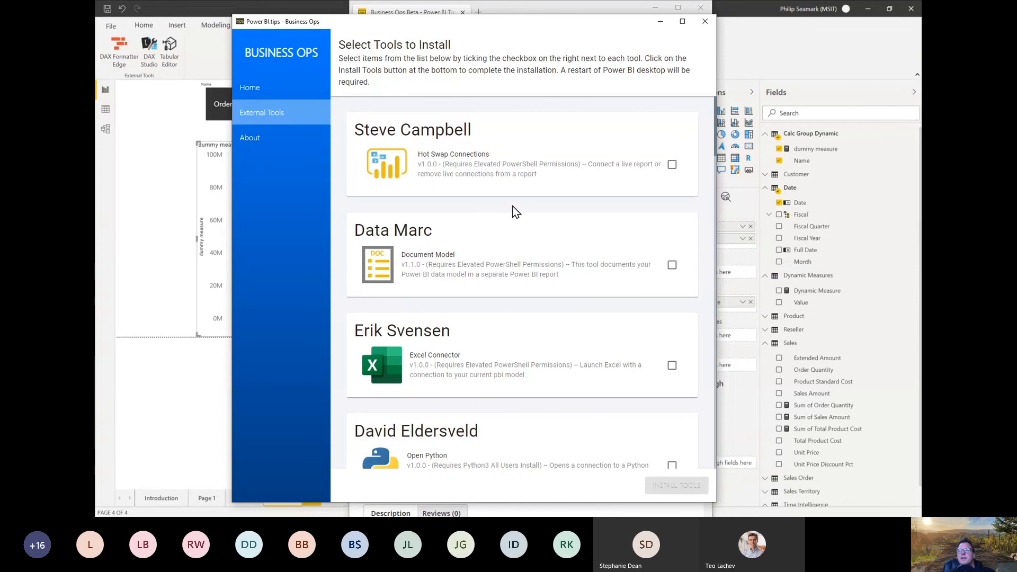
click(672, 365)
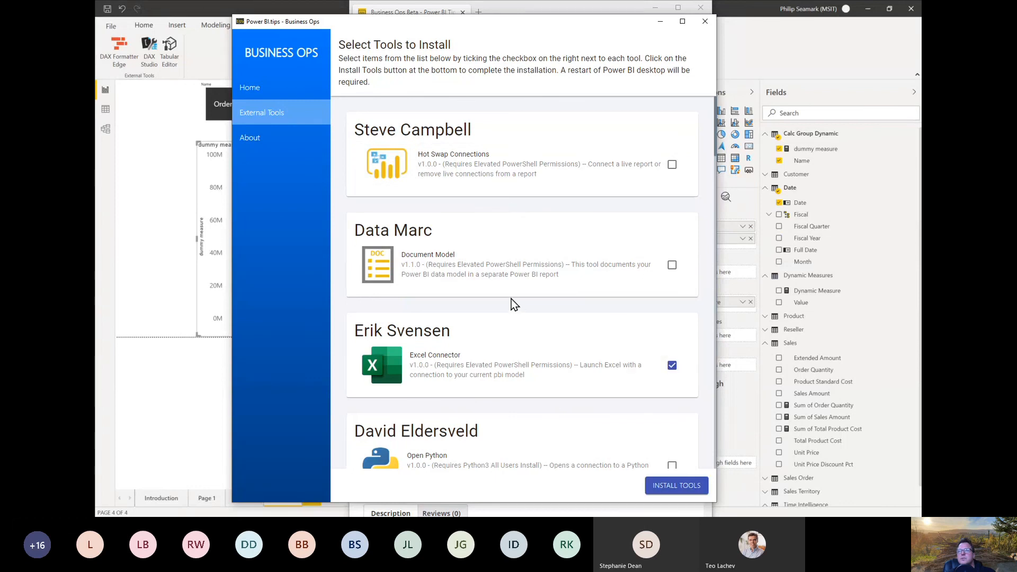
scroll(510, 298, down, 3)
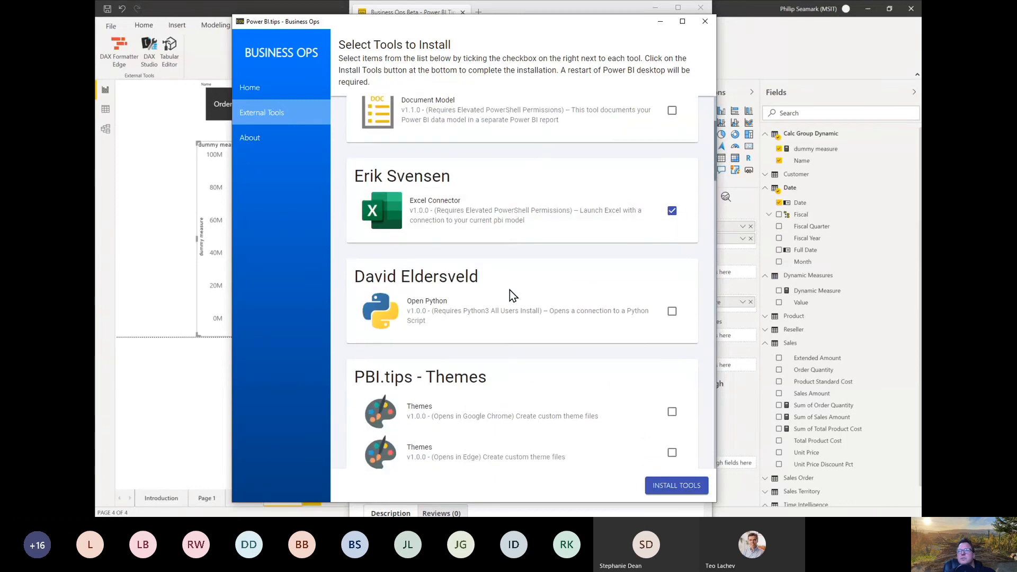
click(672, 408)
scroll(512, 275, up, 3)
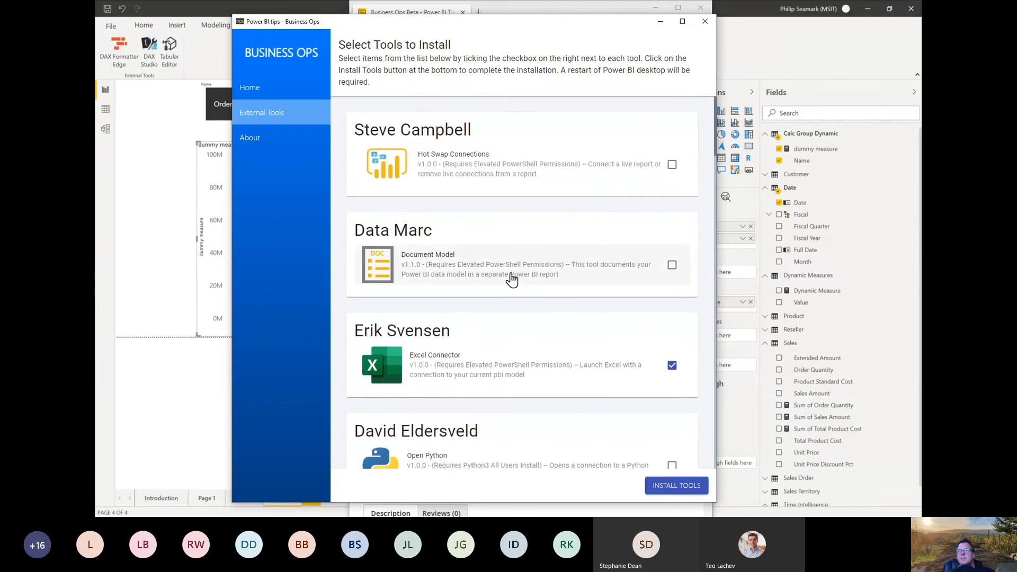
Step: Browse the remaining installable tools and select DAX Formatter Chrome under SQL BI - DAX Formatter
scroll(512, 281, down, 7)
scroll(512, 286, down, 8)
scroll(512, 291, down, 6)
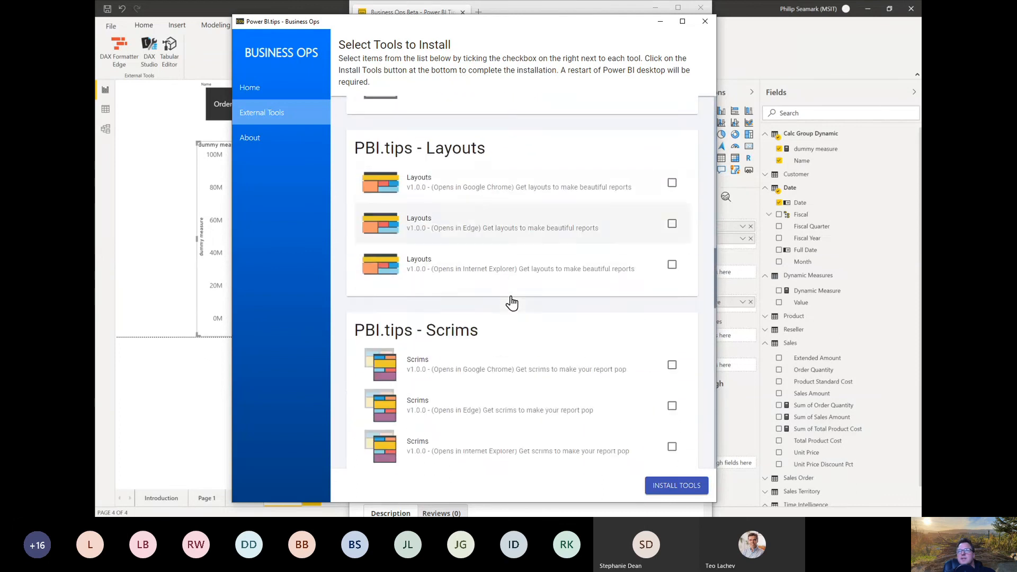
scroll(512, 299, down, 5)
scroll(511, 293, up, 2)
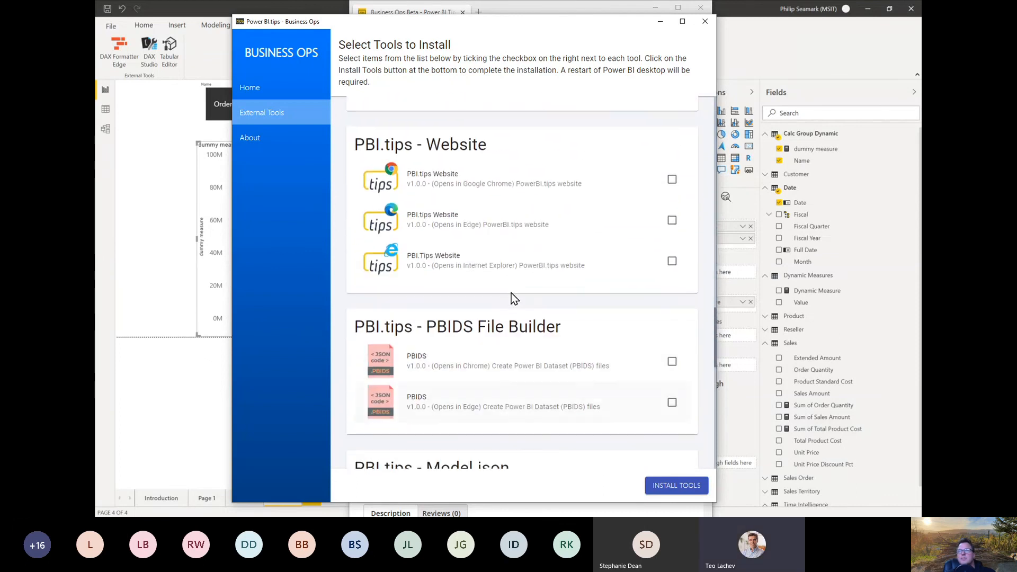
scroll(511, 294, down, 8)
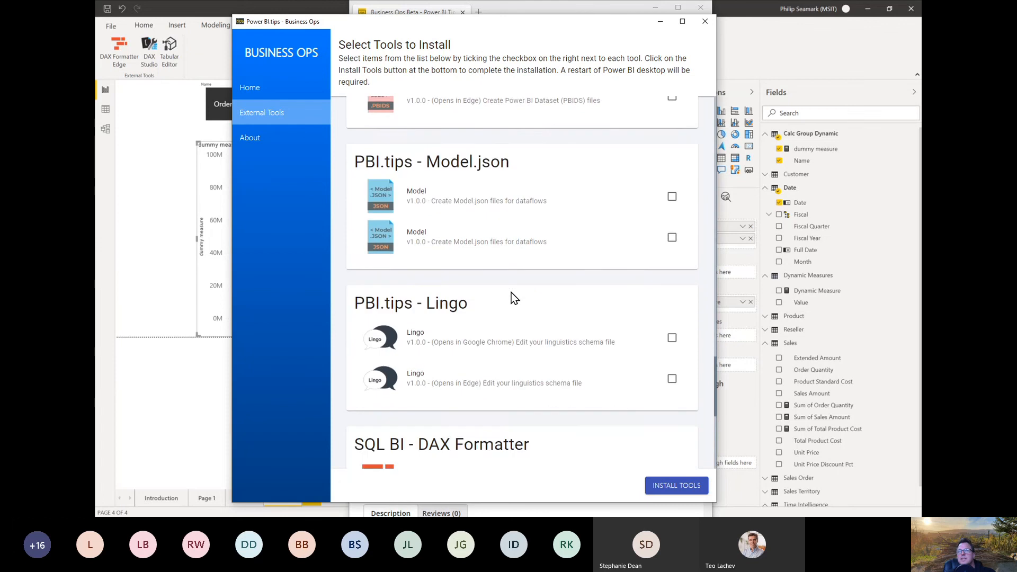
scroll(510, 294, down, 3)
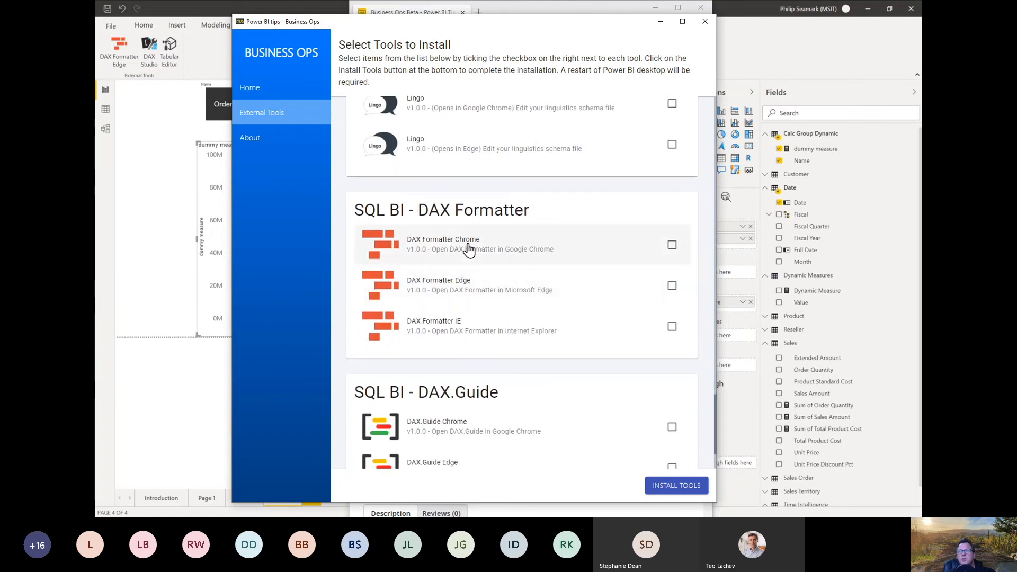
click(672, 245)
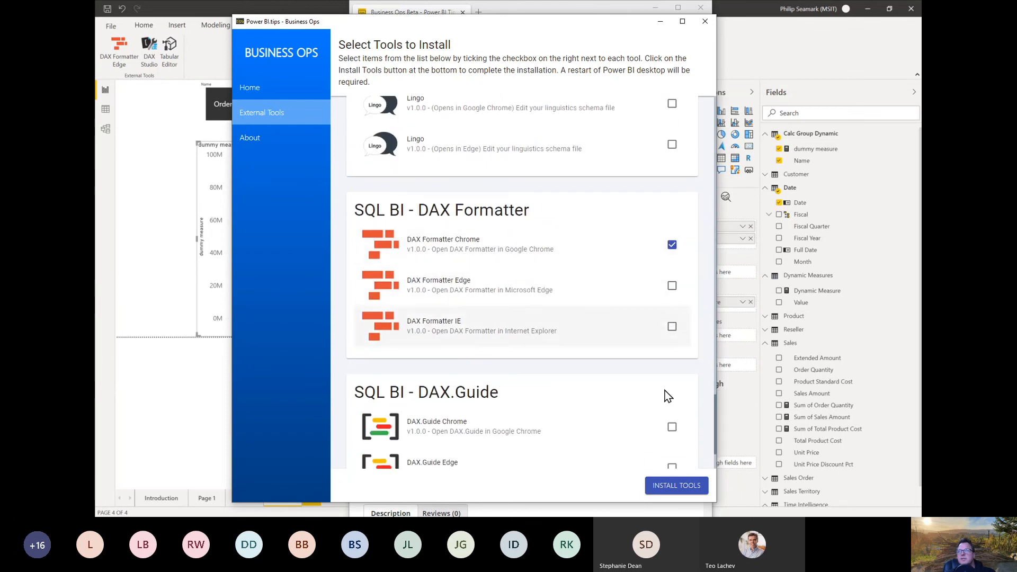
Step: Install the selected Excel Connector, Themes and DAX Formatter Chrome tools into Power BI Desktop
click(663, 483)
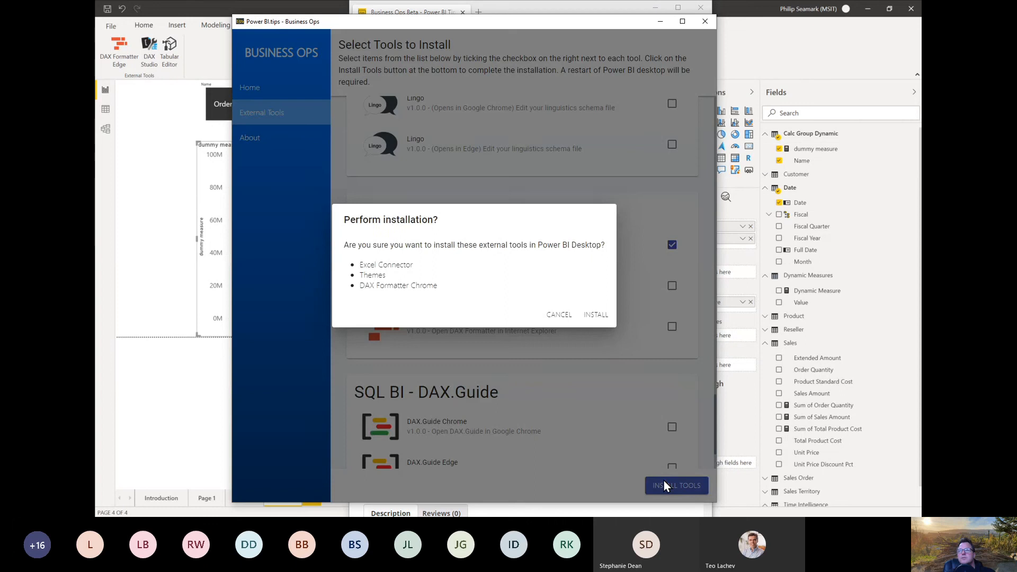
click(588, 315)
click(597, 308)
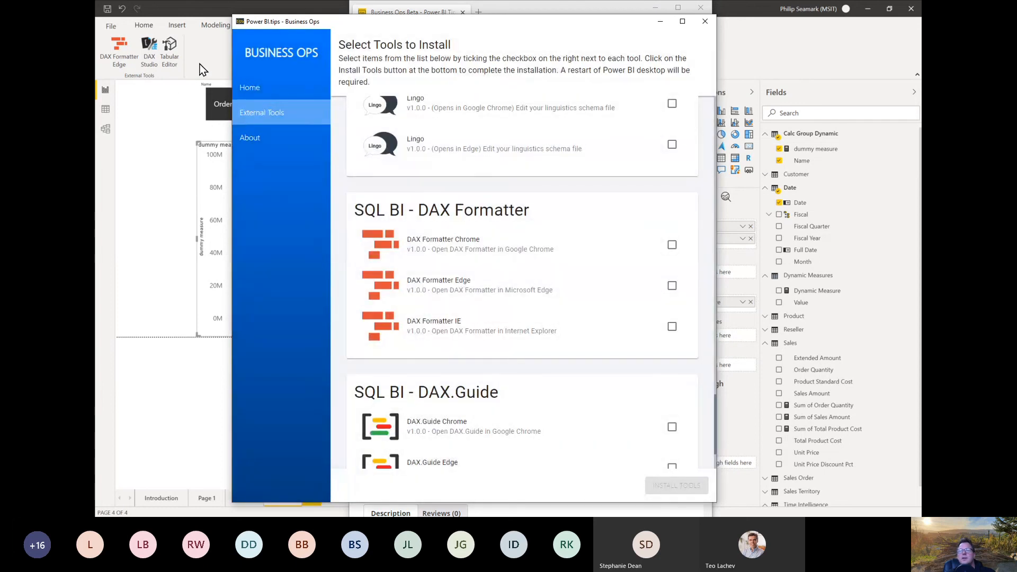
Step: Start a second Power BI Desktop instance, show its External Tools ribbon and enlarge the untitled report's window
click(200, 64)
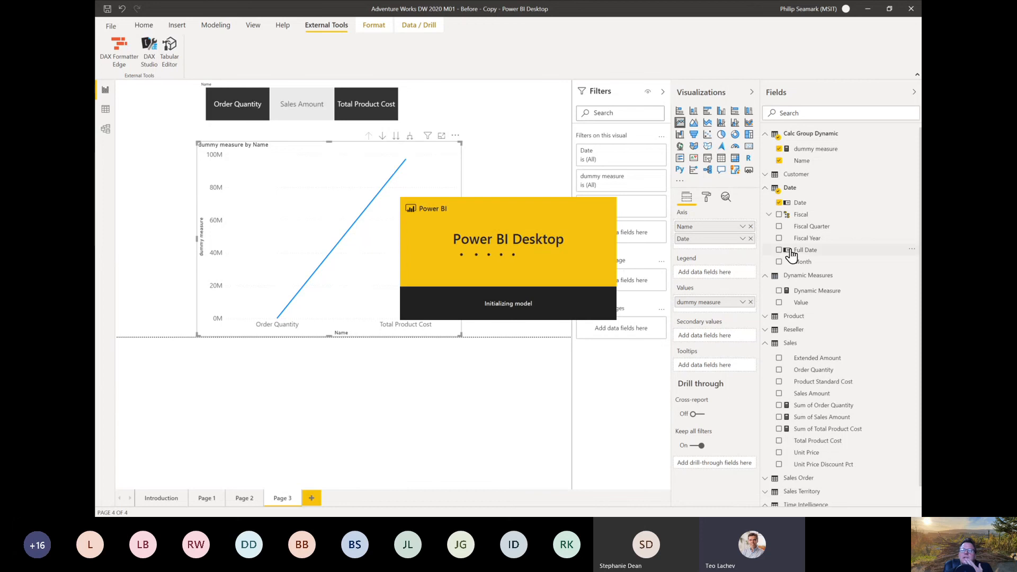
click(211, 93)
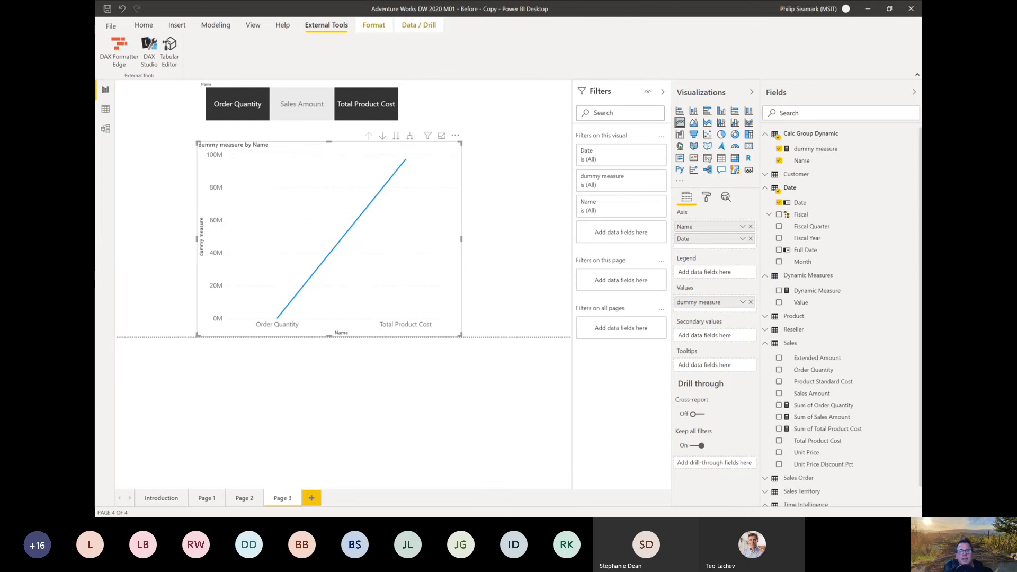
drag(509, 517, 416, 160)
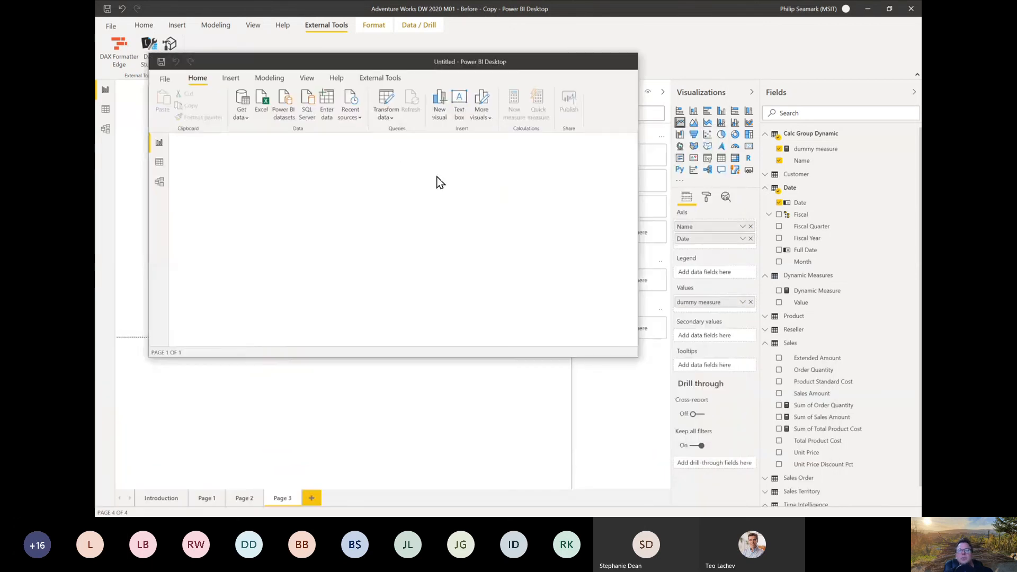
click(378, 78)
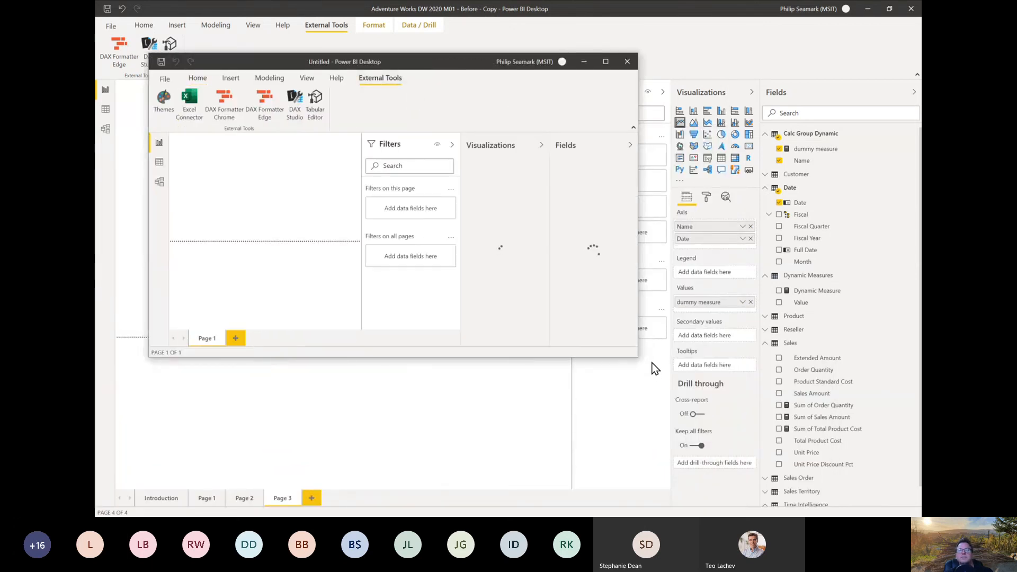
drag(639, 357, 835, 456)
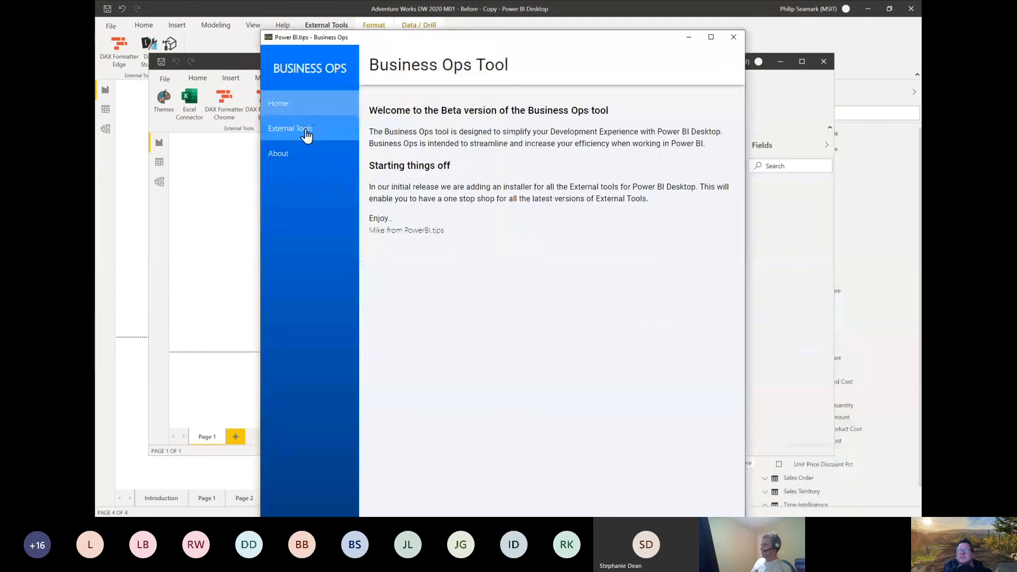
Step: In Business Ops, review the list of installable external tools through the SQL BI DAX Formatter and DAX.Guide entries
click(306, 136)
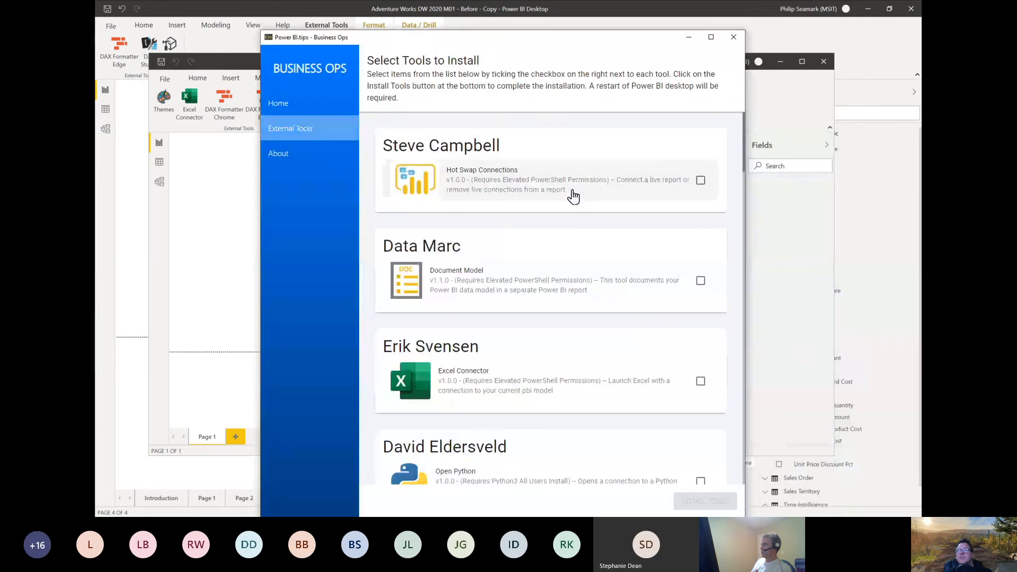
scroll(572, 192, down, 20)
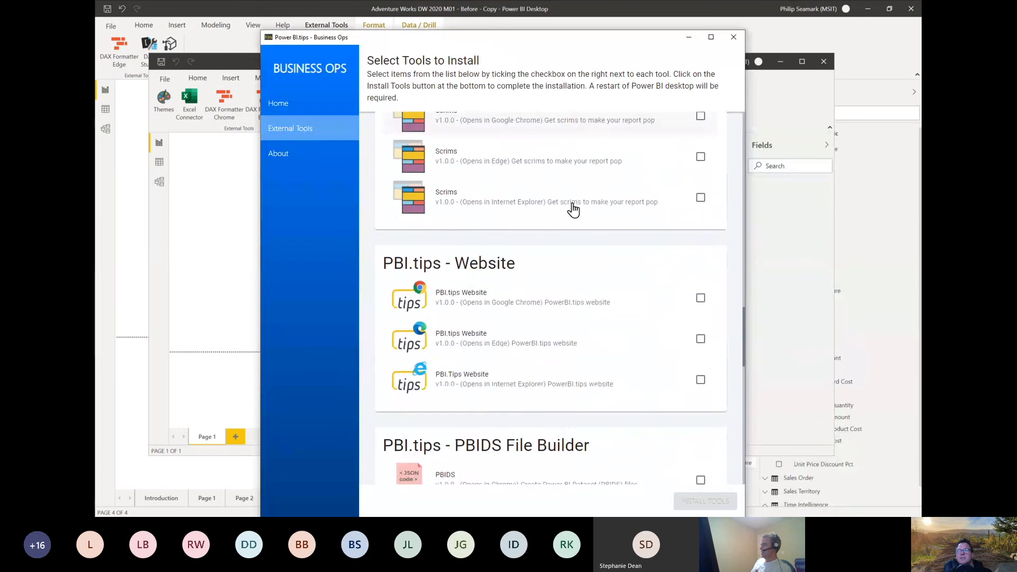
scroll(573, 210, down, 12)
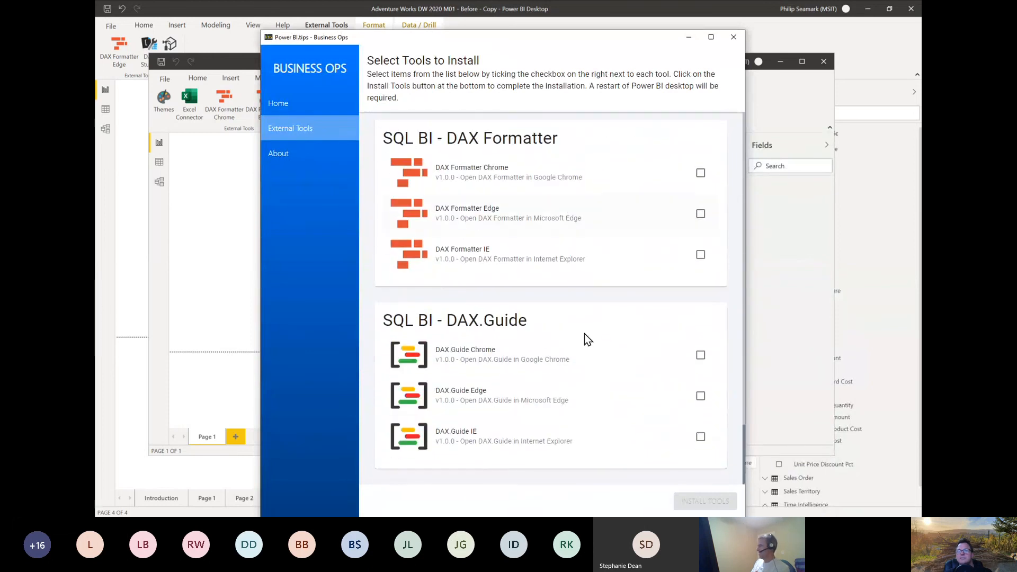
scroll(546, 382, up, 10)
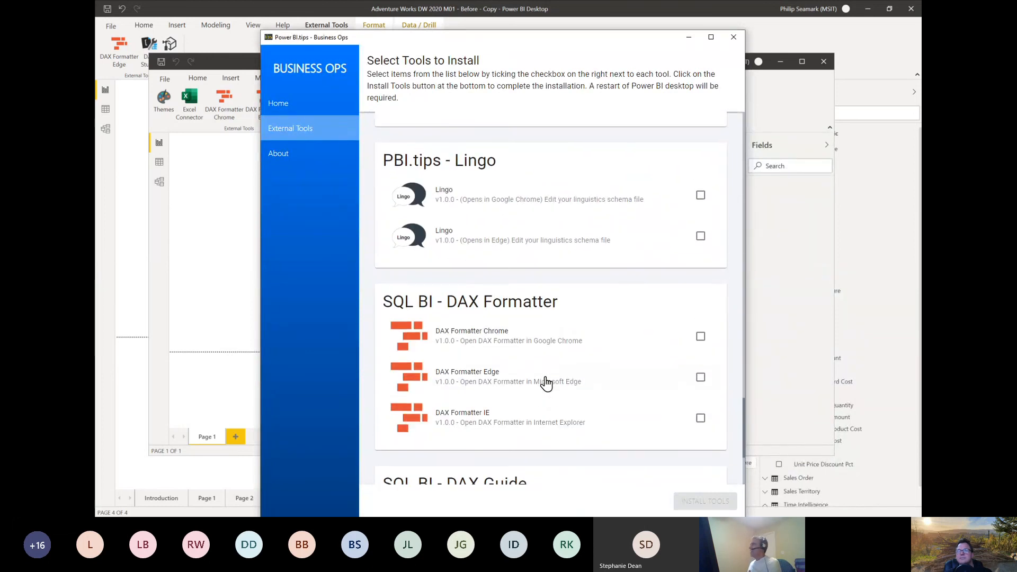
Step: Minimize Business Ops, view the untitled report's external tools in a maximized window, and return to the Adventure Works report
click(689, 38)
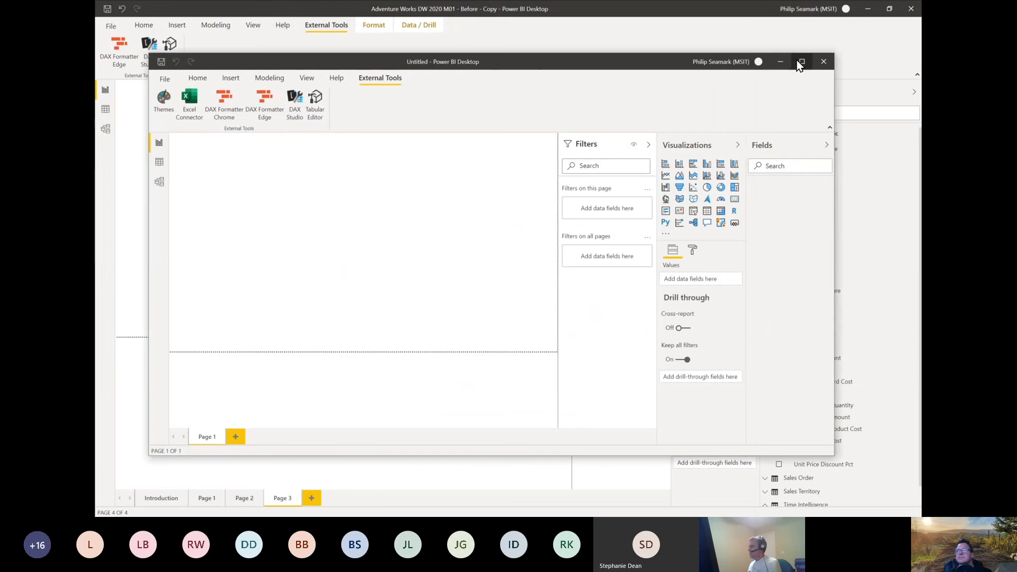
click(802, 62)
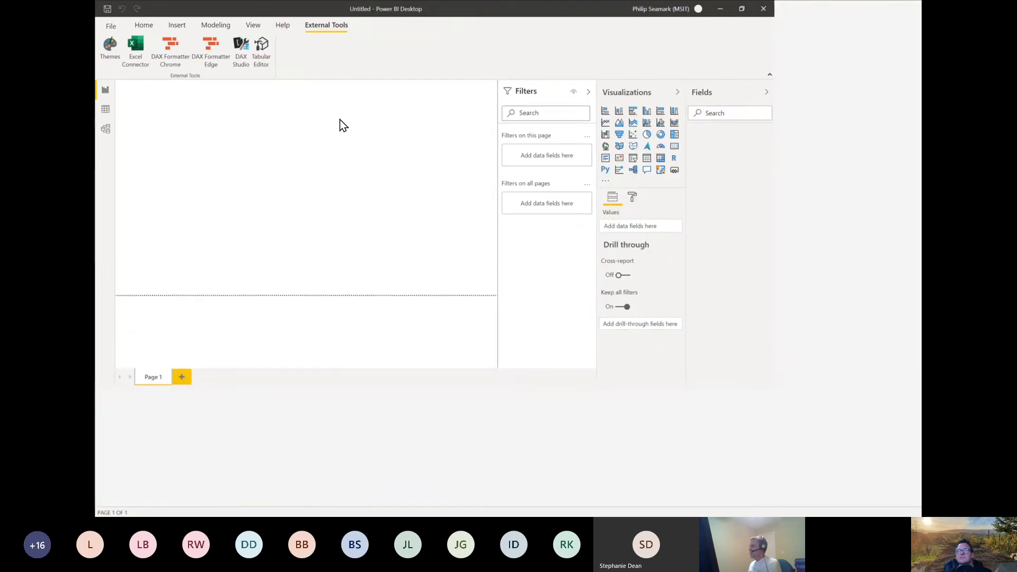
click(866, 20)
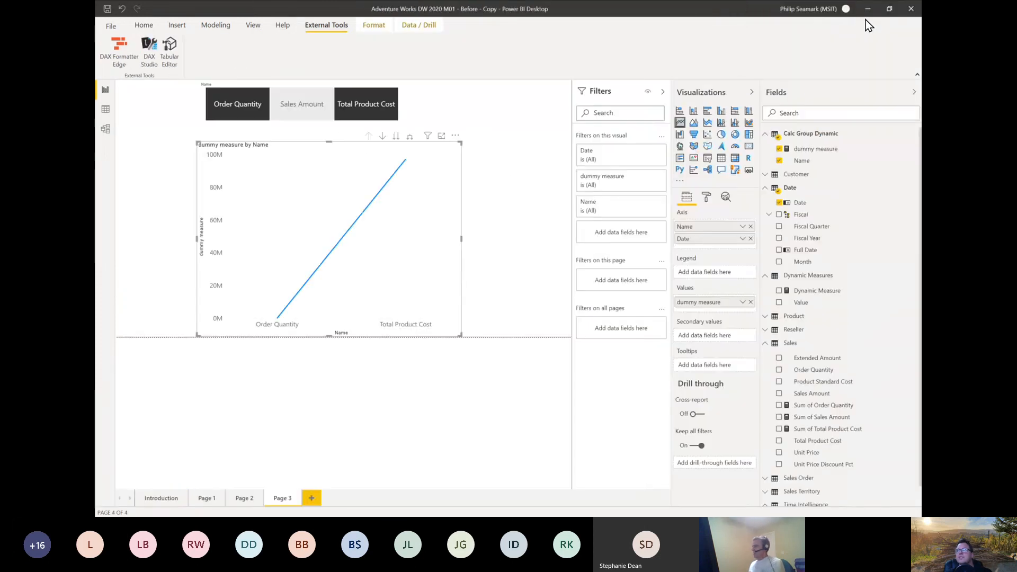